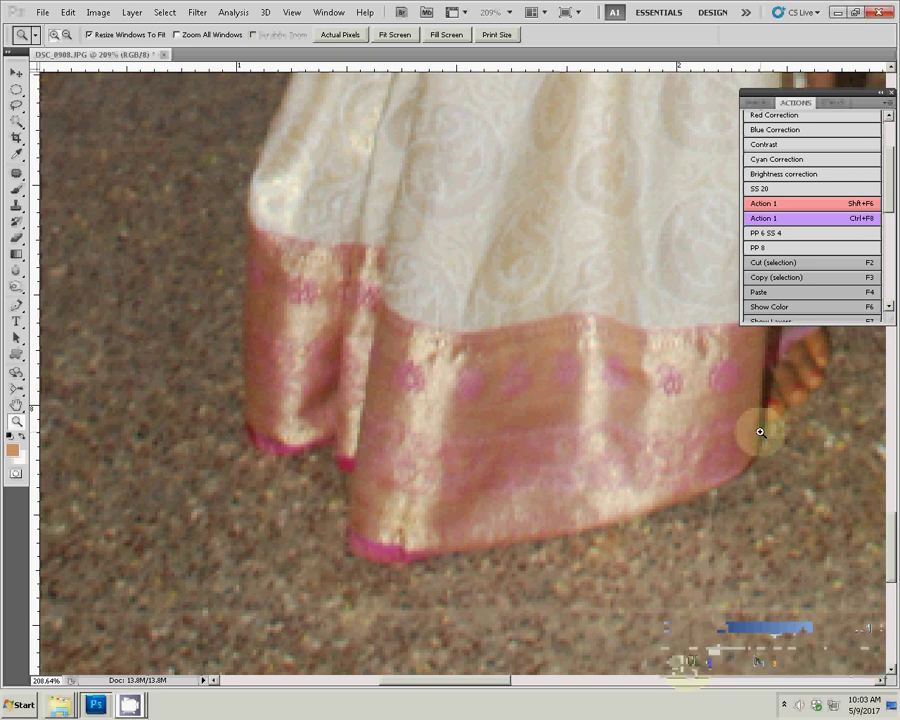
With the Pen tool, place anchors along the bride's skirt hem and up its left edge.
{"action": "key", "text": "p"}
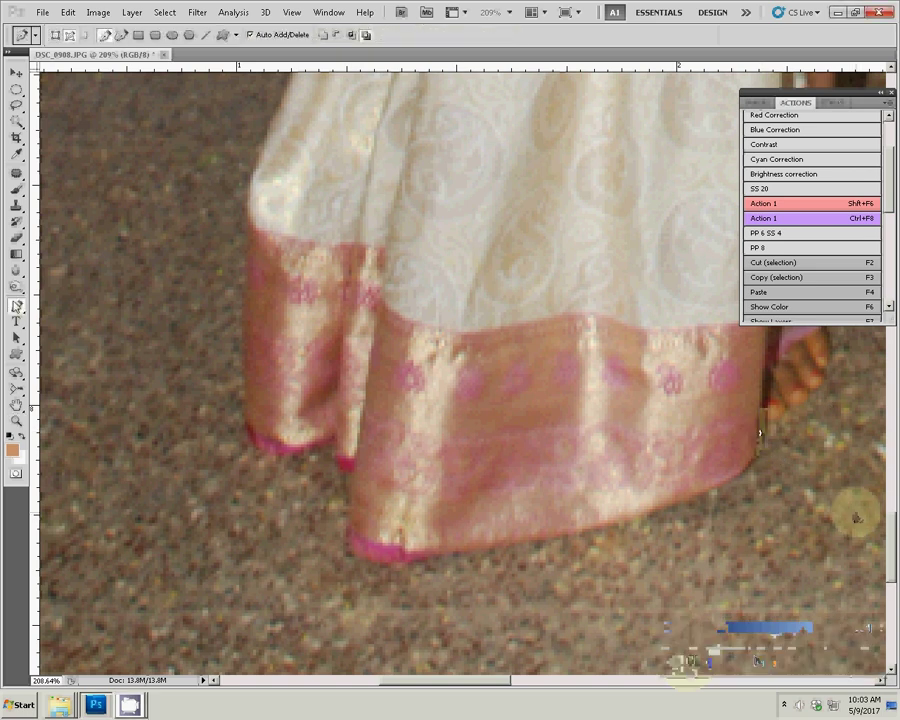
{"action": "left_click", "coordinate": [762, 428]}
{"action": "left_click", "coordinate": [747, 466]}
{"action": "left_click", "coordinate": [400, 565]}
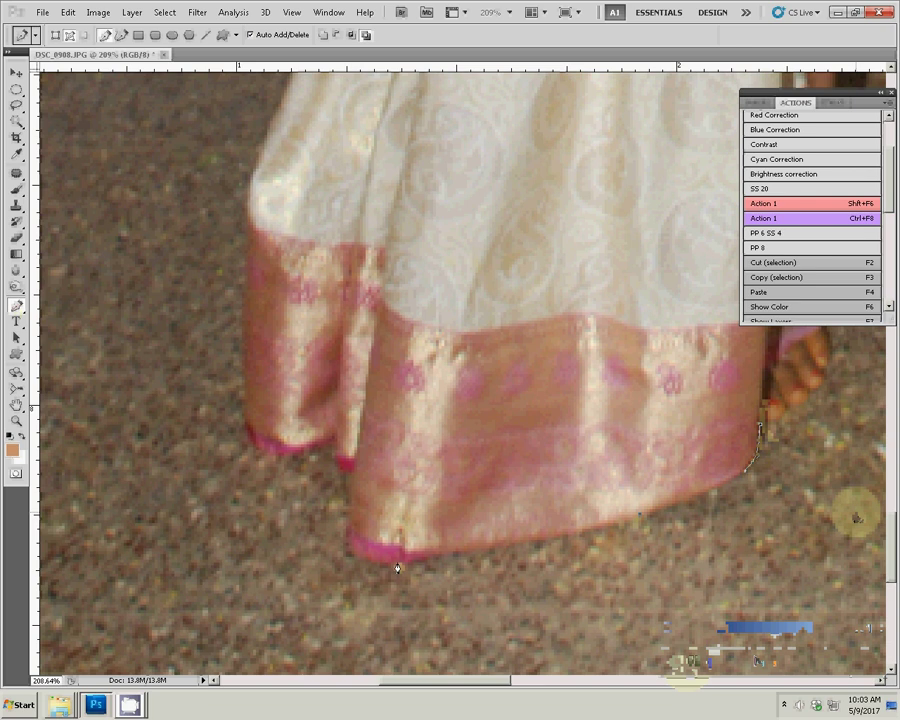
{"action": "left_click", "coordinate": [349, 525]}
{"action": "left_click", "coordinate": [336, 456]}
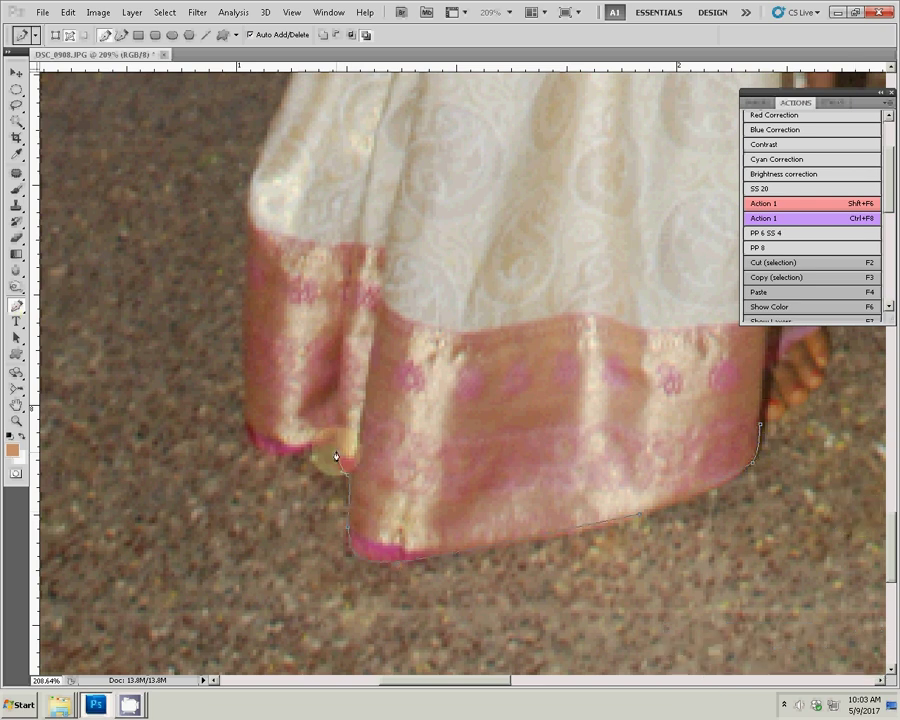
{"action": "left_click", "coordinate": [248, 428]}
{"action": "left_click", "coordinate": [246, 303]}
{"action": "left_click_drag", "start_coordinate": [245, 200], "coordinate": [195, 513]}
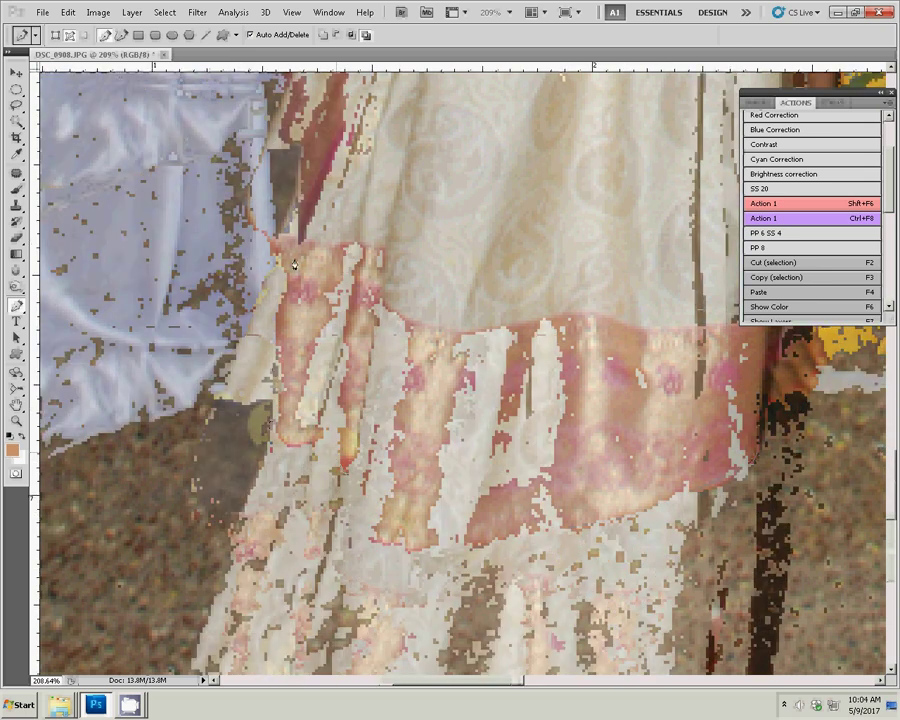
{"action": "left_click_drag", "start_coordinate": [195, 110], "coordinate": [279, 414]}
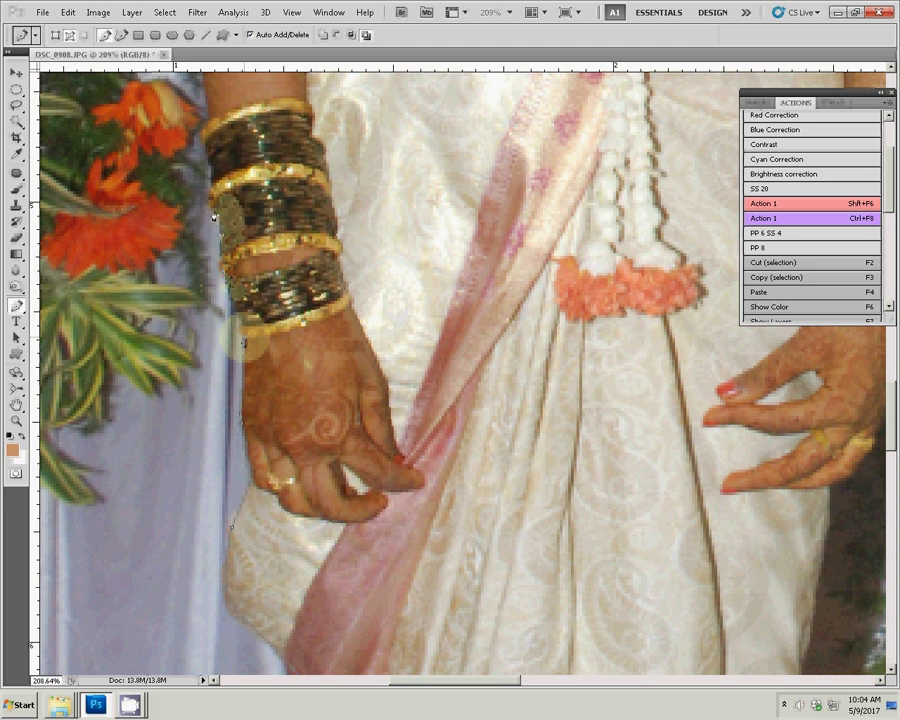
Add anchors up the bride's arm past her bangles toward the pink blouse sleeve.
{"action": "left_click_drag", "start_coordinate": [214, 201], "coordinate": [220, 476]}
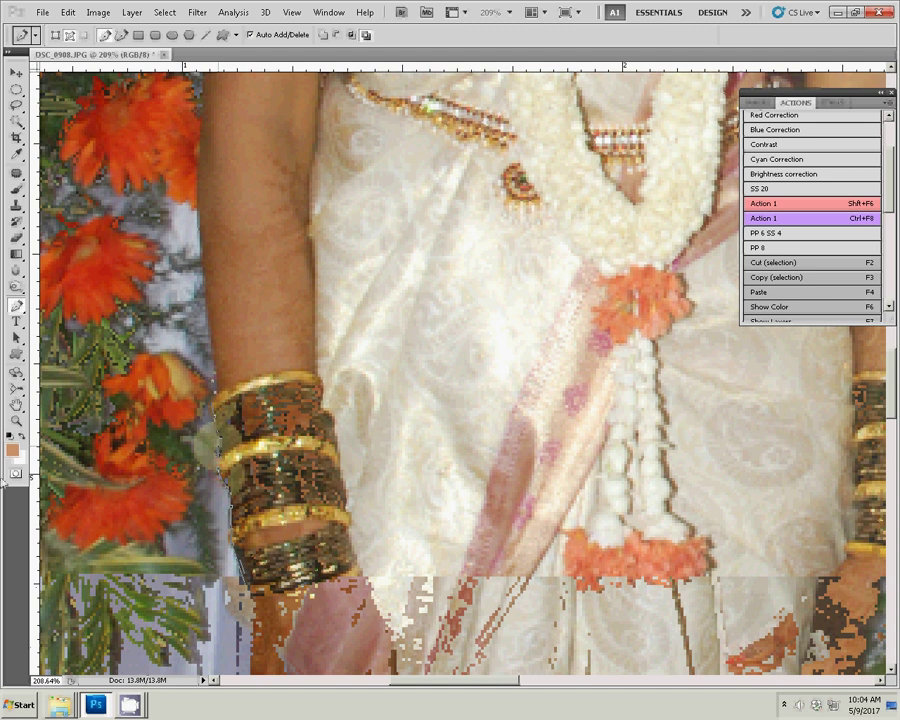
{"action": "left_click", "coordinate": [791, 207]}
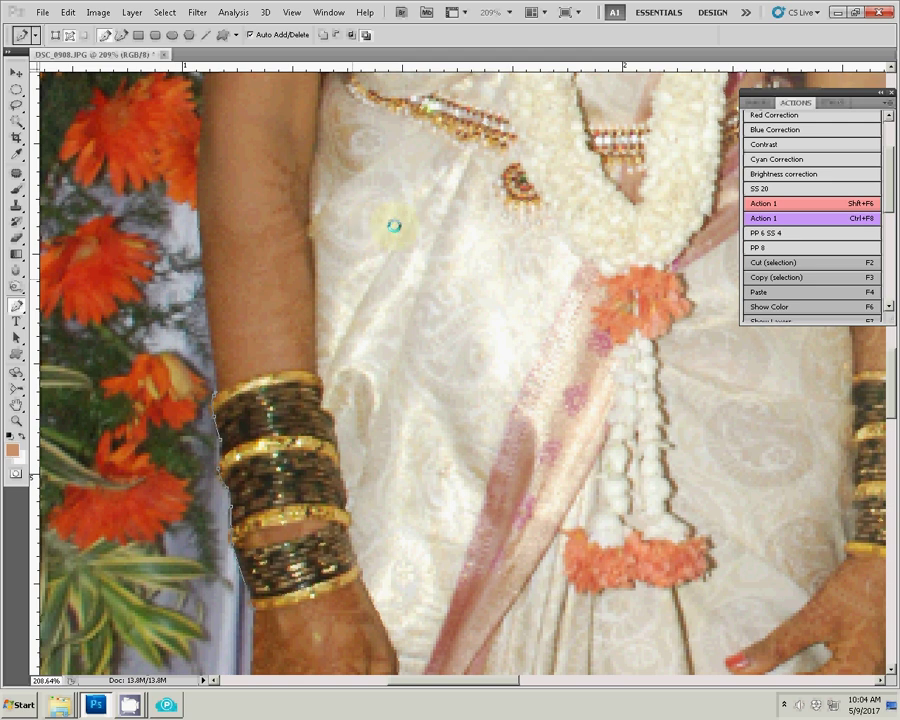
{"action": "left_click", "coordinate": [239, 242]}
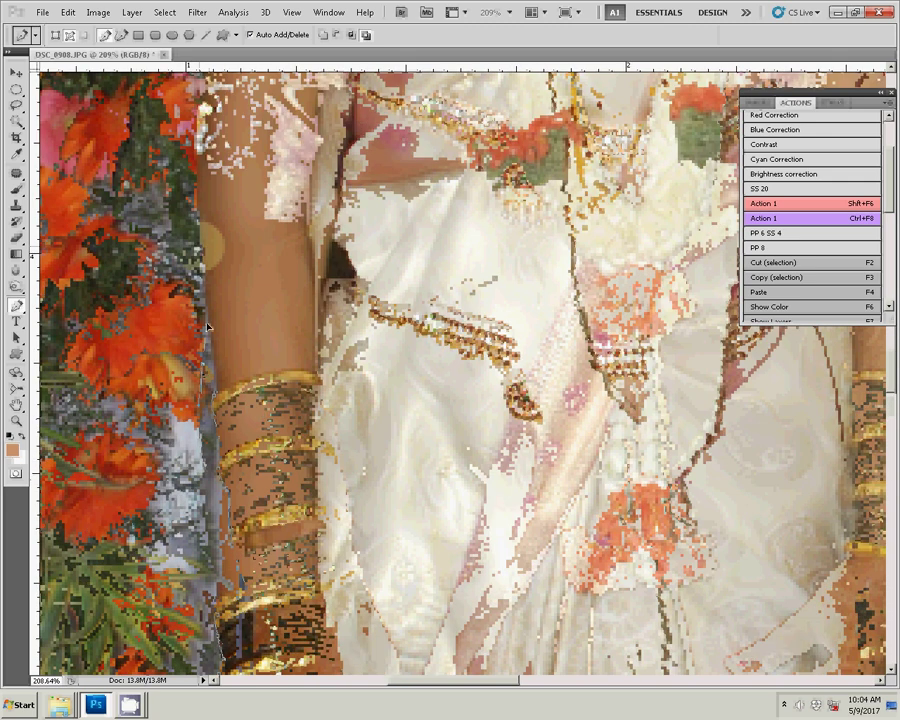
{"action": "scroll", "coordinate": [207, 328], "scroll_direction": "up", "scroll_amount": 3}
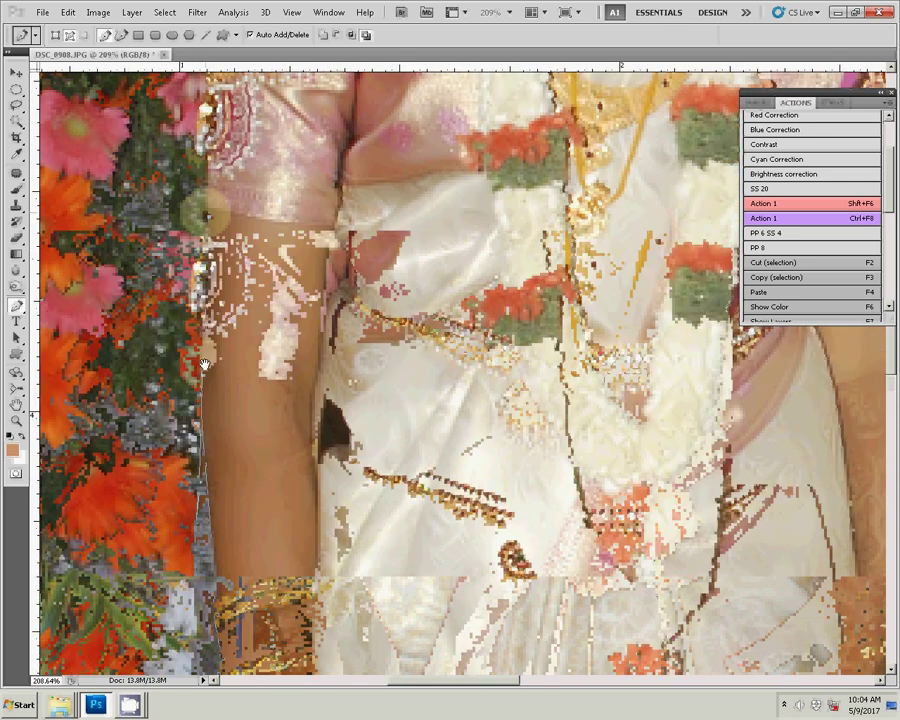
{"action": "scroll", "coordinate": [203, 362], "scroll_direction": "up", "scroll_amount": 2}
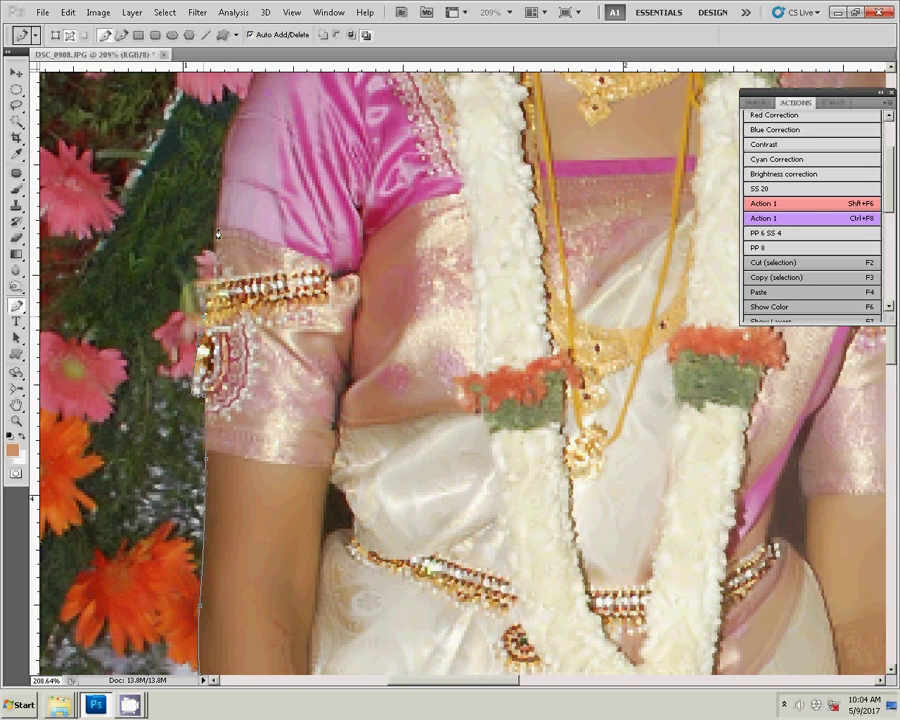
Curve the path past the bride's shoulder, around the side and top of her head.
{"action": "left_click_drag", "start_coordinate": [233, 113], "coordinate": [169, 362]}
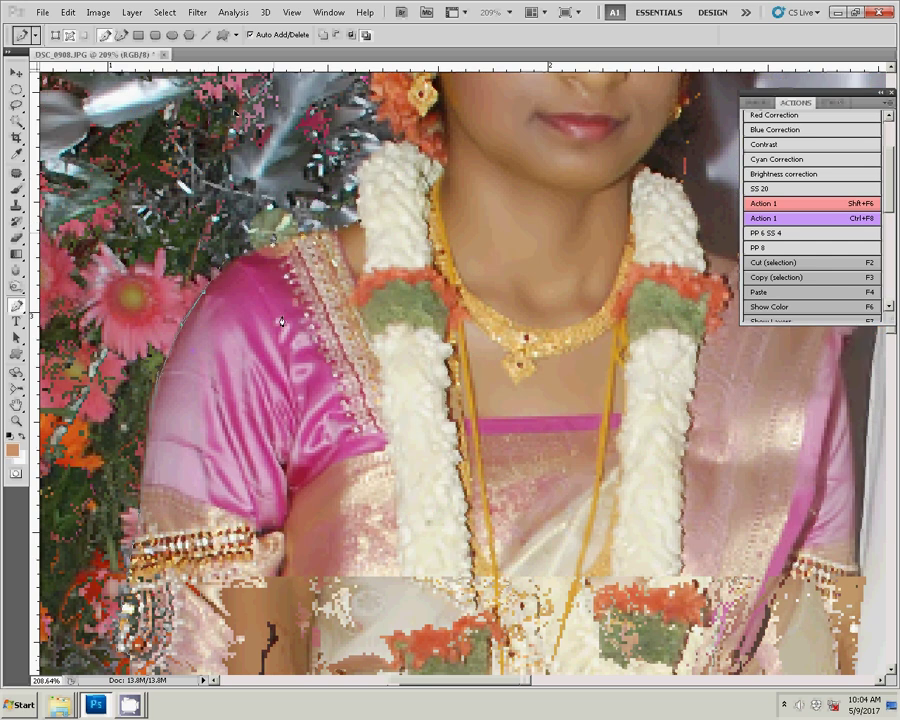
{"action": "left_click_drag", "start_coordinate": [339, 167], "coordinate": [200, 437]}
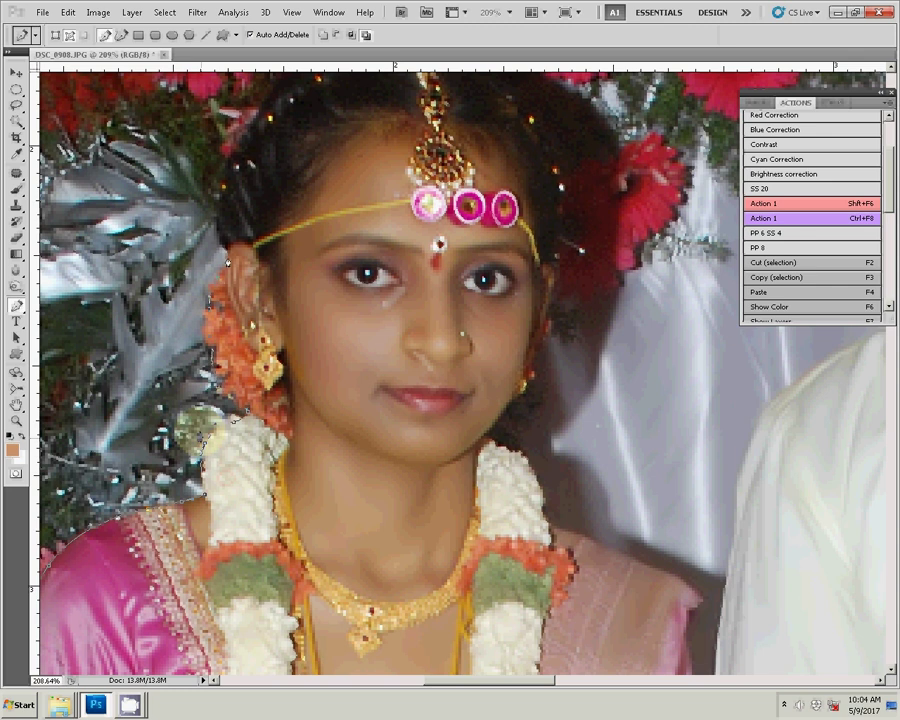
{"action": "left_click_drag", "start_coordinate": [243, 230], "coordinate": [177, 420]}
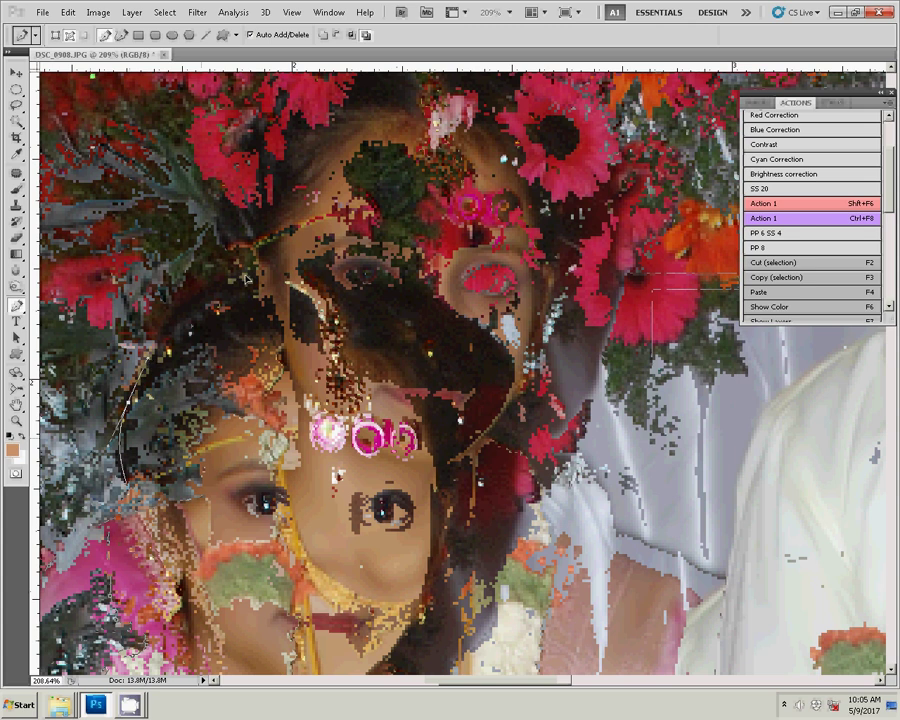
{"action": "left_click_drag", "start_coordinate": [214, 291], "coordinate": [255, 275]}
{"action": "left_click_drag", "start_coordinate": [367, 289], "coordinate": [420, 310]}
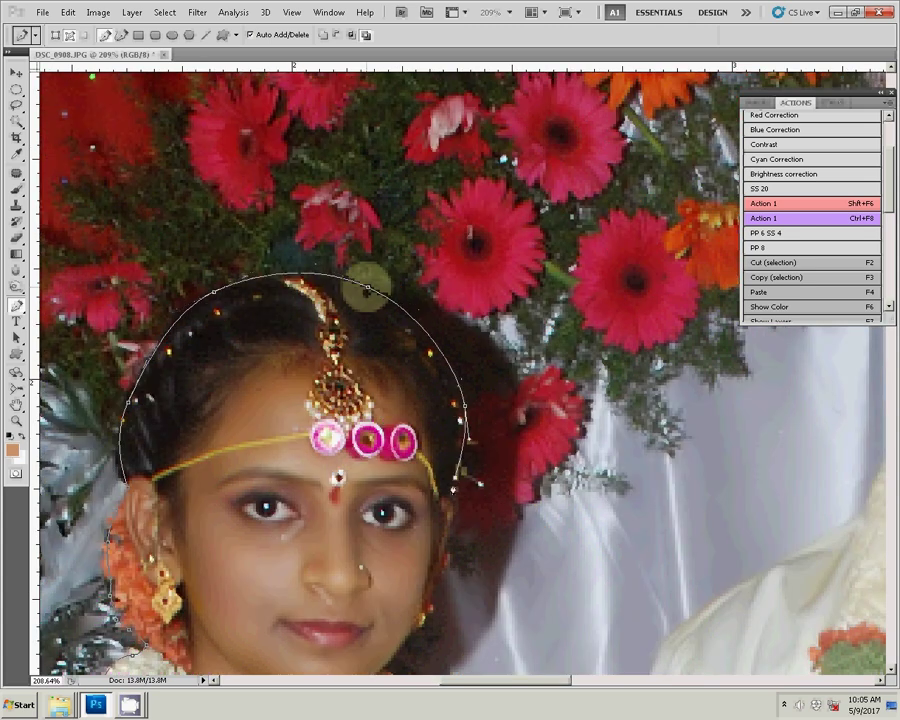
Continue the path down beside her cheek to where her neck meets the garland.
{"action": "scroll", "coordinate": [447, 440], "scroll_direction": "down", "scroll_amount": 3}
{"action": "scroll", "coordinate": [447, 440], "scroll_direction": "down", "scroll_amount": 5}
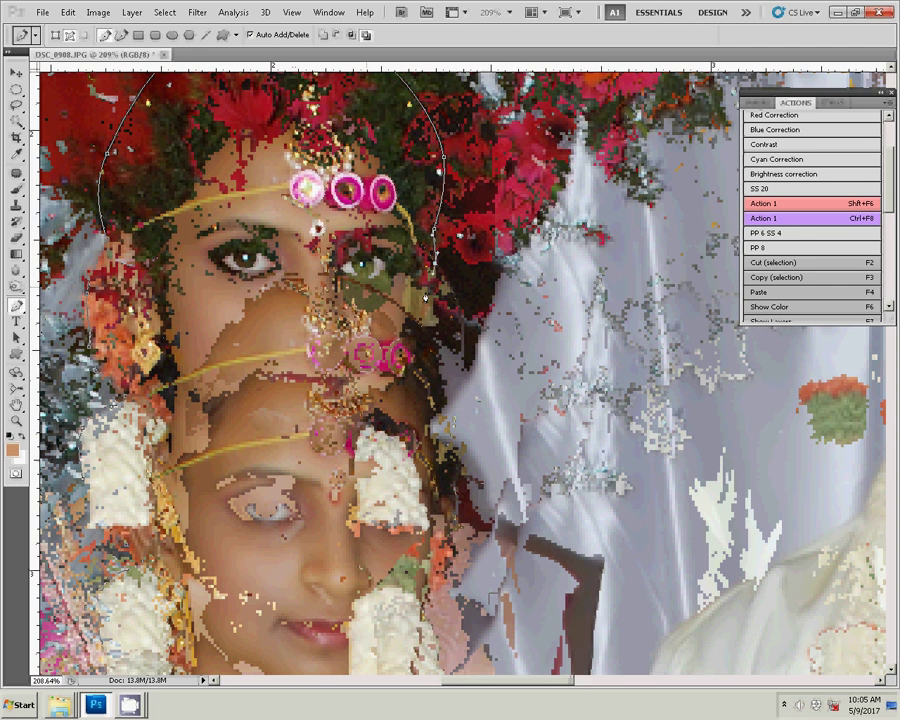
{"action": "left_click_drag", "start_coordinate": [399, 381], "coordinate": [366, 424]}
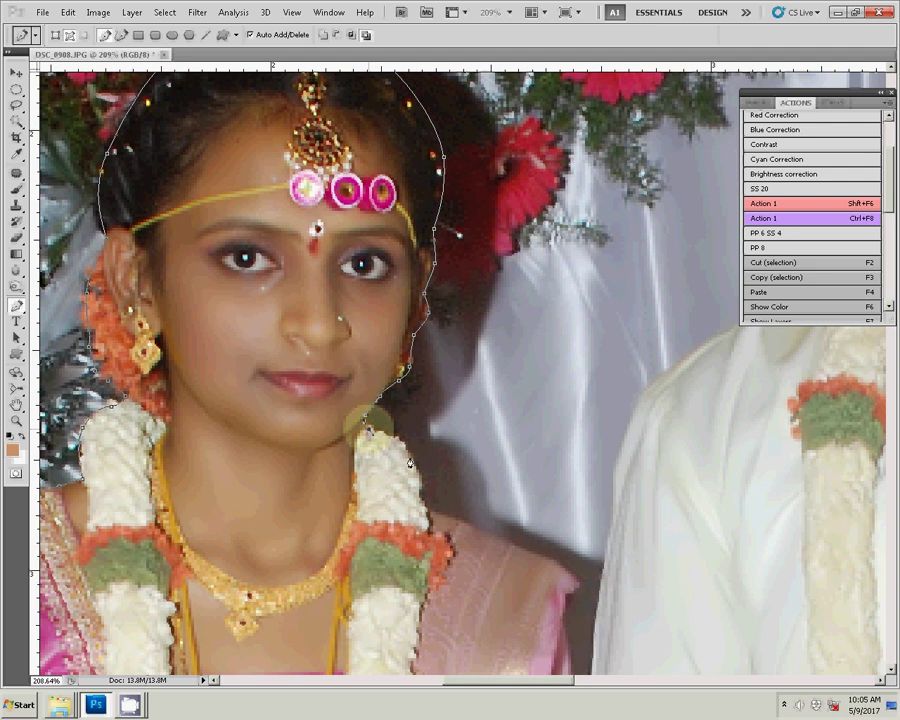
{"action": "left_click", "coordinate": [570, 579]}
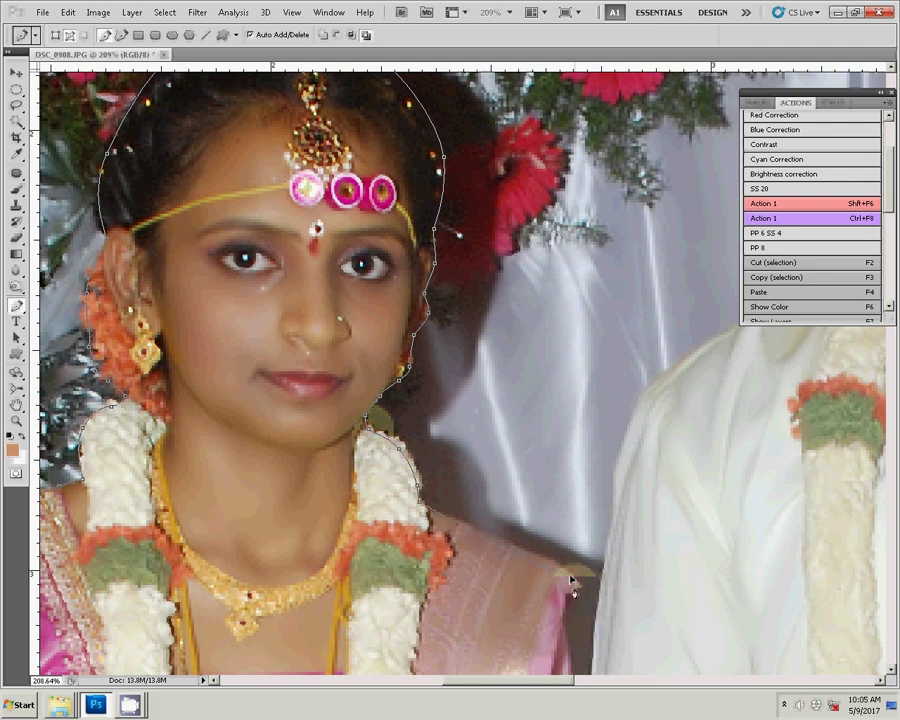
{"action": "left_click_drag", "start_coordinate": [570, 579], "coordinate": [440, 517]}
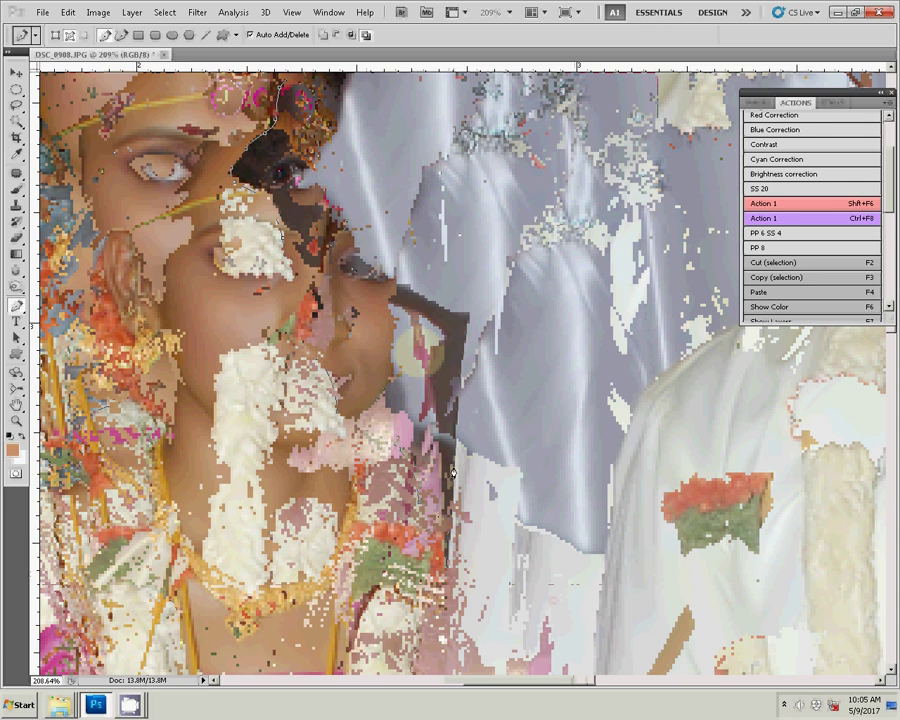
Carry the path across to the groom and up his shirt edge to the collar.
{"action": "left_click", "coordinate": [519, 146]}
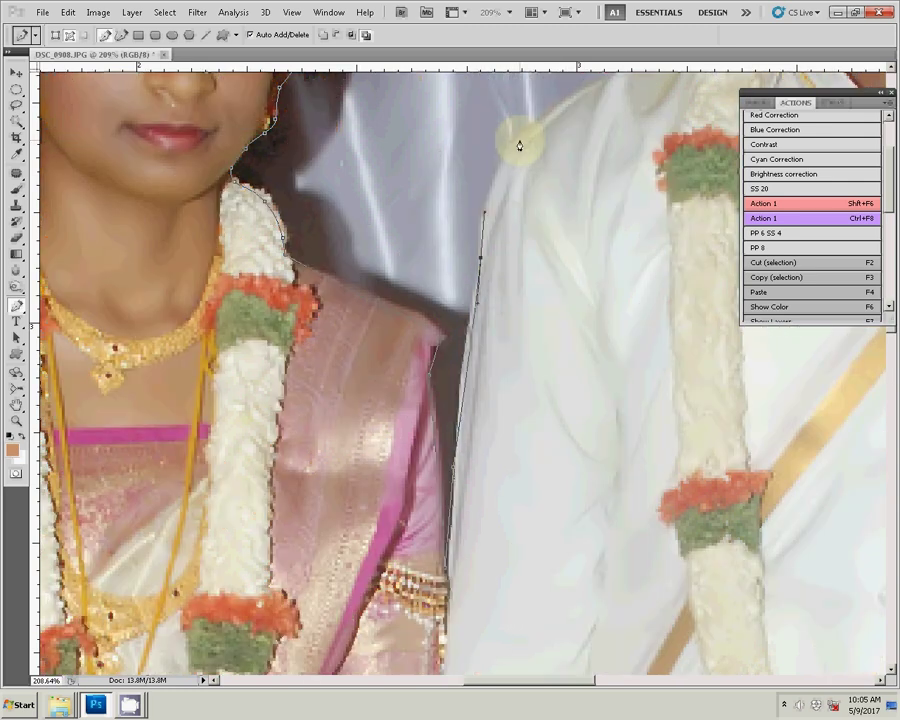
{"action": "mouse_move", "coordinate": [519, 146]}
{"action": "left_mouse_down"}
{"action": "mouse_move", "coordinate": [600, 109]}
{"action": "mouse_move", "coordinate": [352, 376]}
{"action": "left_mouse_up"}
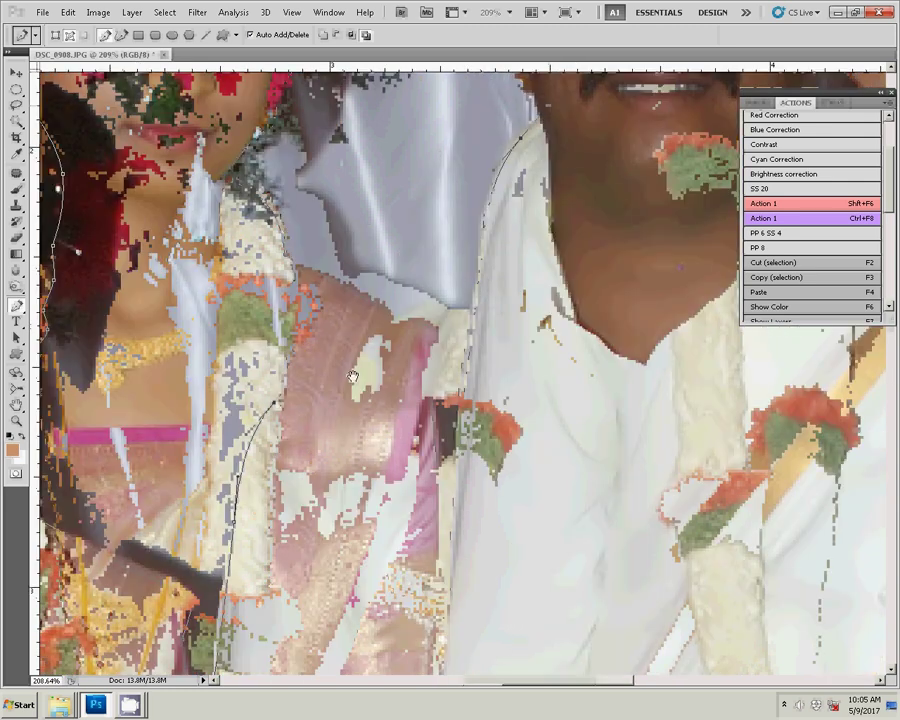
{"action": "left_click_drag", "start_coordinate": [428, 300], "coordinate": [462, 277]}
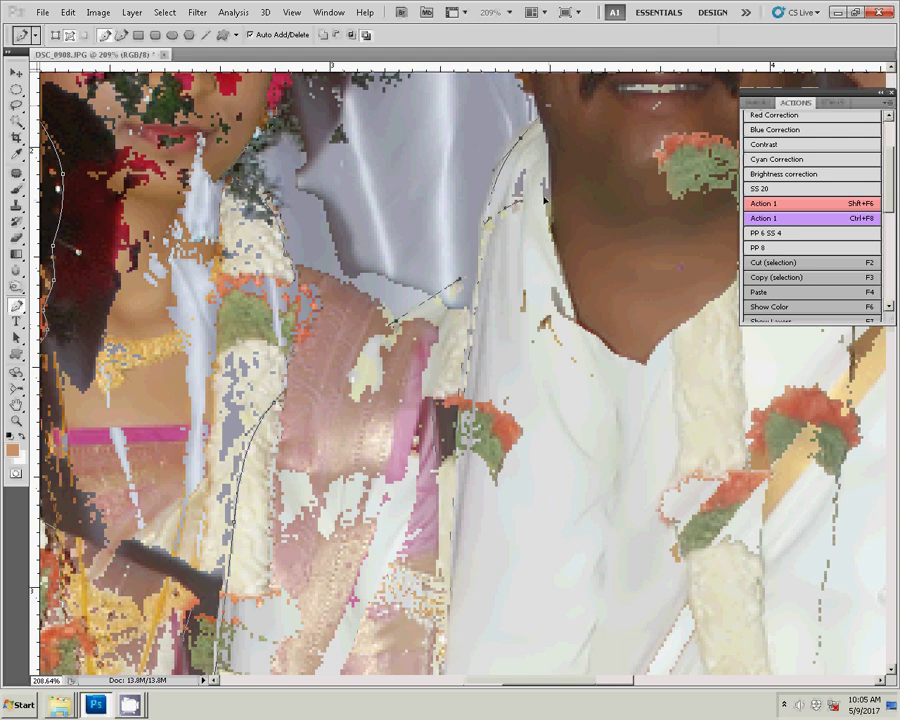
{"action": "mouse_move", "coordinate": [504, 209]}
{"action": "left_mouse_down"}
{"action": "mouse_move", "coordinate": [520, 200]}
{"action": "mouse_move", "coordinate": [526, 211]}
{"action": "mouse_move", "coordinate": [362, 418]}
{"action": "left_mouse_up"}
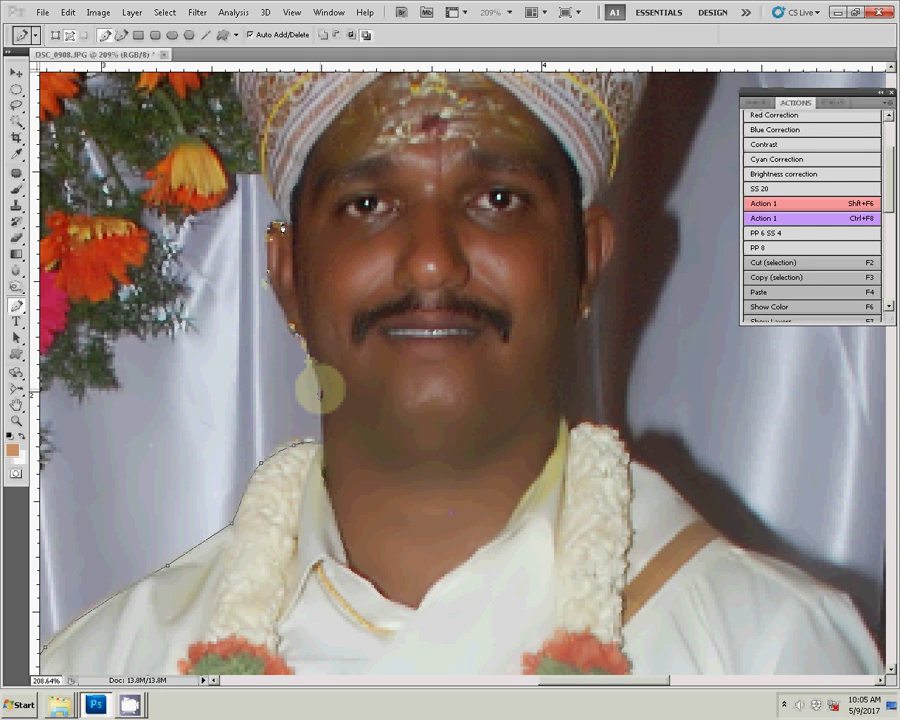
Curve the path over the groom's turban and down its right side.
{"action": "mouse_move", "coordinate": [216, 380]}
{"action": "left_mouse_down"}
{"action": "mouse_move", "coordinate": [201, 380]}
{"action": "mouse_move", "coordinate": [147, 328]}
{"action": "left_mouse_up"}
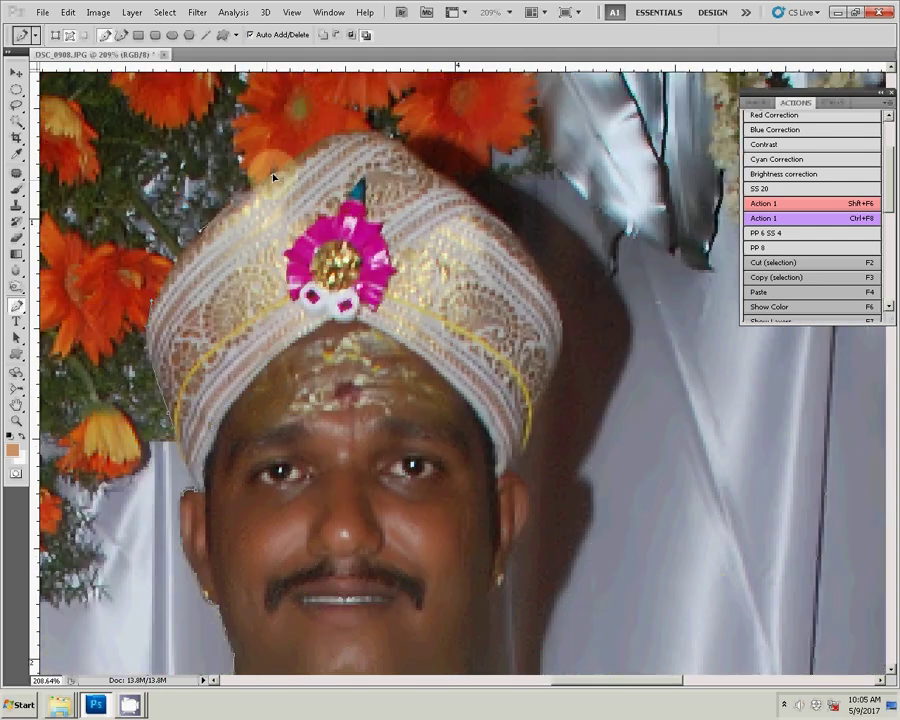
{"action": "left_click_drag", "start_coordinate": [345, 132], "coordinate": [380, 133]}
{"action": "left_click", "coordinate": [514, 231]}
{"action": "left_click_drag", "start_coordinate": [561, 333], "coordinate": [547, 395]}
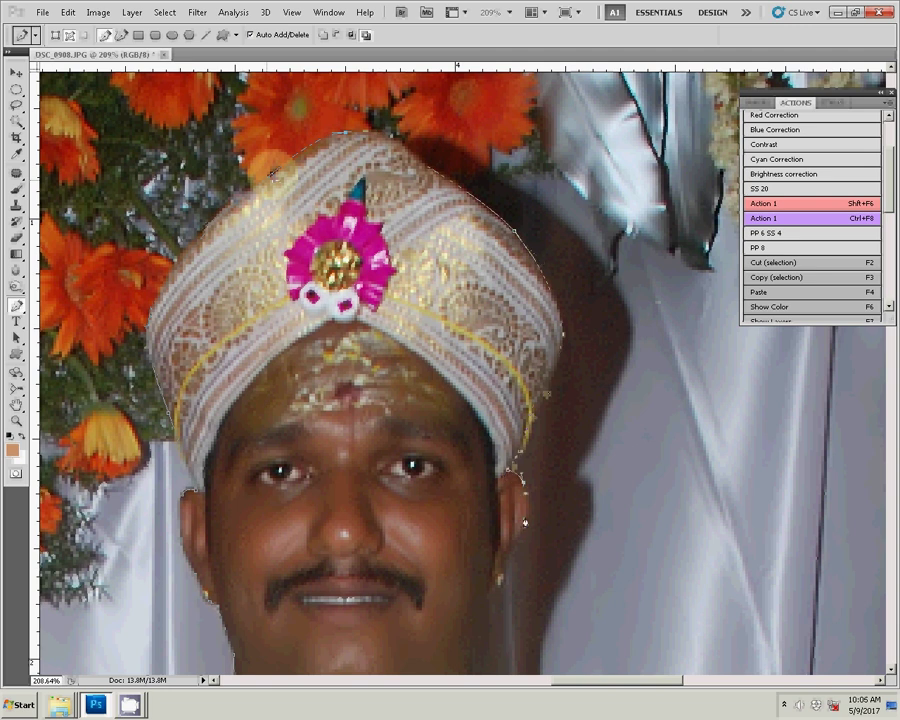
Trace along the groom's garland and across his right shoulder to the sleeve edge.
{"action": "left_click_drag", "start_coordinate": [507, 477], "coordinate": [472, 182]}
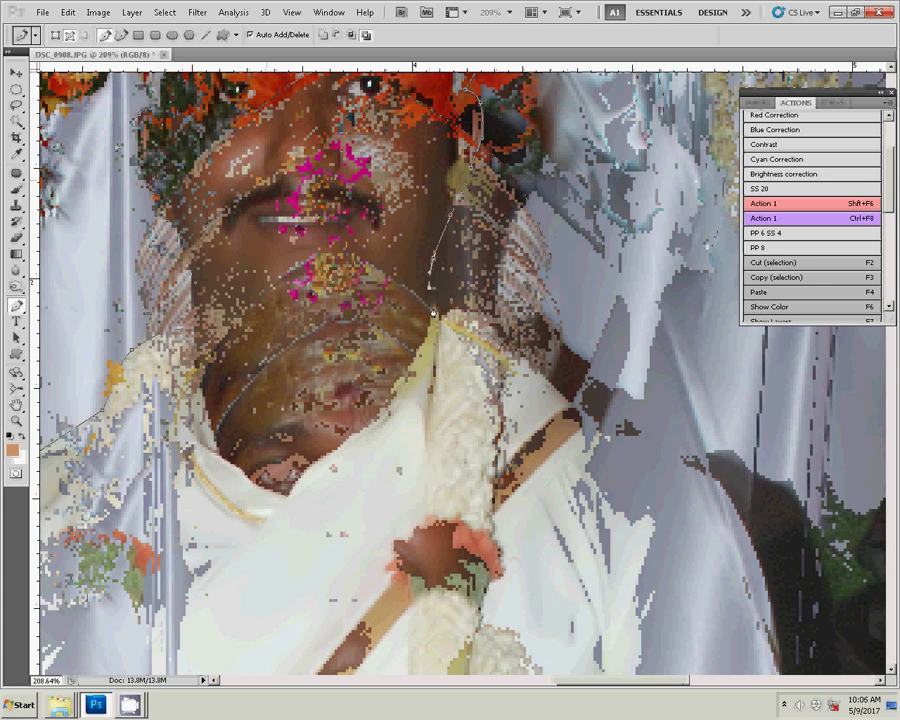
{"action": "left_click", "coordinate": [500, 339]}
{"action": "left_click", "coordinate": [536, 384]}
{"action": "left_click", "coordinate": [580, 411]}
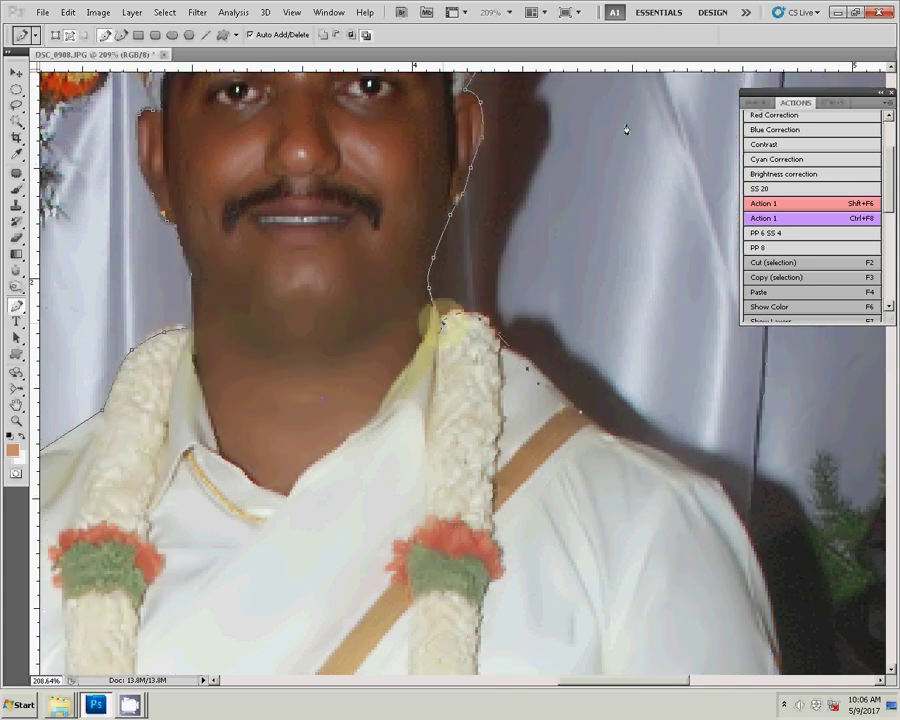
{"action": "left_click_drag", "start_coordinate": [734, 510], "coordinate": [455, 232]}
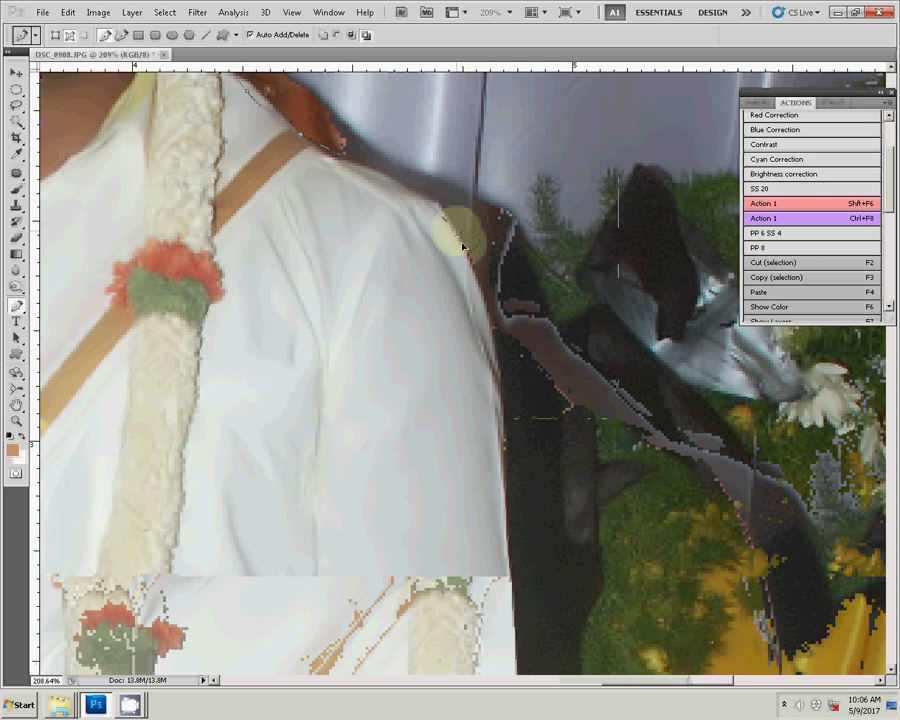
{"action": "left_click_drag", "start_coordinate": [500, 490], "coordinate": [466, 148]}
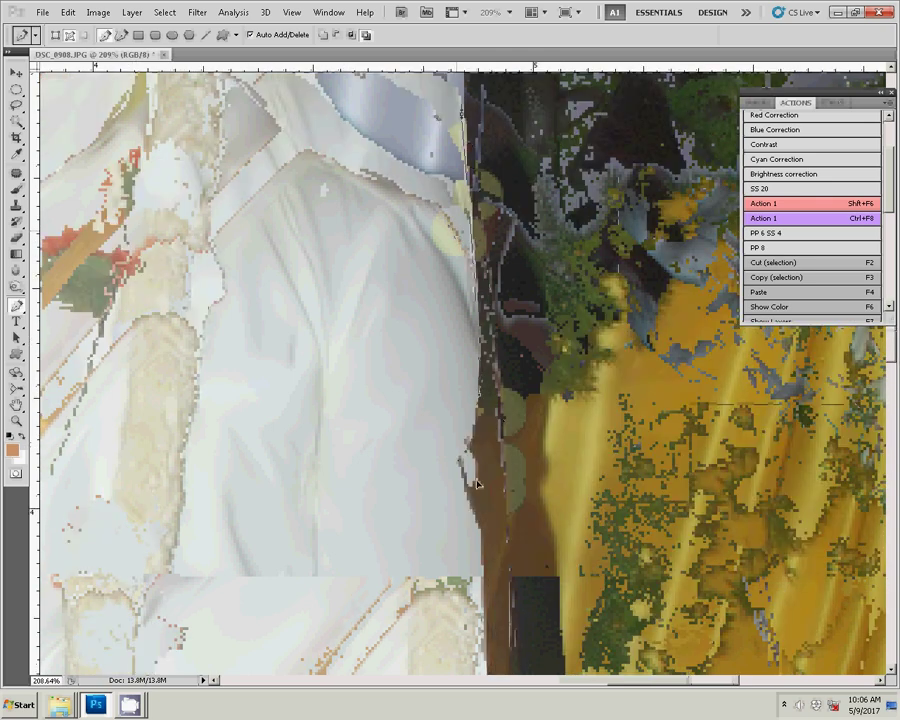
Trace the groom's sleeve down past his watch to the fingertips.
{"action": "left_click", "coordinate": [478, 563]}
{"action": "left_click_drag", "start_coordinate": [445, 342], "coordinate": [436, 202]}
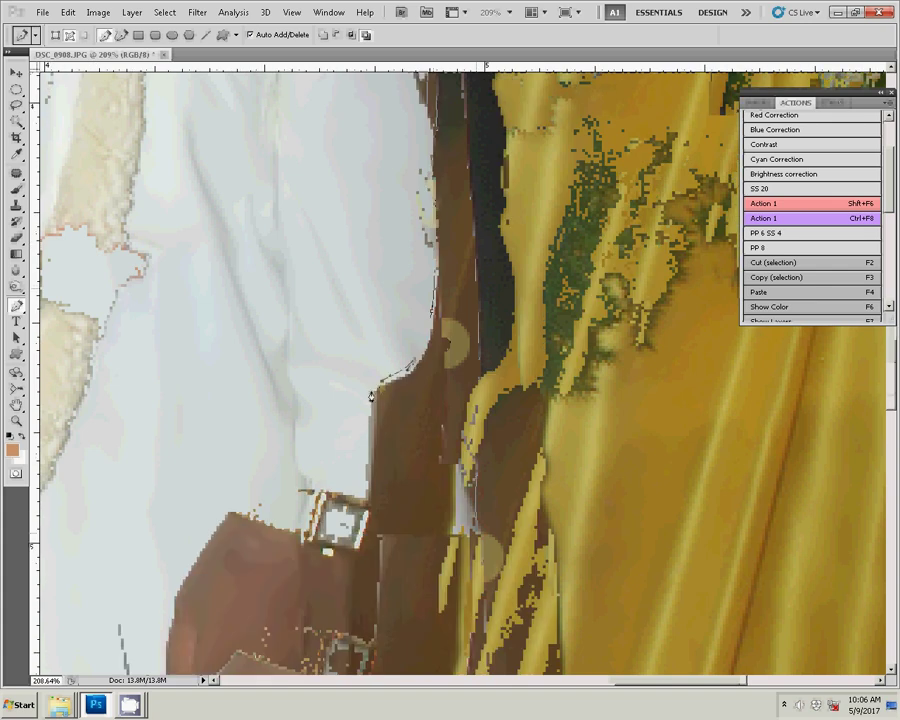
{"action": "left_click_drag", "start_coordinate": [415, 363], "coordinate": [401, 201]}
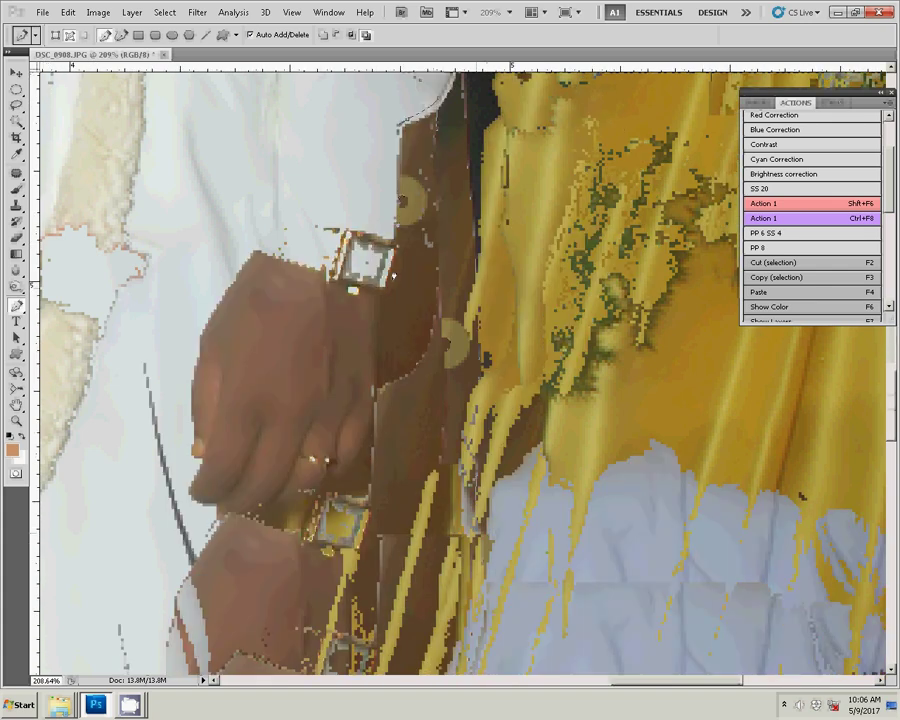
{"action": "left_click_drag", "start_coordinate": [346, 467], "coordinate": [279, 508]}
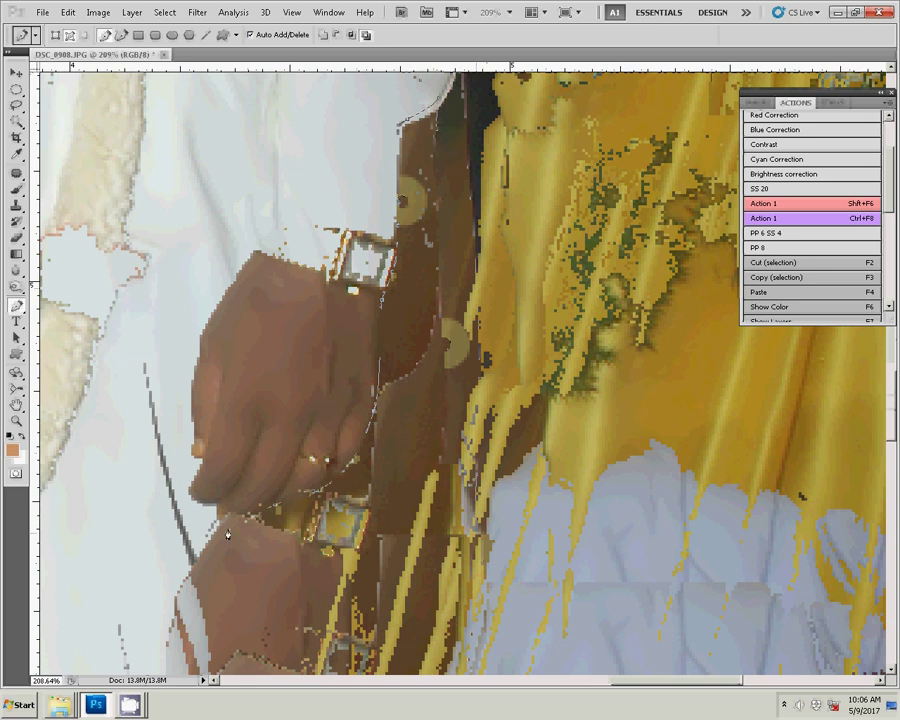
{"action": "left_click_drag", "start_coordinate": [227, 524], "coordinate": [217, 557]}
{"action": "left_click_drag", "start_coordinate": [203, 158], "coordinate": [301, 318]}
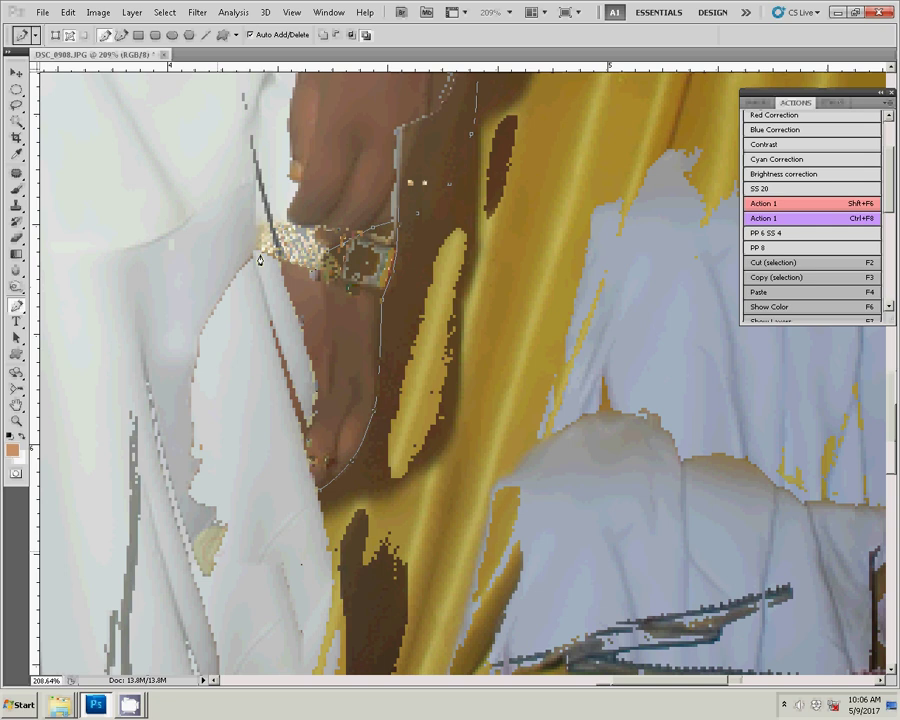
{"action": "left_click_drag", "start_coordinate": [316, 464], "coordinate": [297, 121]}
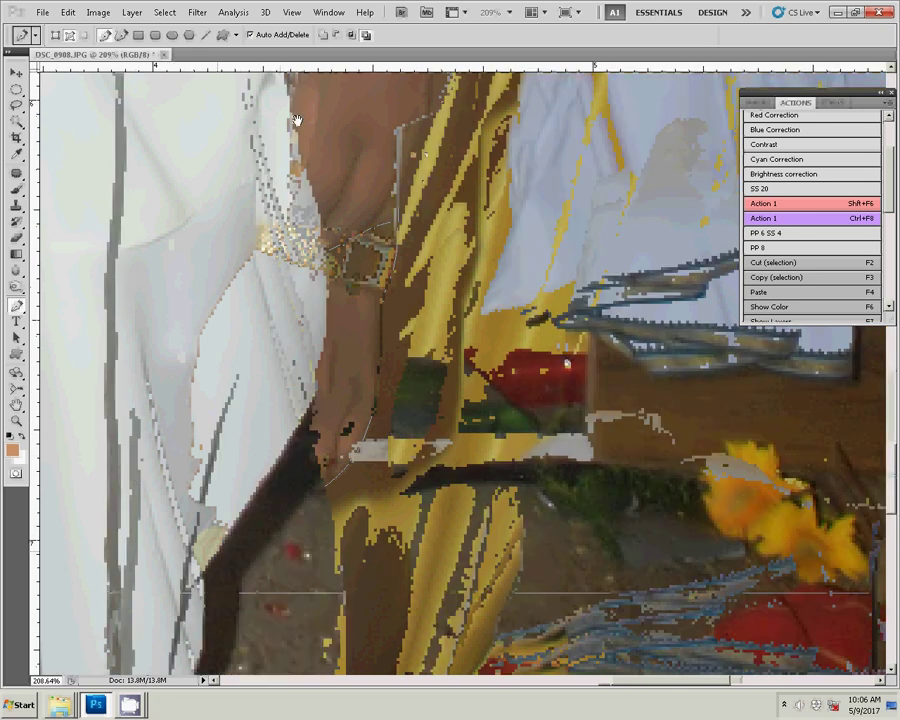
Continue the path along the cloth edge and around the groom's foot and big toe.
{"action": "left_click", "coordinate": [321, 252]}
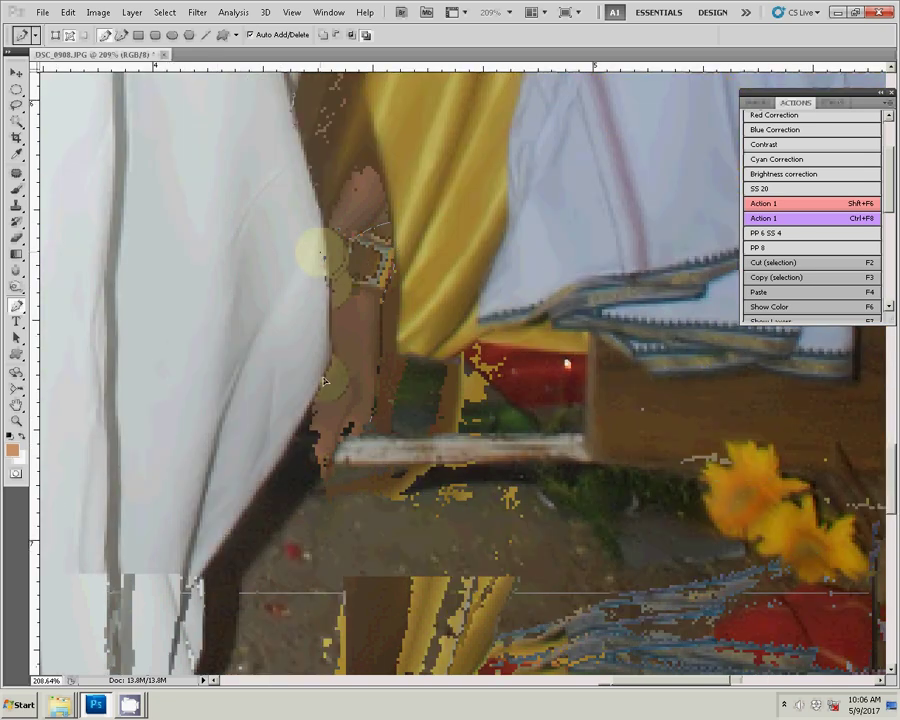
{"action": "left_click_drag", "start_coordinate": [321, 247], "coordinate": [357, 213]}
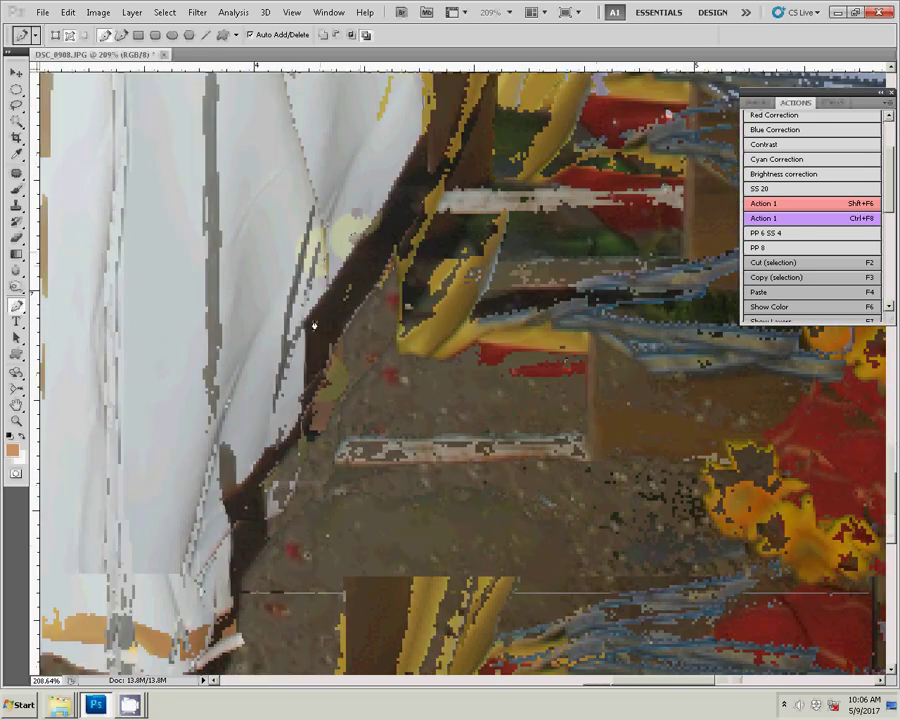
{"action": "left_click", "coordinate": [288, 432]}
{"action": "left_click_drag", "start_coordinate": [288, 432], "coordinate": [257, 472]}
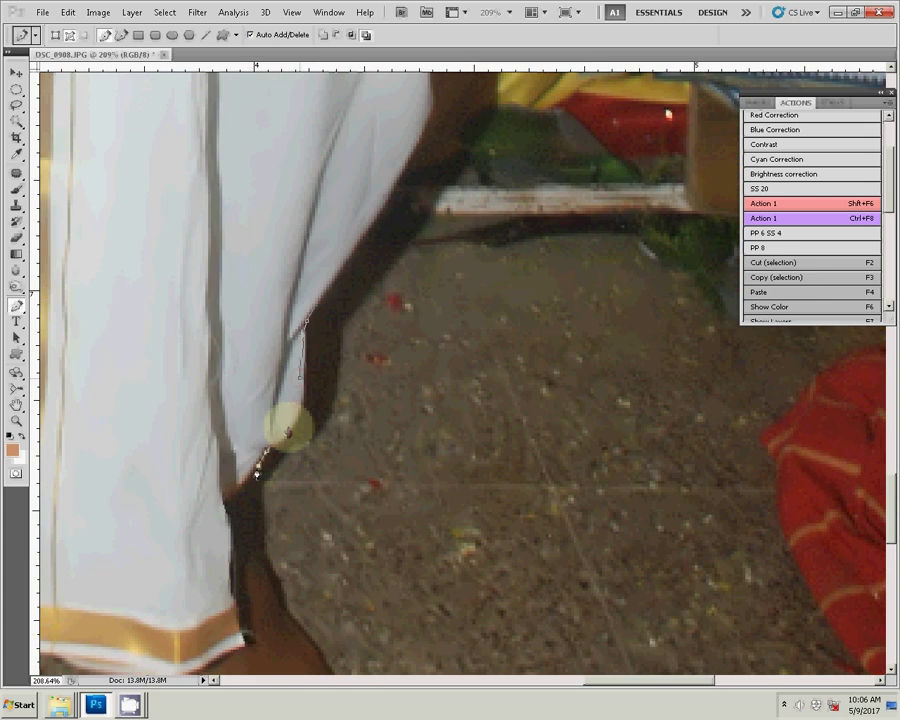
{"action": "scroll", "coordinate": [250, 442], "scroll_direction": "down", "scroll_amount": 3}
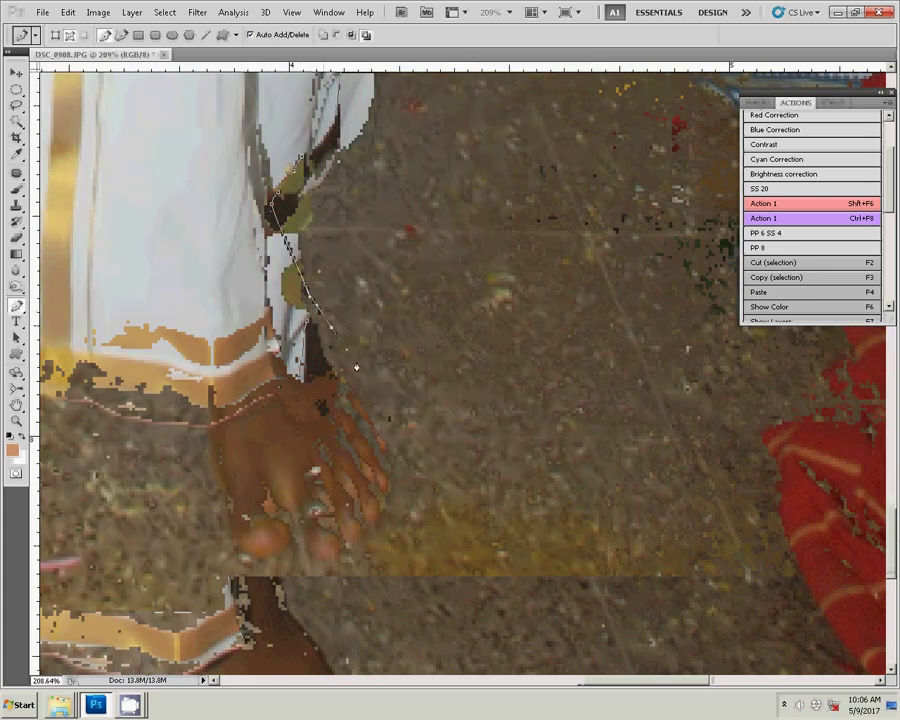
{"action": "left_click_drag", "start_coordinate": [389, 447], "coordinate": [385, 462]}
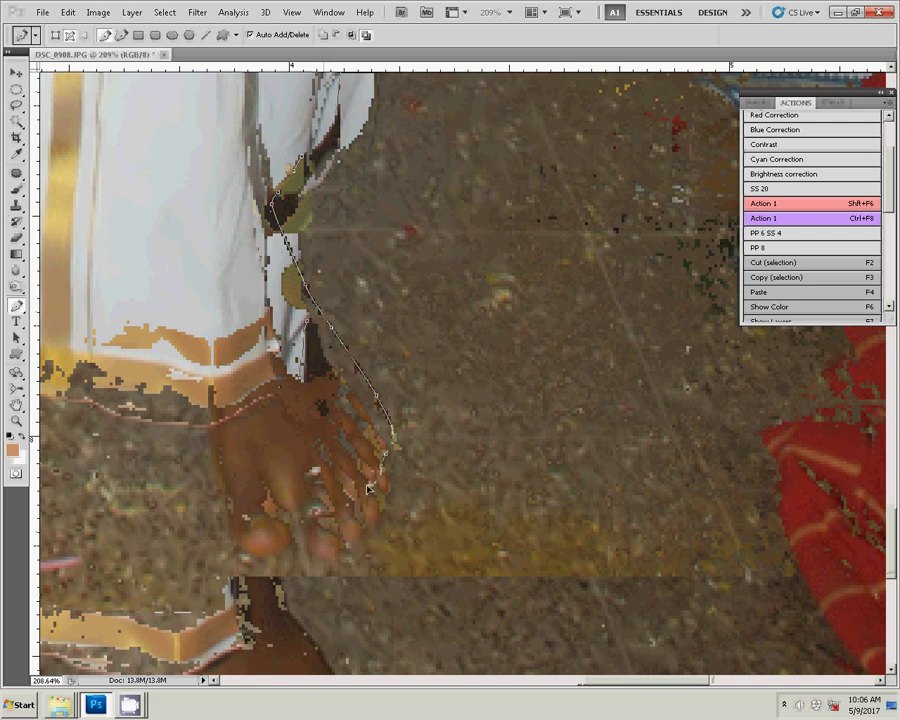
{"action": "left_click_drag", "start_coordinate": [352, 505], "coordinate": [330, 525]}
{"action": "left_click", "coordinate": [296, 497]}
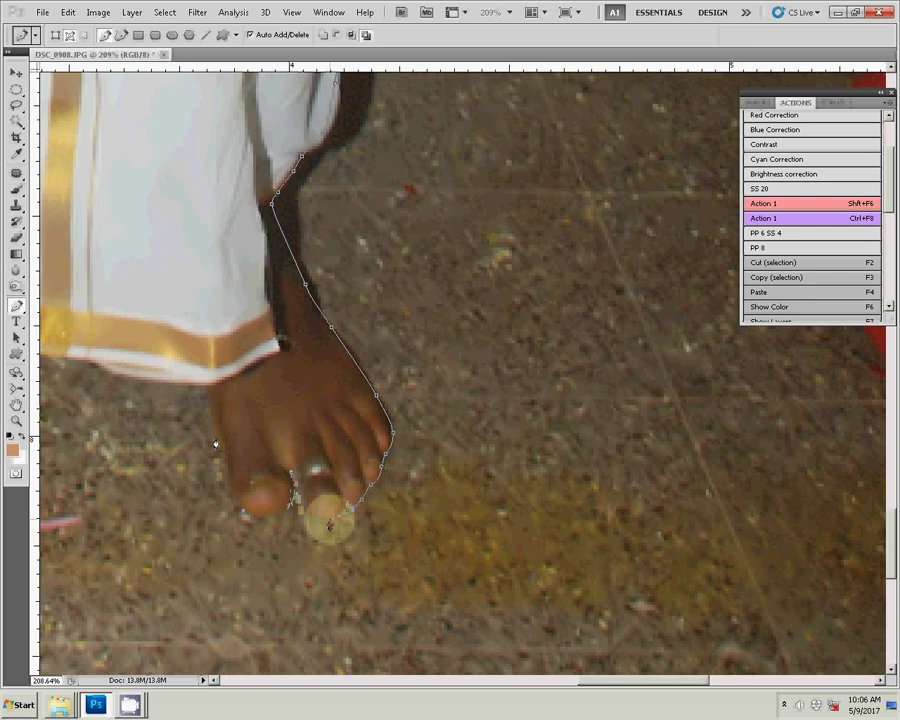
Add anchors along the hem above the toes and across the top of the other feet.
{"action": "left_click_drag", "start_coordinate": [124, 362], "coordinate": [345, 426]}
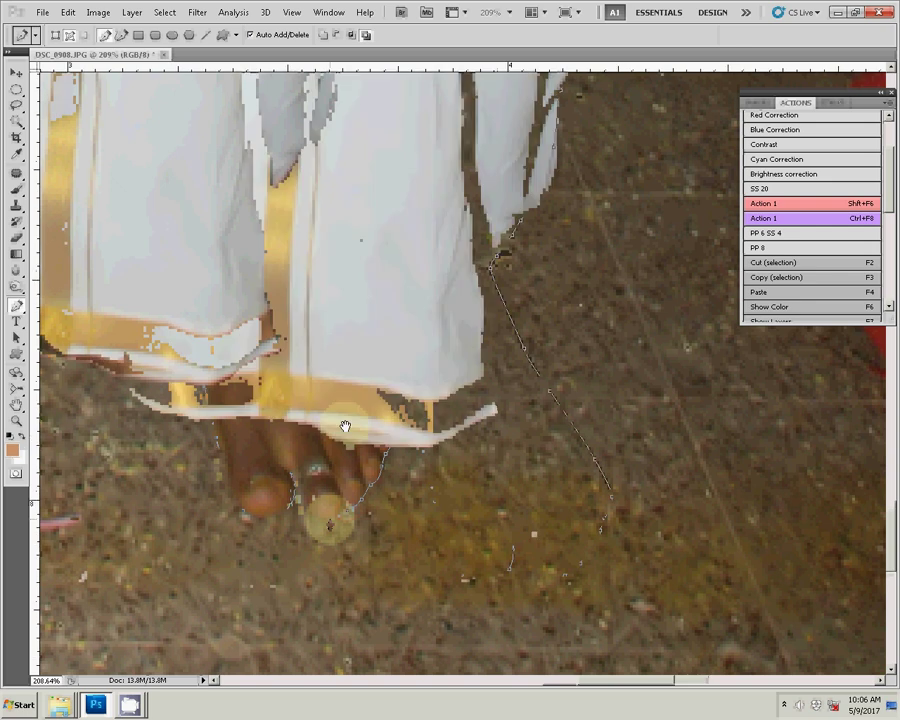
{"action": "left_click", "coordinate": [179, 423]}
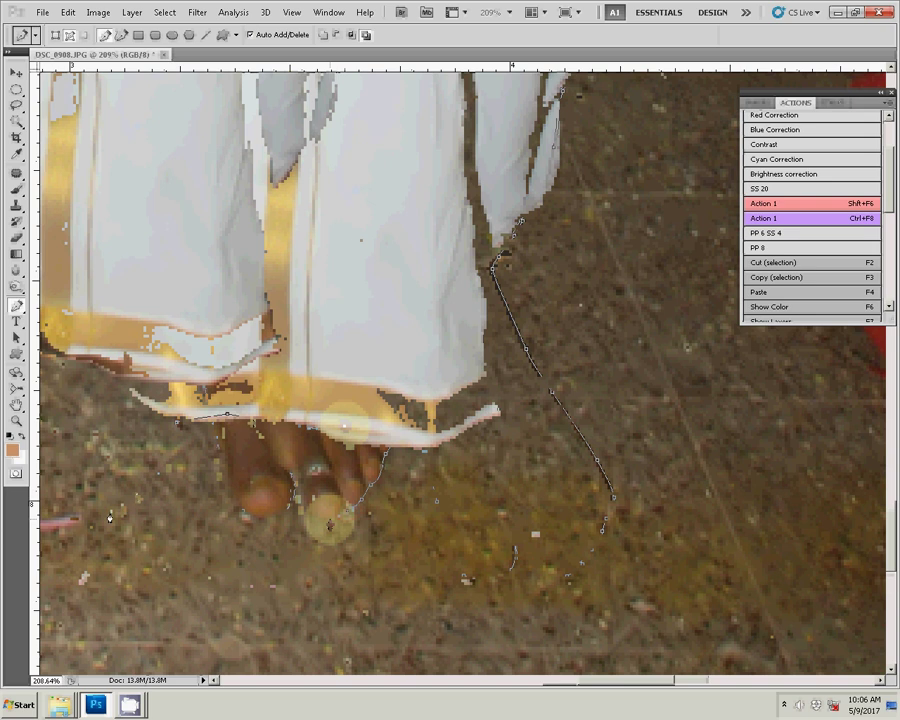
{"action": "left_click_drag", "start_coordinate": [330, 524], "coordinate": [405, 468]}
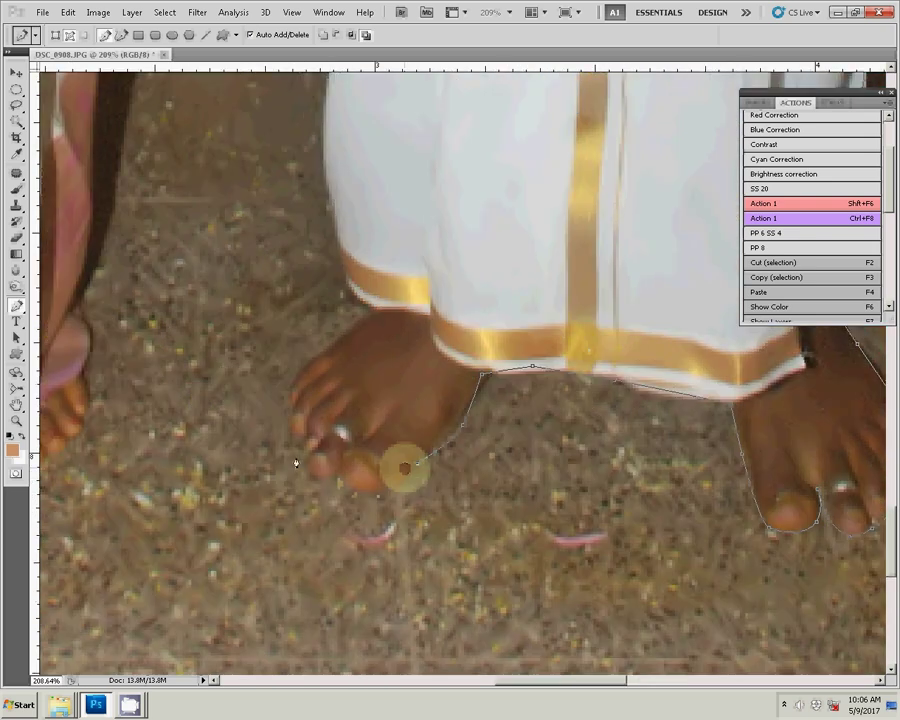
{"action": "left_click", "coordinate": [302, 368]}
{"action": "left_click", "coordinate": [355, 328]}
{"action": "left_click", "coordinate": [371, 312]}
{"action": "left_click", "coordinate": [505, 318]}
Trace up the dhoti's left edge past the flower to the bride's wrist.
{"action": "left_click_drag", "start_coordinate": [345, 198], "coordinate": [337, 501]}
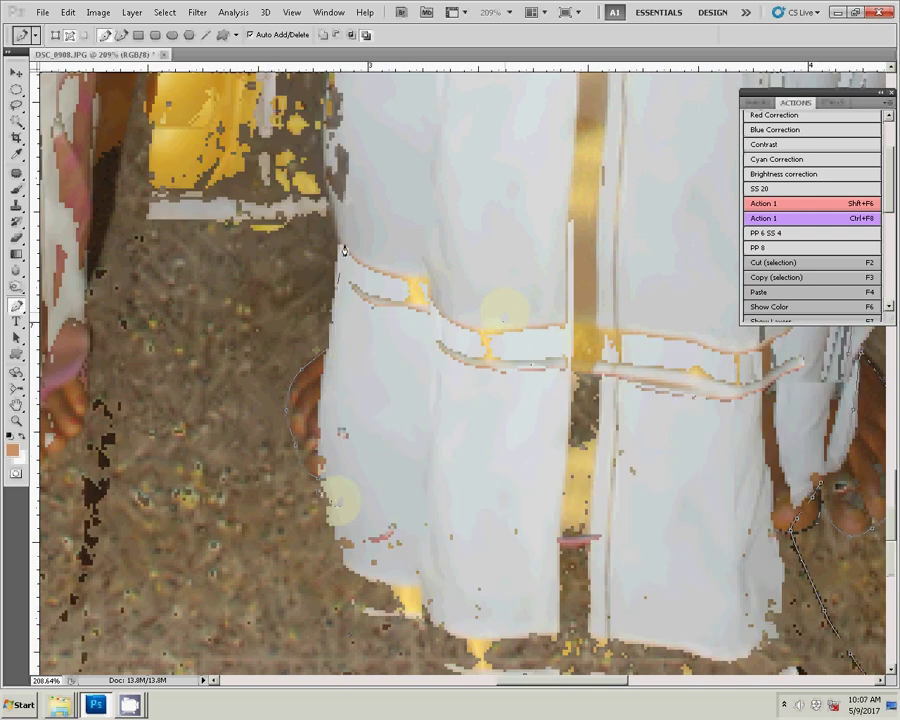
{"action": "left_click_drag", "start_coordinate": [342, 232], "coordinate": [334, 473]}
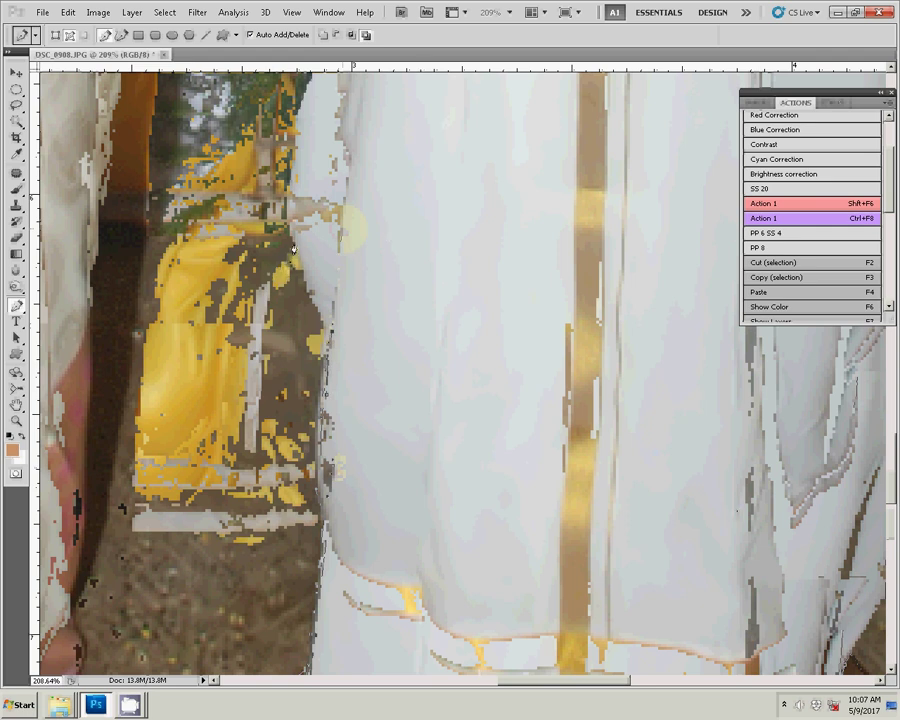
{"action": "left_click_drag", "start_coordinate": [288, 200], "coordinate": [280, 345]}
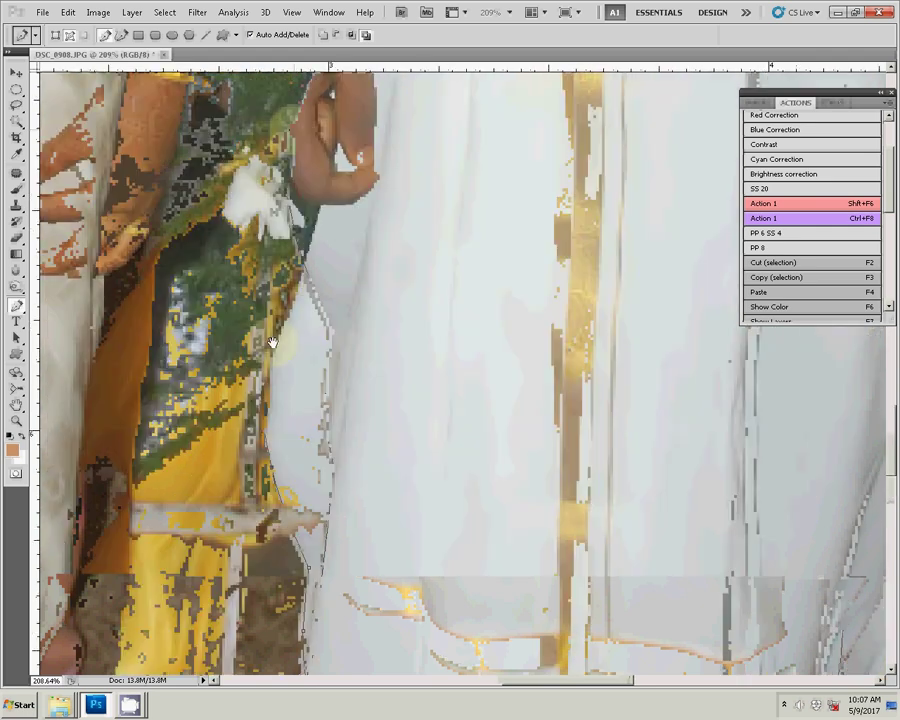
{"action": "left_click", "coordinate": [280, 342]}
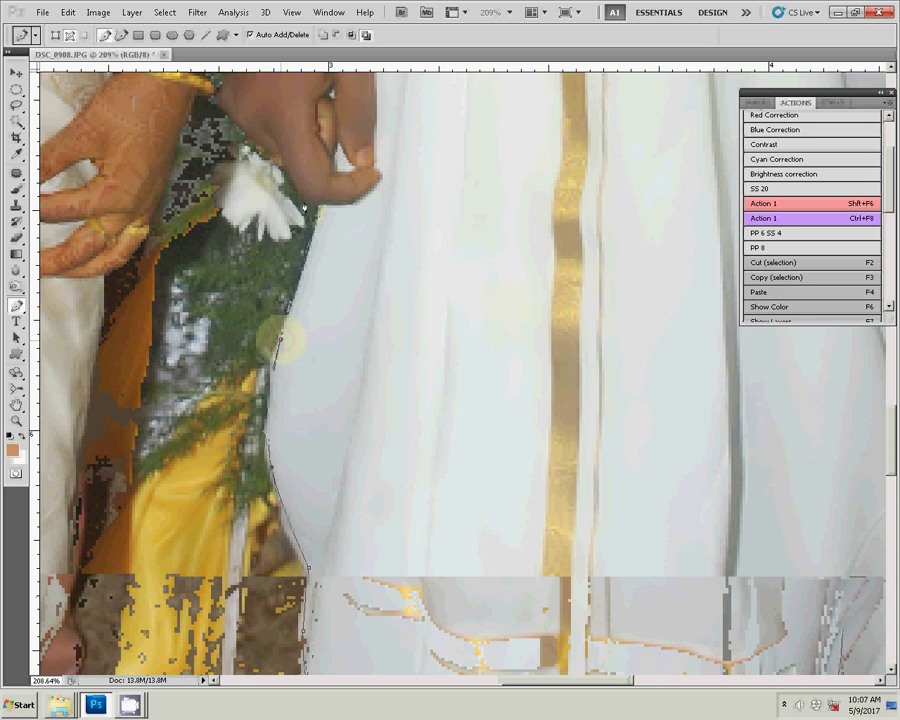
{"action": "left_click", "coordinate": [248, 152]}
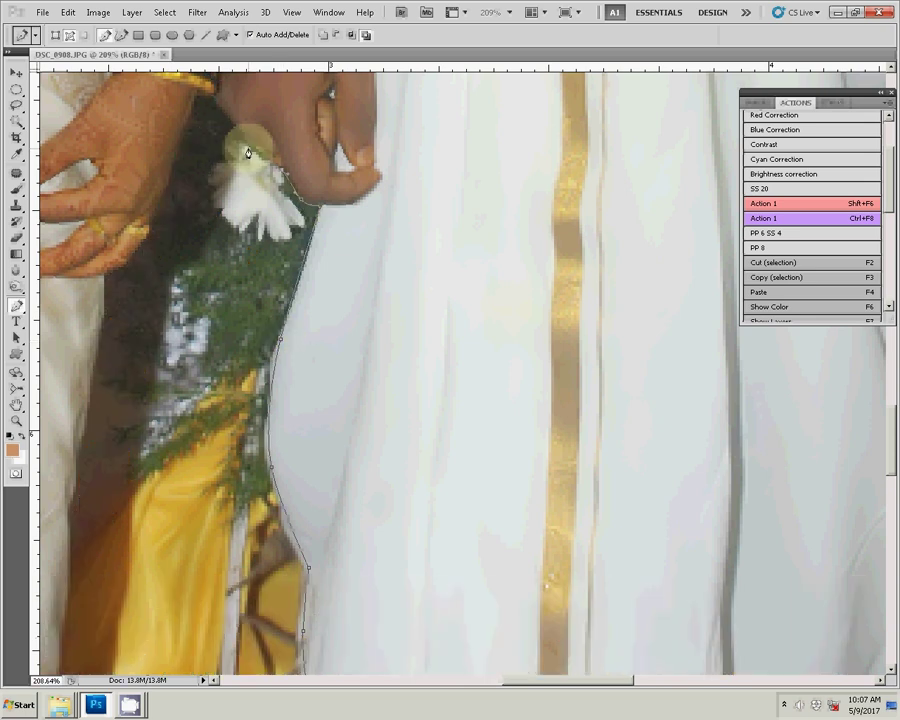
{"action": "left_click", "coordinate": [214, 116]}
{"action": "left_click_drag", "start_coordinate": [198, 206], "coordinate": [192, 229]}
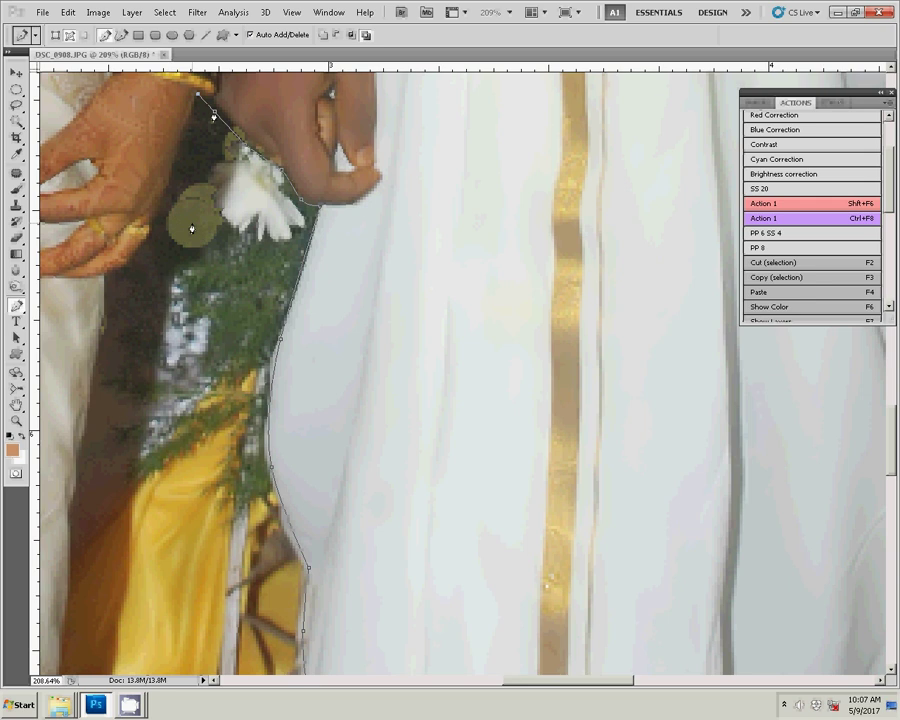
Trace the bride's hand and sari edge down to her toes, closing the path at the hem.
{"action": "left_click_drag", "start_coordinate": [163, 214], "coordinate": [120, 270]}
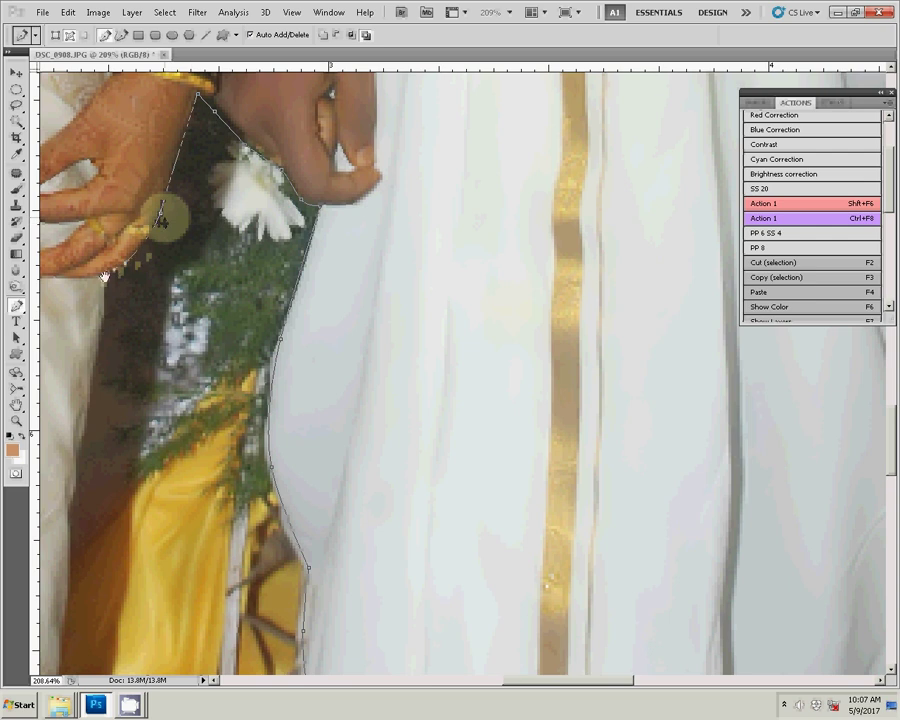
{"action": "left_click_drag", "start_coordinate": [160, 216], "coordinate": [390, 172]}
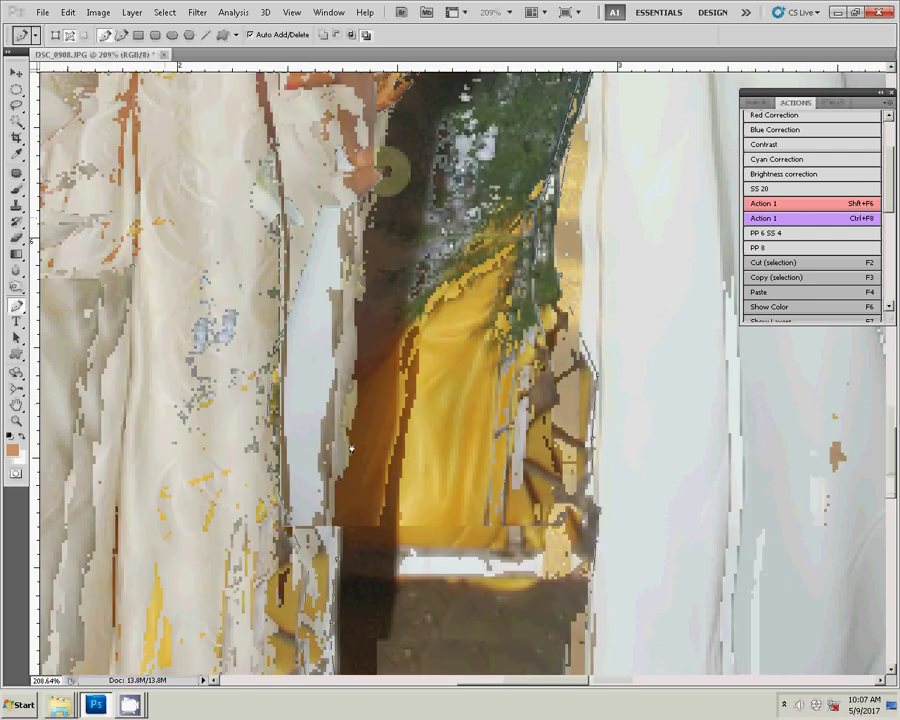
{"action": "left_click_drag", "start_coordinate": [362, 279], "coordinate": [399, 152]}
{"action": "left_click", "coordinate": [375, 268]}
{"action": "left_click", "coordinate": [394, 286]}
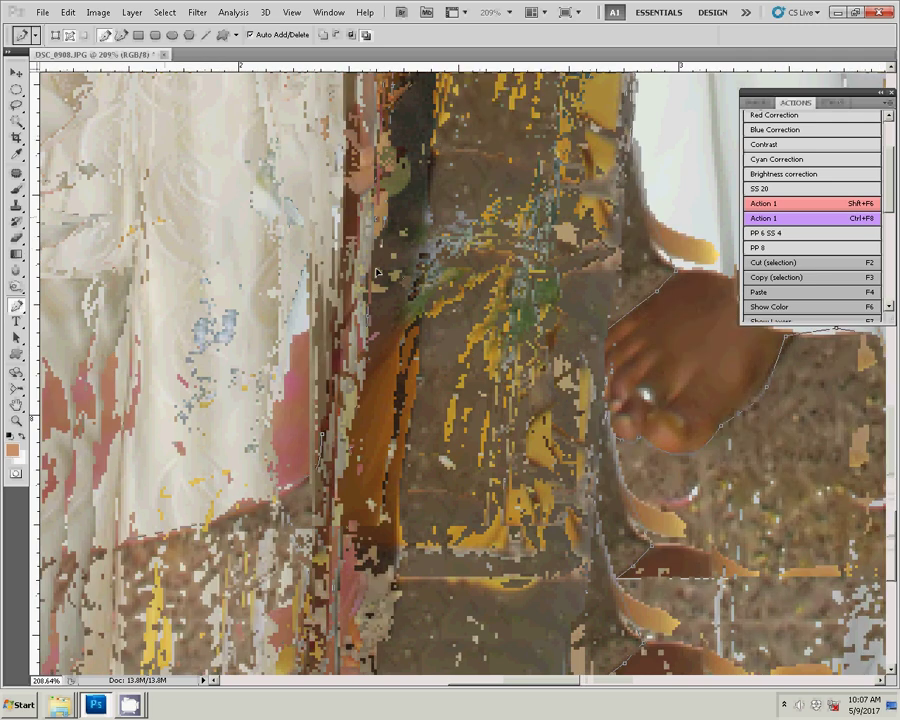
{"action": "left_click", "coordinate": [384, 342]}
{"action": "left_click", "coordinate": [371, 407]}
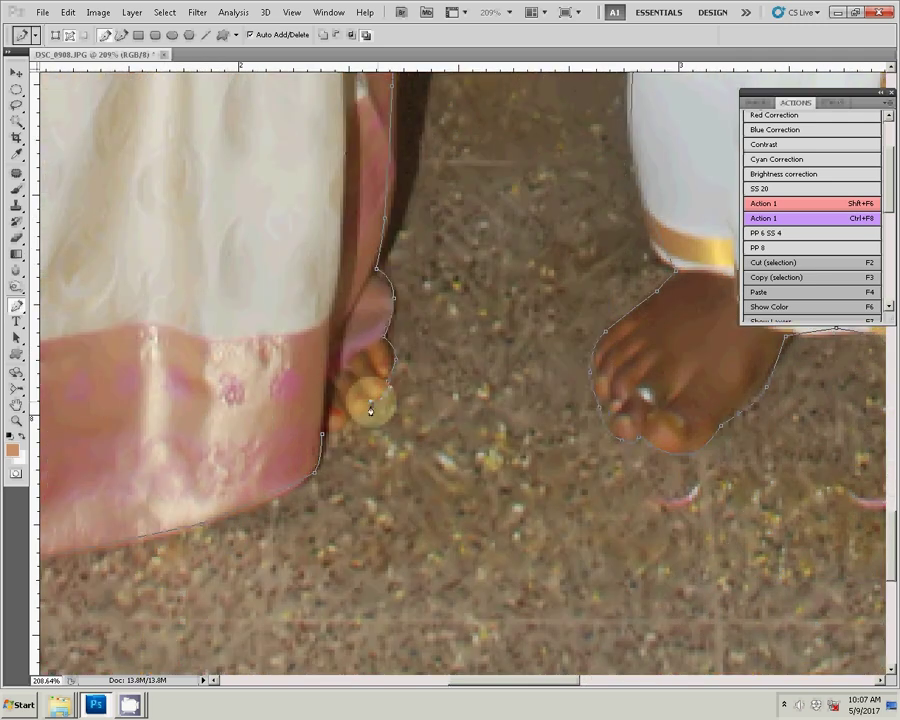
{"action": "left_click", "coordinate": [322, 433]}
Convert the closed path to a selection and copy the couple onto a new layer.
{"action": "right_click", "coordinate": [257, 302]}
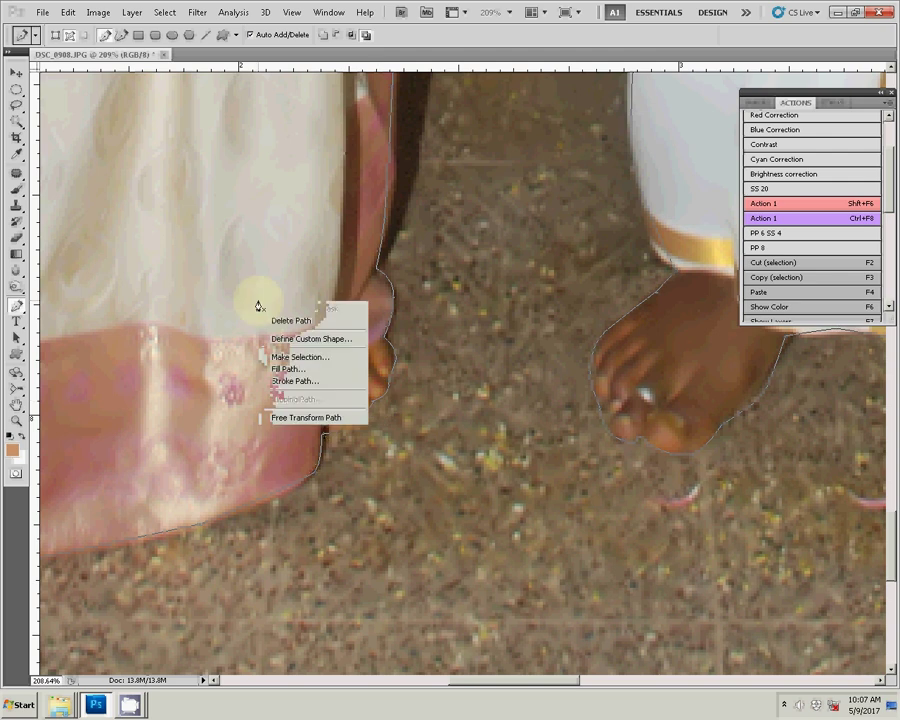
{"action": "left_click", "coordinate": [297, 358]}
{"action": "left_click", "coordinate": [526, 208]}
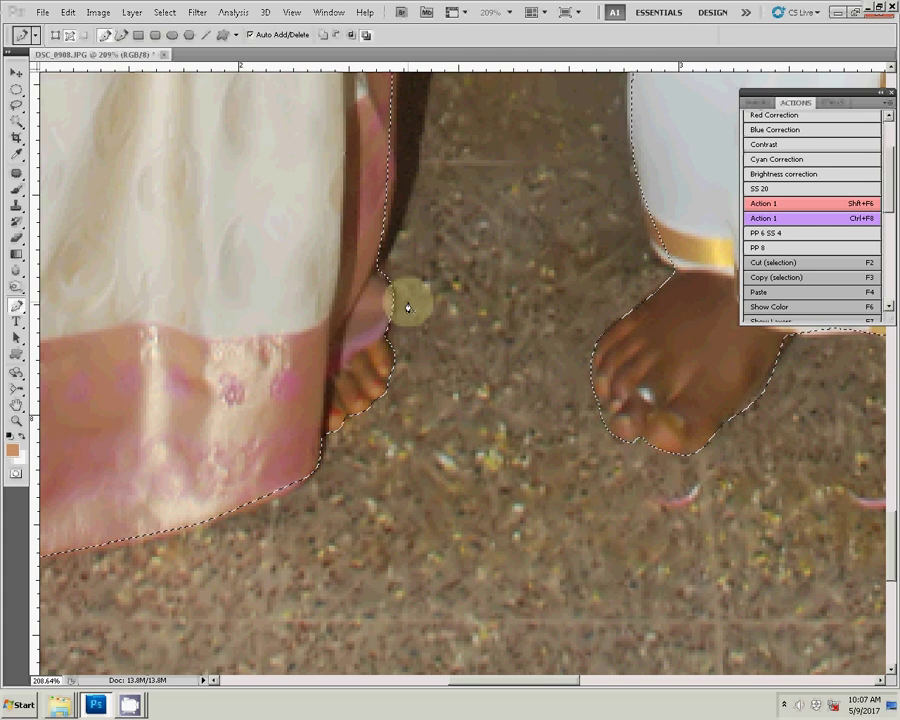
{"action": "left_click", "coordinate": [132, 12]}
{"action": "mouse_move", "coordinate": [140, 27]}
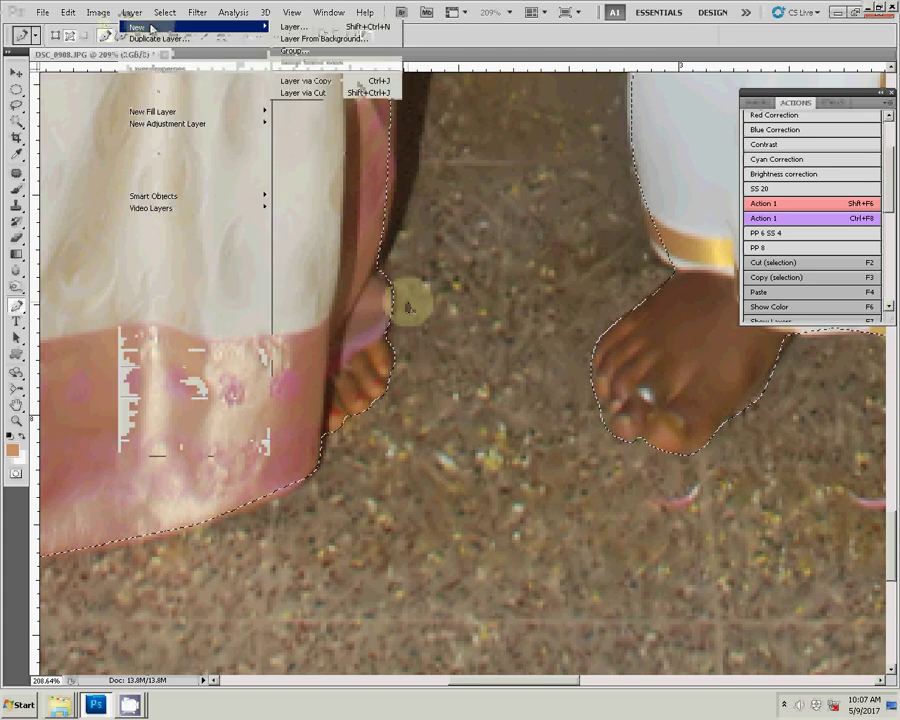
{"action": "left_click", "coordinate": [318, 81]}
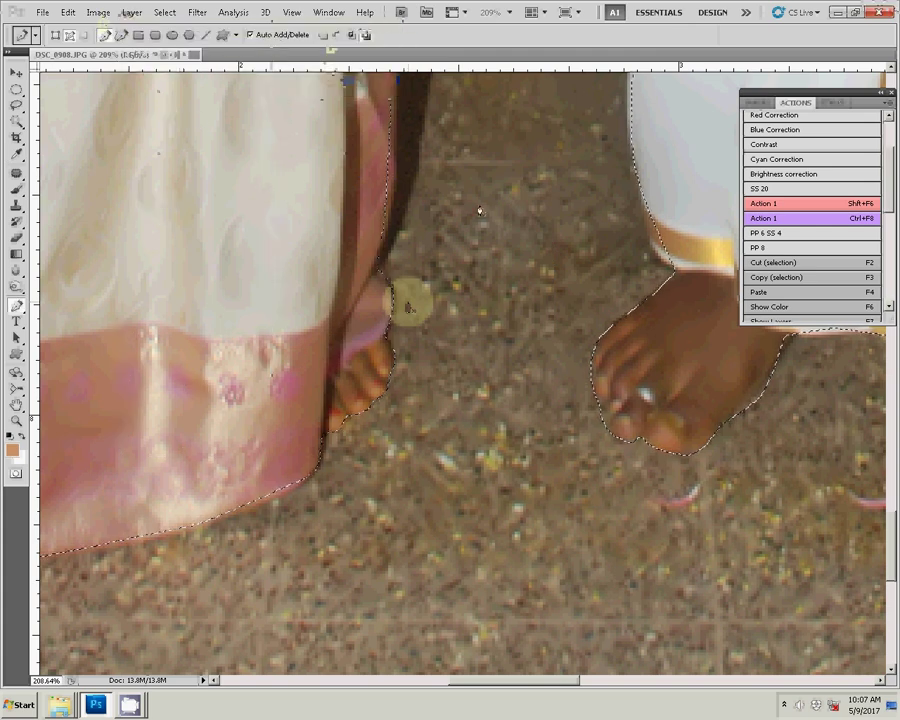
Fit the photo on screen, toggle the background to check the cut-out, and show Actions.
{"action": "left_click", "coordinate": [758, 102]}
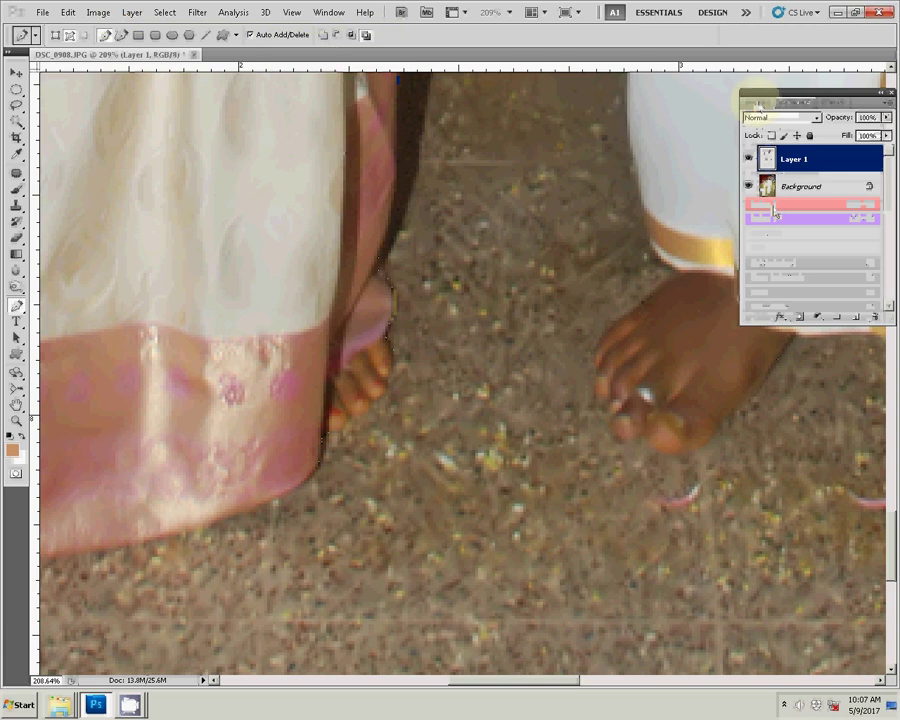
{"action": "left_click", "coordinate": [16, 405]}
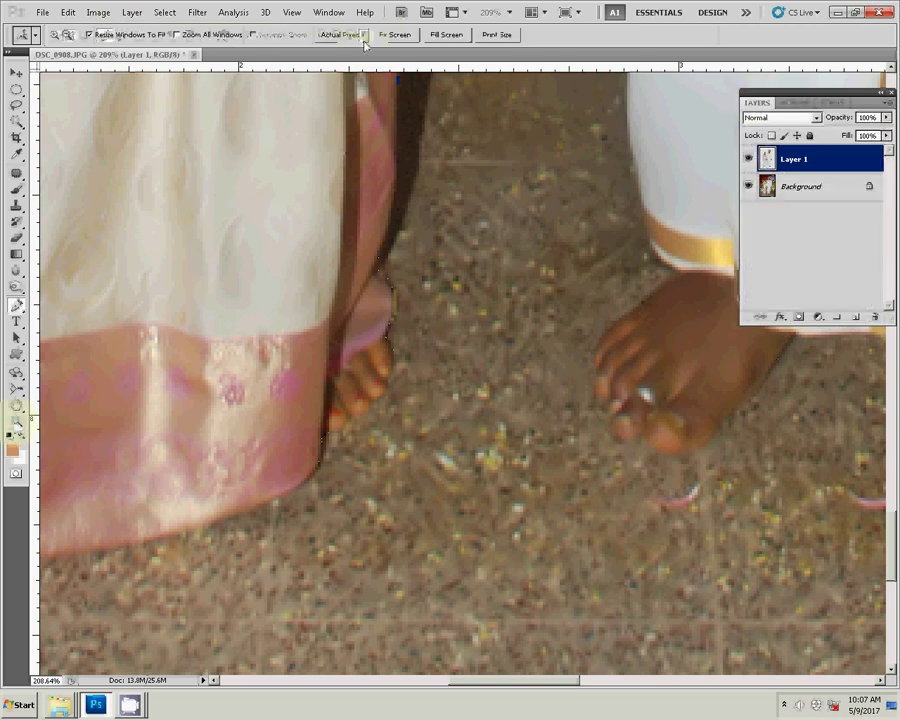
{"action": "left_click", "coordinate": [392, 35]}
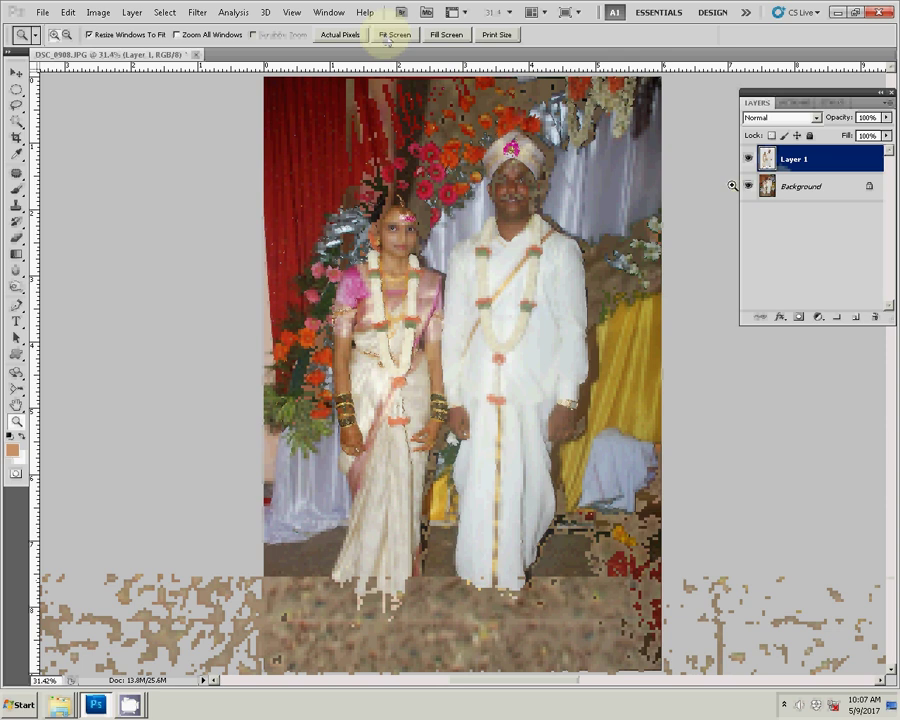
{"action": "left_click", "coordinate": [748, 186]}
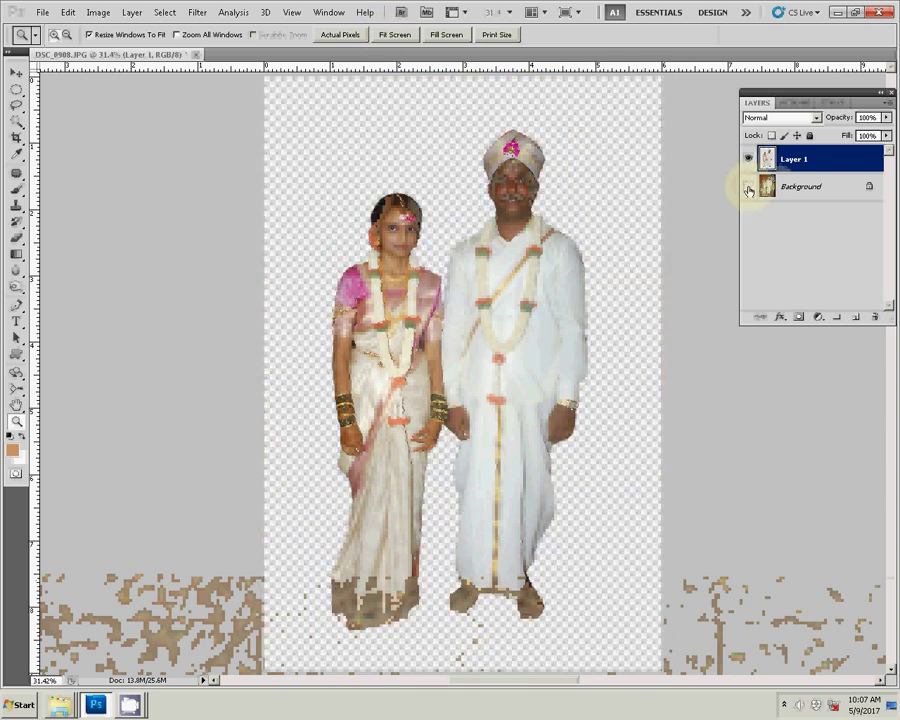
{"action": "left_click", "coordinate": [748, 186]}
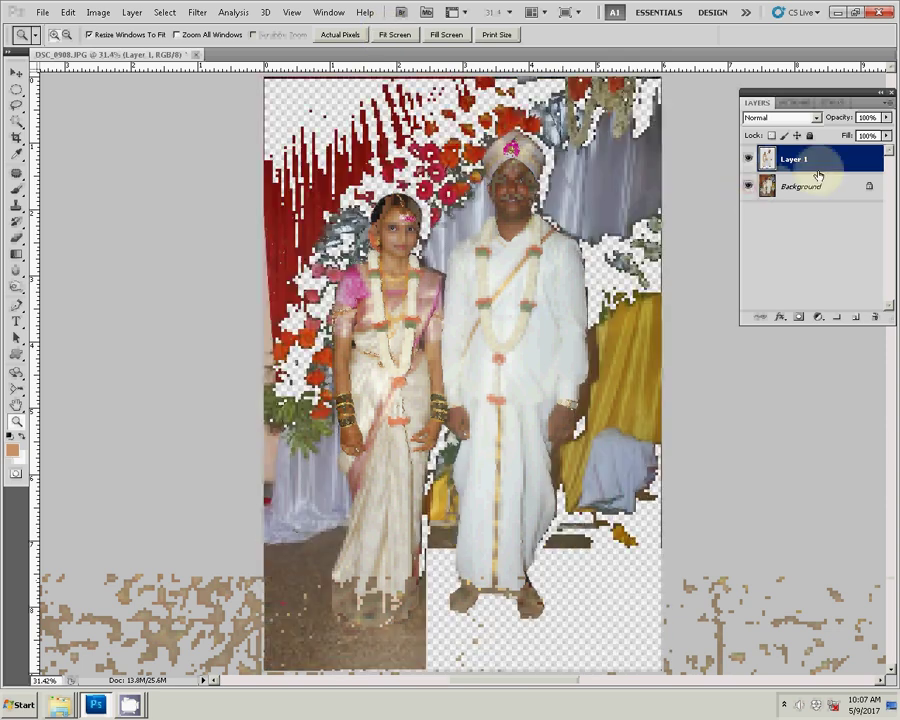
{"action": "left_click", "coordinate": [805, 103]}
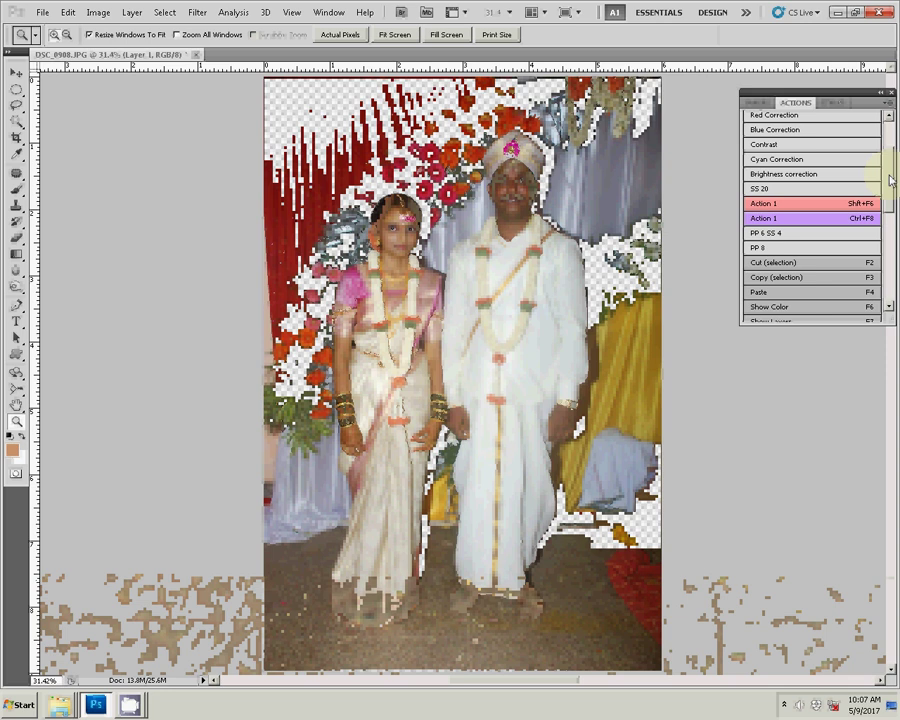
{"action": "scroll", "coordinate": [884, 176], "scroll_direction": "up", "scroll_amount": 2}
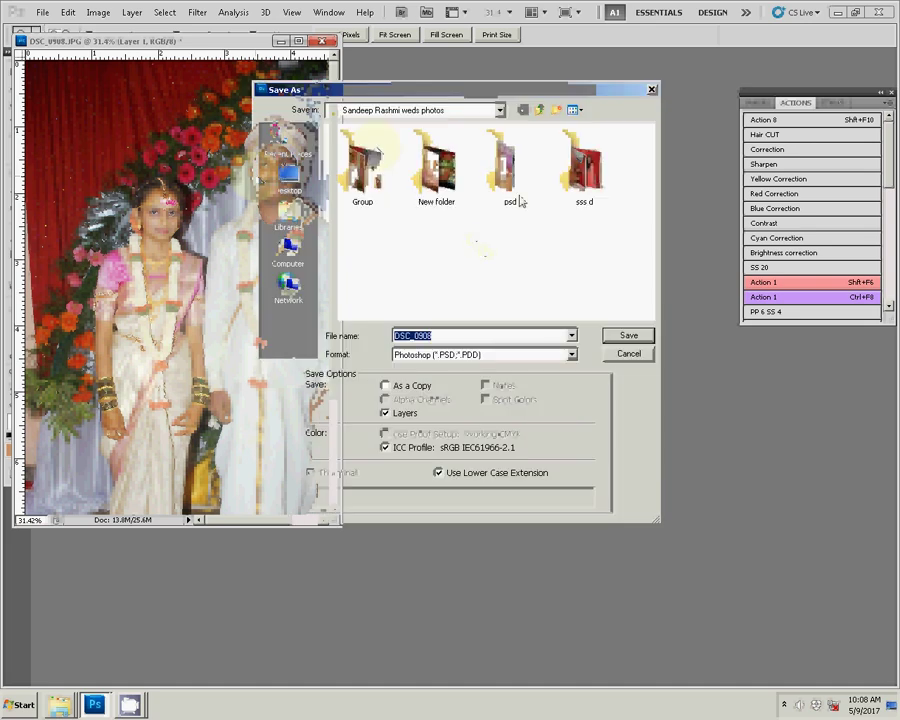
Save DSC_0908.psd into the psd folder with Maximize Compatibility, then zoom out to 25%.
{"action": "left_click", "coordinate": [505, 165]}
{"action": "left_click", "coordinate": [637, 340]}
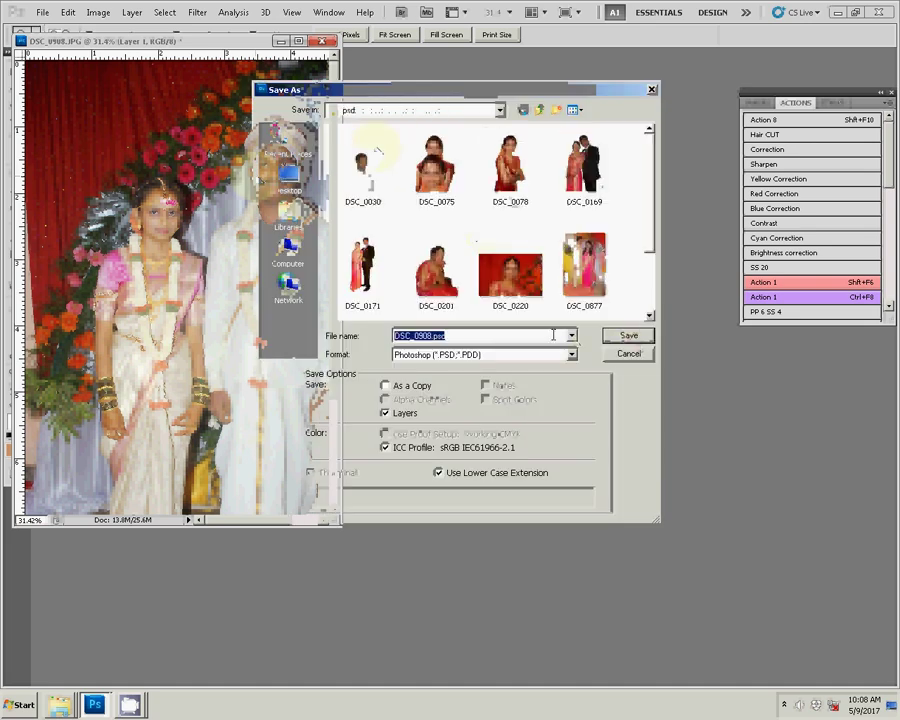
{"action": "left_click", "coordinate": [643, 339]}
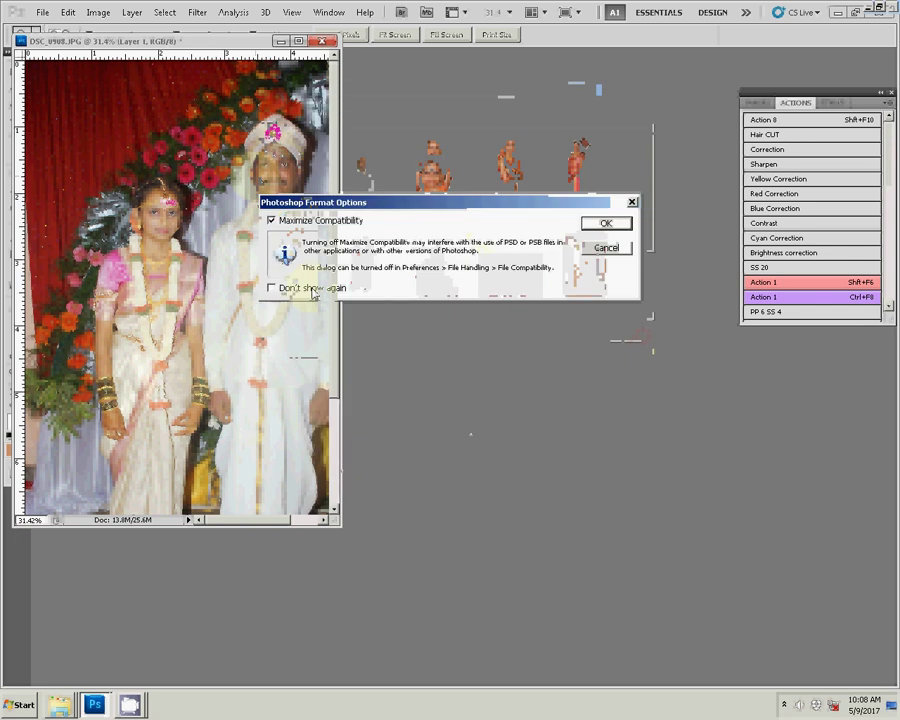
{"action": "left_click", "coordinate": [600, 223]}
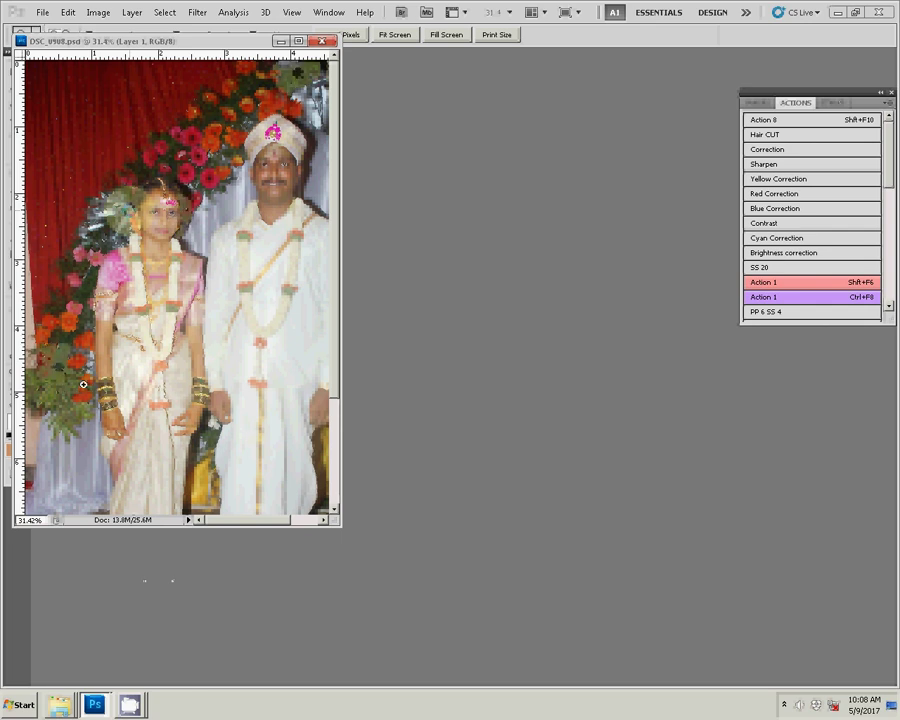
{"action": "key", "text": "ctrl+minus"}
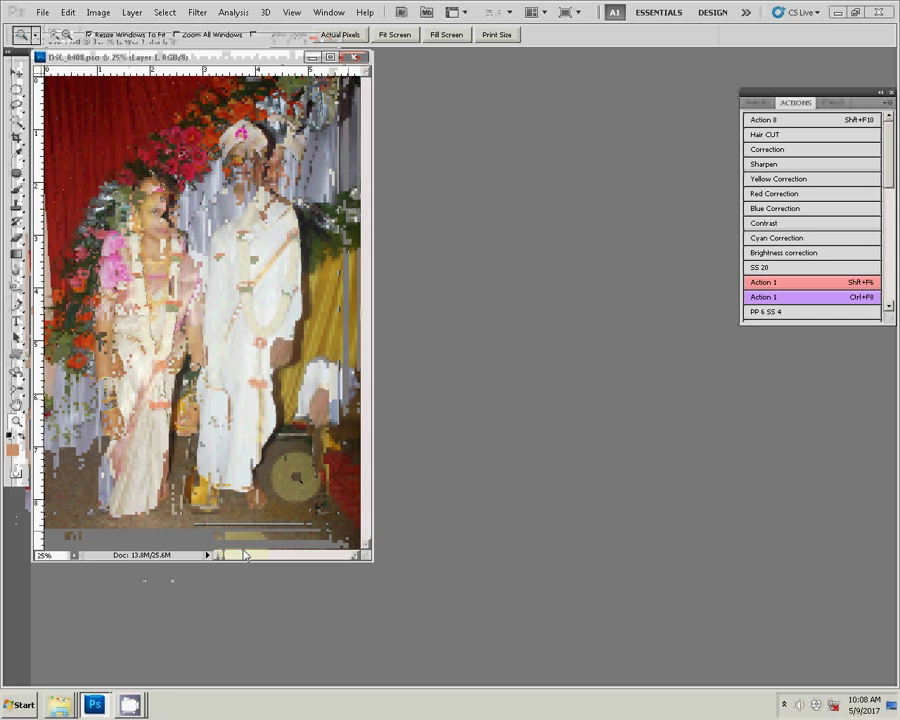
Open DSC_0882 from the wedding photos folder in Explorer into Photoshop.
{"action": "left_click", "coordinate": [59, 706]}
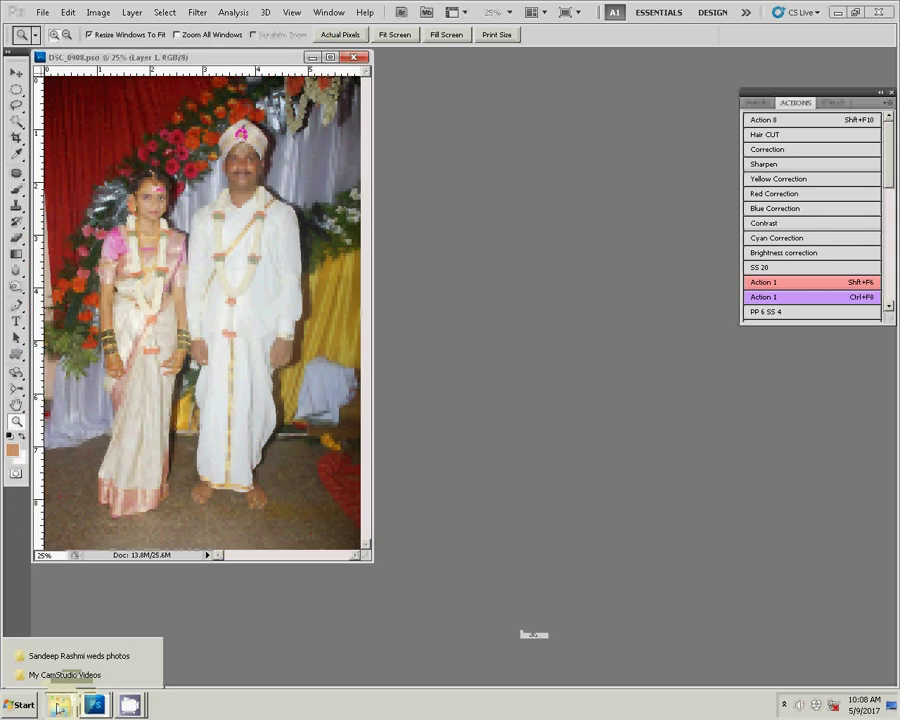
{"action": "left_click", "coordinate": [53, 662]}
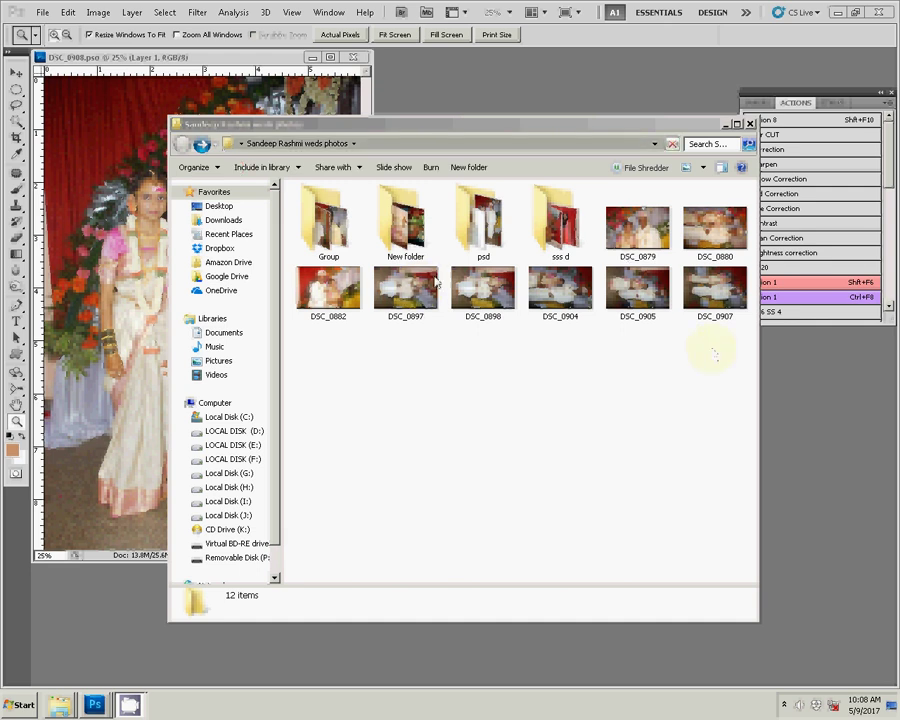
{"action": "left_click", "coordinate": [338, 305]}
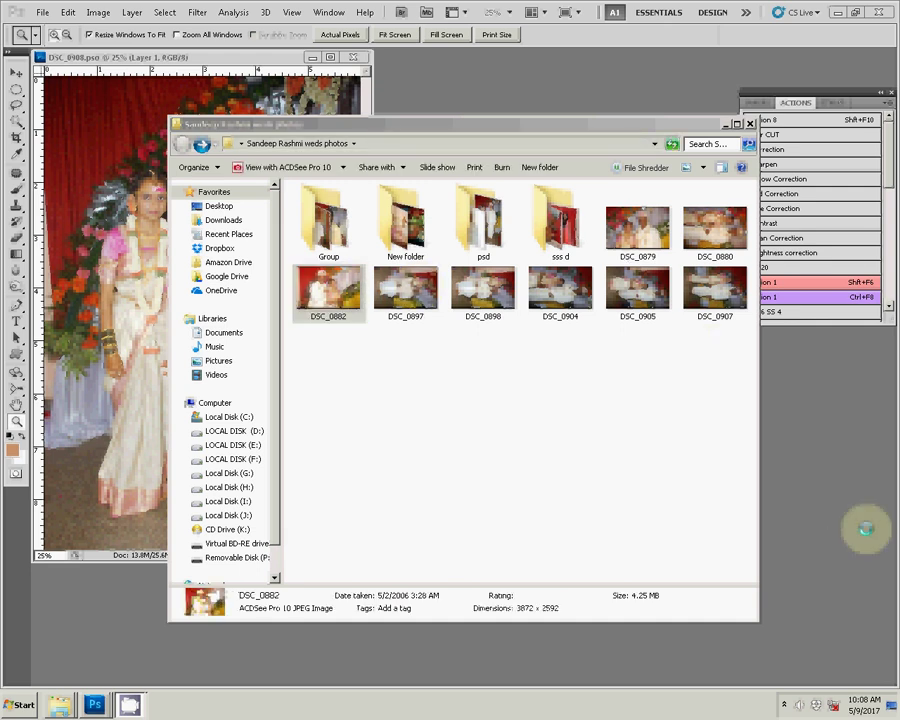
{"action": "left_click", "coordinate": [866, 529]}
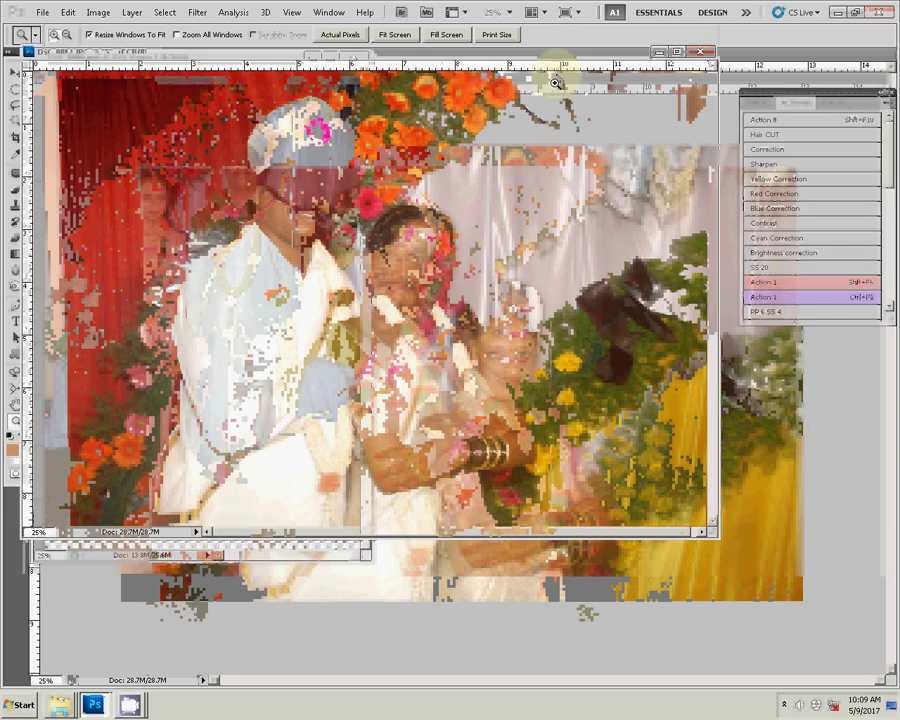
Set DSC_0882's Image Size to 8 inches wide at 300 pixels/inch (2400 × 1607 px).
{"action": "key", "text": "ctrl+alt+i"}
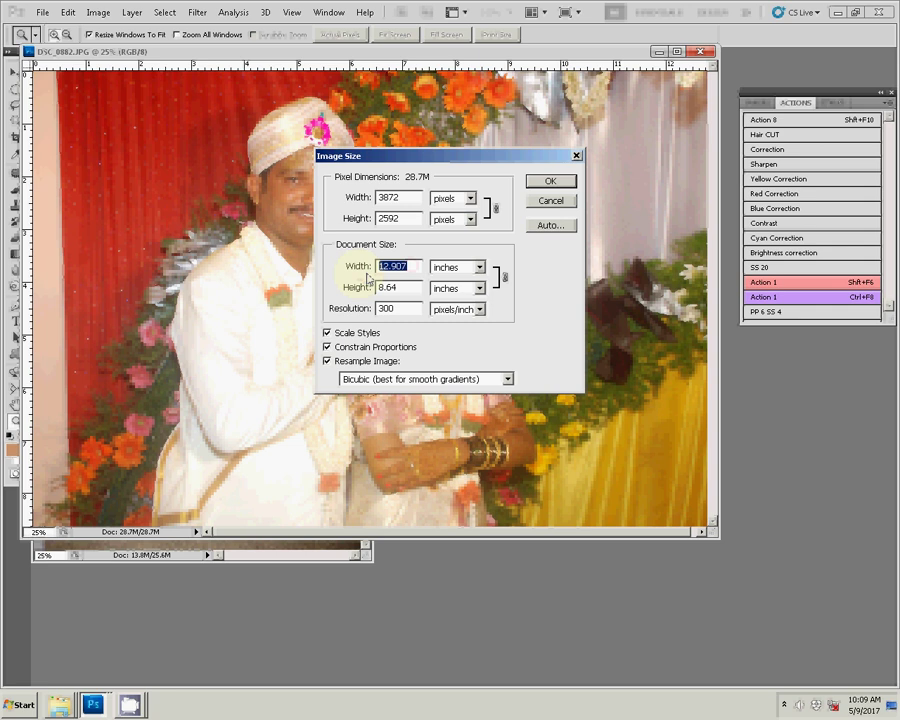
{"action": "type", "text": "36"}
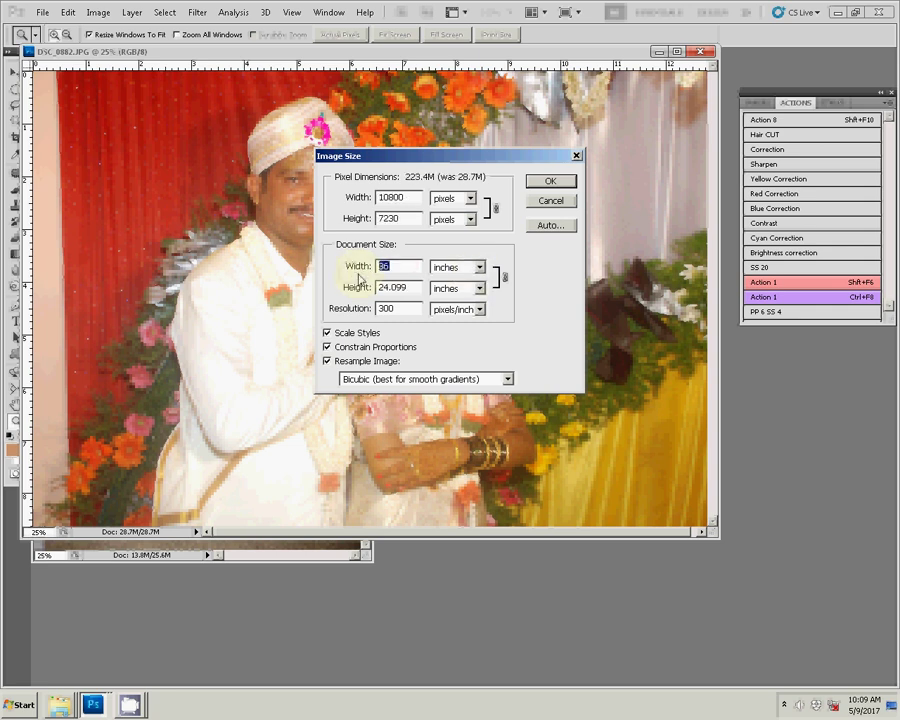
{"action": "type", "text": "8"}
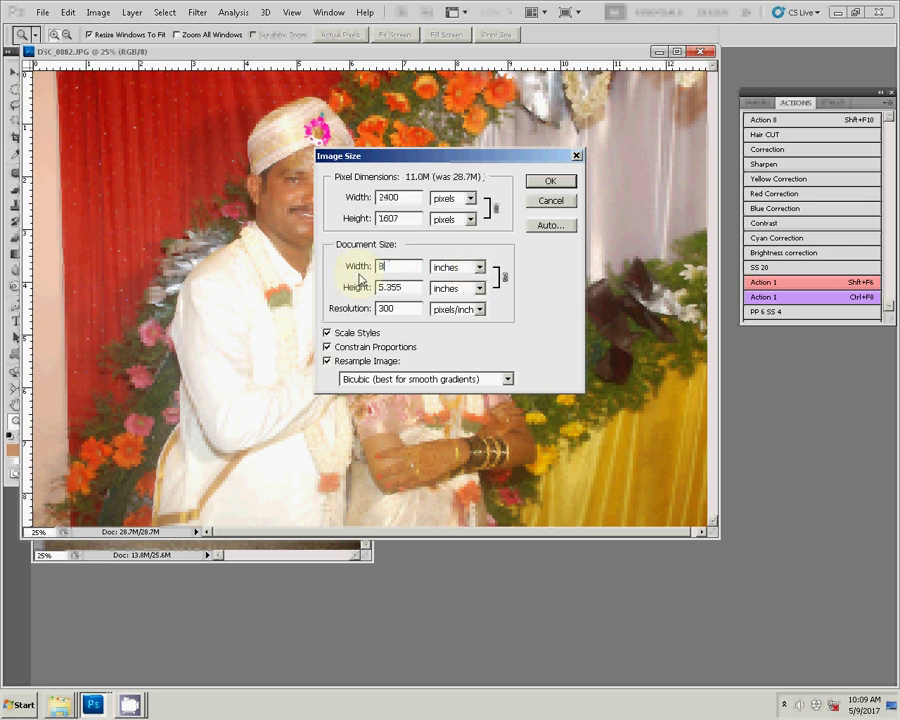
{"action": "left_click", "coordinate": [551, 186]}
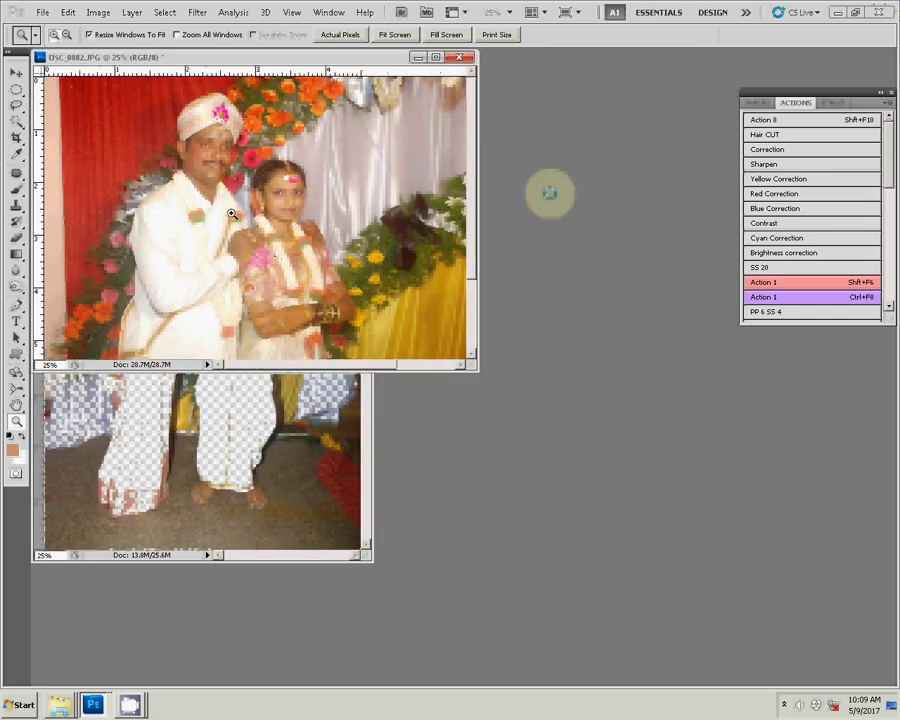
Zoom to 200% on the groom's face and bring the Layers panel back.
{"action": "left_click", "coordinate": [276, 253]}
{"action": "left_click", "coordinate": [401, 258]}
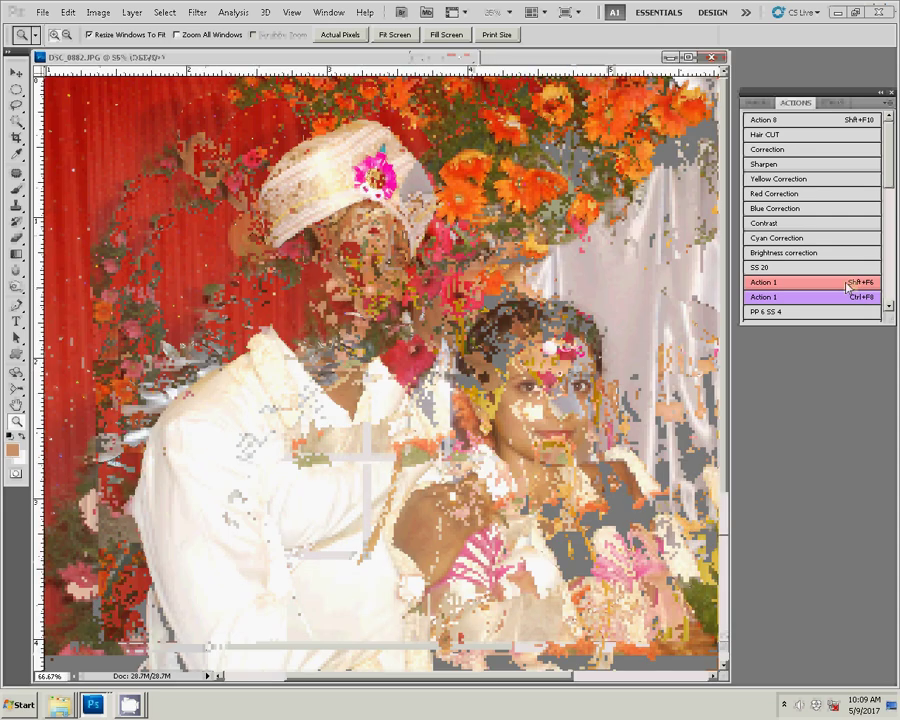
{"action": "left_click", "coordinate": [338, 346]}
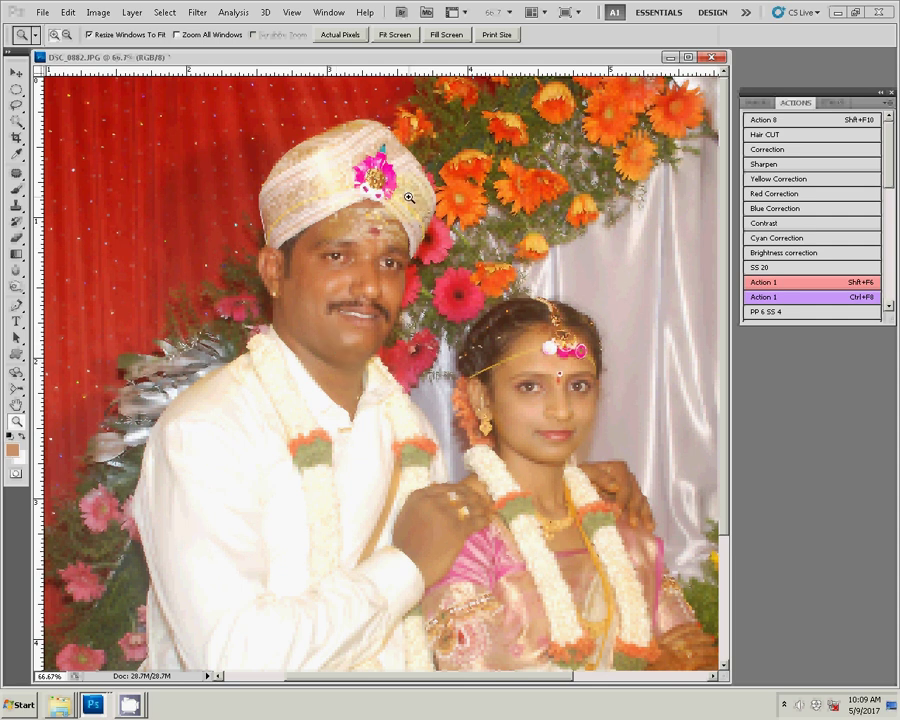
{"action": "left_click", "coordinate": [399, 323]}
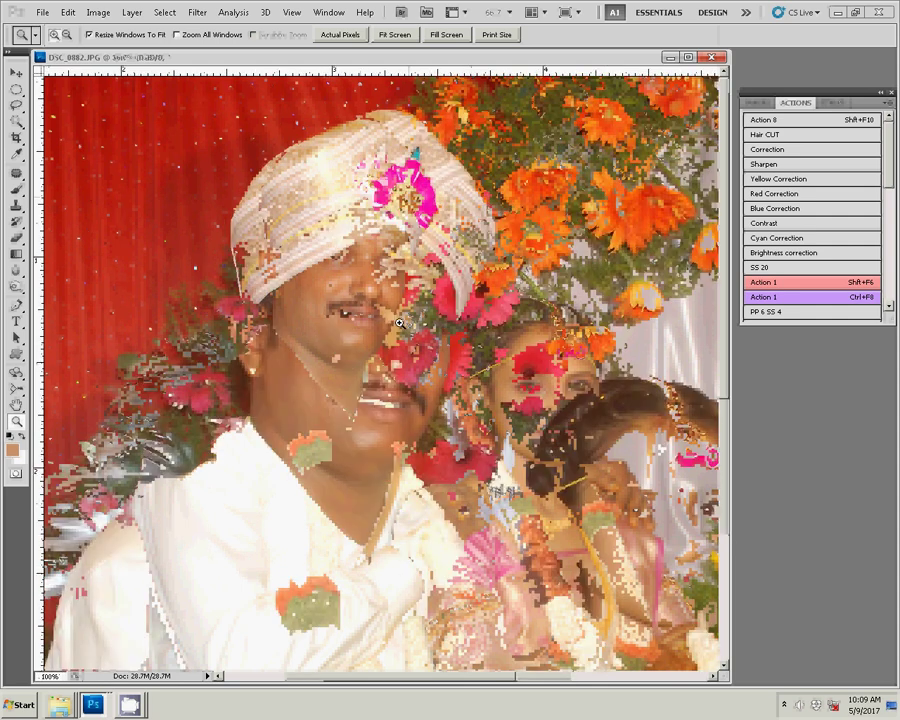
{"action": "left_click", "coordinate": [418, 384]}
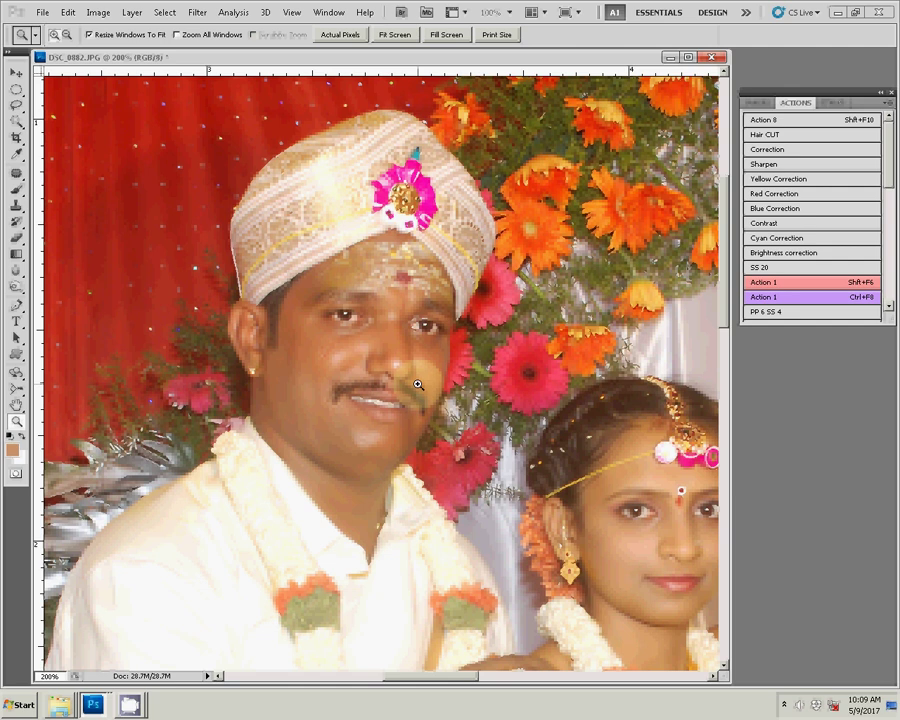
{"action": "left_click", "coordinate": [418, 384]}
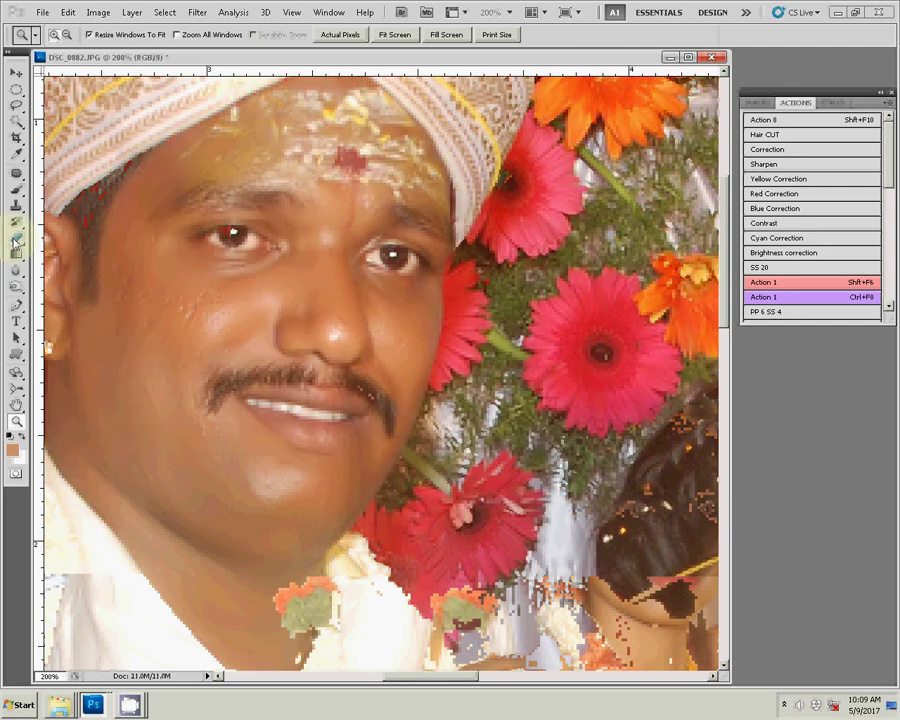
{"action": "key", "text": "F7"}
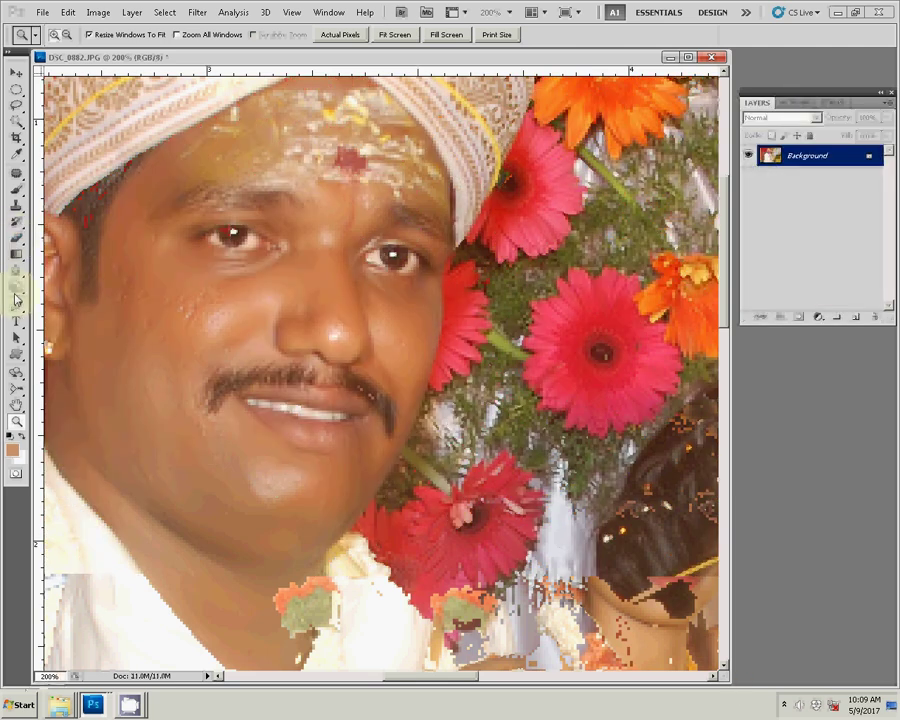
{"action": "left_click", "coordinate": [15, 295]}
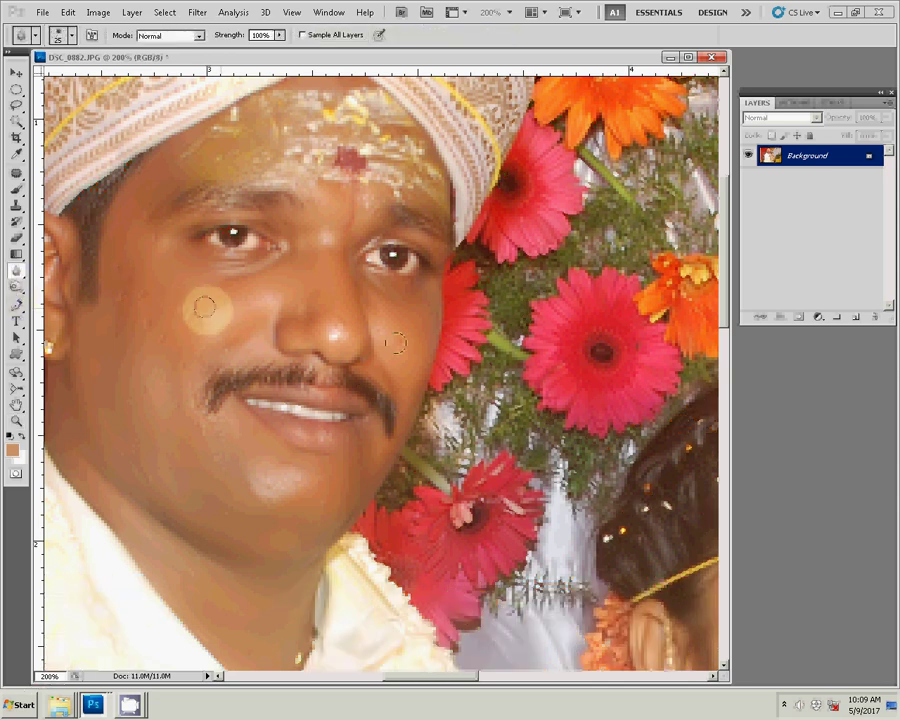
{"action": "key", "text": "p"}
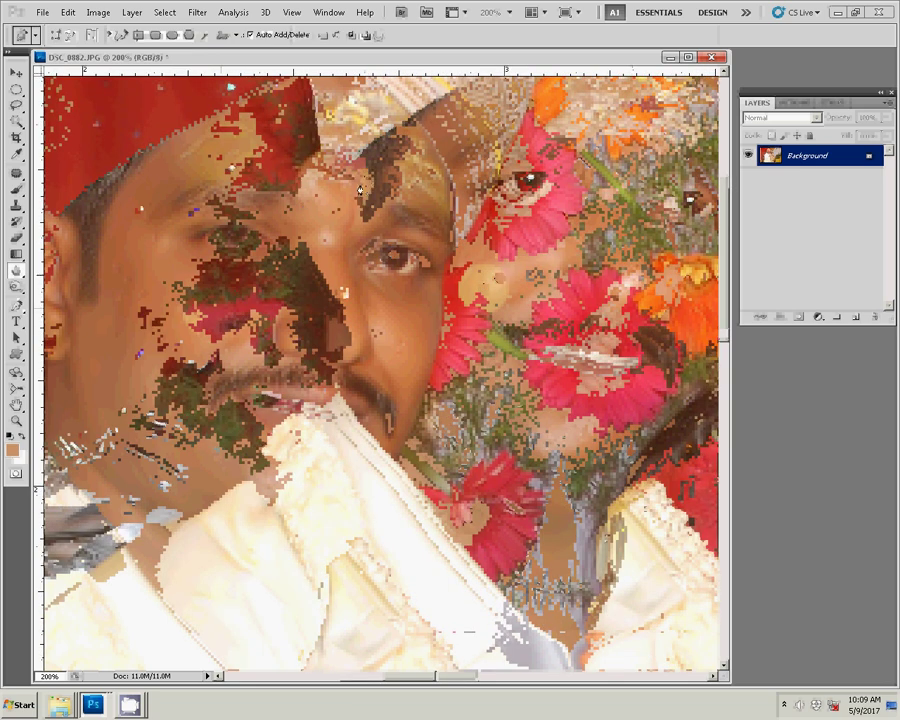
Zoom to 300% and begin Pen anchors along the groom's shoulder edge.
{"action": "left_click_drag", "start_coordinate": [365, 181], "coordinate": [527, 147]}
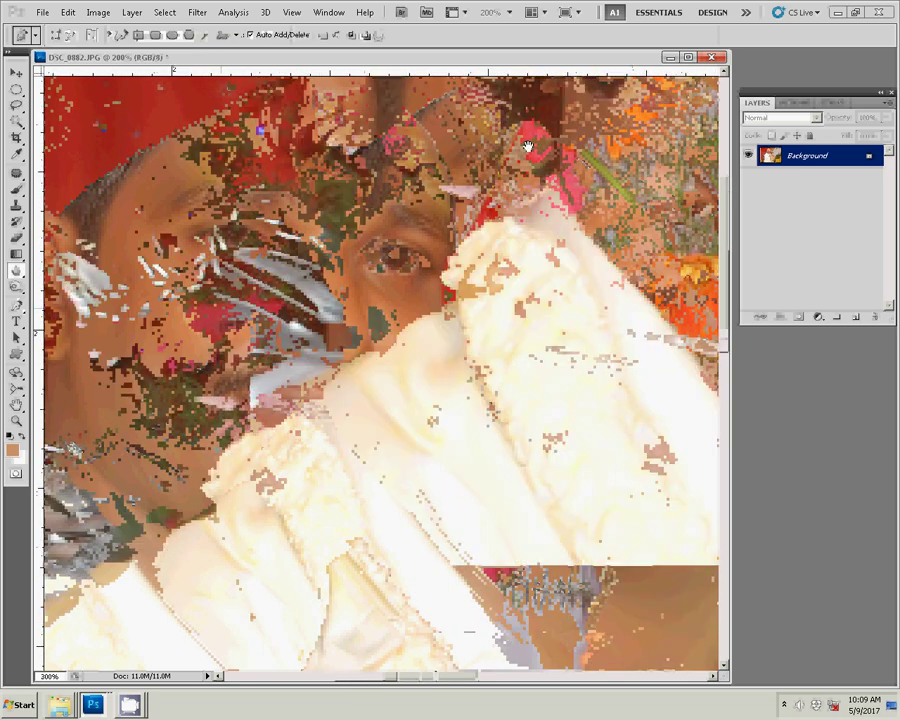
{"action": "key", "text": "ctrl+plus"}
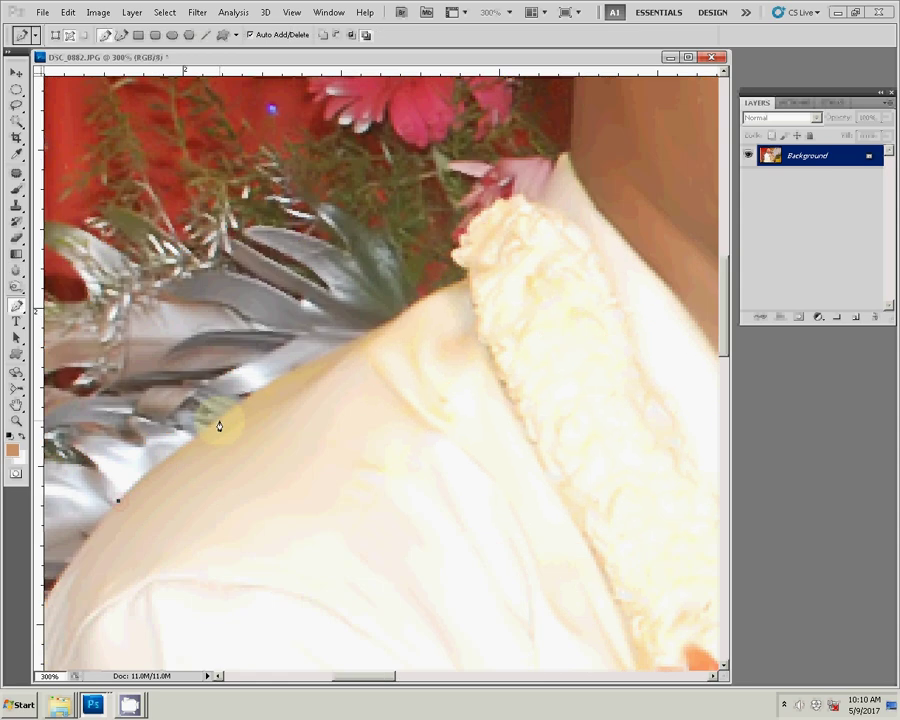
{"action": "left_click_drag", "start_coordinate": [219, 426], "coordinate": [275, 388]}
{"action": "left_click", "coordinate": [398, 316]}
{"action": "left_click", "coordinate": [466, 283]}
{"action": "left_click_drag", "start_coordinate": [466, 283], "coordinate": [212, 480]}
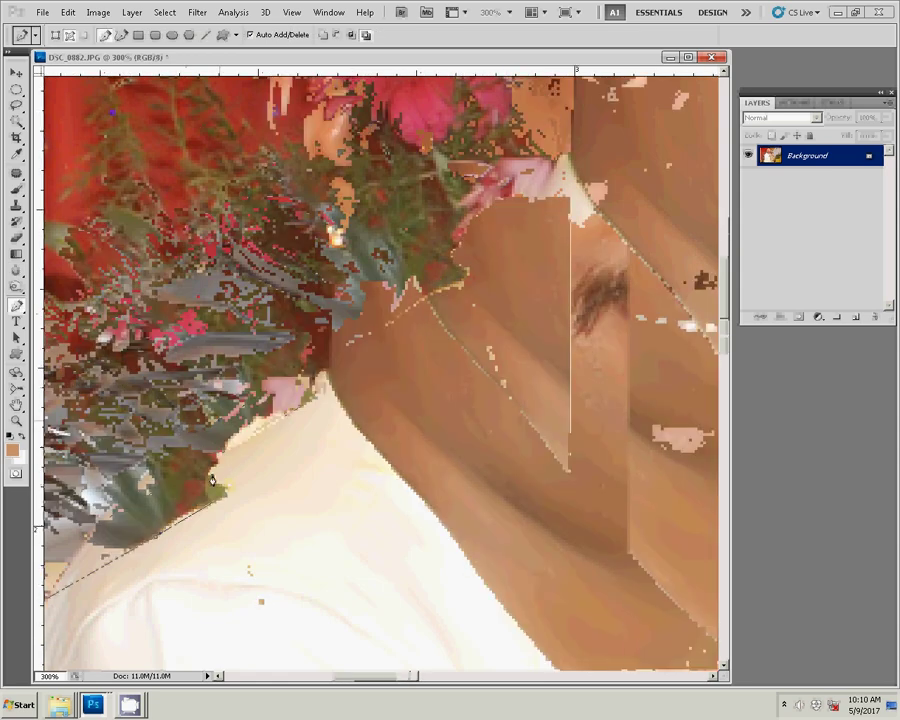
Extend the outline up the neck, past the ear and along the turban edge.
{"action": "left_click", "coordinate": [292, 425]}
{"action": "left_click_drag", "start_coordinate": [292, 425], "coordinate": [300, 525]}
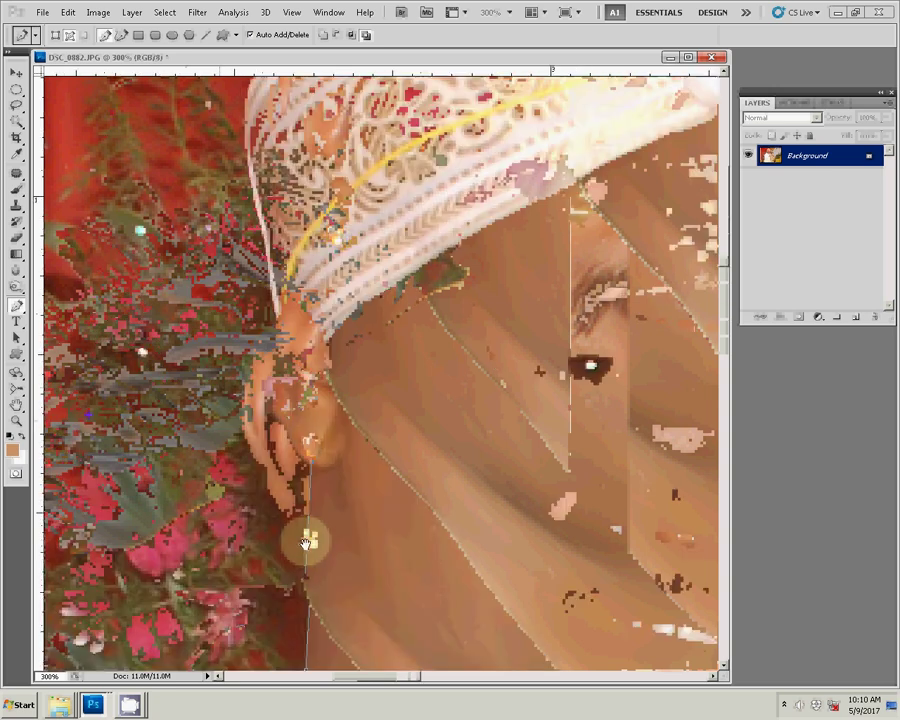
{"action": "left_click", "coordinate": [238, 403]}
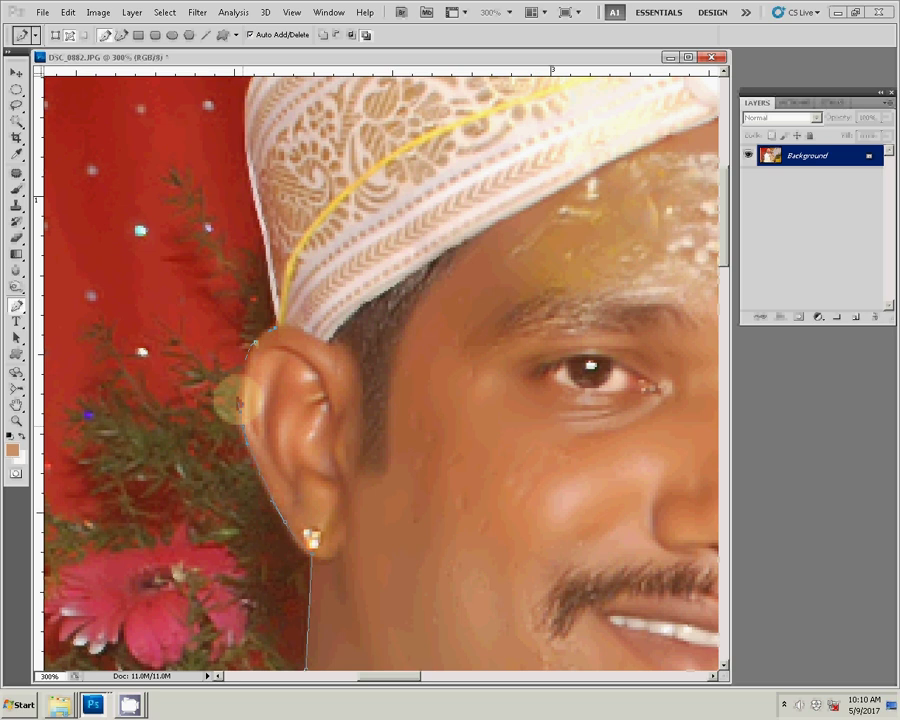
{"action": "mouse_move", "coordinate": [238, 403]}
{"action": "left_mouse_down"}
{"action": "mouse_move", "coordinate": [238, 308]}
{"action": "mouse_move", "coordinate": [152, 333]}
{"action": "left_mouse_up"}
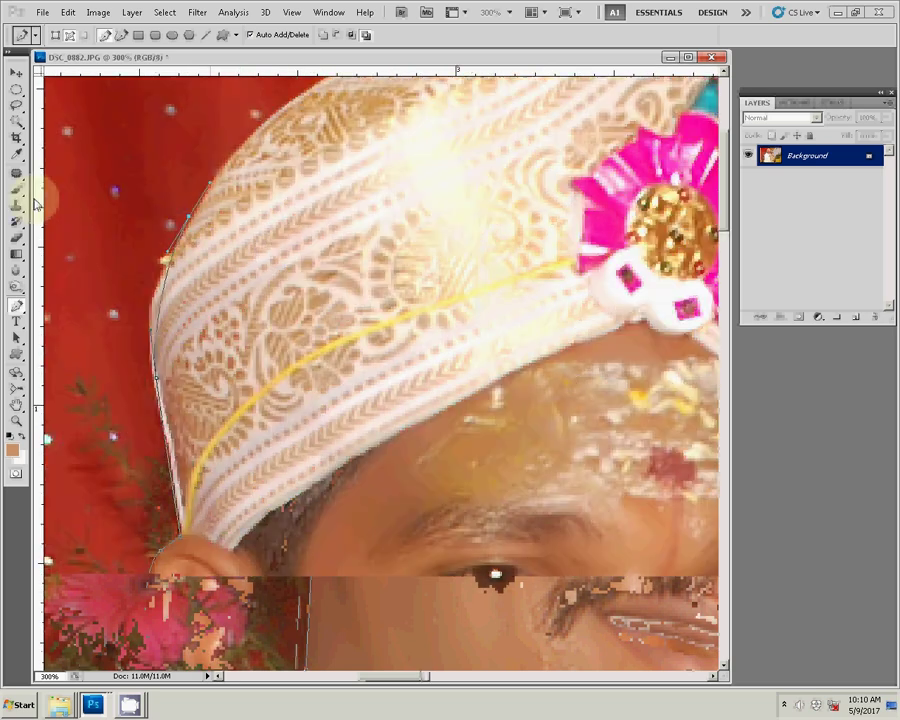
{"action": "left_click", "coordinate": [197, 213]}
{"action": "left_click_drag", "start_coordinate": [363, 80], "coordinate": [288, 200]}
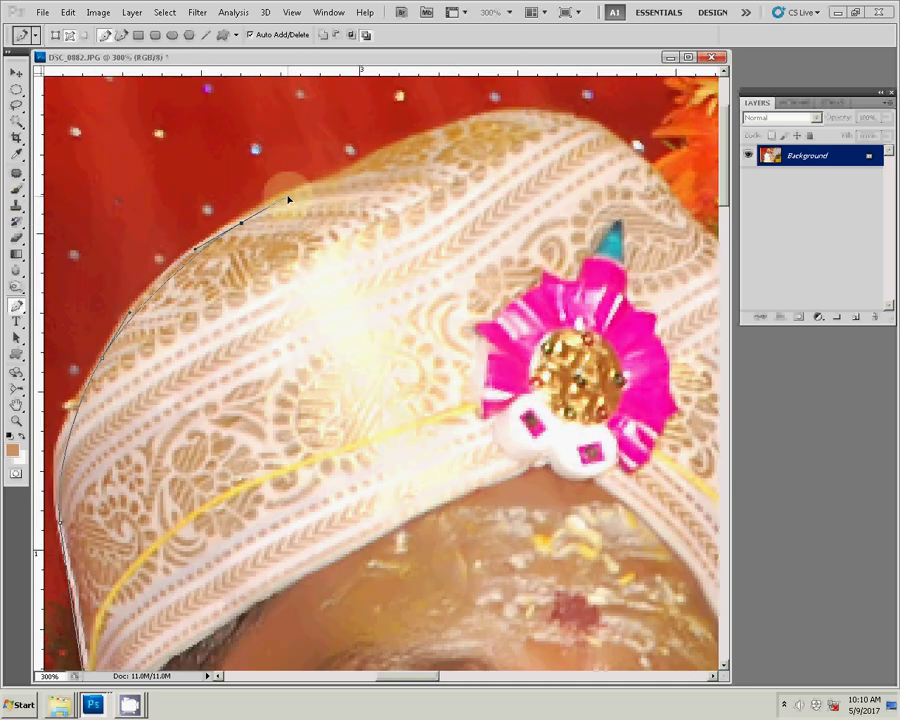
{"action": "left_click_drag", "start_coordinate": [706, 240], "coordinate": [341, 168]}
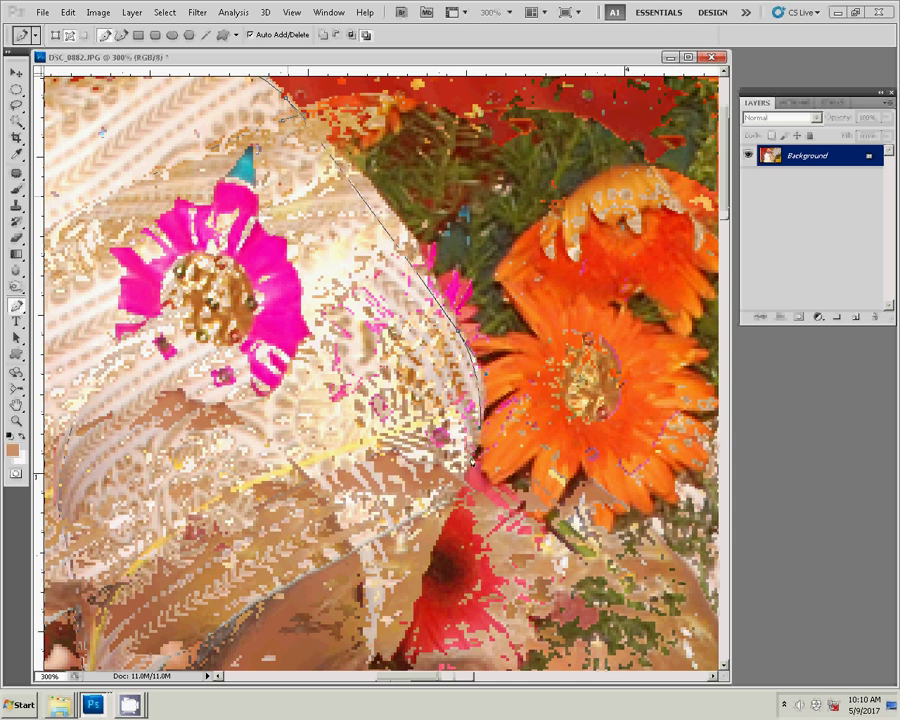
{"action": "left_click_drag", "start_coordinate": [481, 420], "coordinate": [460, 488]}
{"action": "scroll", "coordinate": [468, 400], "scroll_direction": "down", "scroll_amount": 2}
{"action": "scroll", "coordinate": [440, 370], "scroll_direction": "down", "scroll_amount": 2}
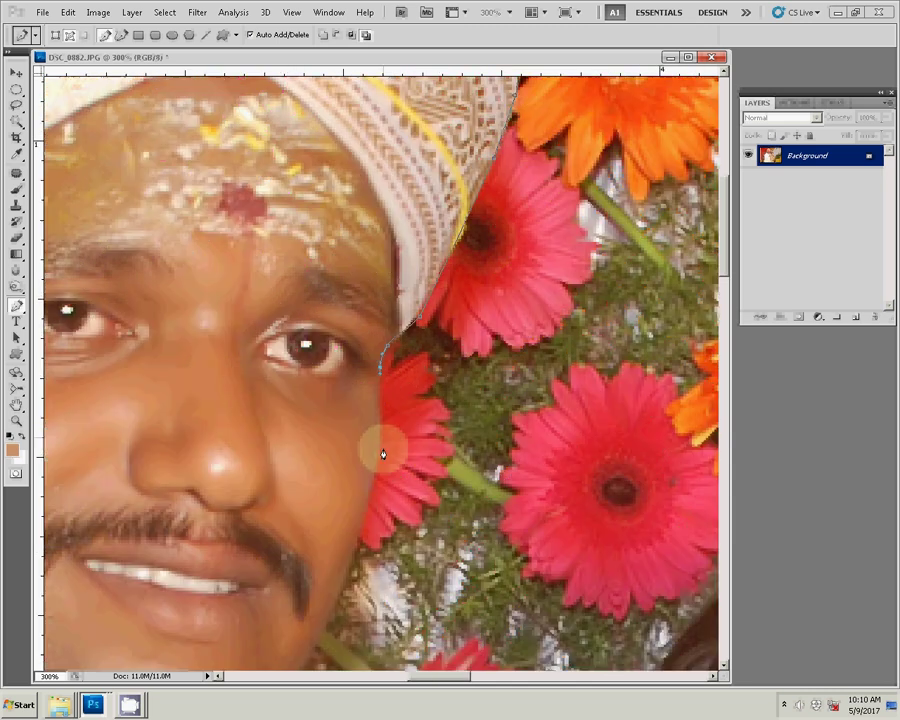
{"action": "scroll", "coordinate": [383, 455], "scroll_direction": "down", "scroll_amount": 3}
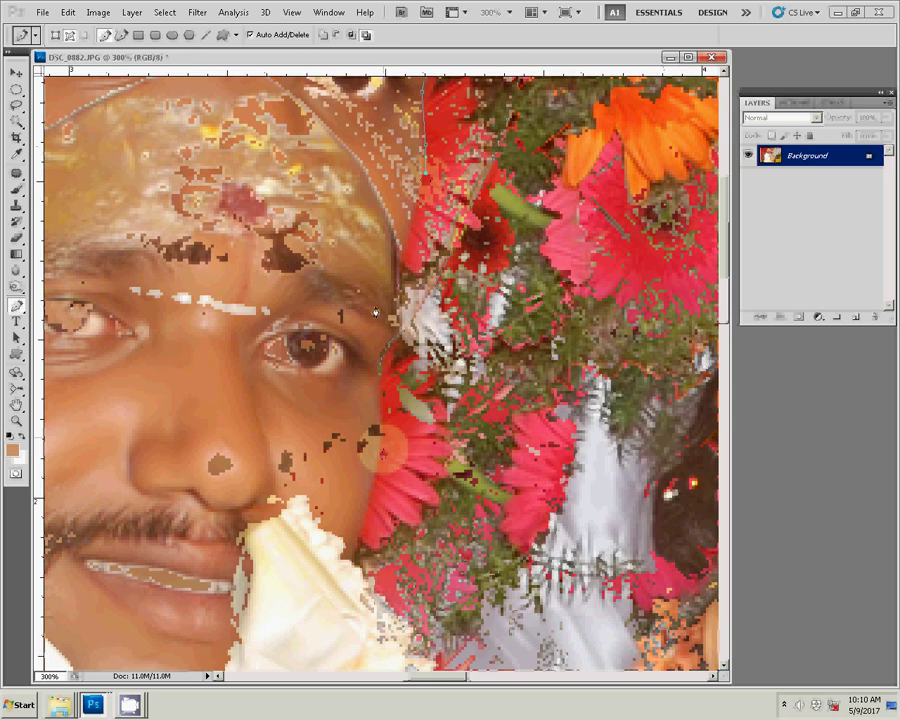
{"action": "scroll", "coordinate": [381, 318], "scroll_direction": "down", "scroll_amount": 3}
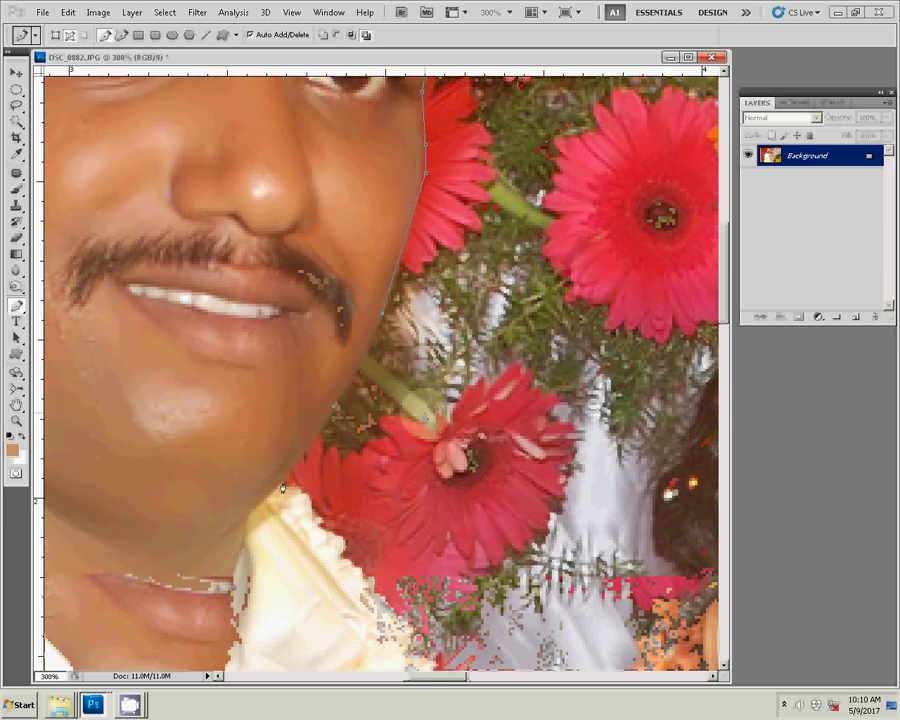
{"action": "scroll", "coordinate": [283, 488], "scroll_direction": "down", "scroll_amount": 3}
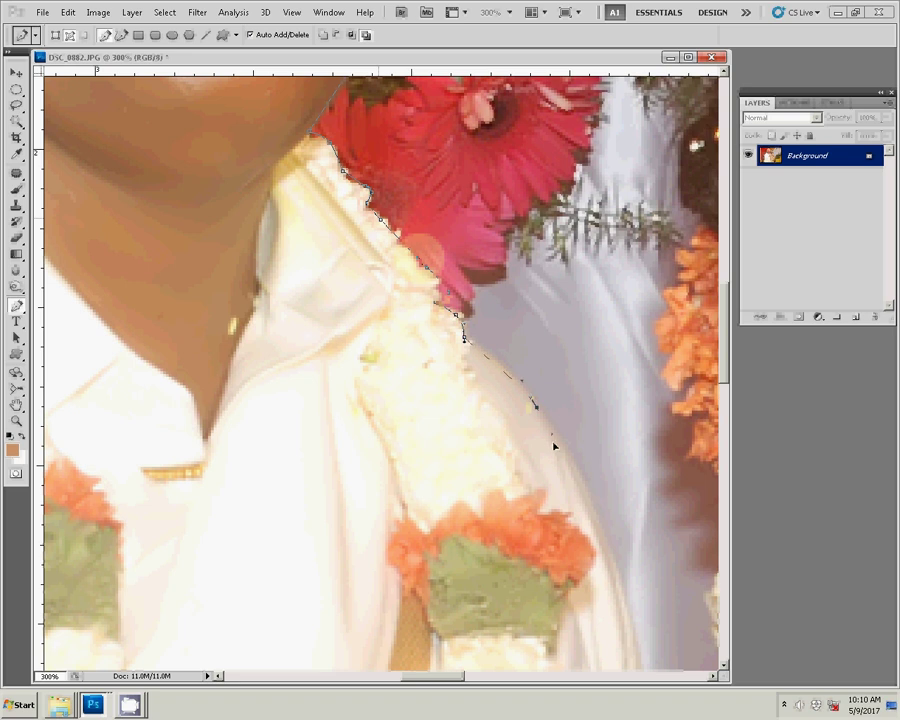
Curve the outline down the groom's sleeve and back up the garland edge.
{"action": "left_click_drag", "start_coordinate": [627, 533], "coordinate": [370, 237]}
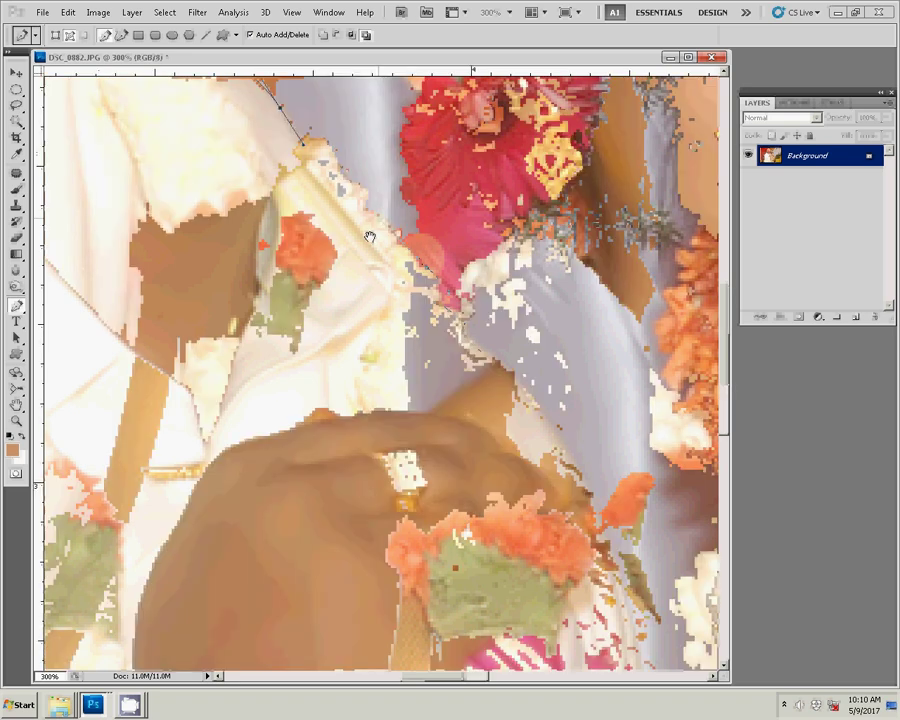
{"action": "left_click_drag", "start_coordinate": [372, 316], "coordinate": [381, 353]}
{"action": "left_click", "coordinate": [381, 409]}
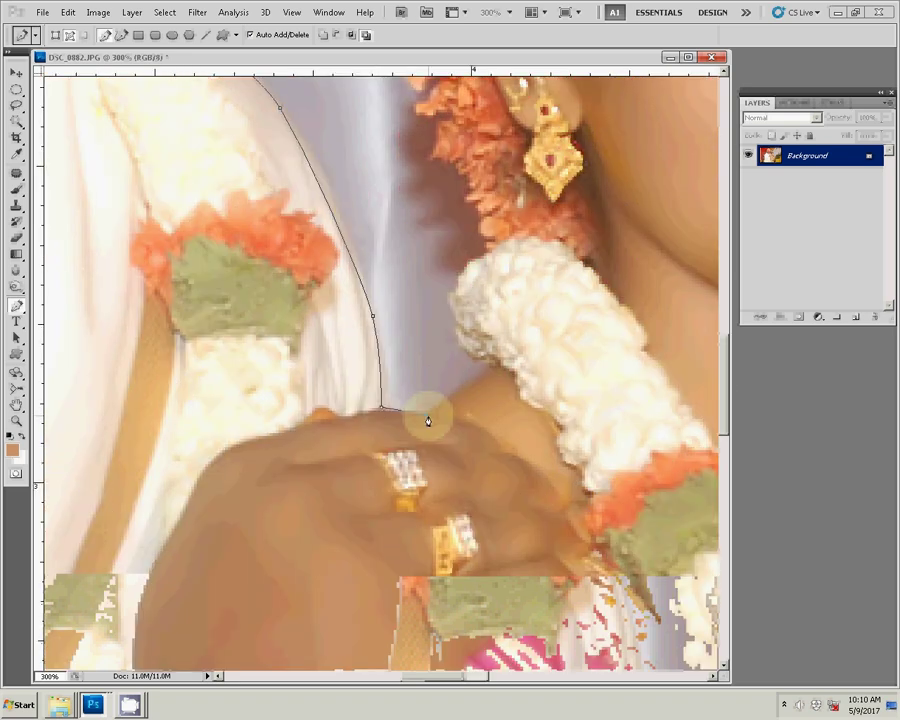
{"action": "left_click", "coordinate": [455, 327]}
{"action": "left_click", "coordinate": [451, 298]}
{"action": "left_click", "coordinate": [469, 263]}
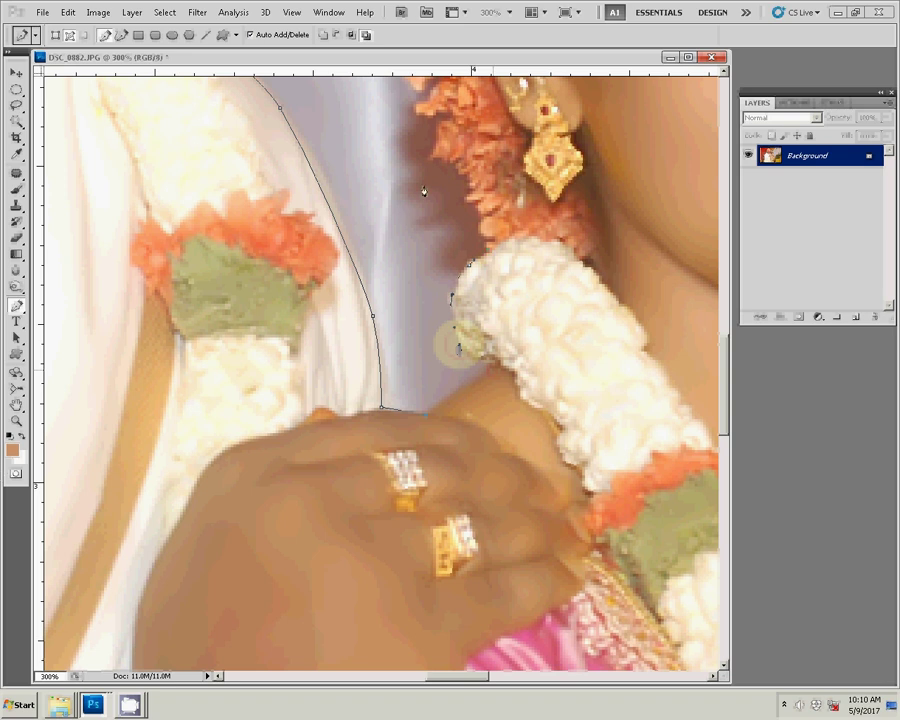
Curve the outline up and over the top of the bride's hair.
{"action": "left_click_drag", "start_coordinate": [422, 192], "coordinate": [210, 466]}
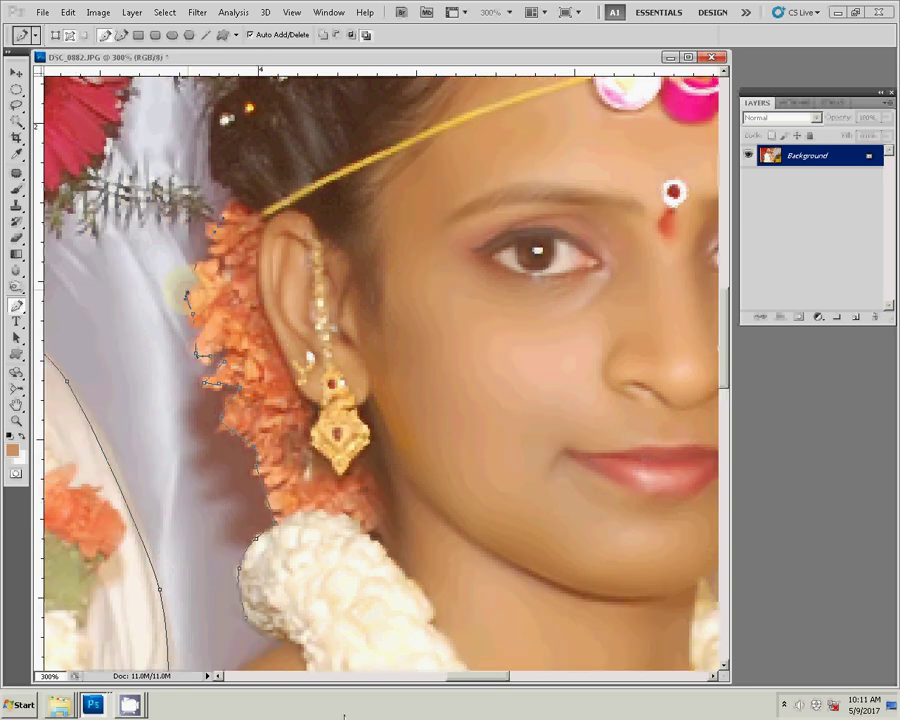
{"action": "left_click_drag", "start_coordinate": [186, 296], "coordinate": [217, 487]}
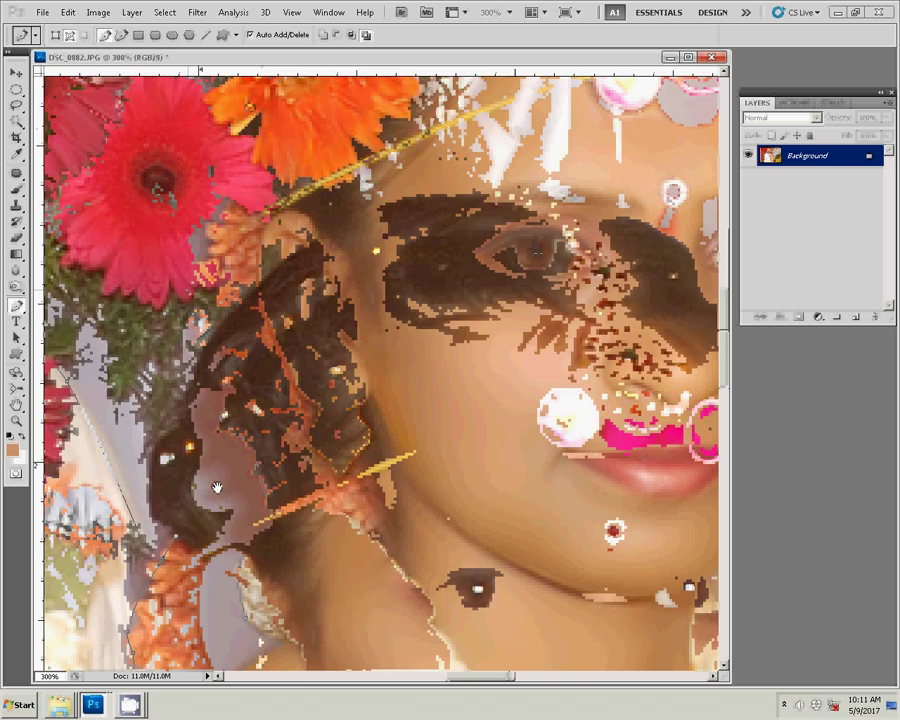
{"action": "left_click_drag", "start_coordinate": [201, 418], "coordinate": [210, 342]}
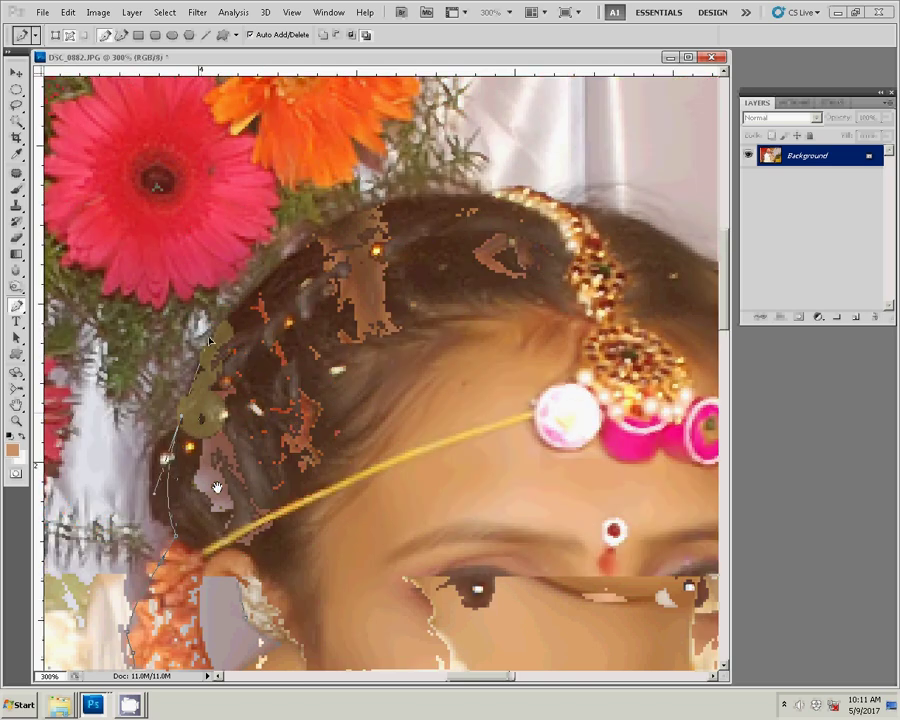
{"action": "left_click_drag", "start_coordinate": [355, 218], "coordinate": [419, 199]}
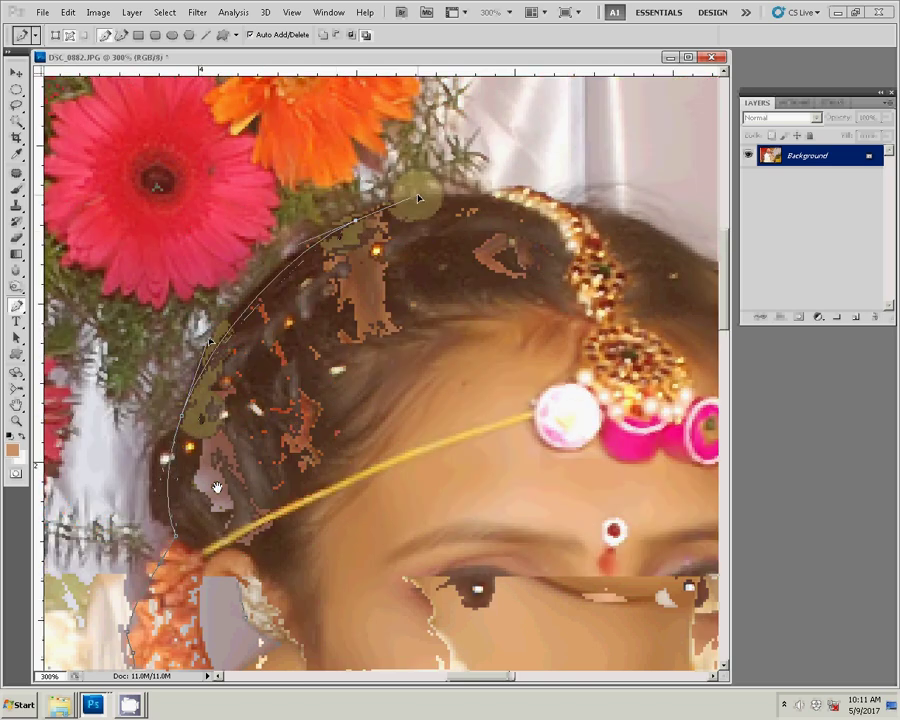
{"action": "mouse_move", "coordinate": [702, 257]}
{"action": "left_mouse_down"}
{"action": "mouse_move", "coordinate": [713, 271]}
{"action": "mouse_move", "coordinate": [443, 413]}
{"action": "left_mouse_up"}
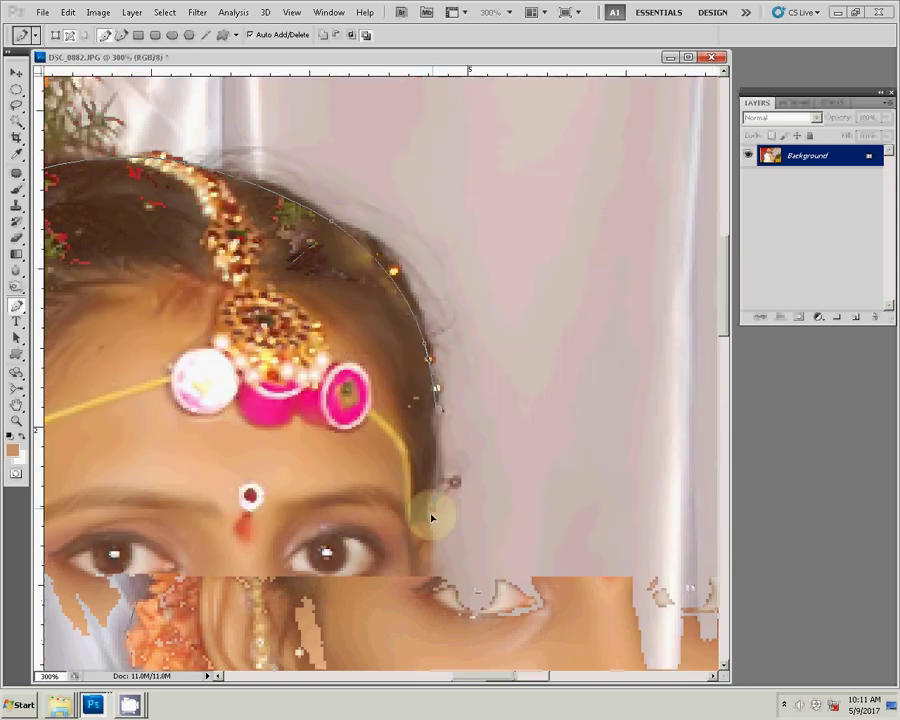
{"action": "left_click_drag", "start_coordinate": [426, 597], "coordinate": [452, 360]}
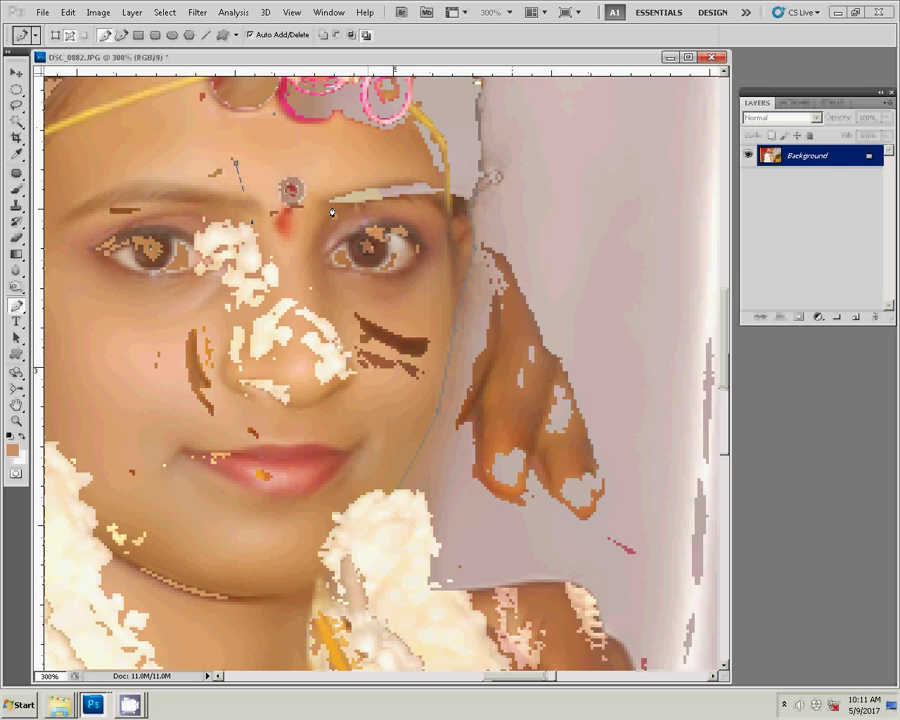
Trace anchors around the hand on her shoulder, knuckle, fingertip and cloth edge.
{"action": "left_click", "coordinate": [468, 206]}
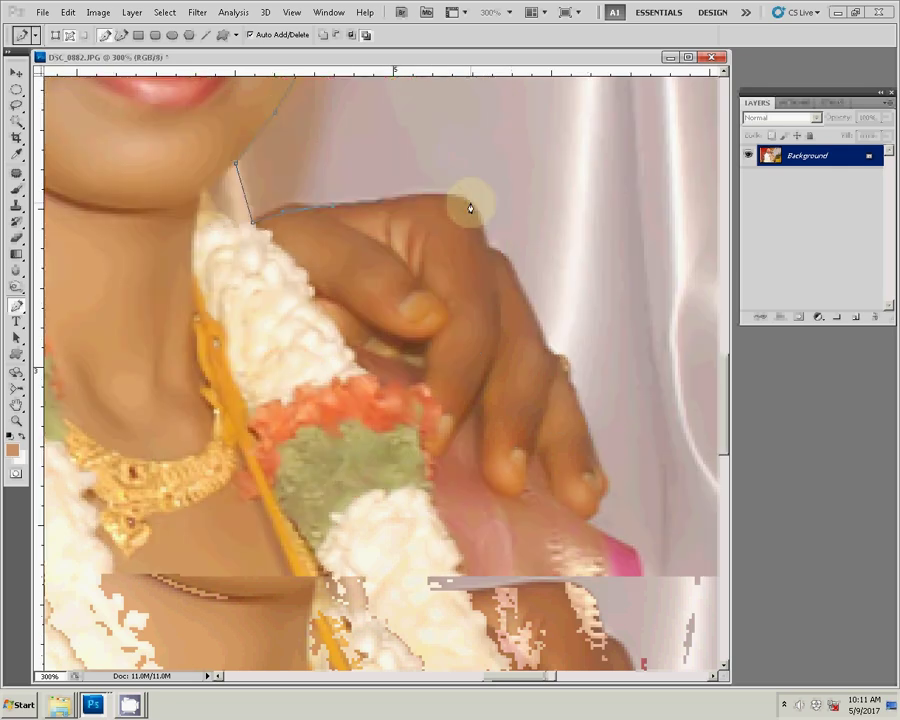
{"action": "left_click", "coordinate": [551, 354]}
{"action": "left_click", "coordinate": [573, 378]}
{"action": "left_click", "coordinate": [598, 477]}
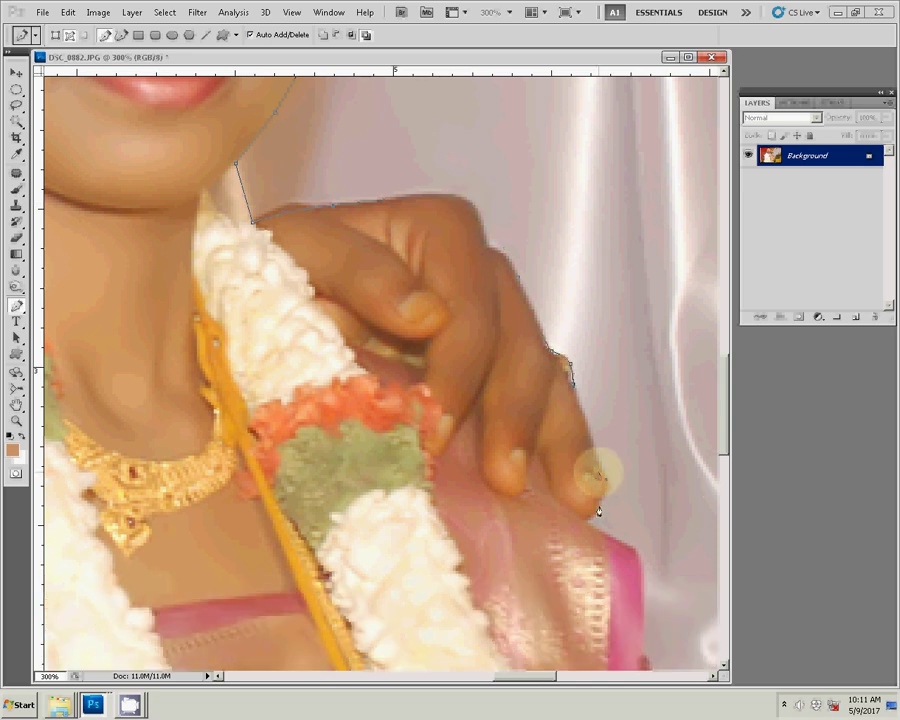
{"action": "left_click", "coordinate": [582, 525]}
{"action": "left_click", "coordinate": [634, 548]}
{"action": "left_click_drag", "start_coordinate": [645, 575], "coordinate": [436, 213]}
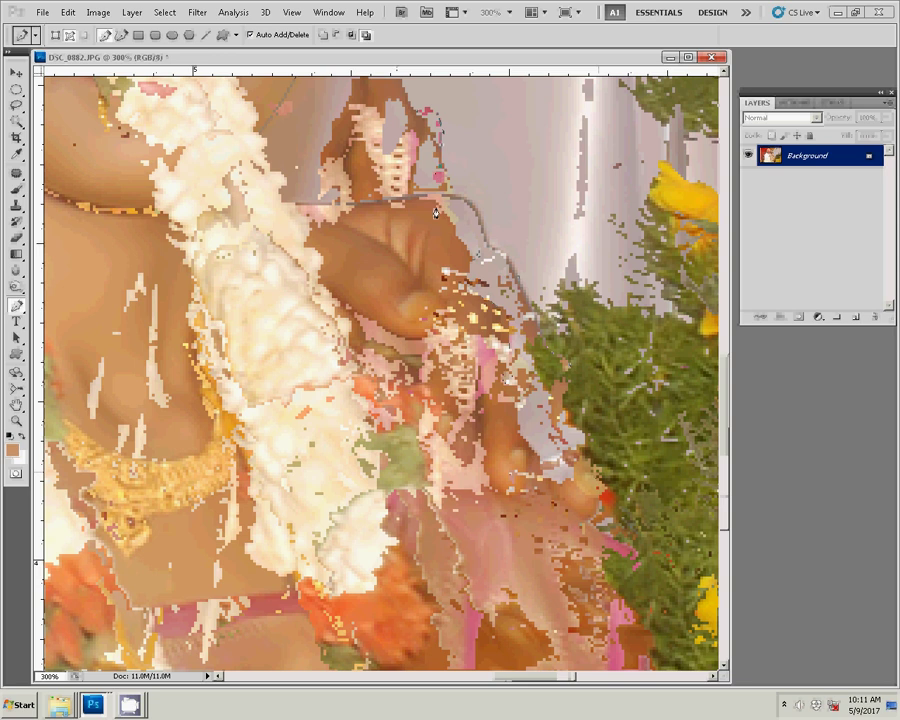
Continue the outline down the sari edge, along her fingers and hand.
{"action": "left_click", "coordinate": [546, 400]}
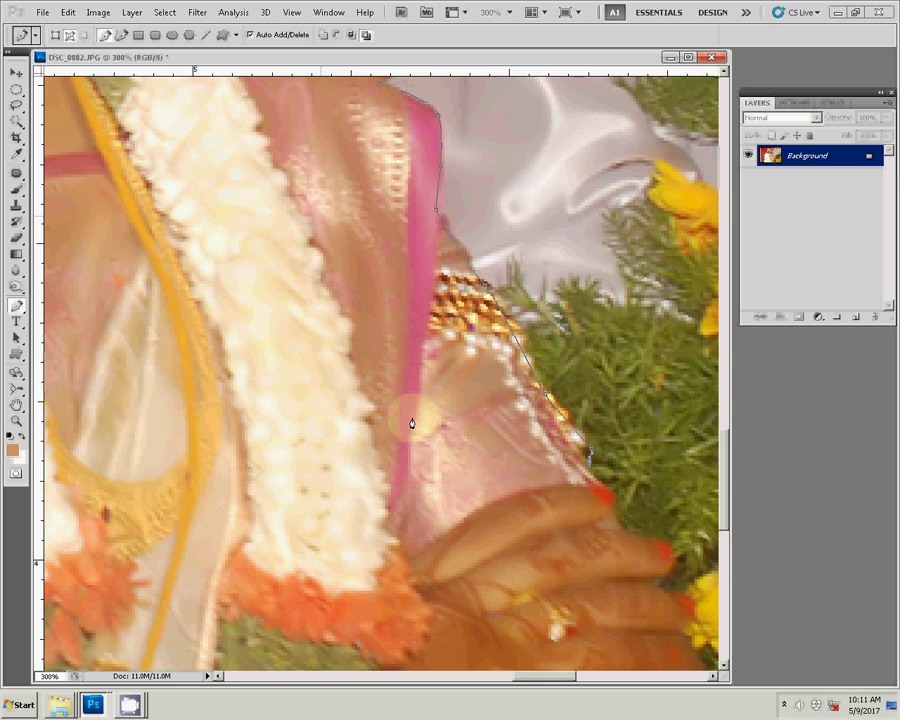
{"action": "left_click_drag", "start_coordinate": [412, 423], "coordinate": [263, 210]}
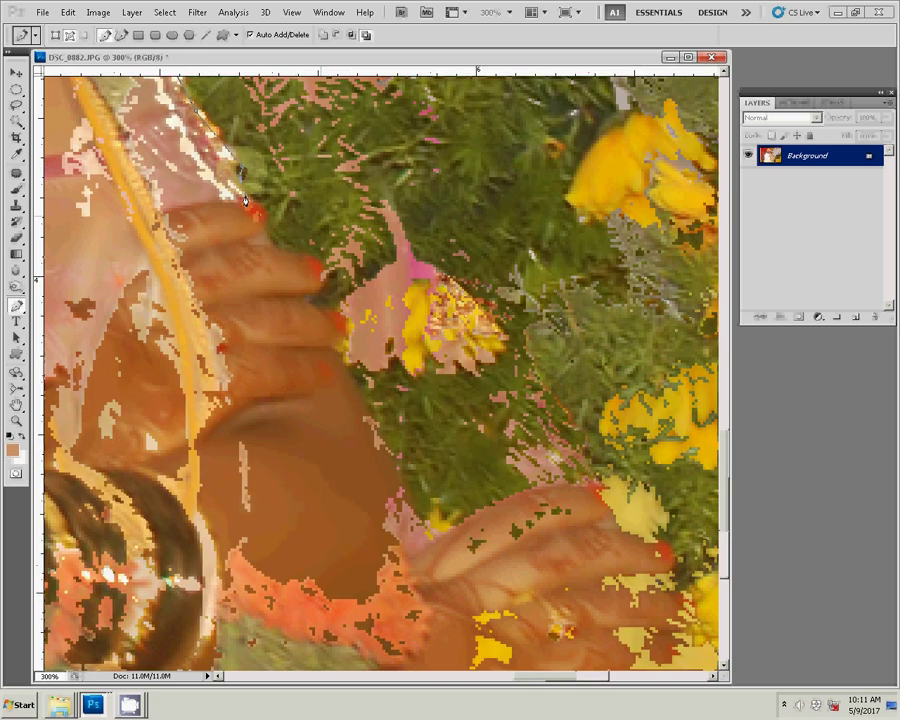
{"action": "left_click", "coordinate": [264, 242]}
{"action": "left_click", "coordinate": [326, 304]}
{"action": "left_click", "coordinate": [342, 357]}
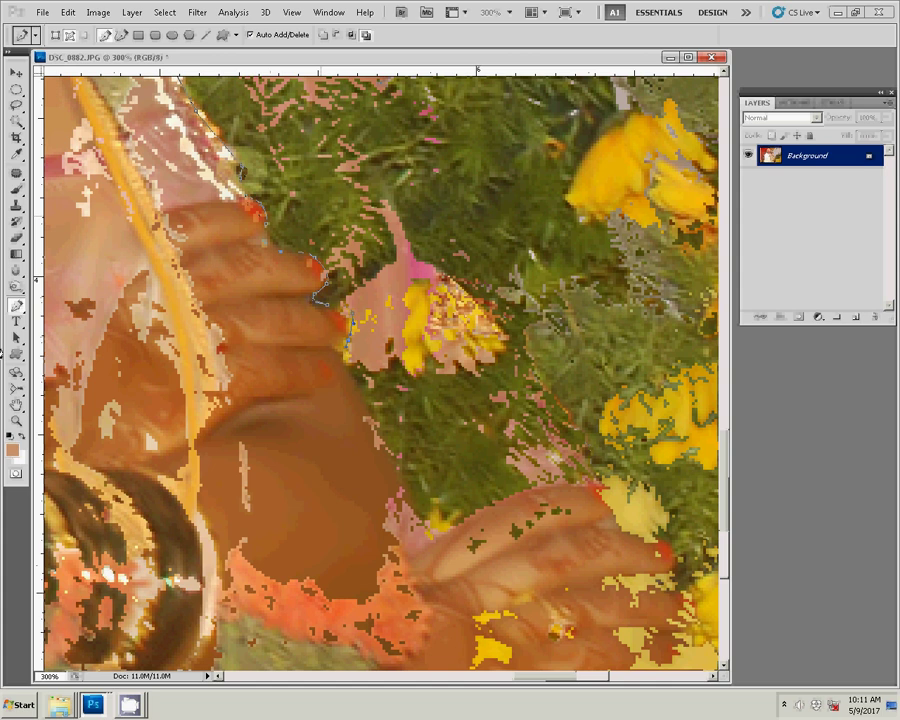
{"action": "left_click", "coordinate": [398, 458]}
{"action": "left_click", "coordinate": [419, 617]}
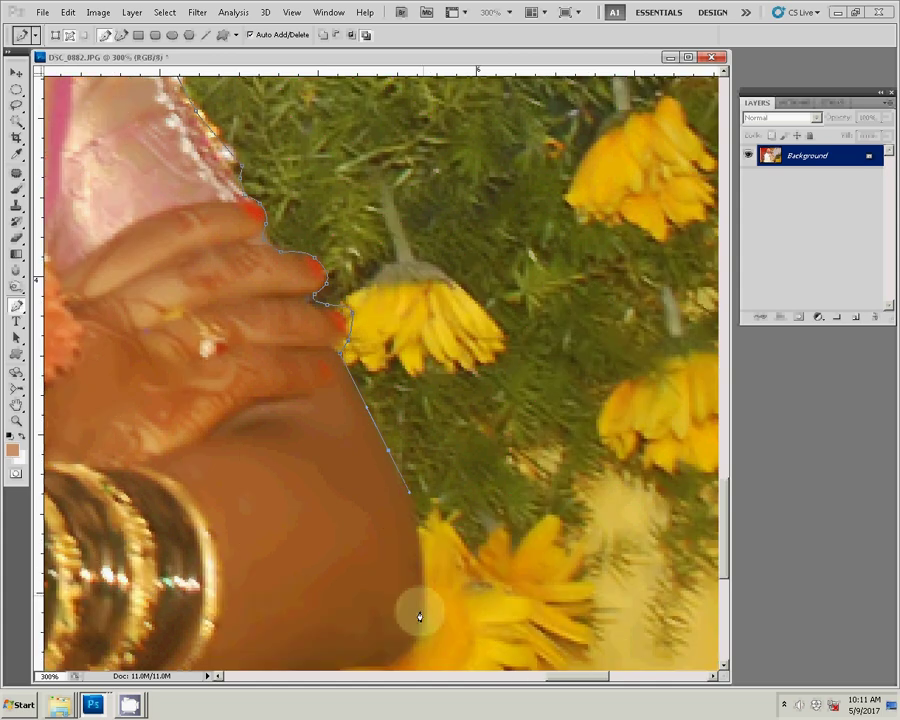
Curve the outline under the bangled arm and down the garland edge.
{"action": "left_click_drag", "start_coordinate": [326, 600], "coordinate": [410, 215]}
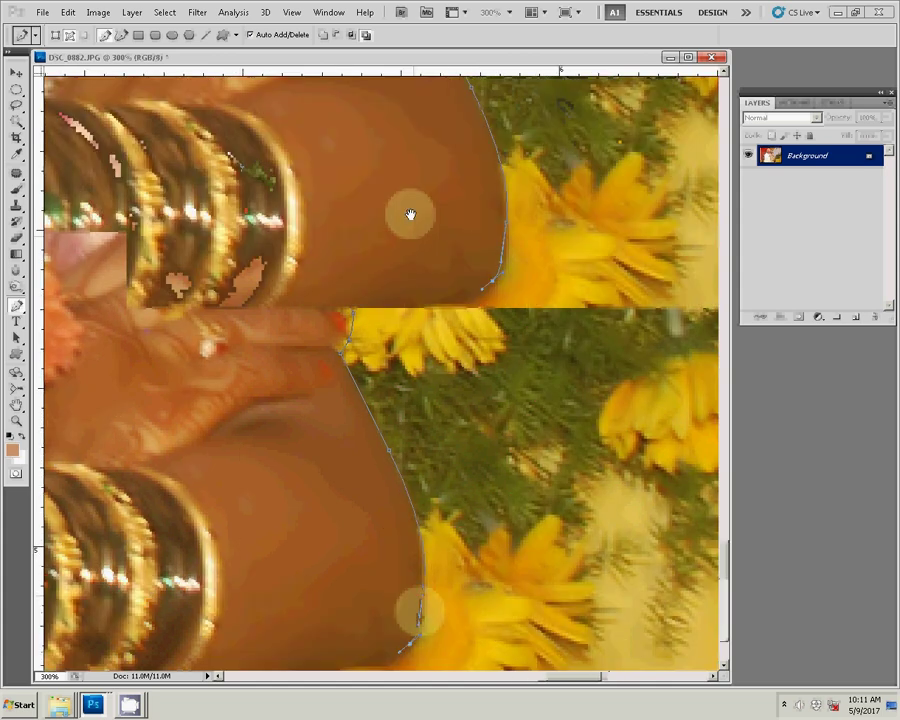
{"action": "left_click", "coordinate": [370, 317]}
{"action": "mouse_move", "coordinate": [265, 325]}
{"action": "left_mouse_down"}
{"action": "mouse_move", "coordinate": [172, 313]}
{"action": "mouse_move", "coordinate": [122, 318]}
{"action": "left_mouse_up"}
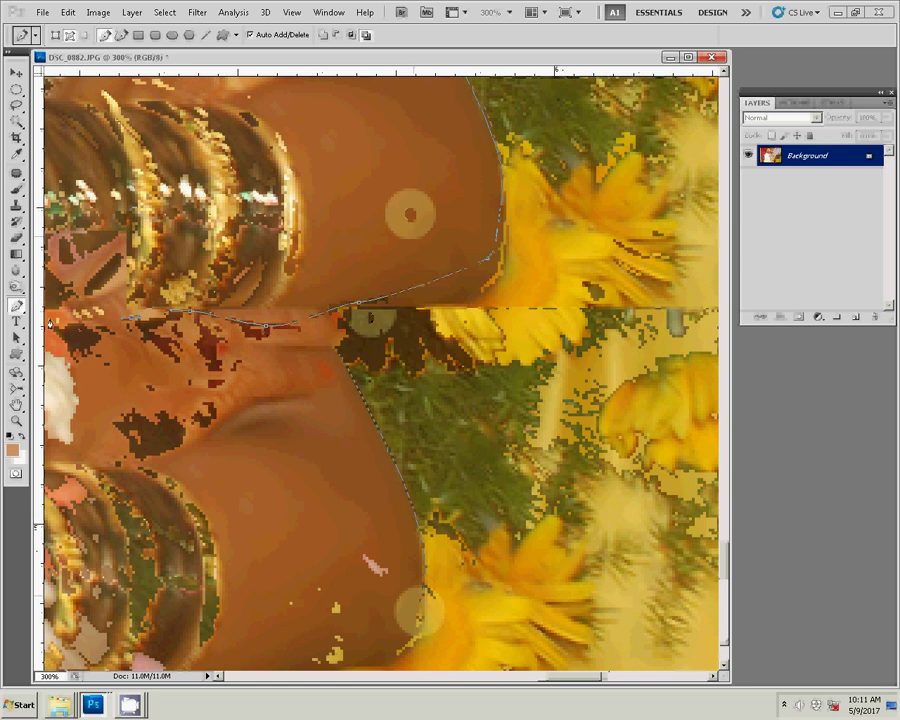
{"action": "left_click_drag", "start_coordinate": [52, 320], "coordinate": [335, 383]}
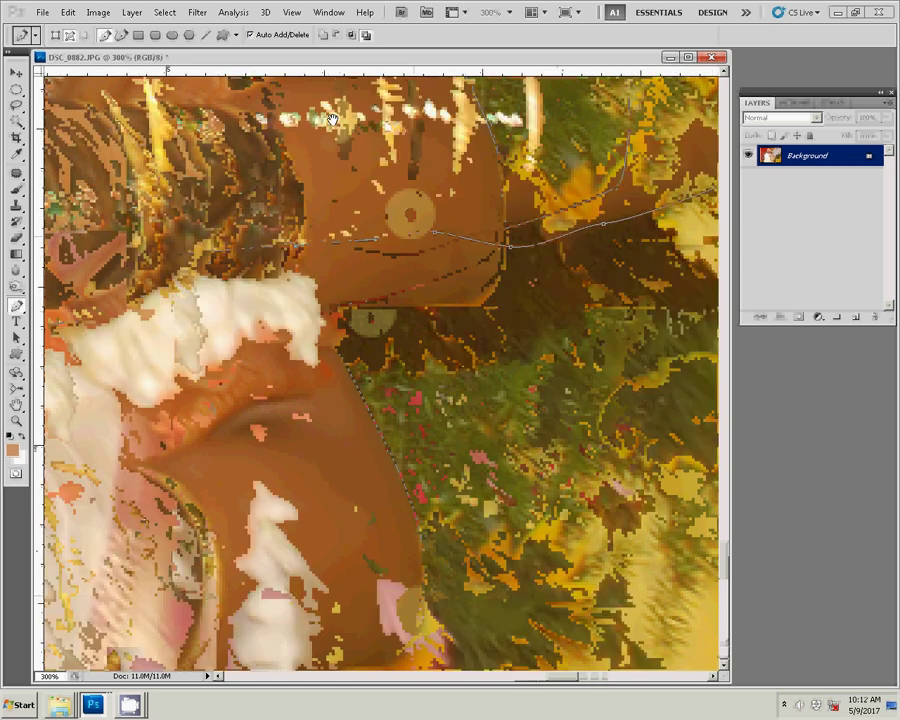
{"action": "left_click", "coordinate": [346, 426]}
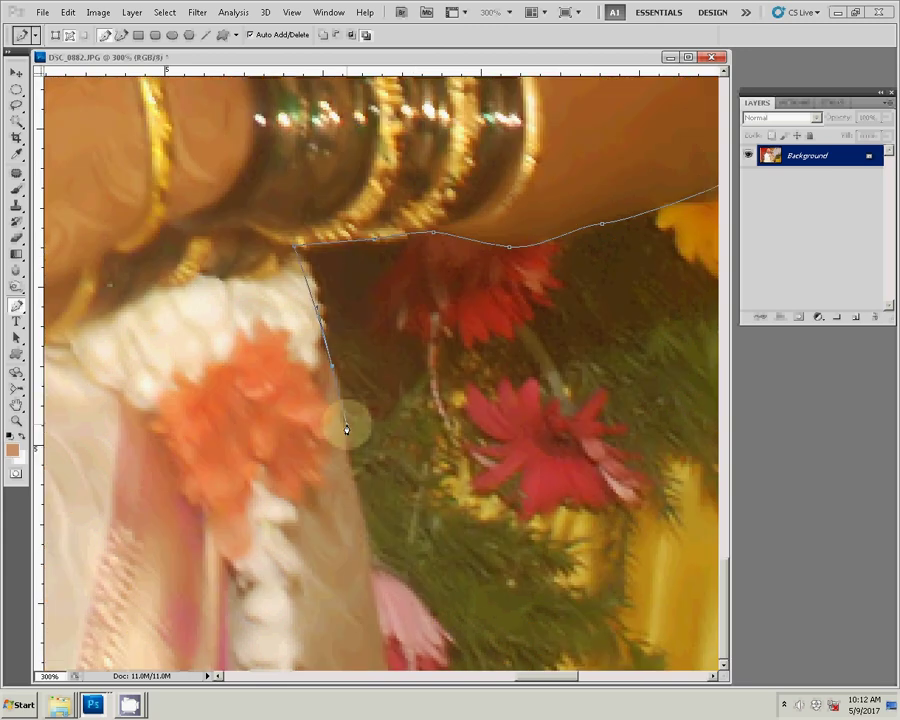
{"action": "left_click", "coordinate": [388, 640]}
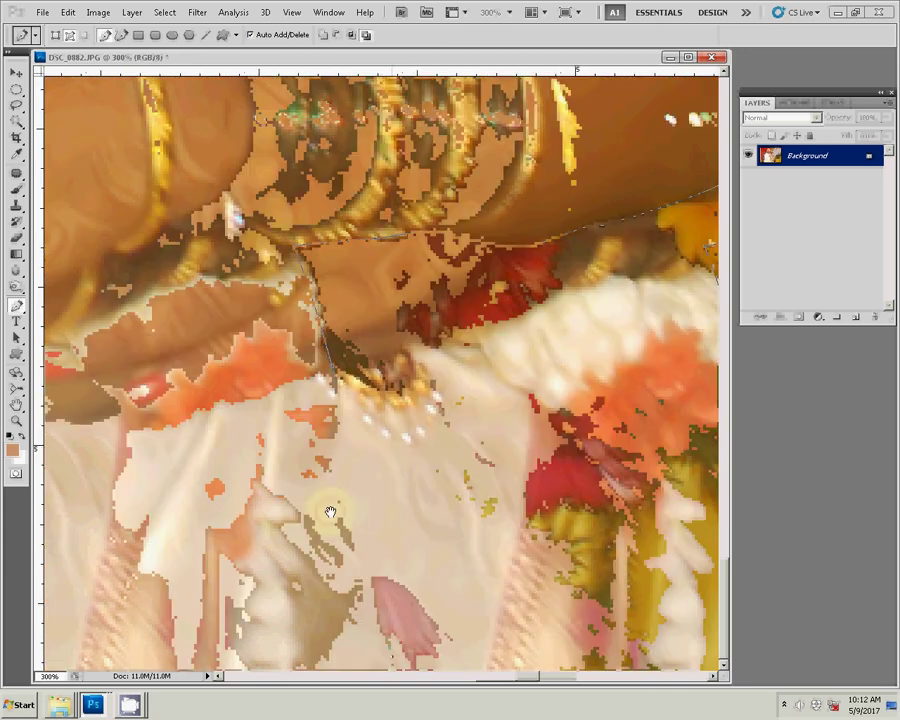
{"action": "left_click_drag", "start_coordinate": [331, 511], "coordinate": [634, 477]}
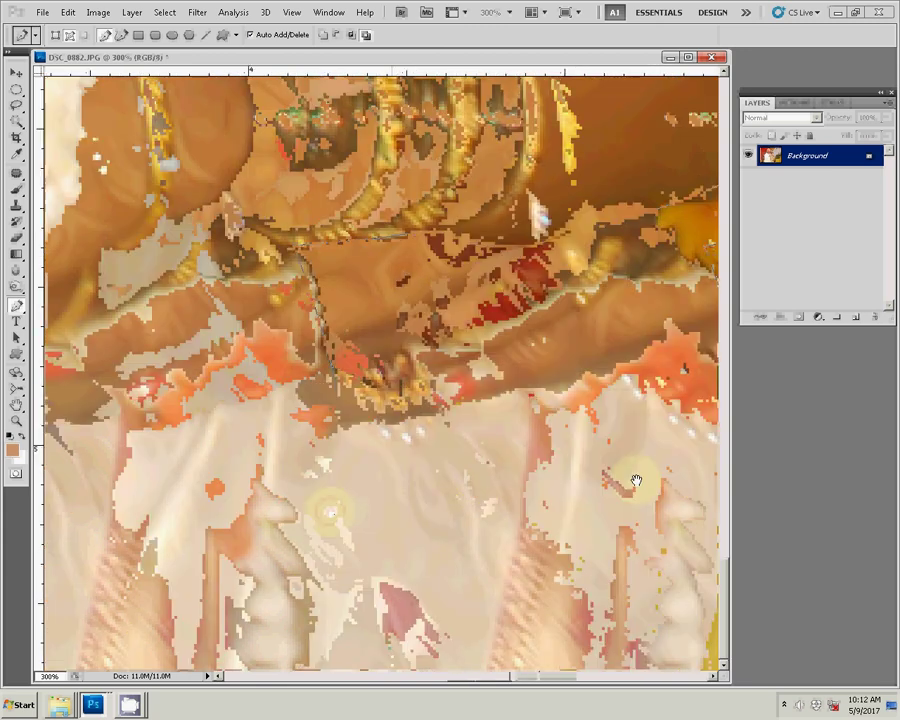
{"action": "mouse_move", "coordinate": [567, 451]}
{"action": "left_mouse_down"}
{"action": "mouse_move", "coordinate": [650, 426]}
{"action": "mouse_move", "coordinate": [311, 454]}
{"action": "left_mouse_up"}
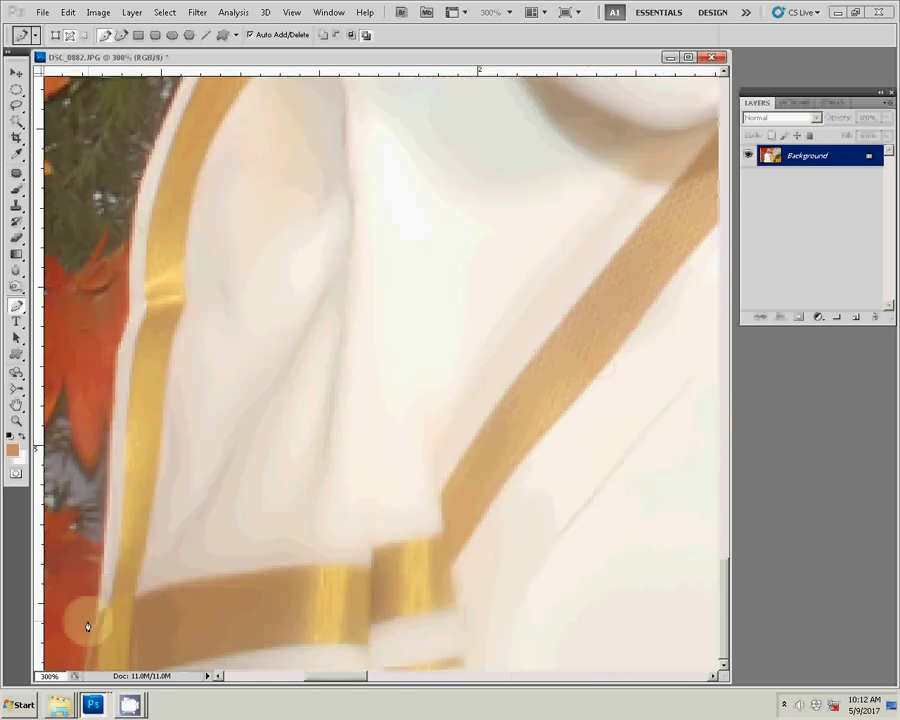
Zoom out to 100% and close the outline with anchors up the groom's robe edge.
{"action": "key", "text": "ctrl+minus"}
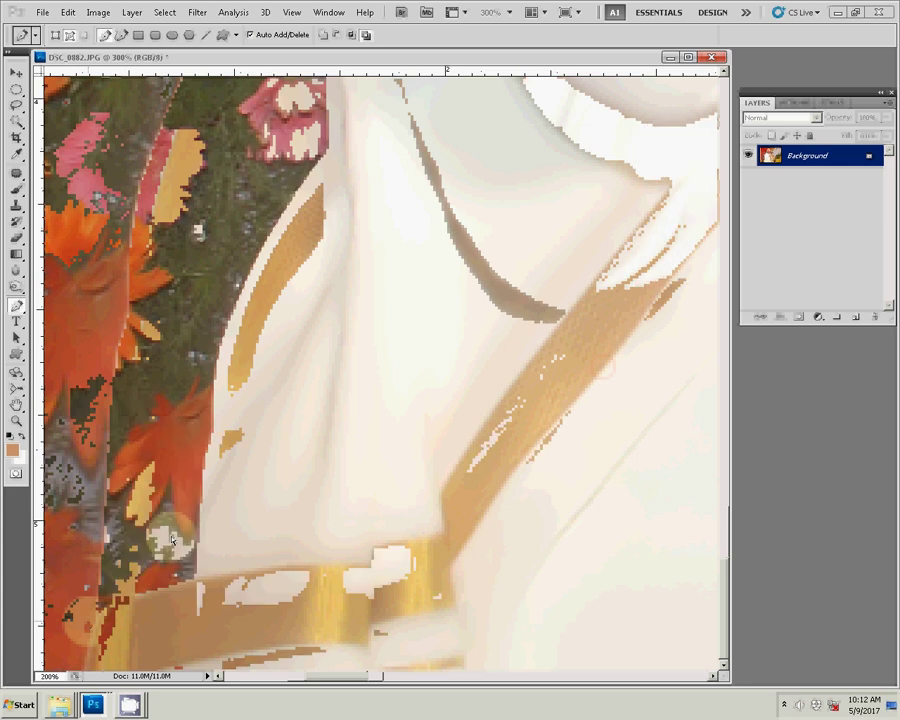
{"action": "key", "text": "ctrl+minus"}
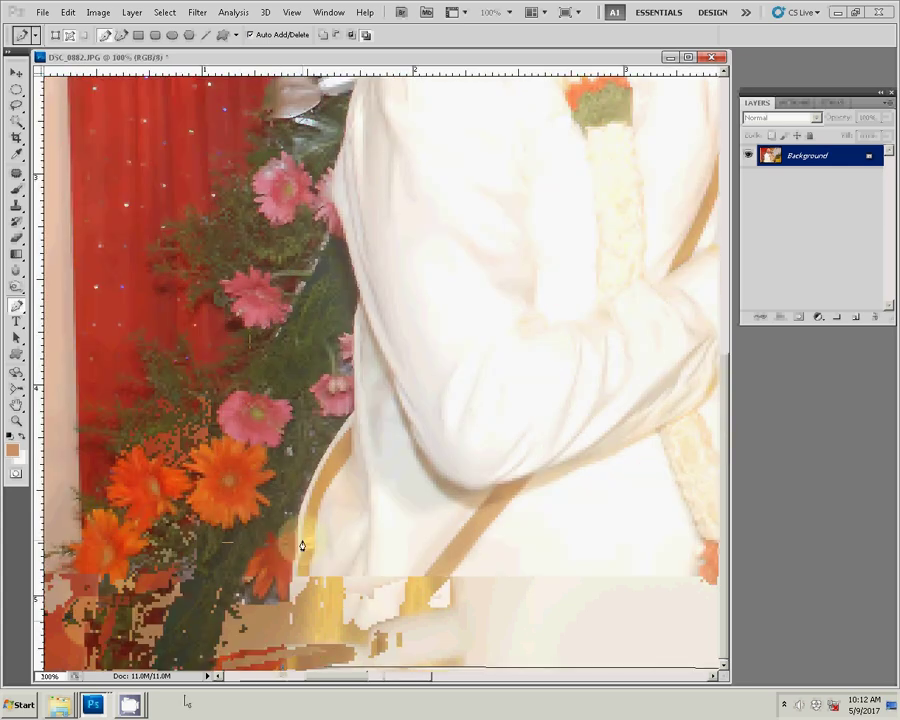
{"action": "left_click", "coordinate": [301, 537]}
{"action": "left_click", "coordinate": [331, 448]}
{"action": "left_click", "coordinate": [354, 413]}
{"action": "left_click", "coordinate": [361, 294]}
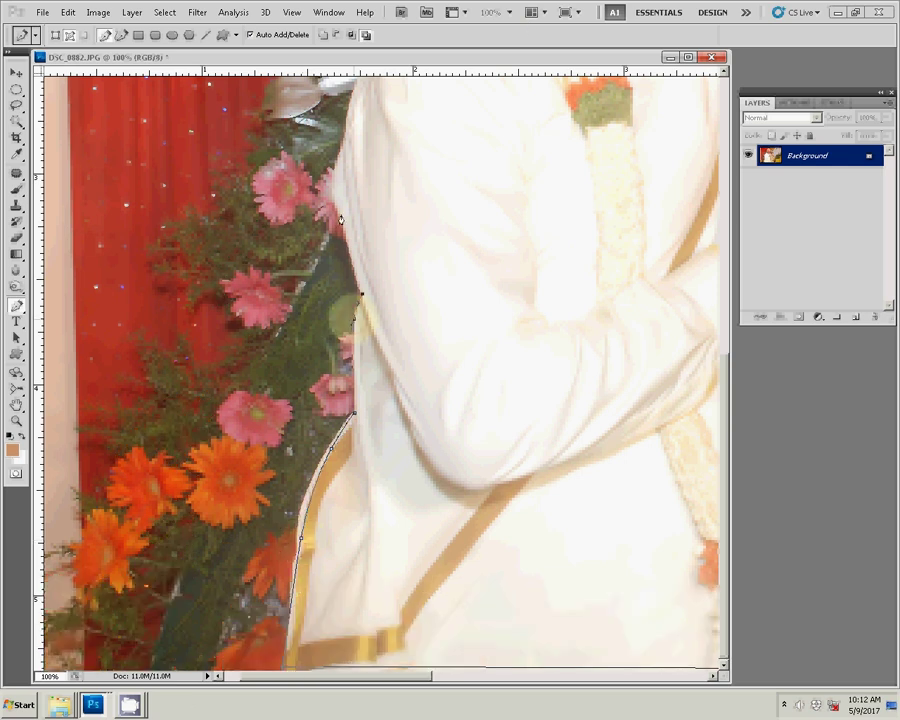
{"action": "left_click", "coordinate": [341, 214]}
{"action": "left_click", "coordinate": [346, 133]}
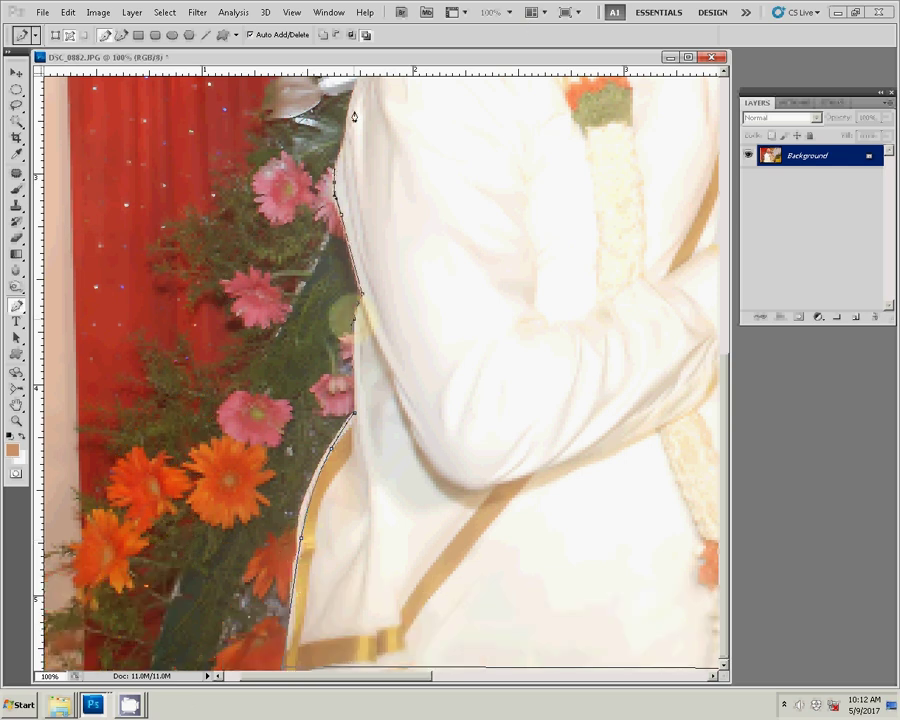
{"action": "left_click", "coordinate": [259, 401]}
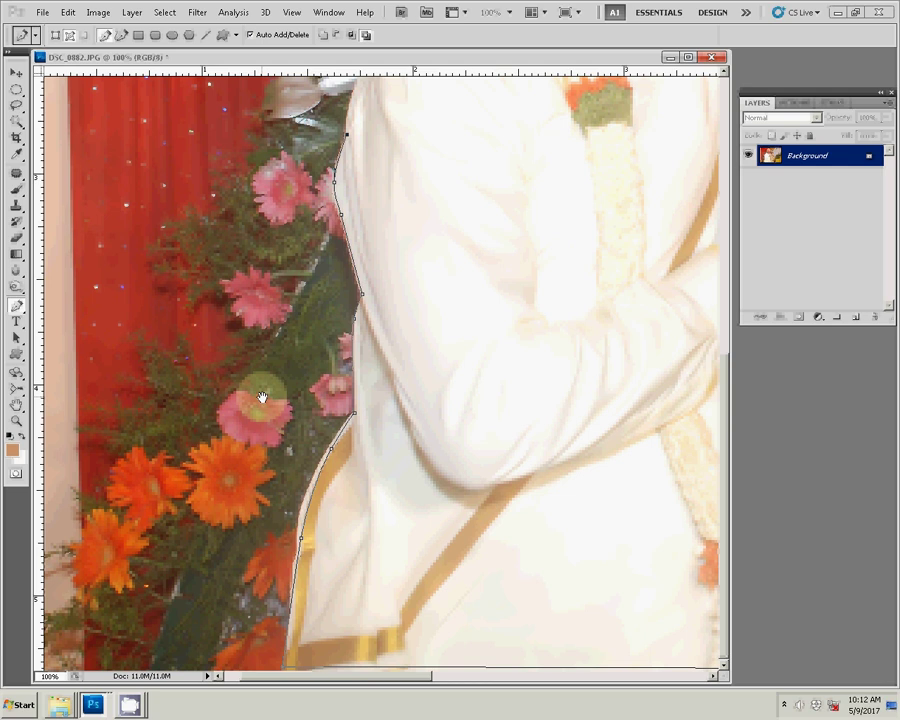
{"action": "left_click_drag", "start_coordinate": [358, 152], "coordinate": [298, 395]}
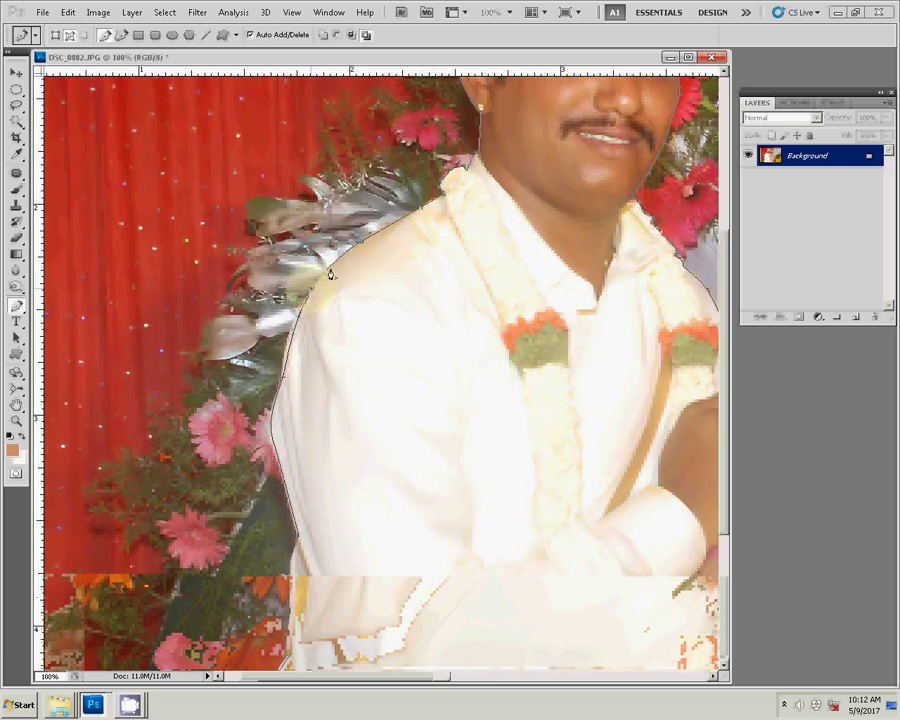
Convert the path to a selection and copy it onto Layer 1.
{"action": "right_click", "coordinate": [433, 212]}
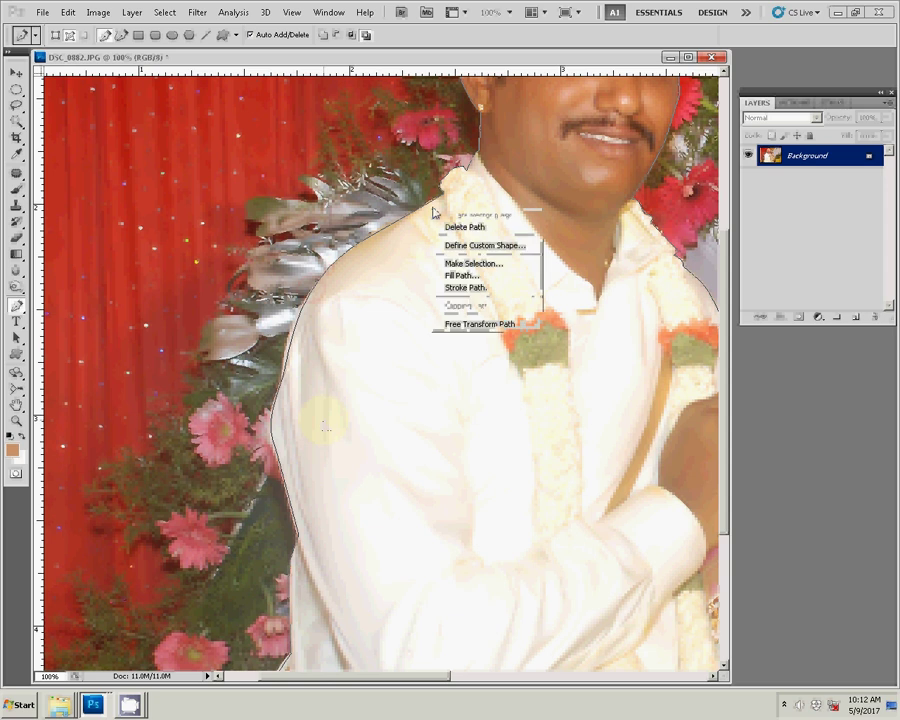
{"action": "left_click", "coordinate": [461, 264]}
{"action": "left_click", "coordinate": [522, 207]}
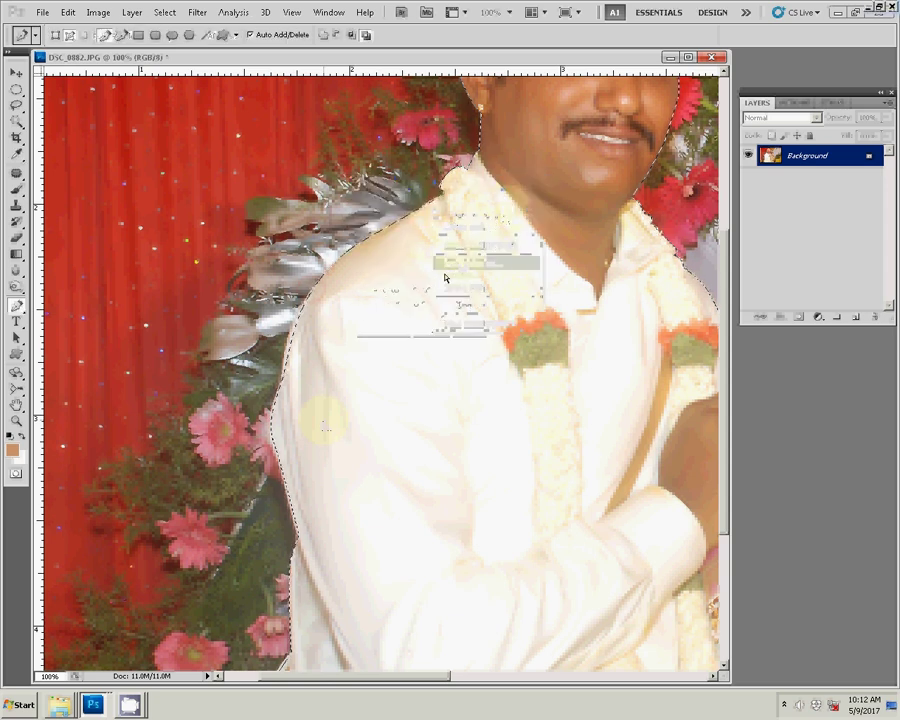
{"action": "key", "text": "ctrl+j"}
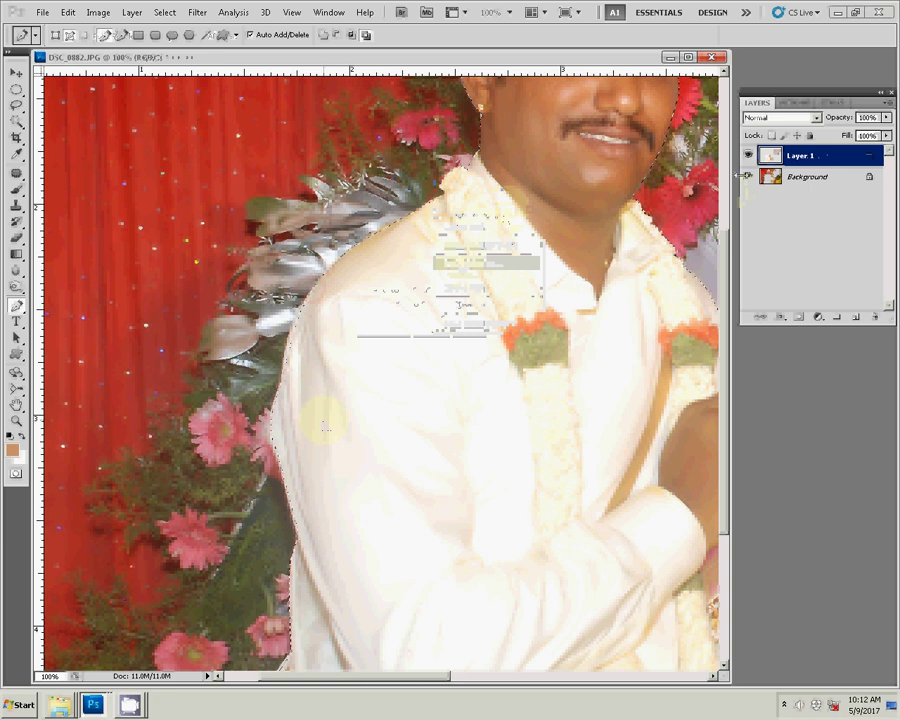
Hide the Background layer, fit the image on screen and zoom out to 25%.
{"action": "left_click", "coordinate": [747, 176]}
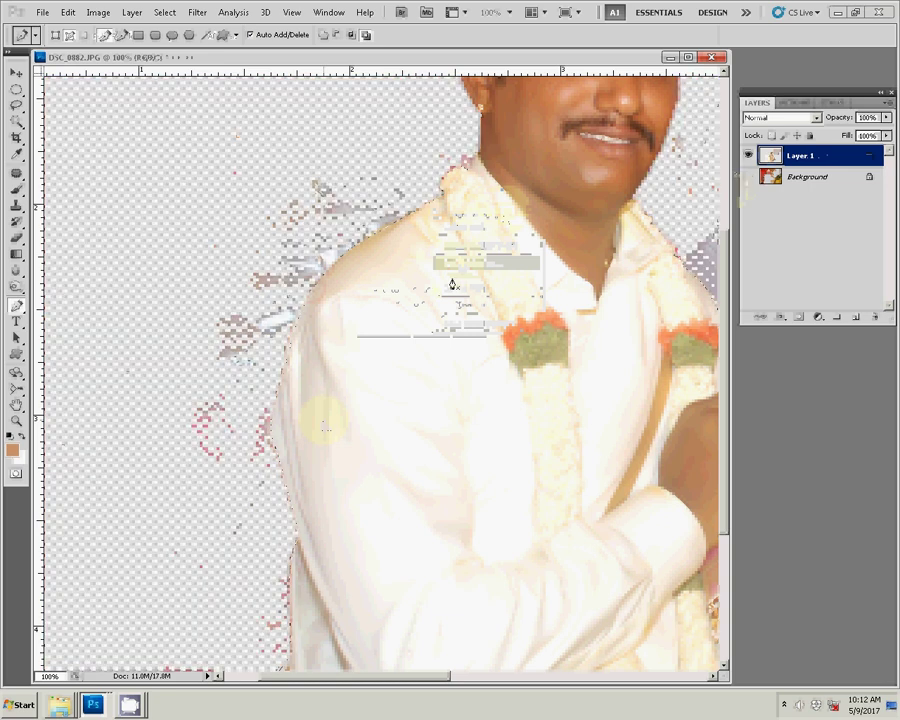
{"action": "key", "text": "z"}
{"action": "right_click", "coordinate": [464, 278]}
{"action": "left_click", "coordinate": [478, 283]}
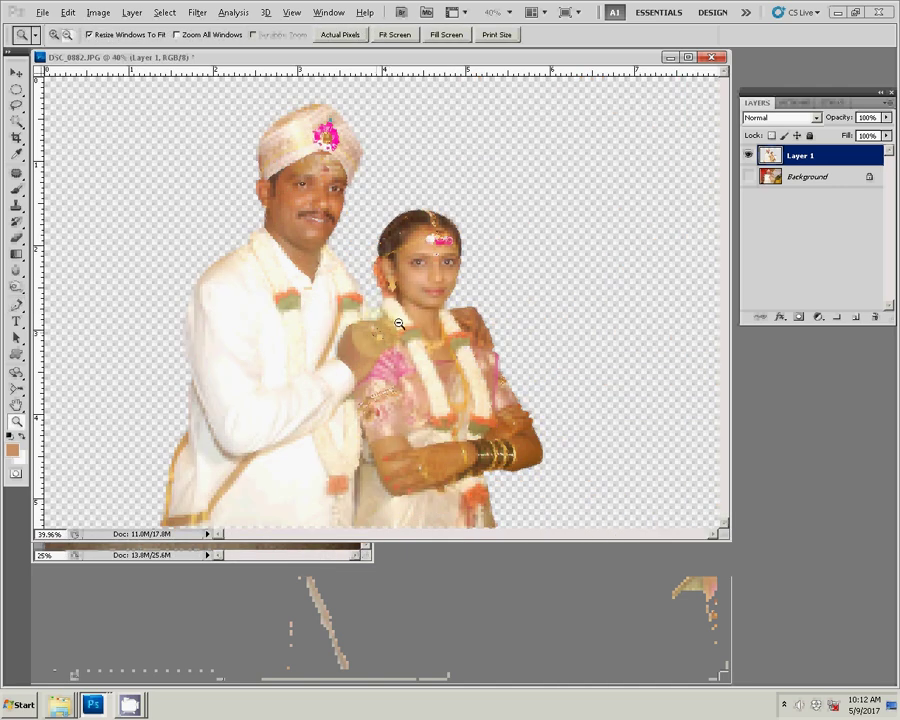
{"action": "left_click", "coordinate": [399, 323]}
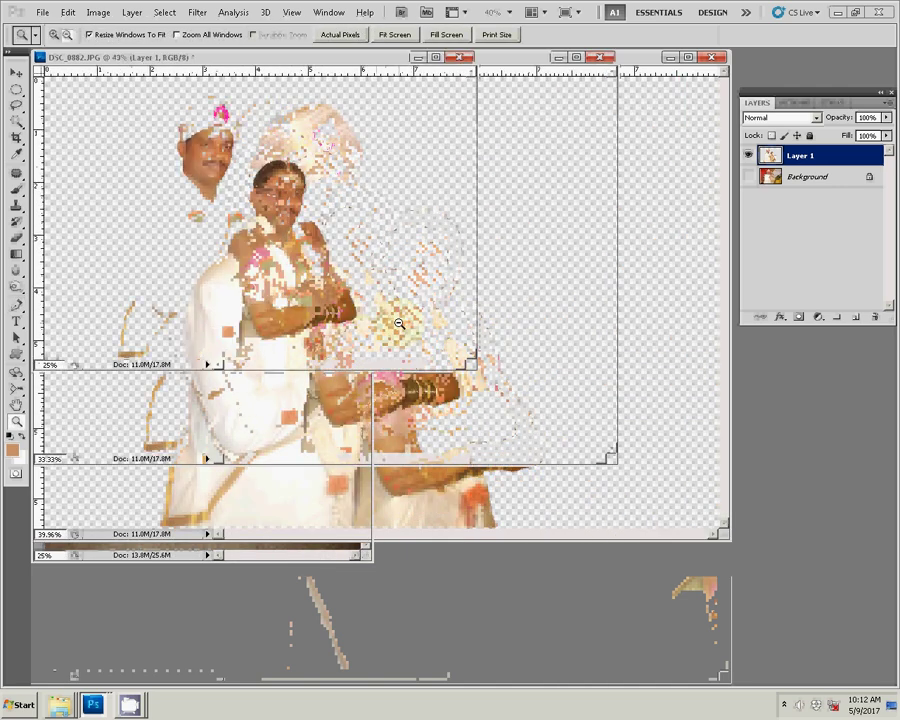
{"action": "left_click", "coordinate": [399, 323]}
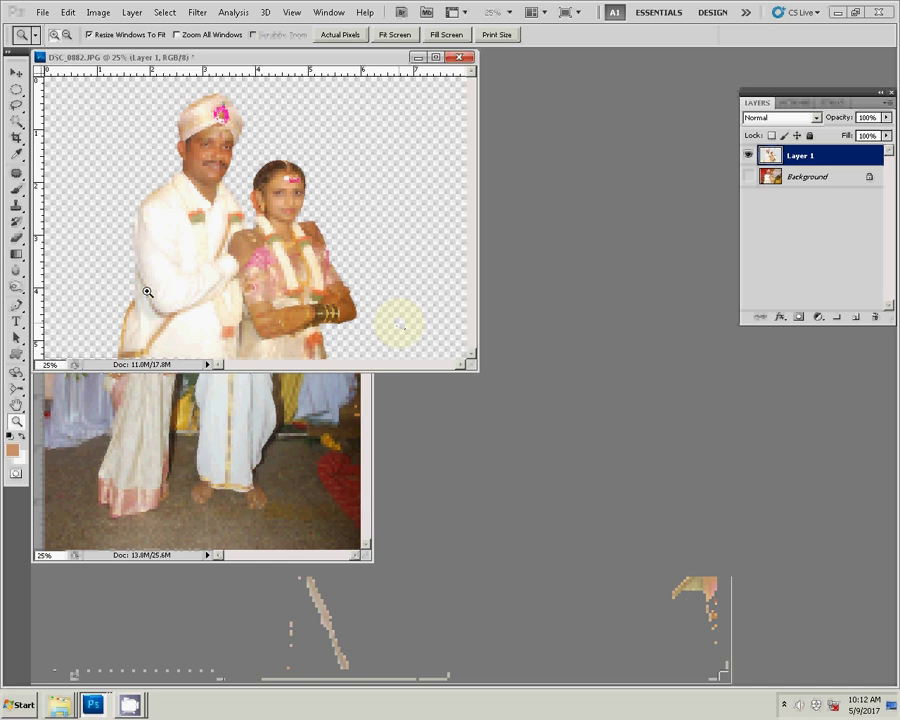
Save as DSC_0882.psd in the psd folder, Photoshop format with layers kept.
{"action": "key", "text": "v"}
{"action": "key", "text": "ctrl+shift+s"}
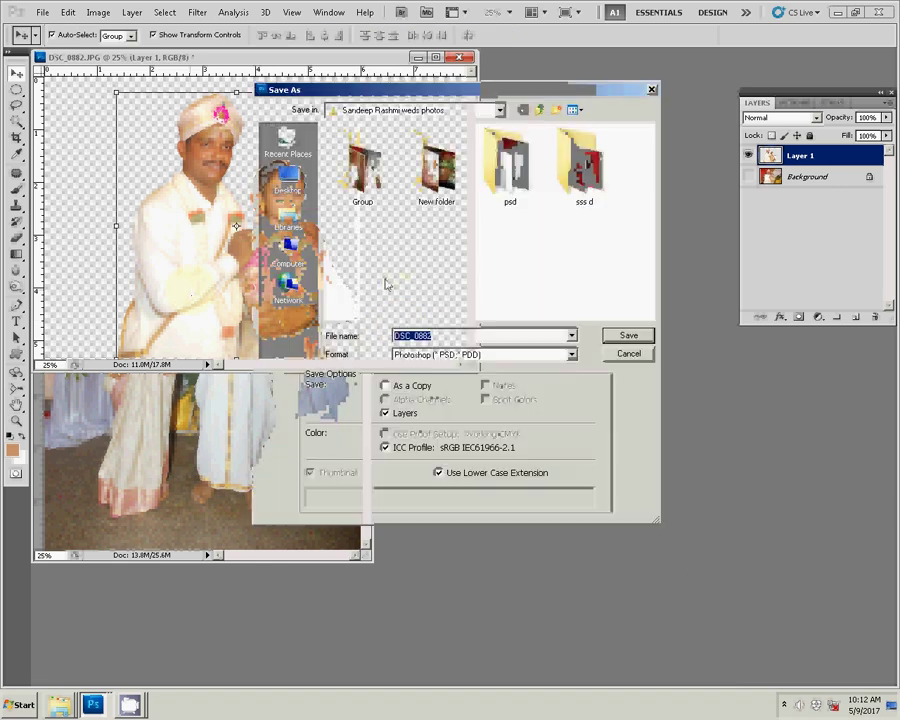
{"action": "left_click", "coordinate": [510, 165]}
{"action": "left_click", "coordinate": [628, 337]}
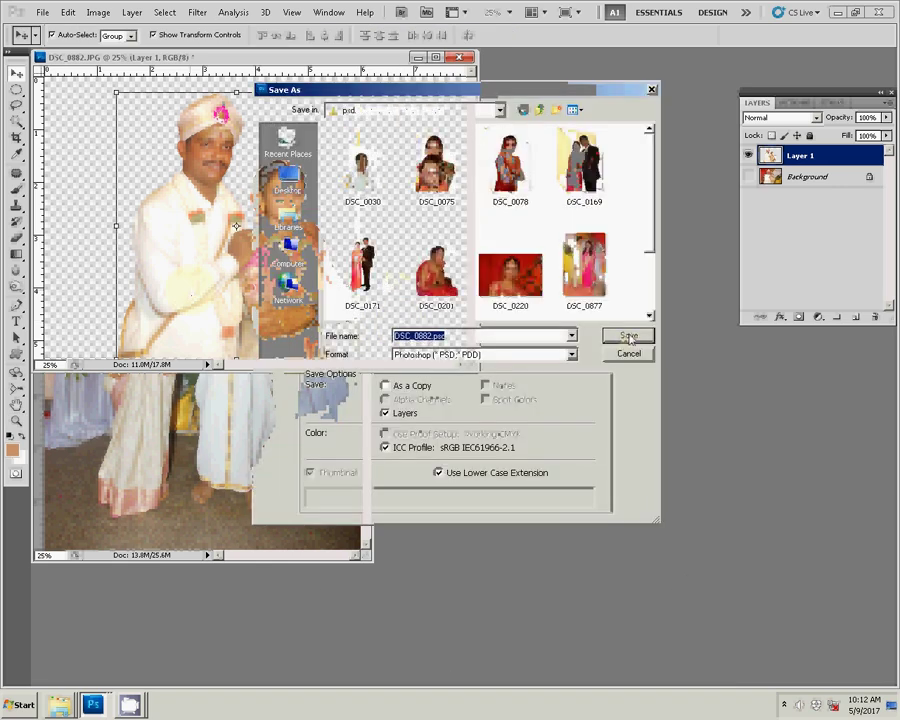
{"action": "left_click", "coordinate": [626, 336]}
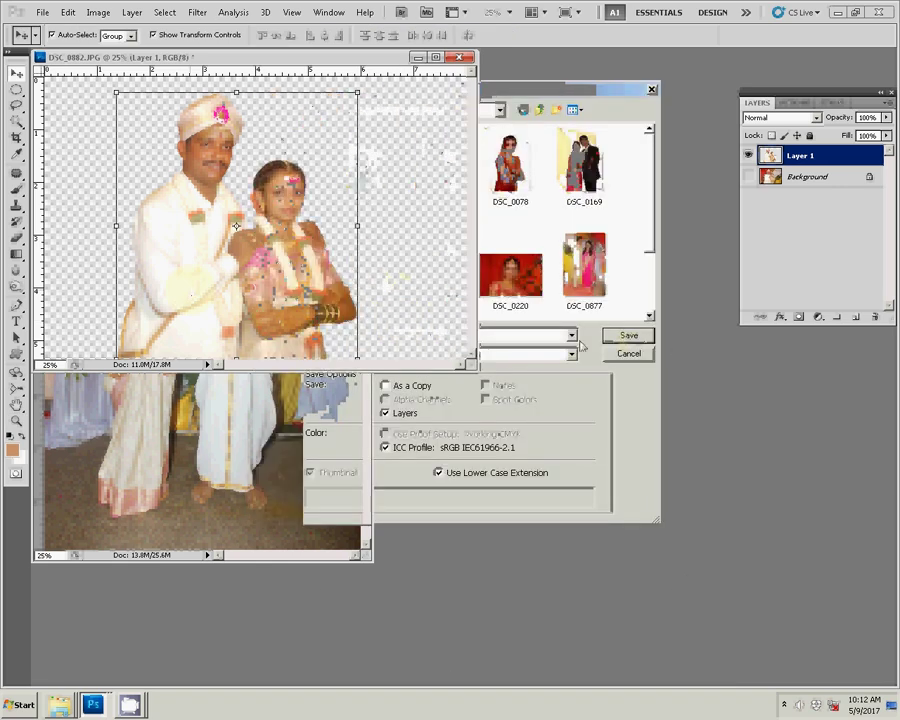
{"action": "left_click", "coordinate": [587, 248]}
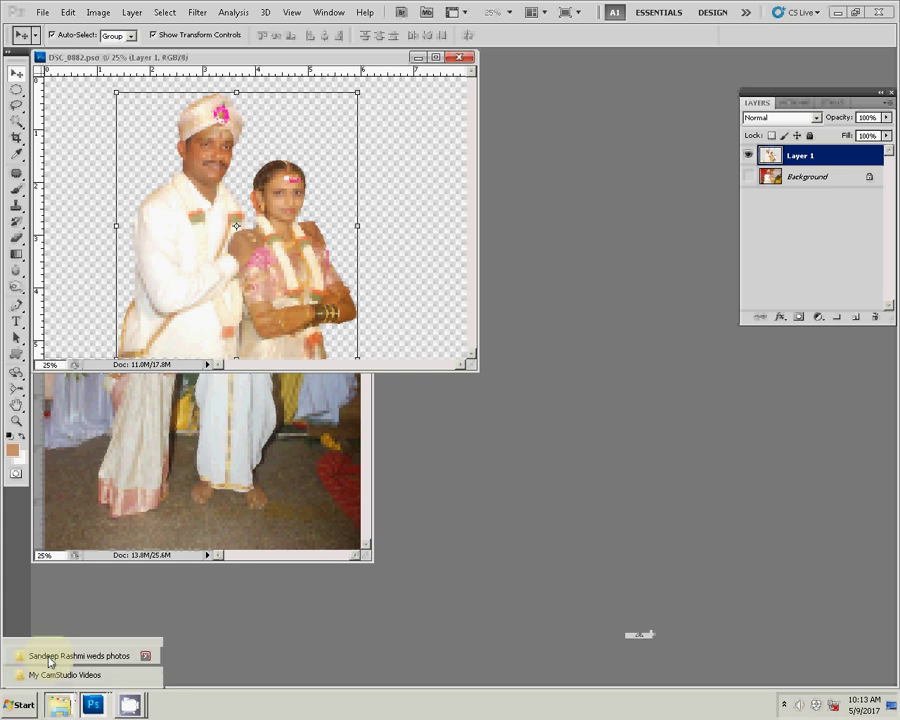
Move DSC_0882 from the wedding photos folder into the sss d folder.
{"action": "left_click", "coordinate": [52, 657]}
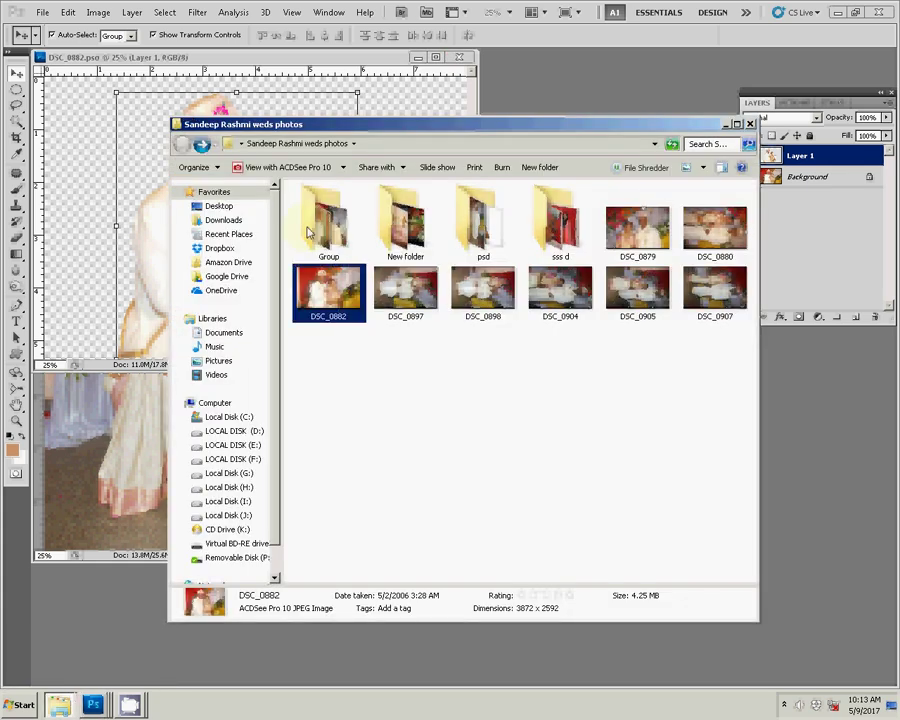
{"action": "mouse_move", "coordinate": [563, 258]}
{"action": "left_mouse_down"}
{"action": "mouse_move", "coordinate": [565, 228]}
{"action": "mouse_move", "coordinate": [557, 234]}
{"action": "left_mouse_up"}
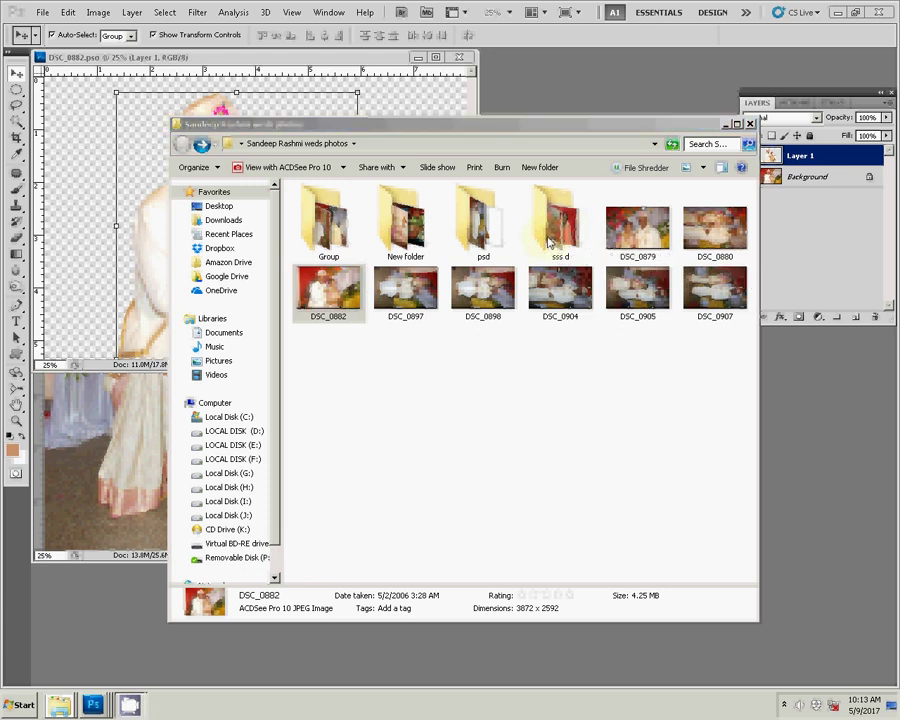
{"action": "left_click", "coordinate": [663, 124]}
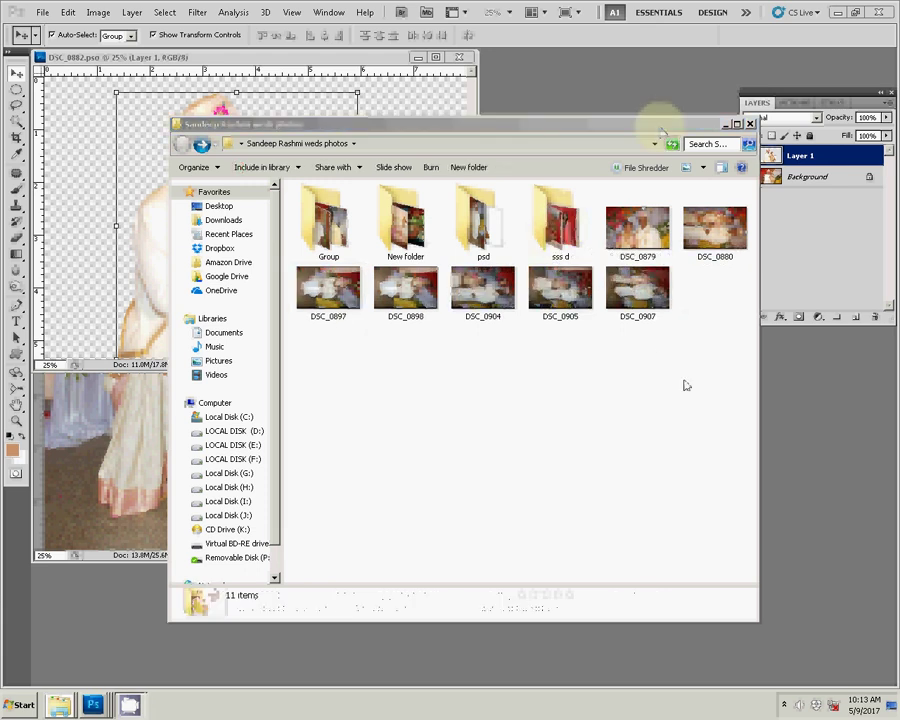
Open DSC_0897 from the wedding photos folder in Photoshop.
{"action": "left_click", "coordinate": [644, 354]}
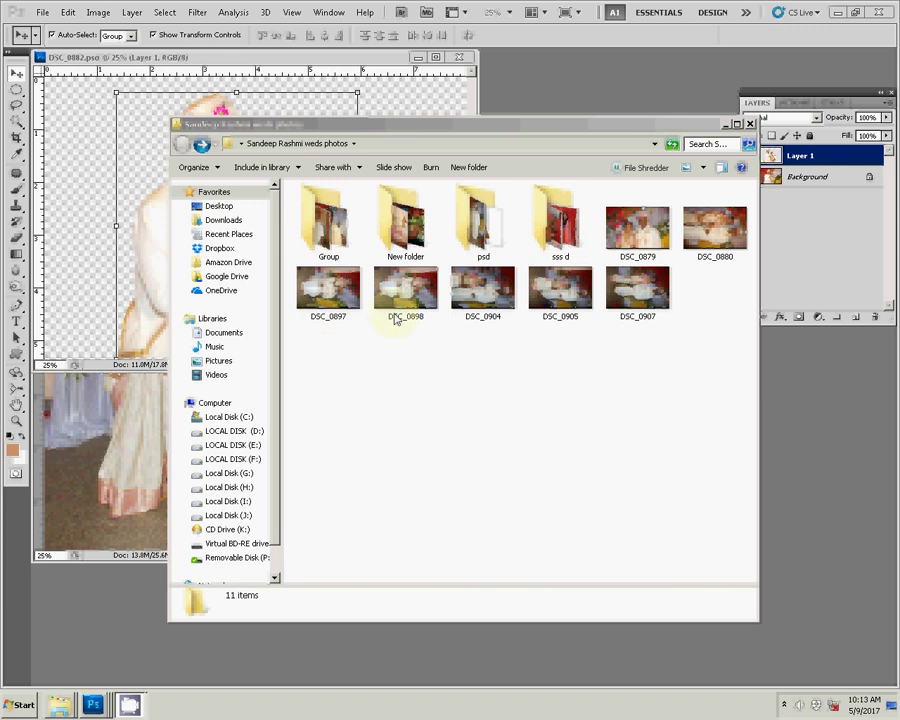
{"action": "left_click", "coordinate": [328, 290]}
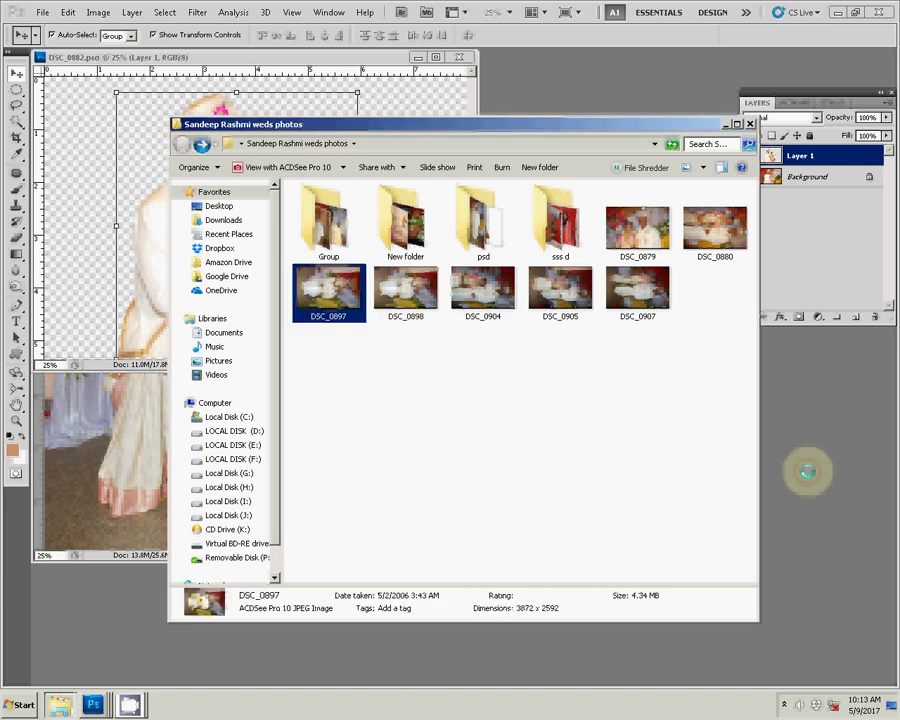
{"action": "left_click", "coordinate": [807, 471]}
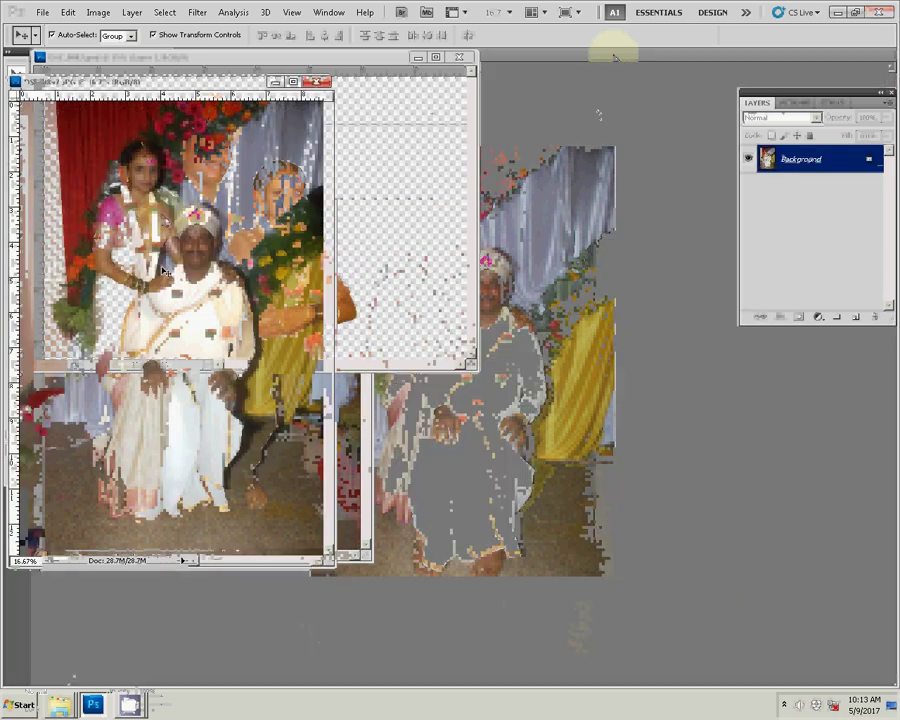
Apply Levels with midtones 1.28 and white point 234, viewing the photo at 50%.
{"action": "key", "text": "z"}
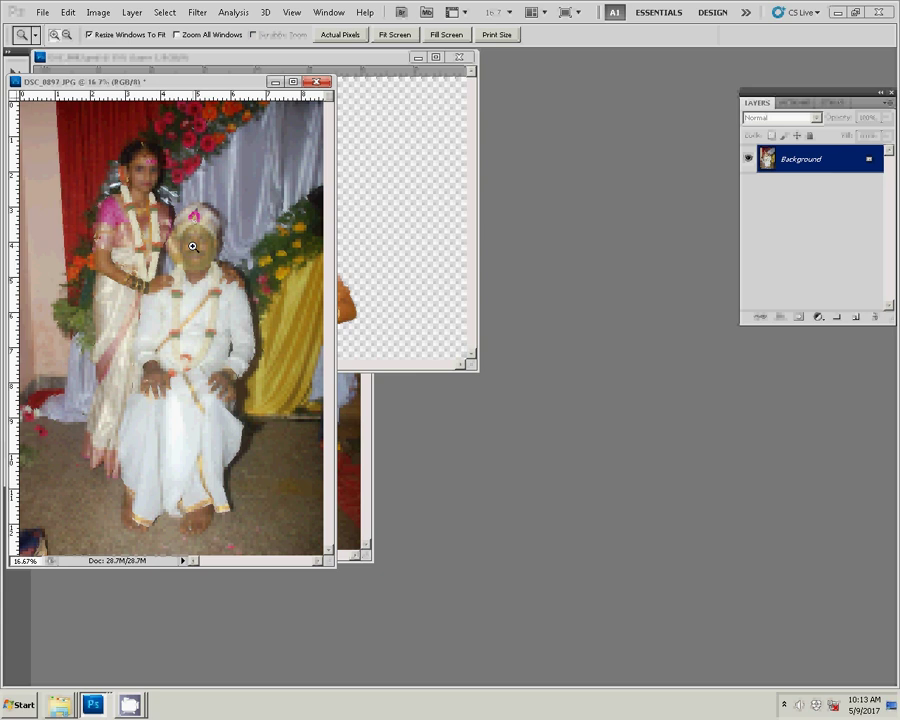
{"action": "key", "text": "ctrl+0"}
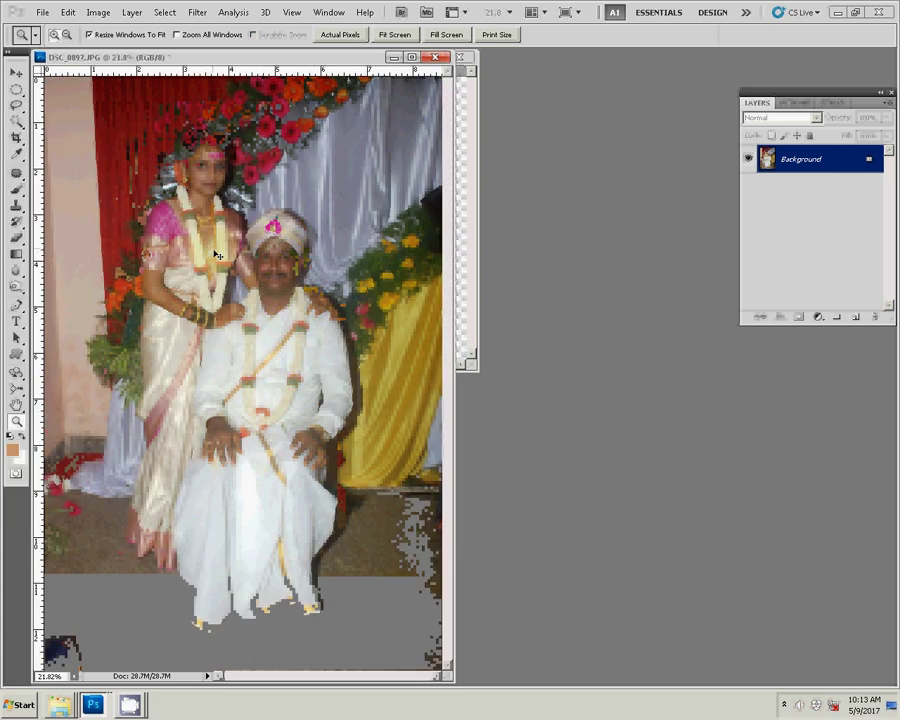
{"action": "key", "text": "ctrl+l"}
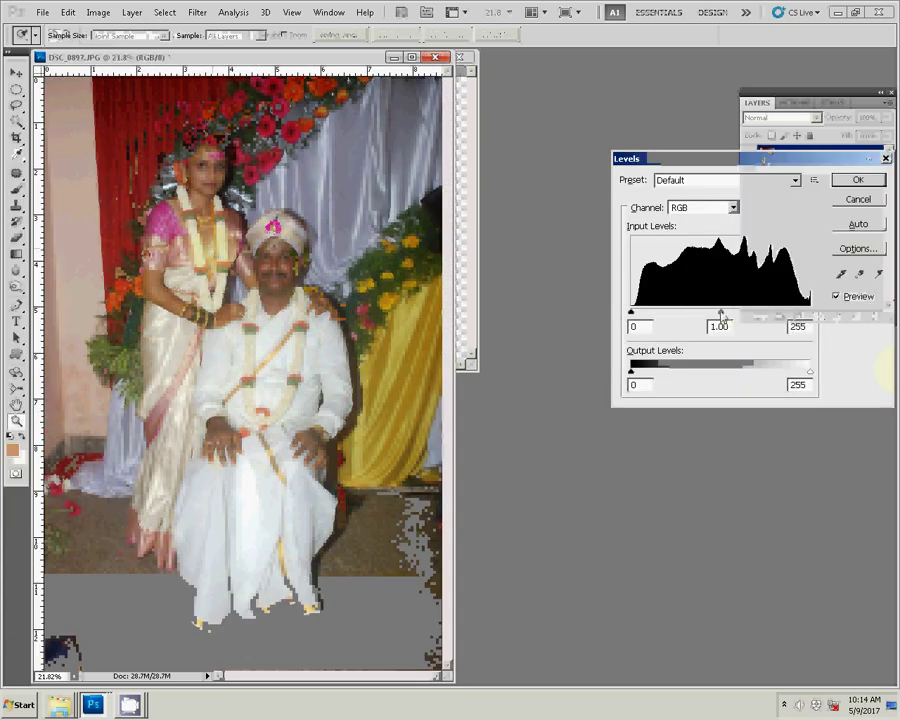
{"action": "left_click_drag", "start_coordinate": [720, 313], "coordinate": [705, 314]}
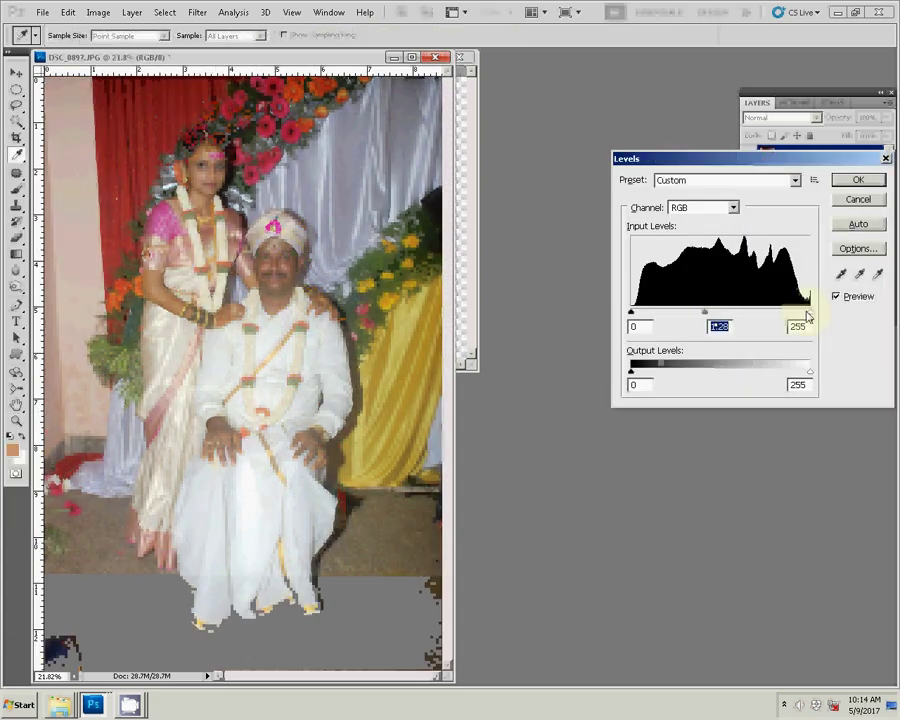
{"action": "left_click_drag", "start_coordinate": [810, 316], "coordinate": [795, 314]}
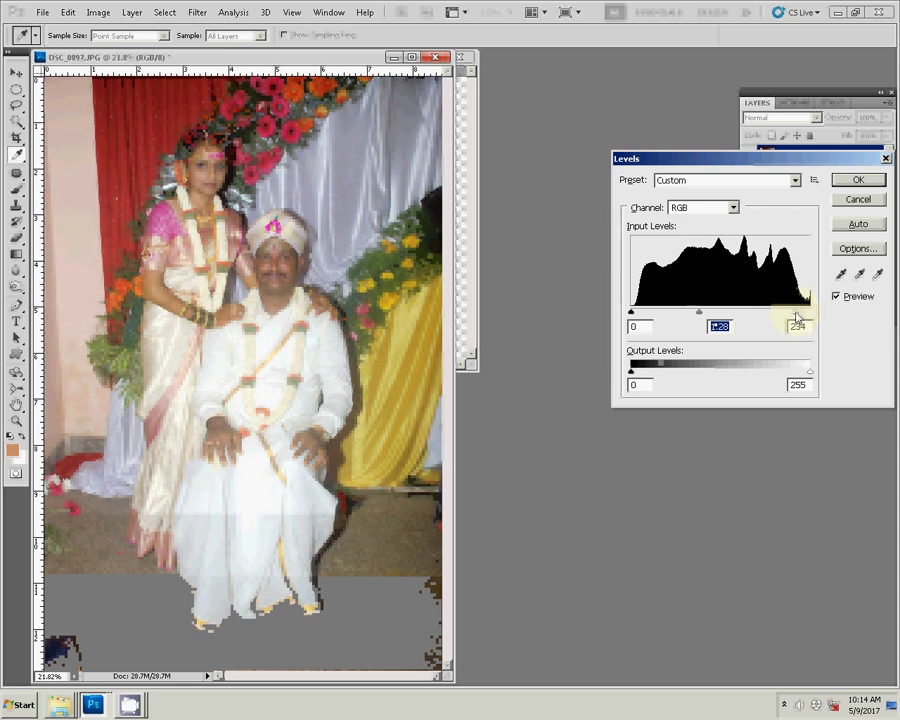
{"action": "left_click", "coordinate": [872, 182]}
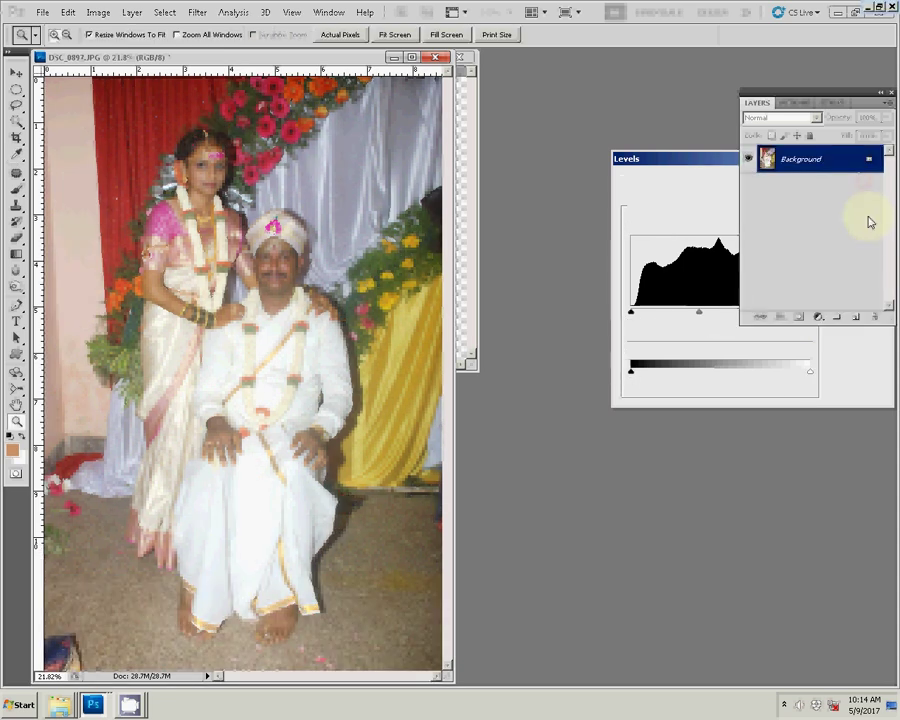
{"action": "left_click", "coordinate": [362, 317]}
{"action": "left_click", "coordinate": [362, 317]}
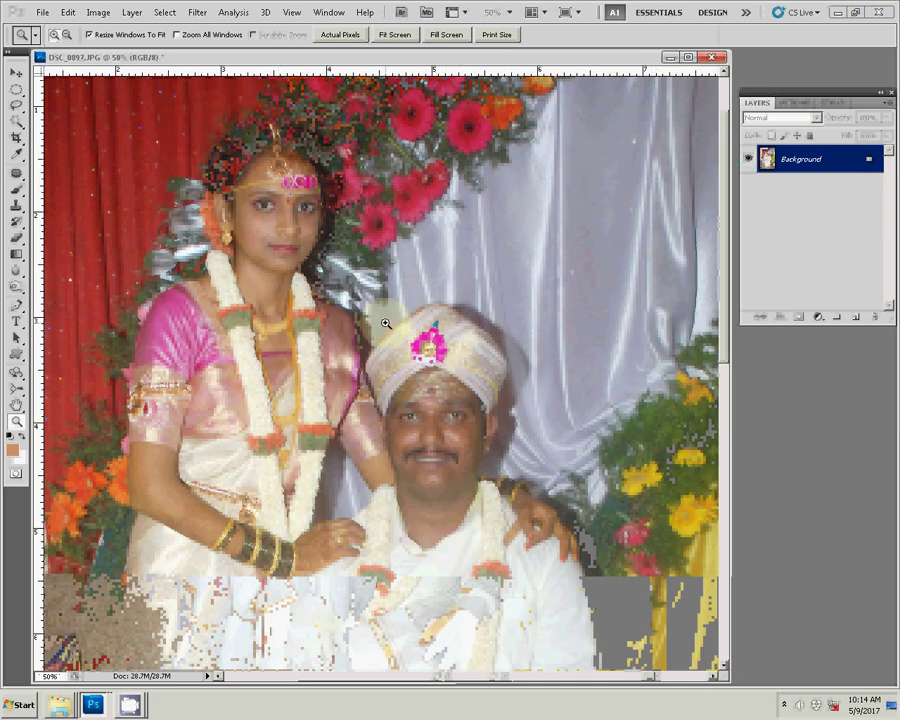
Set DSC_0897's document width to 6 inches and show the Actions panel.
{"action": "key", "text": "ctrl+alt+i"}
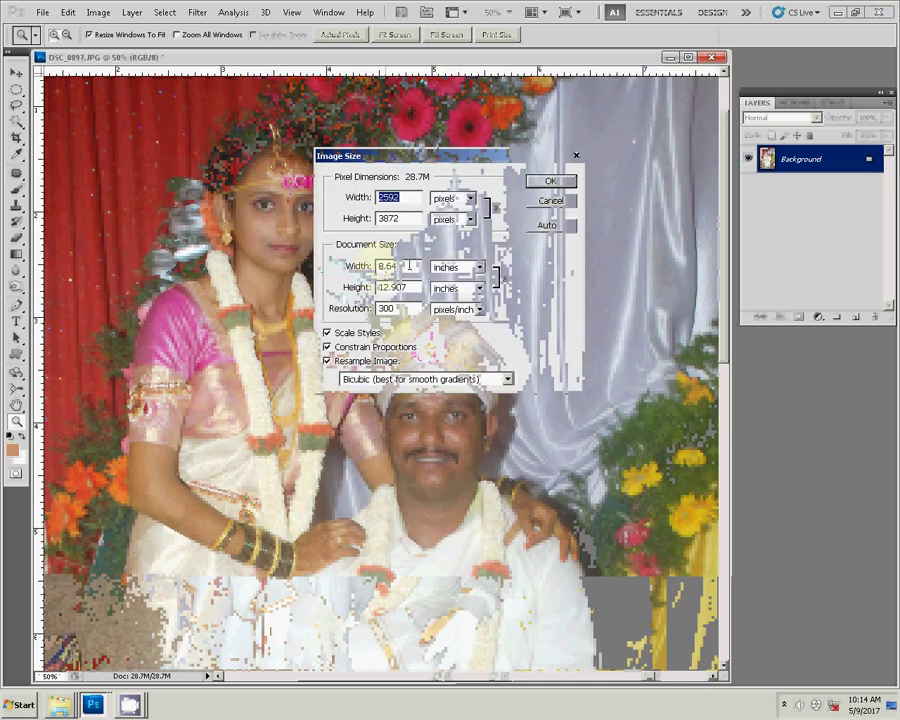
{"action": "double_click", "coordinate": [382, 266]}
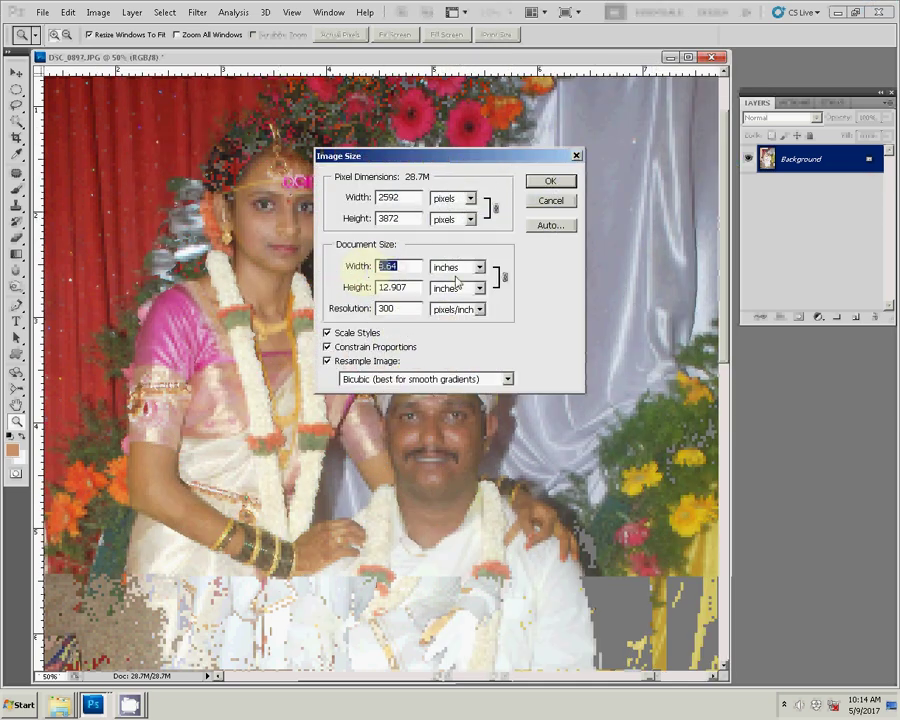
{"action": "type", "text": "6"}
{"action": "left_click", "coordinate": [538, 183]}
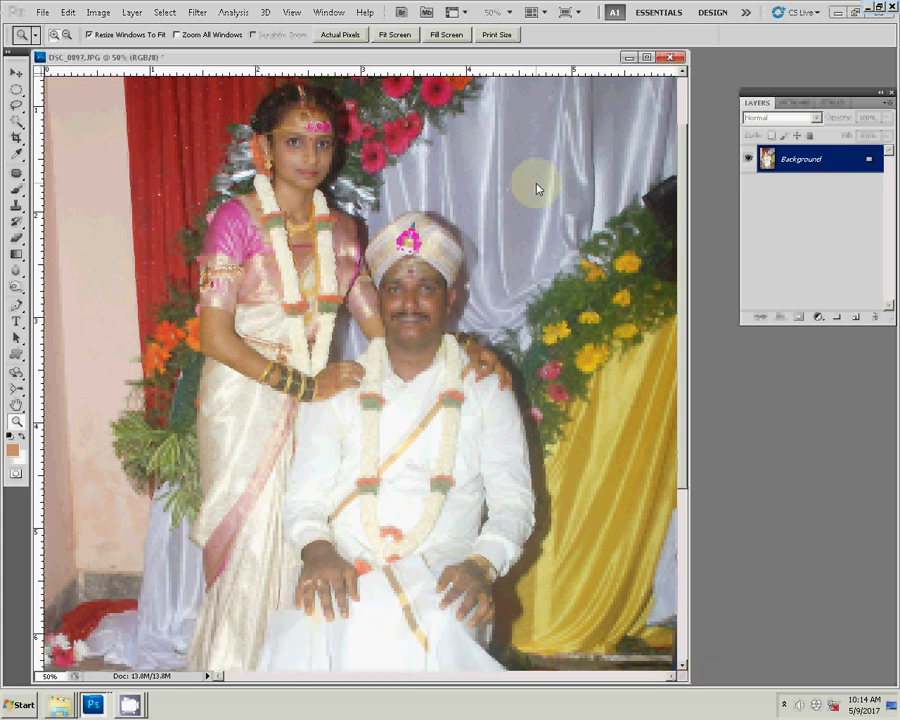
{"action": "left_click", "coordinate": [797, 104]}
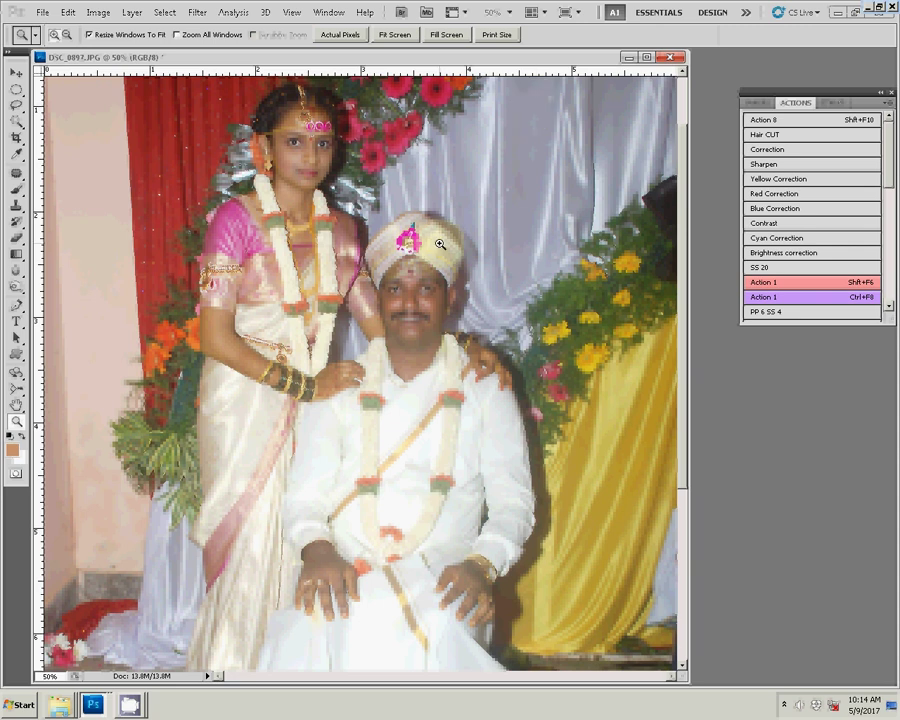
Zoom to 200% and start a Pen outline at the turban, around ear, earring and shoulder.
{"action": "left_click", "coordinate": [426, 336]}
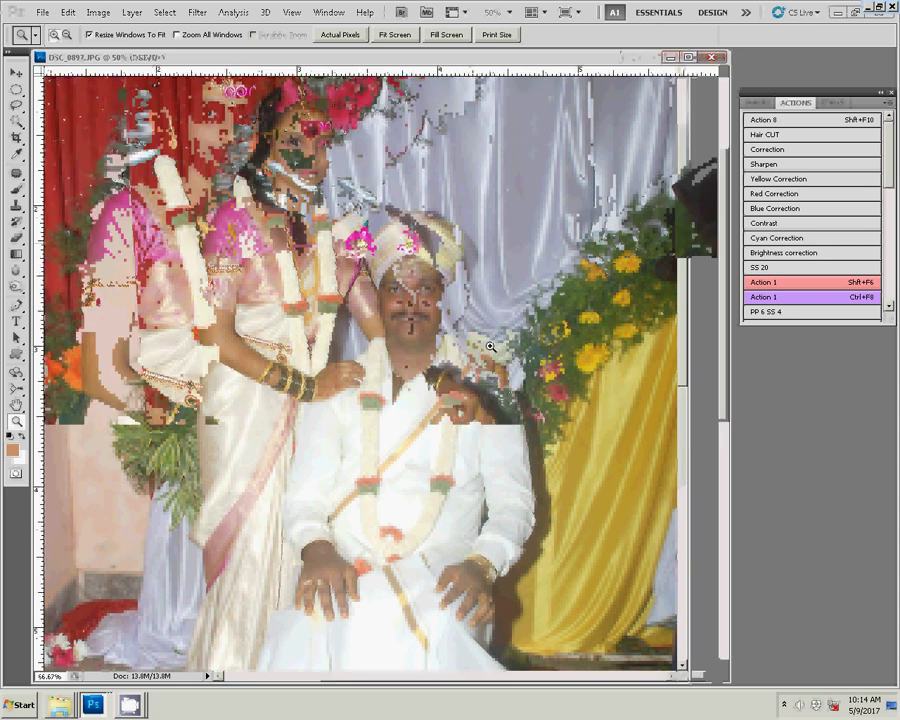
{"action": "left_click", "coordinate": [490, 346]}
{"action": "left_click", "coordinate": [395, 357]}
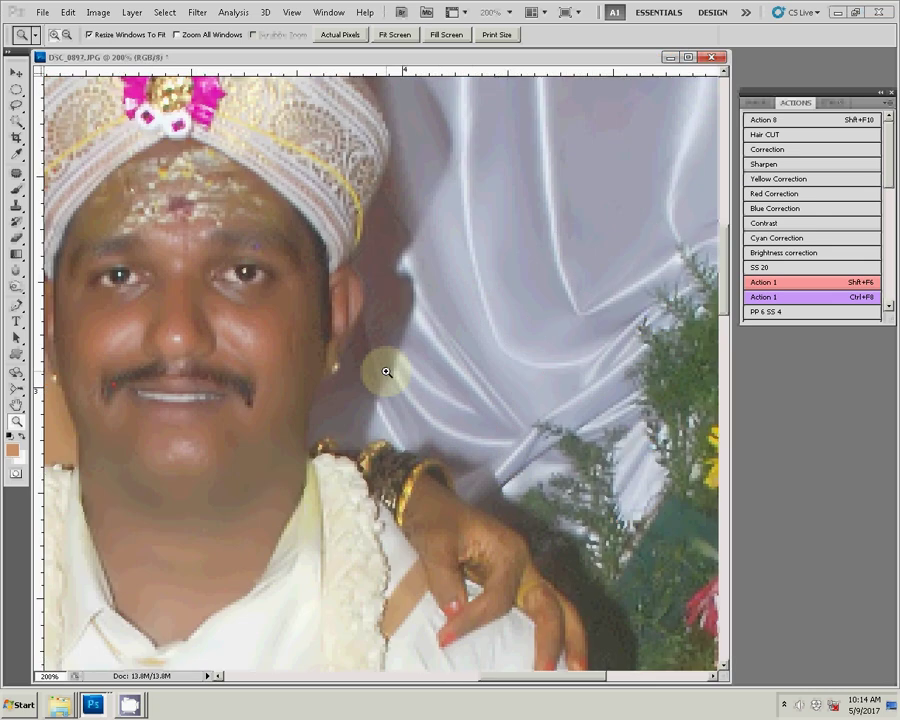
{"action": "key", "text": "p"}
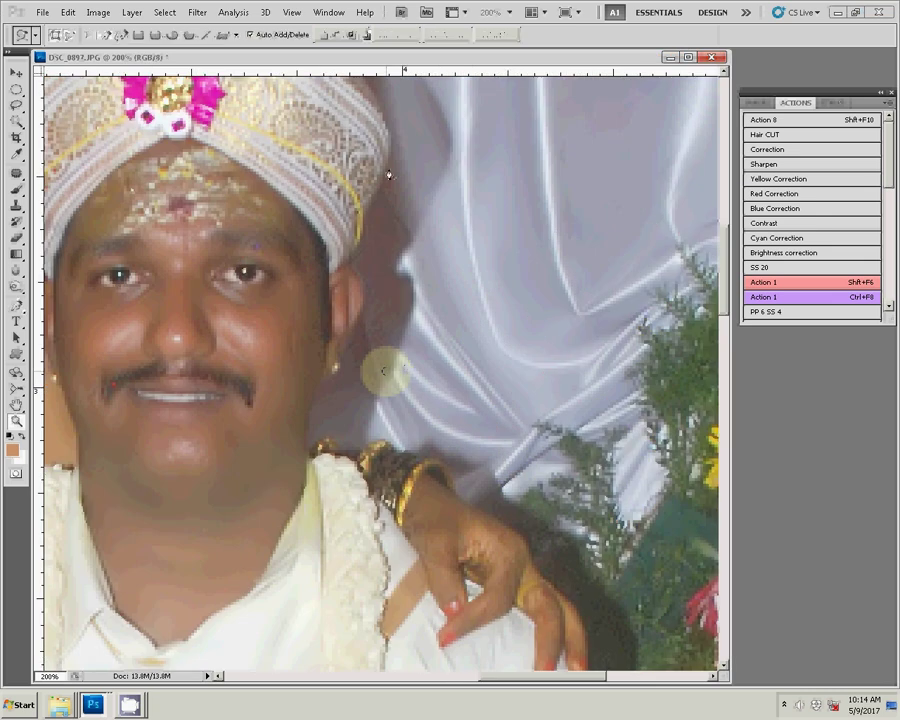
{"action": "left_click", "coordinate": [377, 192]}
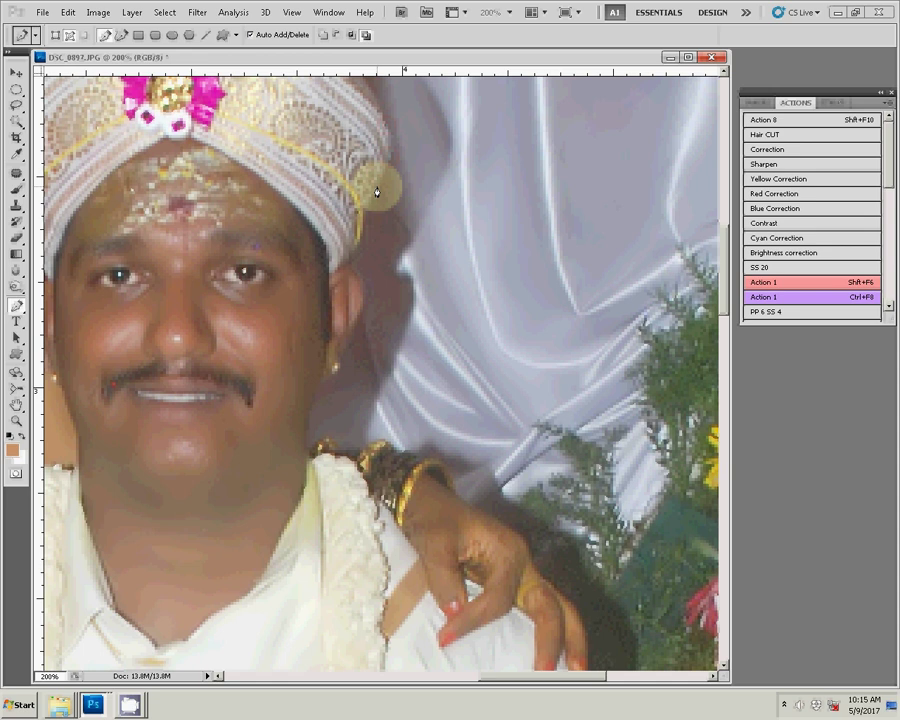
{"action": "left_click", "coordinate": [351, 261]}
{"action": "left_click", "coordinate": [363, 291]}
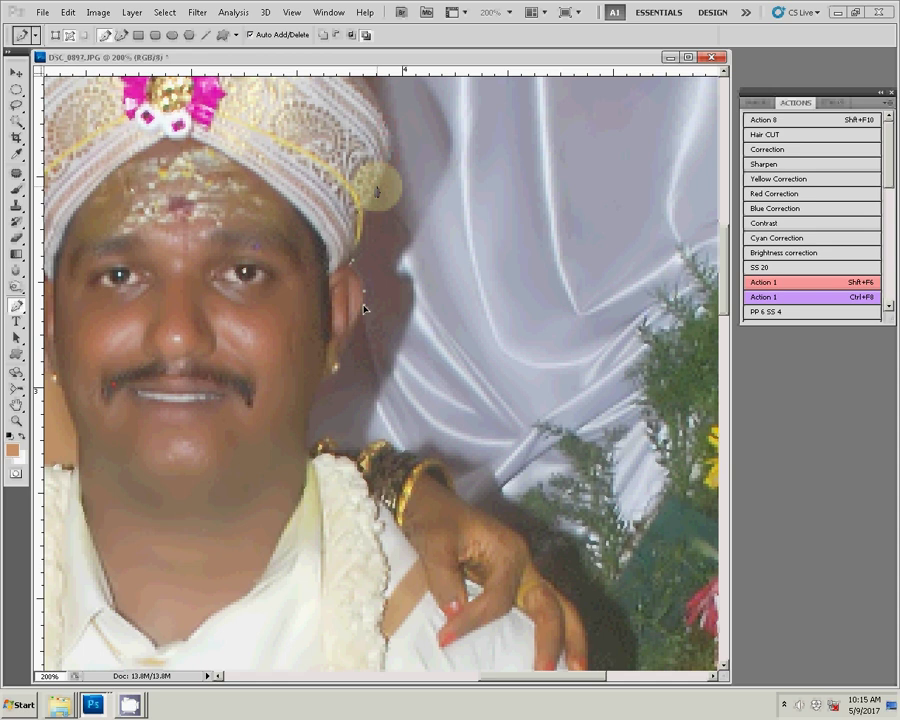
{"action": "left_click", "coordinate": [342, 362]}
{"action": "left_click", "coordinate": [326, 386]}
{"action": "left_click_drag", "start_coordinate": [315, 408], "coordinate": [353, 191]}
{"action": "left_click", "coordinate": [376, 215]}
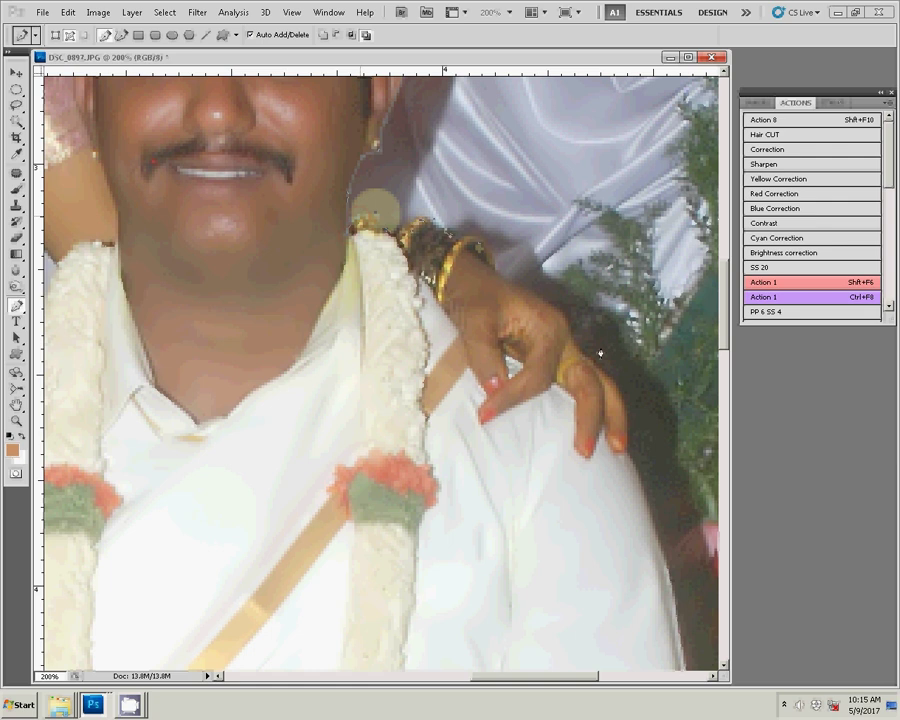
Trace the outline past the hand, shirt edge and hem to the groom's toe.
{"action": "key", "text": "ctrl+plus"}
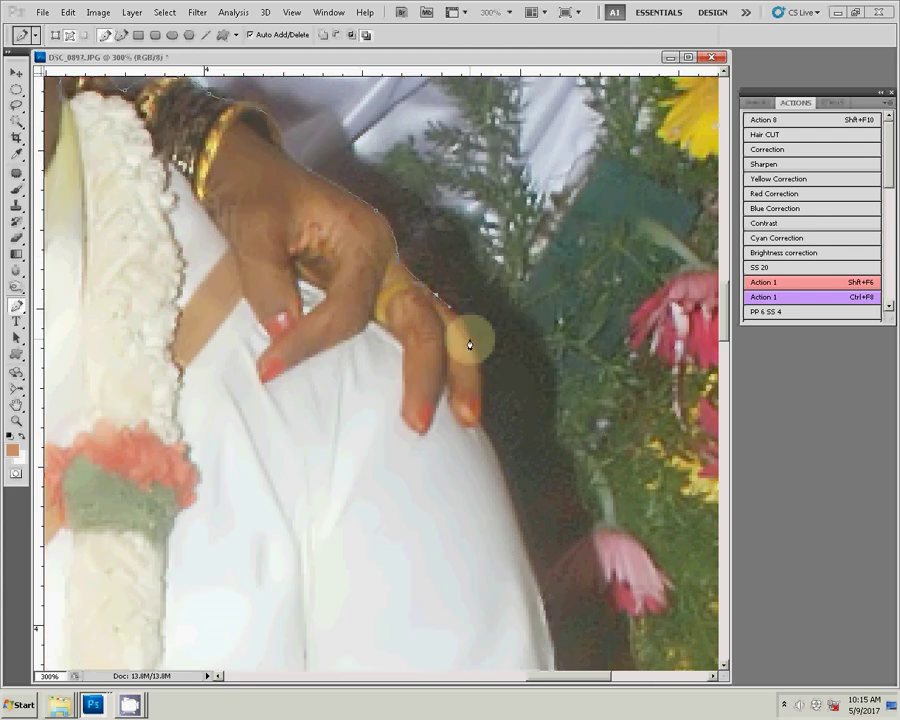
{"action": "left_click_drag", "start_coordinate": [481, 412], "coordinate": [483, 428]}
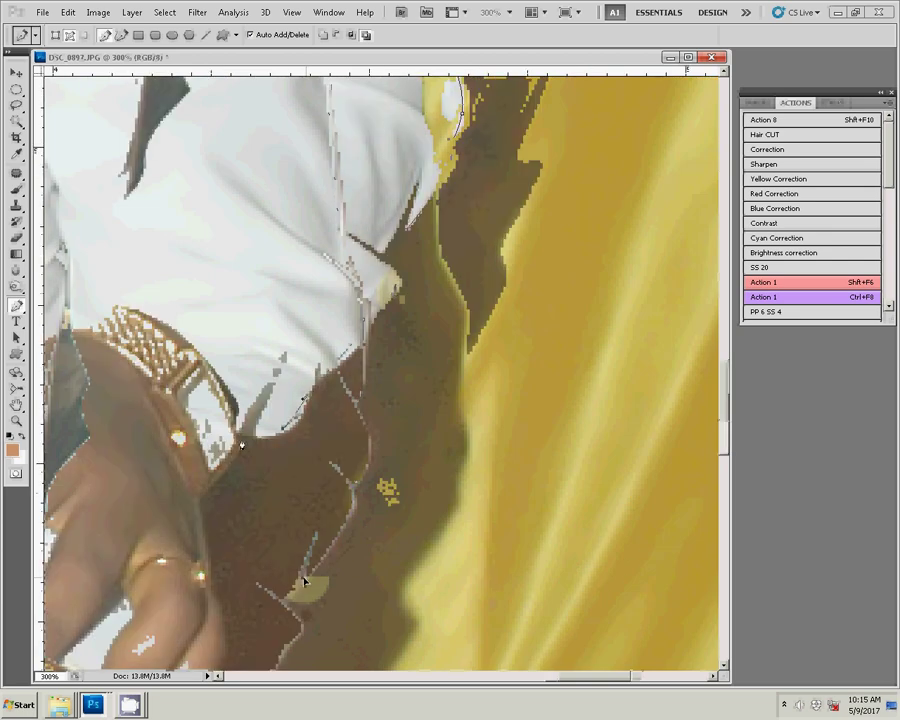
{"action": "left_click", "coordinate": [228, 463]}
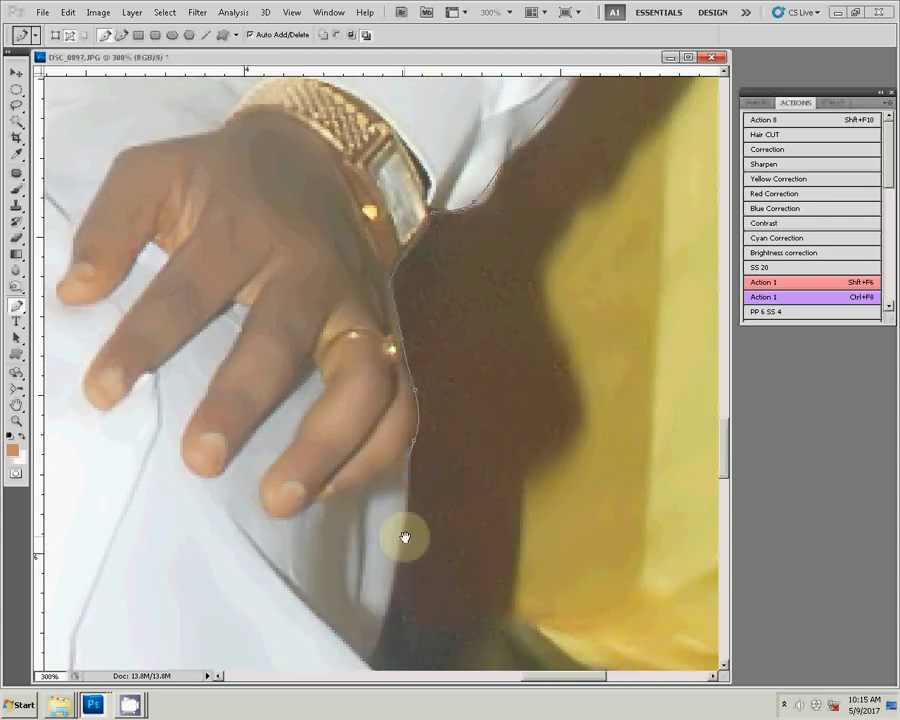
{"action": "left_click_drag", "start_coordinate": [404, 537], "coordinate": [466, 186]}
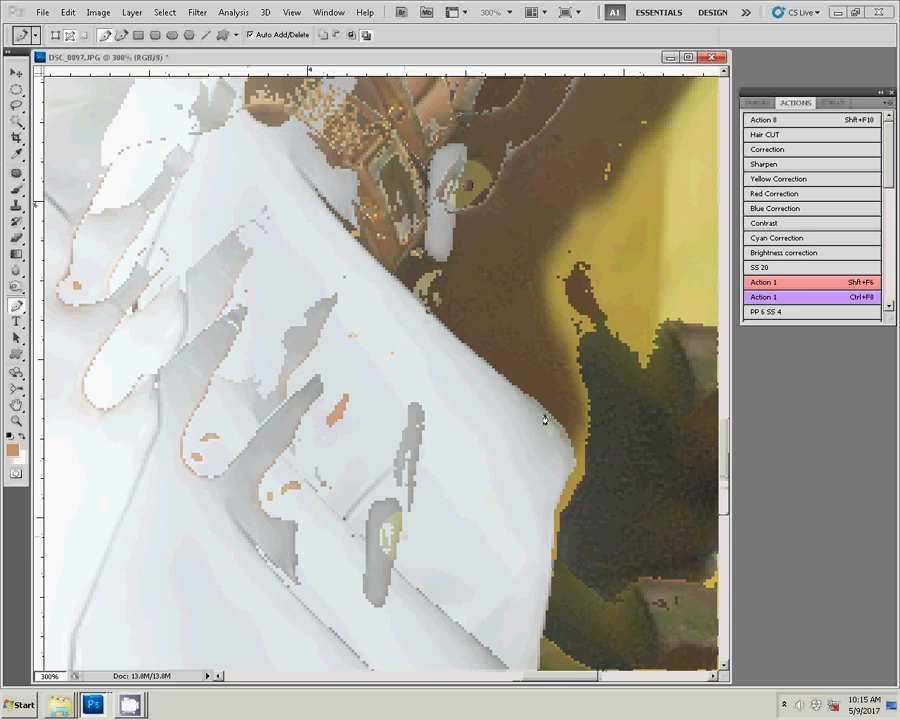
{"action": "left_click", "coordinate": [549, 530]}
{"action": "mouse_move", "coordinate": [548, 580]}
{"action": "left_mouse_down"}
{"action": "mouse_move", "coordinate": [553, 398]}
{"action": "mouse_move", "coordinate": [526, 186]}
{"action": "left_mouse_up"}
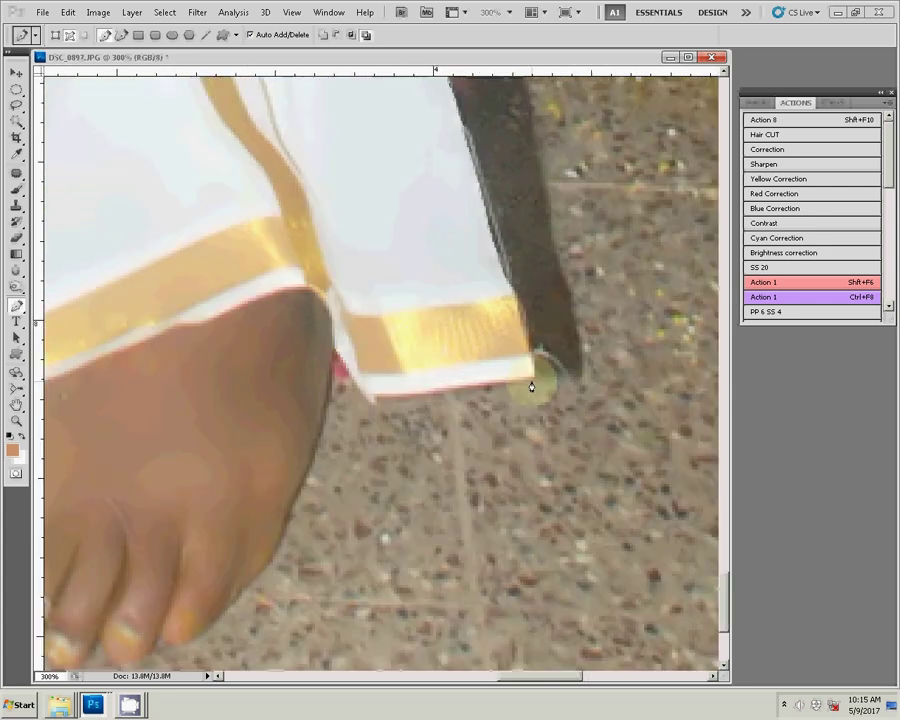
{"action": "left_click", "coordinate": [533, 370]}
{"action": "left_click", "coordinate": [381, 392]}
{"action": "left_click", "coordinate": [352, 382]}
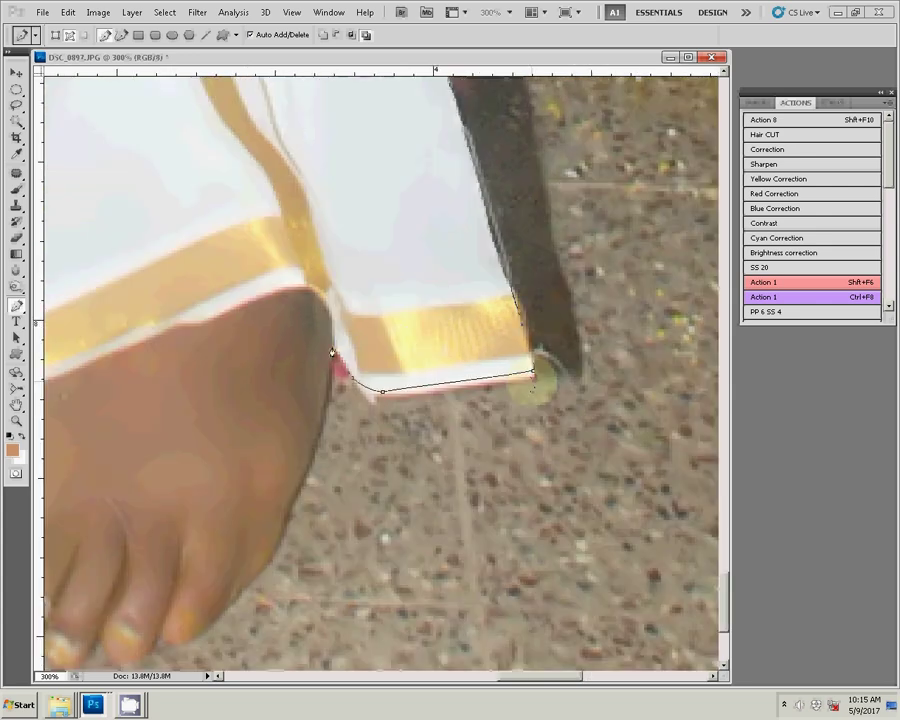
{"action": "left_click_drag", "start_coordinate": [352, 382], "coordinate": [528, 240]}
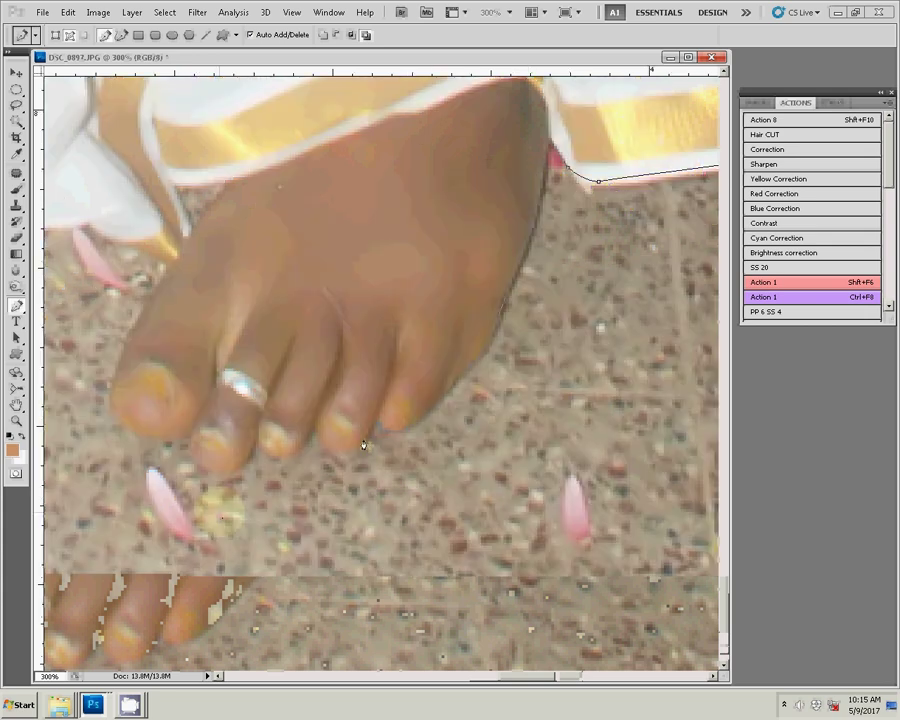
{"action": "left_click", "coordinate": [313, 437]}
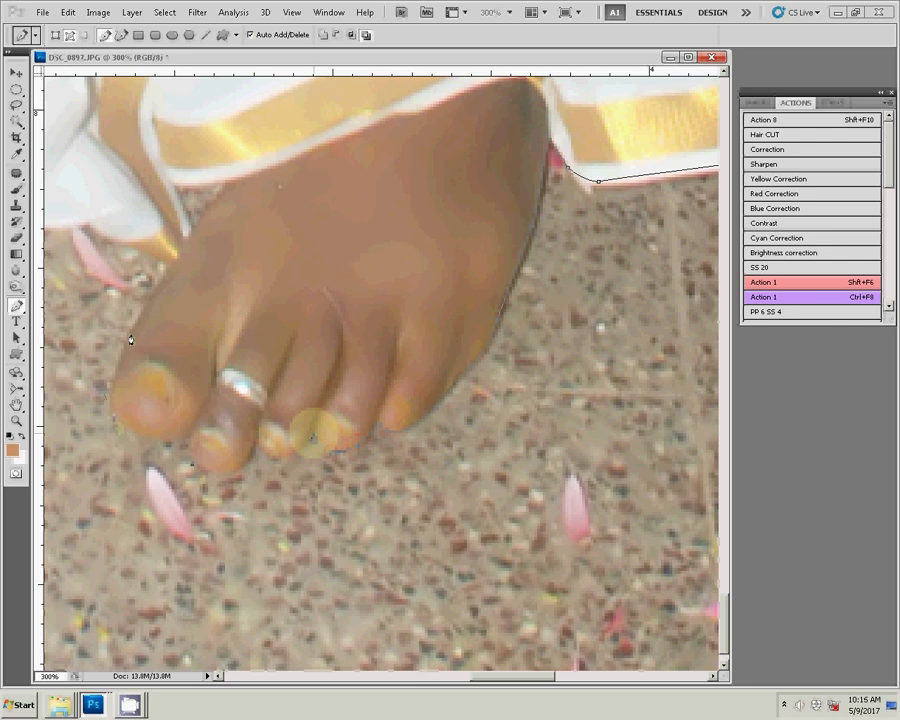
Trace the hem between the groom's feet down toward the ground.
{"action": "left_click_drag", "start_coordinate": [180, 290], "coordinate": [441, 387]}
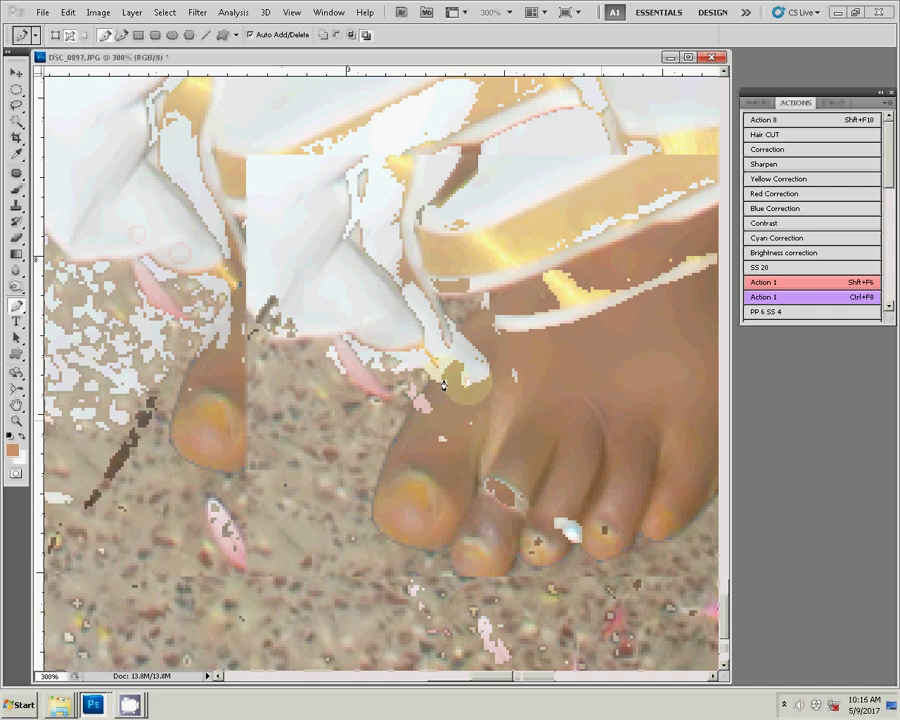
{"action": "left_click", "coordinate": [390, 372]}
{"action": "left_click", "coordinate": [333, 369]}
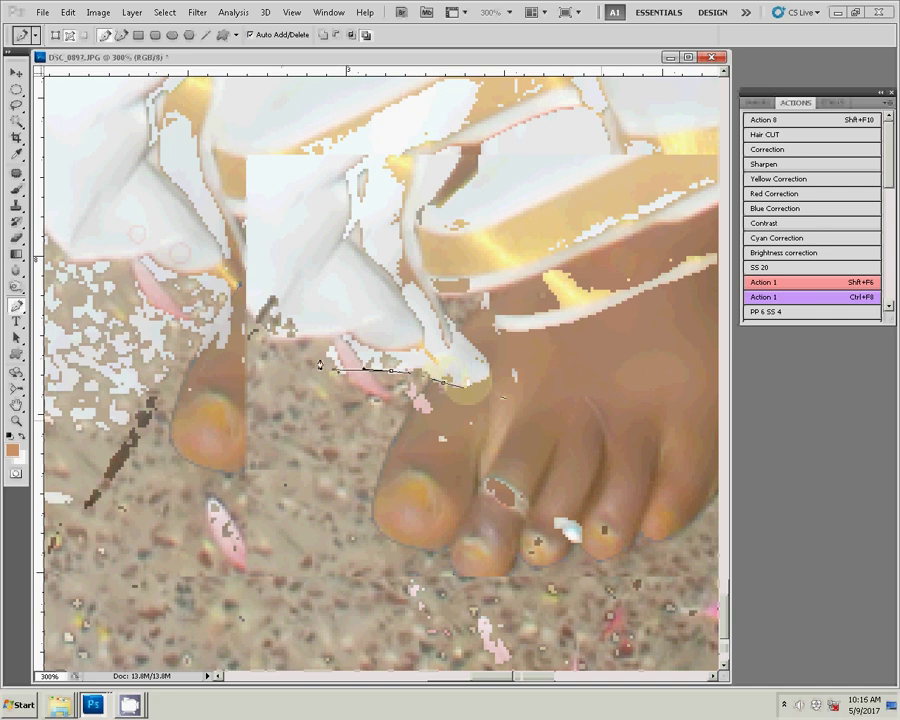
{"action": "left_click", "coordinate": [270, 298]}
{"action": "left_click", "coordinate": [220, 362]}
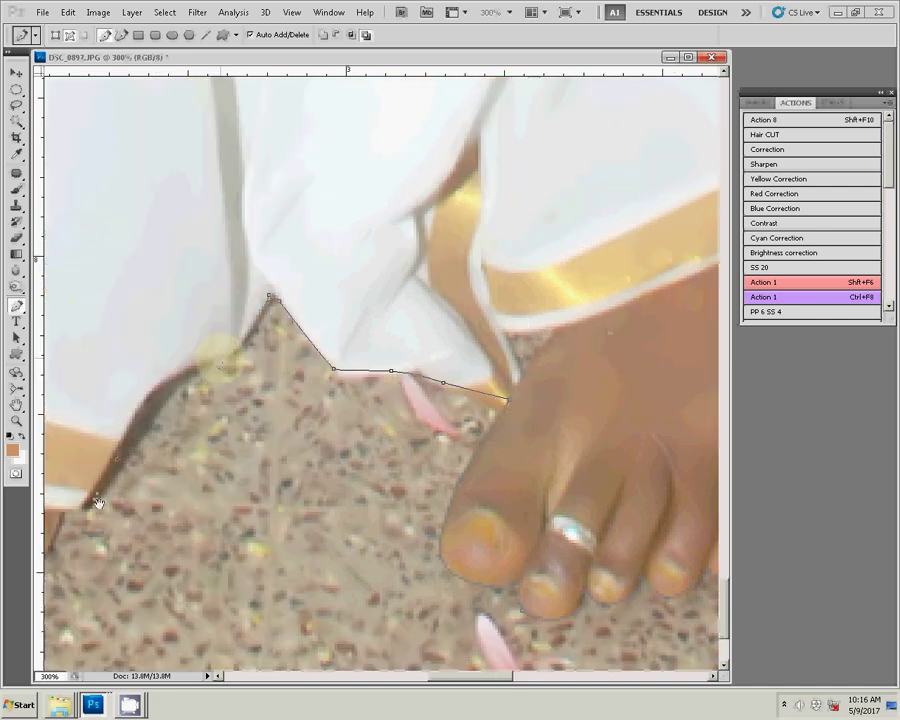
Carry the outline past the bride's feet and up the left edge of her saree.
{"action": "left_click_drag", "start_coordinate": [70, 355], "coordinate": [487, 333]}
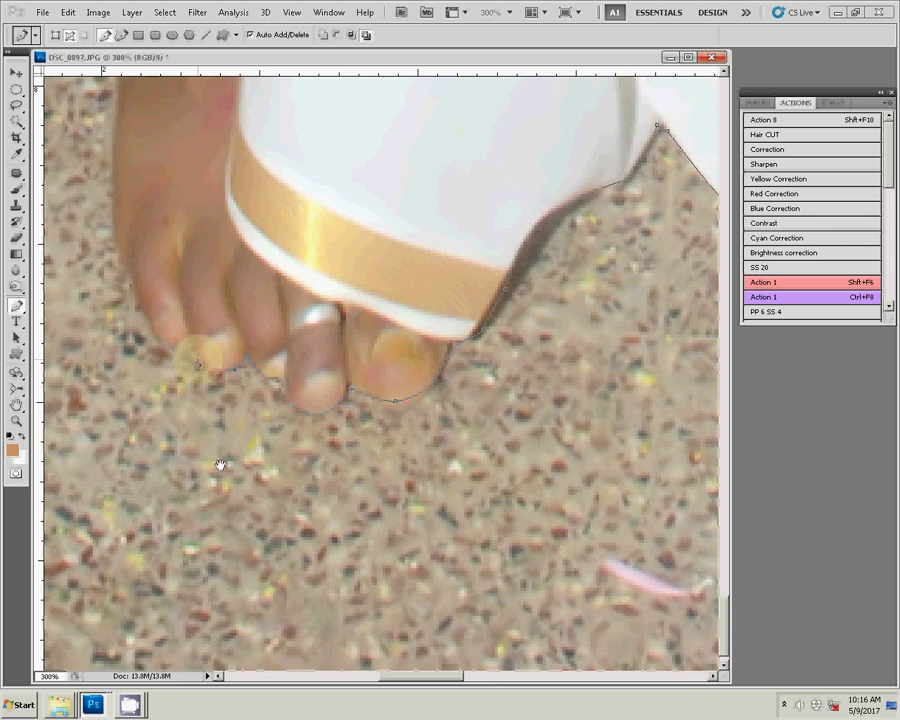
{"action": "left_click_drag", "start_coordinate": [220, 464], "coordinate": [240, 278]}
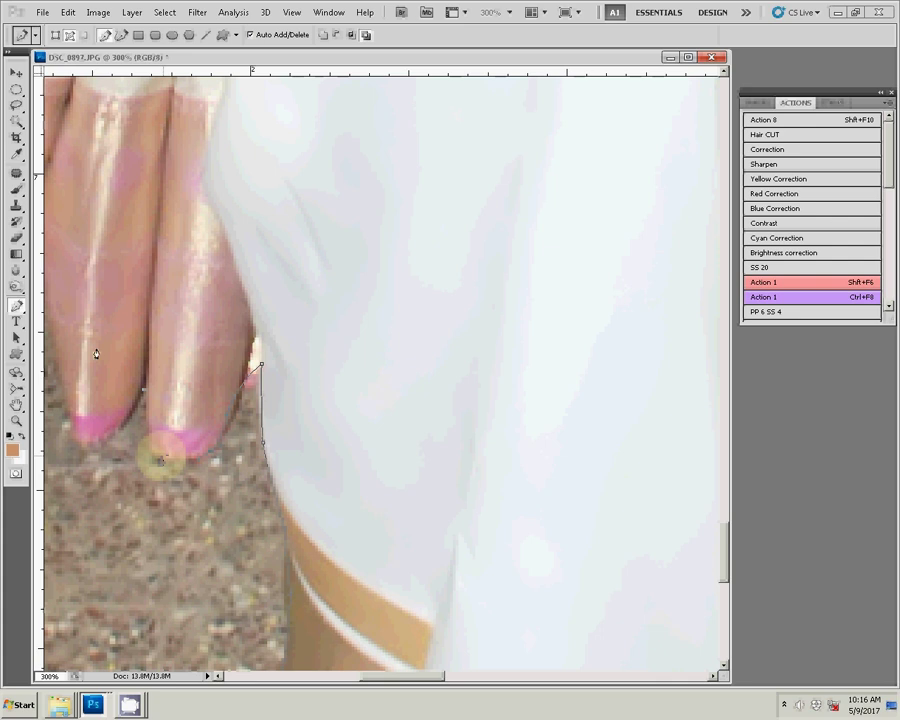
{"action": "left_click_drag", "start_coordinate": [96, 353], "coordinate": [324, 376]}
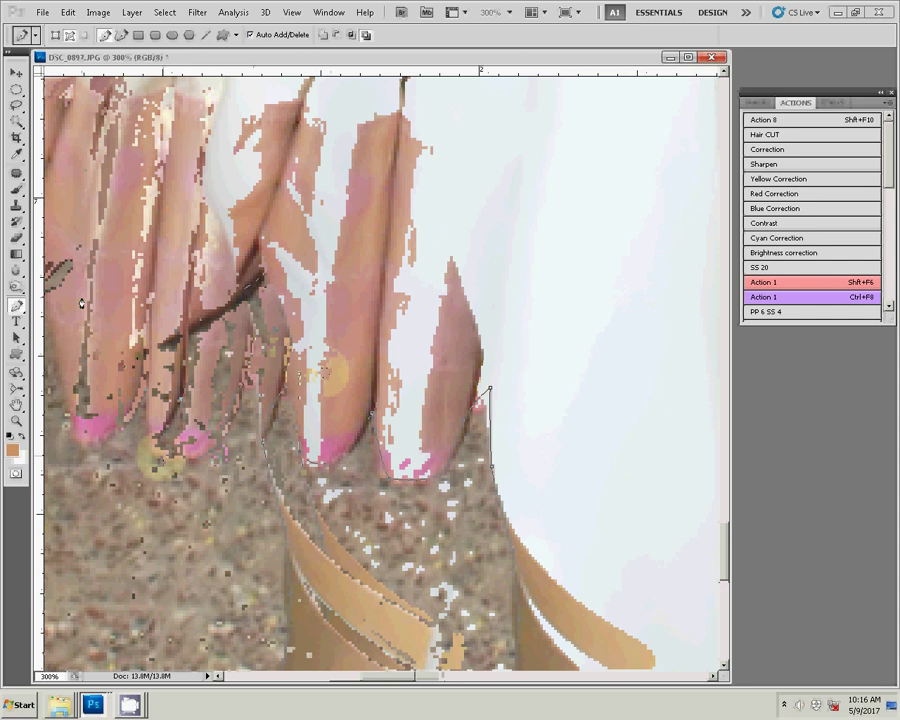
{"action": "mouse_move", "coordinate": [81, 303]}
{"action": "left_mouse_down"}
{"action": "mouse_move", "coordinate": [321, 381]}
{"action": "mouse_move", "coordinate": [331, 345]}
{"action": "left_mouse_up"}
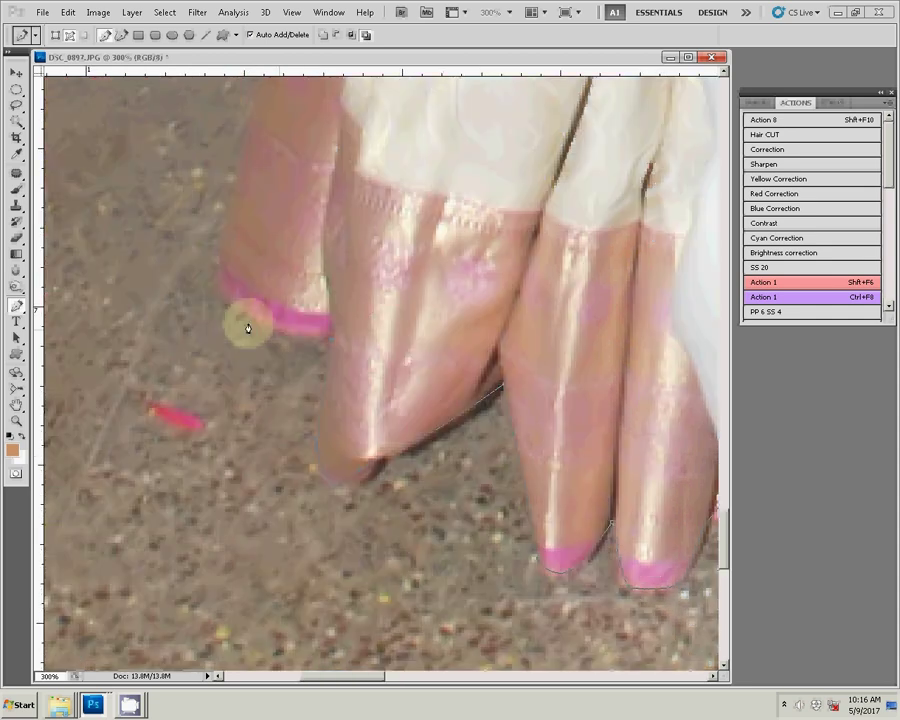
{"action": "left_click_drag", "start_coordinate": [220, 294], "coordinate": [242, 461]}
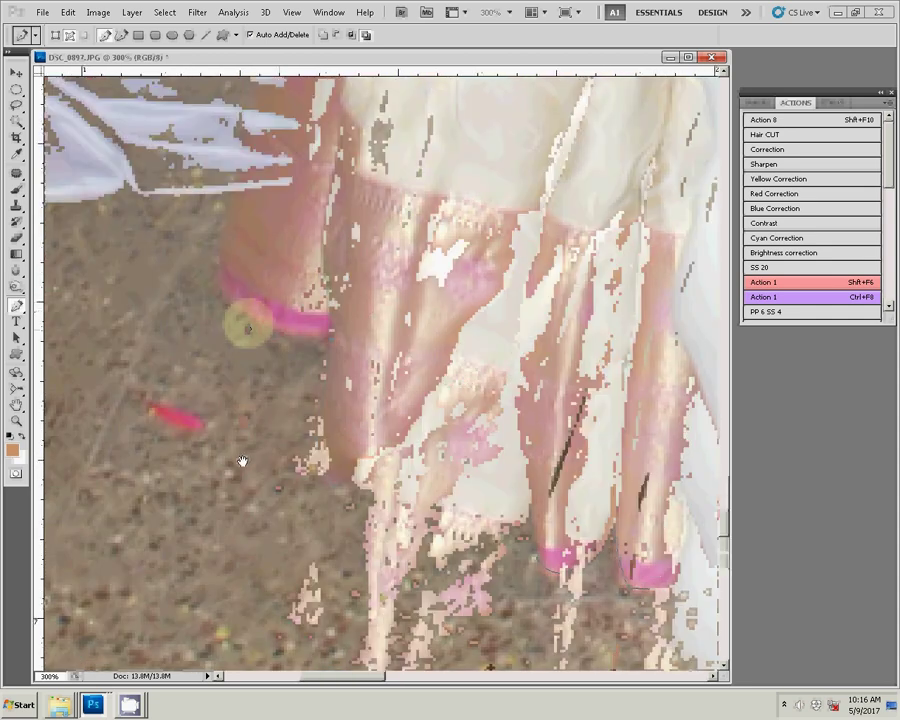
{"action": "left_click_drag", "start_coordinate": [291, 184], "coordinate": [248, 475]}
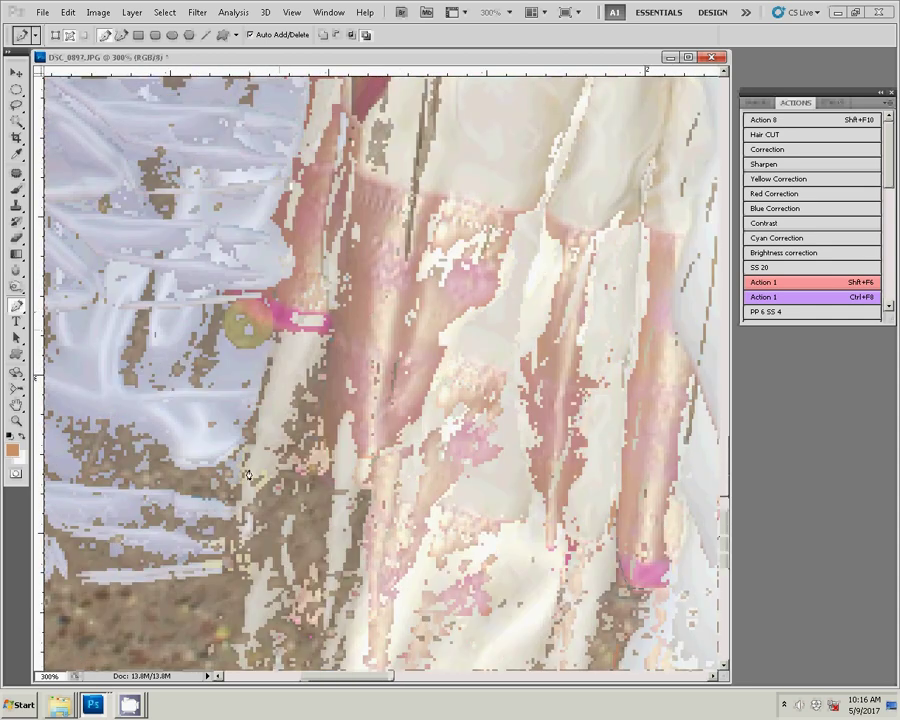
{"action": "left_click", "coordinate": [322, 215]}
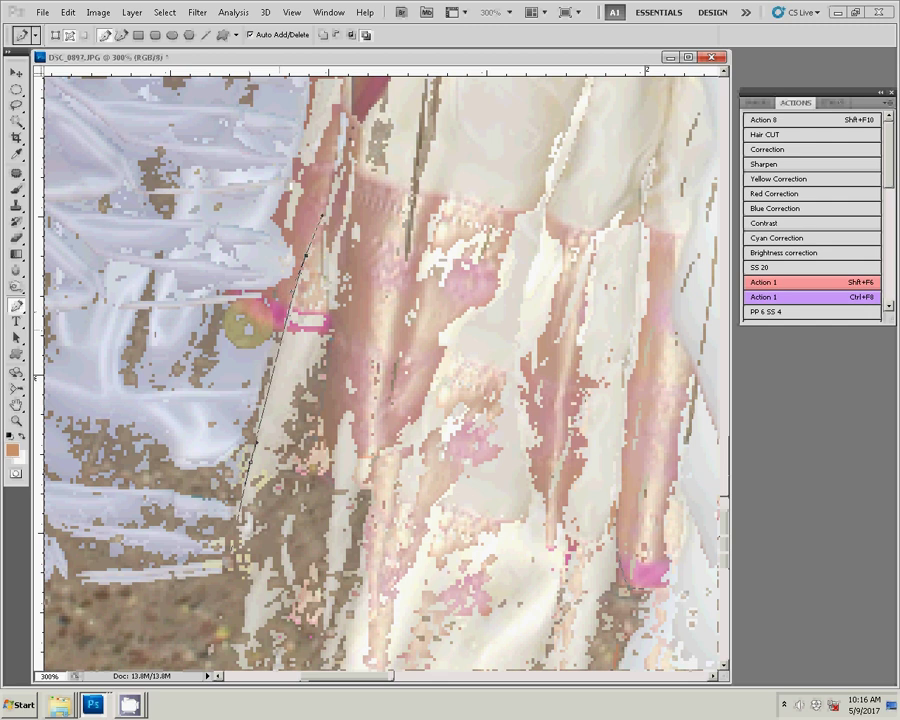
{"action": "left_click_drag", "start_coordinate": [355, 202], "coordinate": [313, 402]}
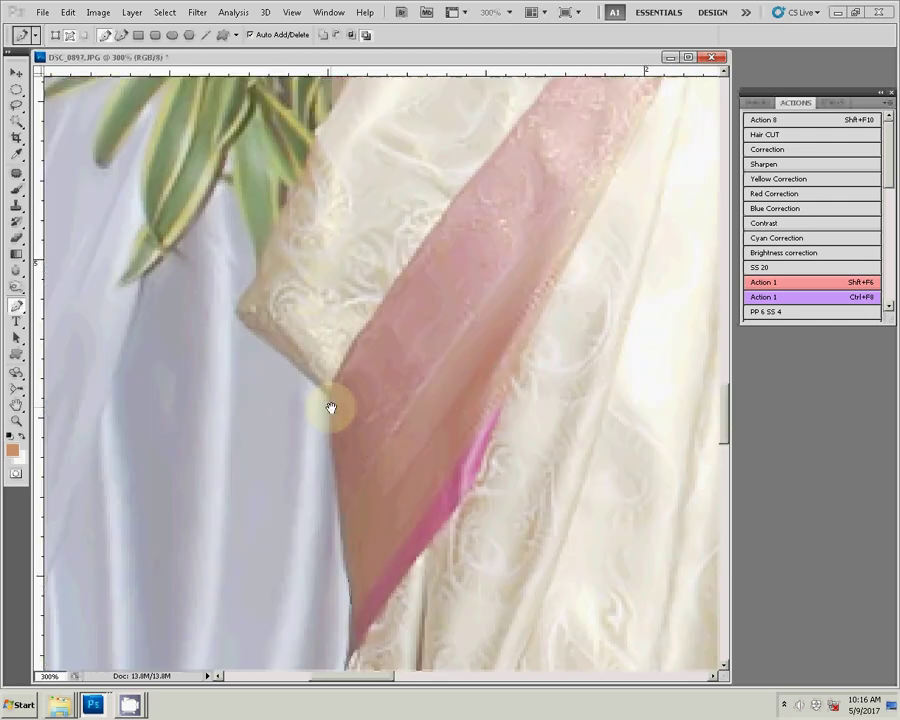
{"action": "left_click_drag", "start_coordinate": [331, 407], "coordinate": [308, 430]}
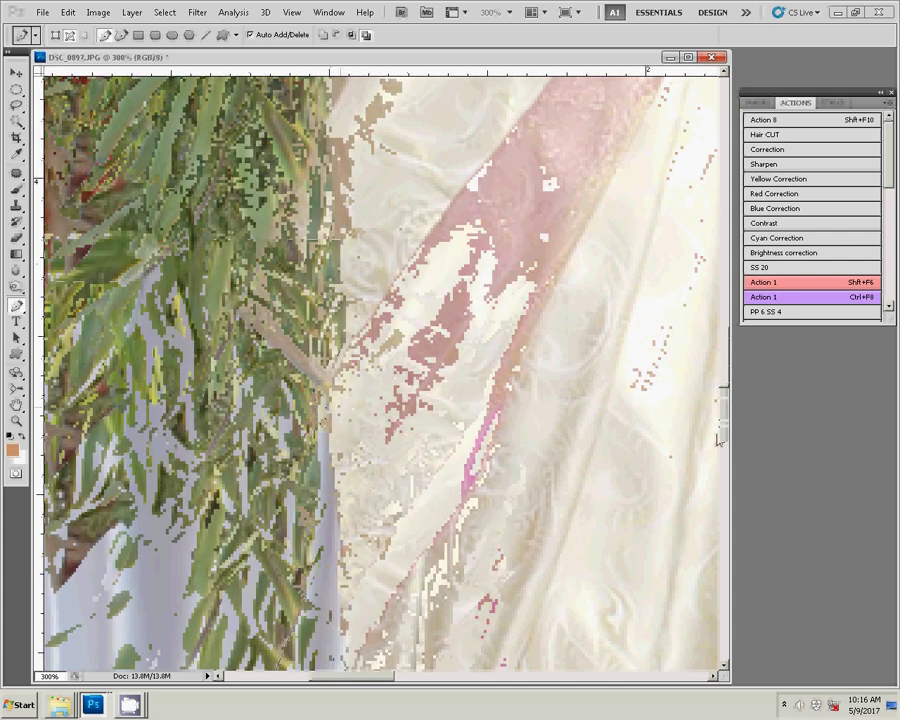
{"action": "key", "text": "ctrl+minus"}
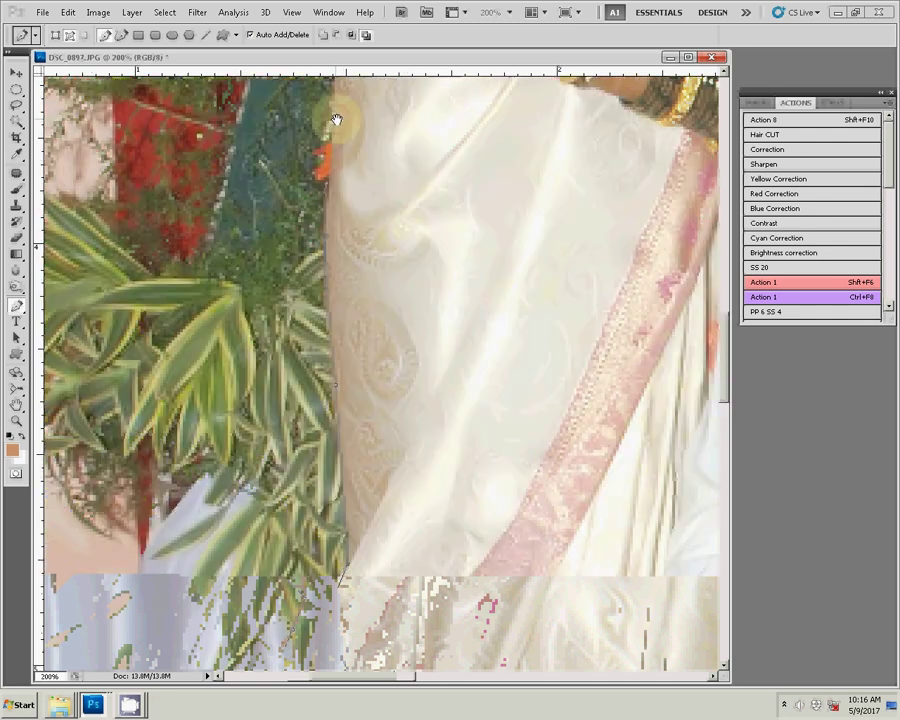
Extend the Pen outline from the bride's arm and shoulder up over the top of her hair.
{"action": "left_click_drag", "start_coordinate": [331, 120], "coordinate": [296, 401]}
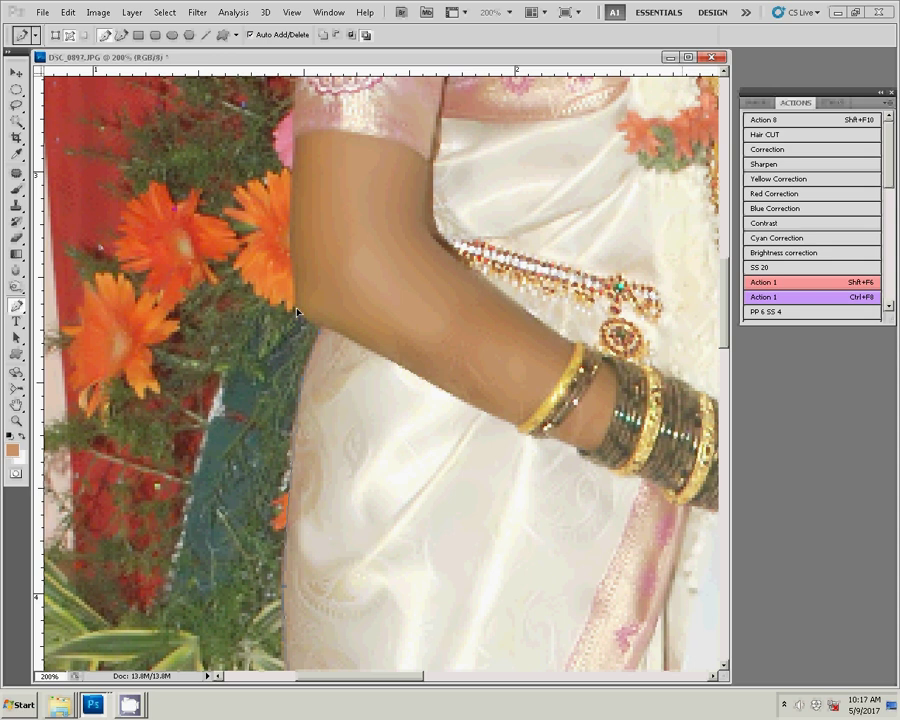
{"action": "left_click", "coordinate": [292, 232]}
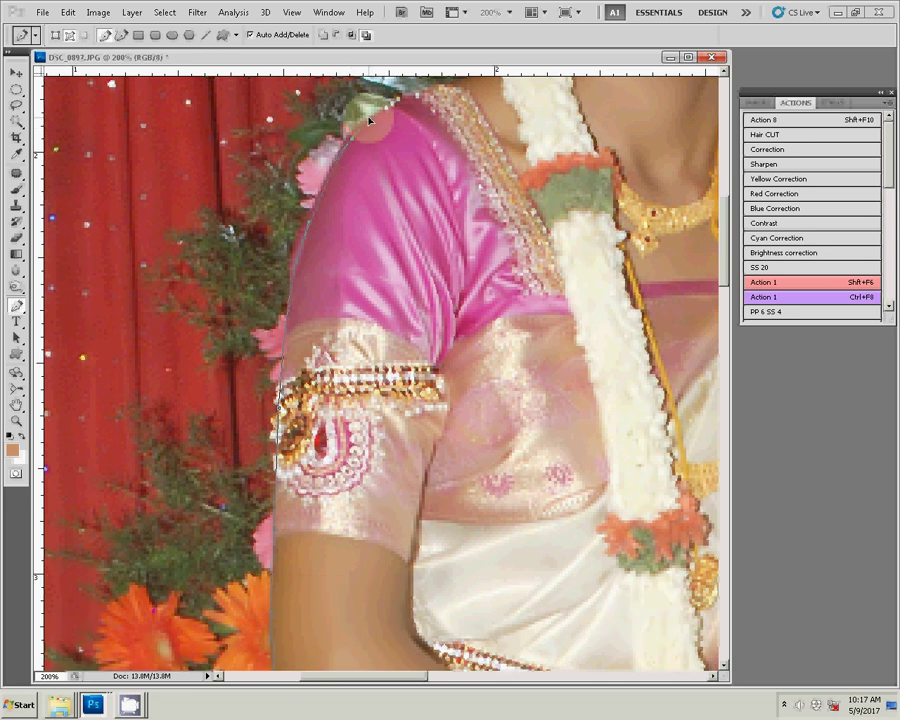
{"action": "left_click_drag", "start_coordinate": [369, 120], "coordinate": [150, 375]}
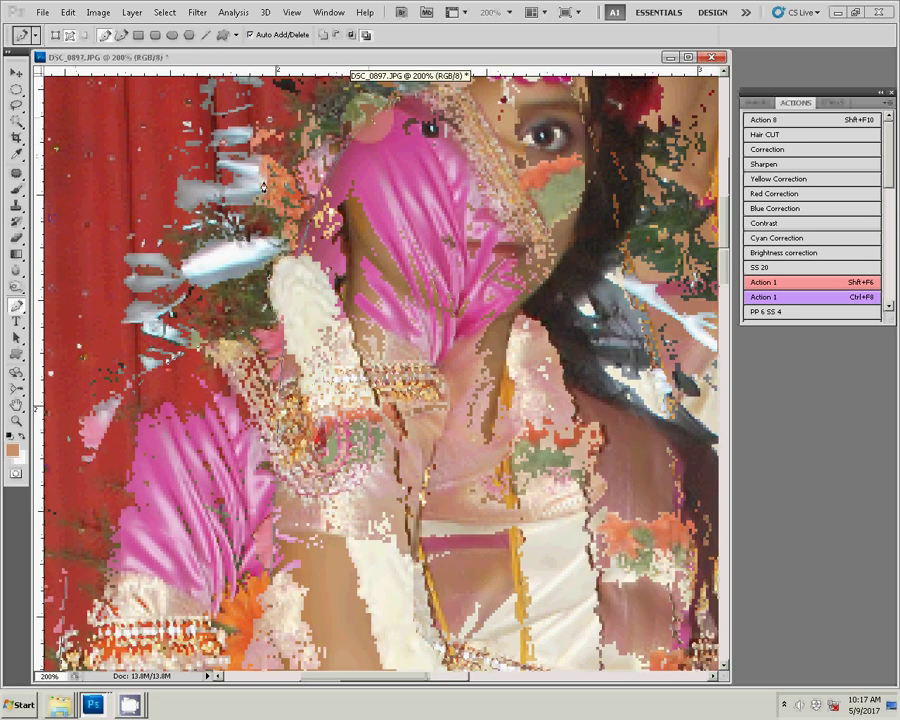
{"action": "mouse_move", "coordinate": [288, 256]}
{"action": "left_mouse_down"}
{"action": "mouse_move", "coordinate": [174, 441]}
{"action": "mouse_move", "coordinate": [156, 496]}
{"action": "left_mouse_up"}
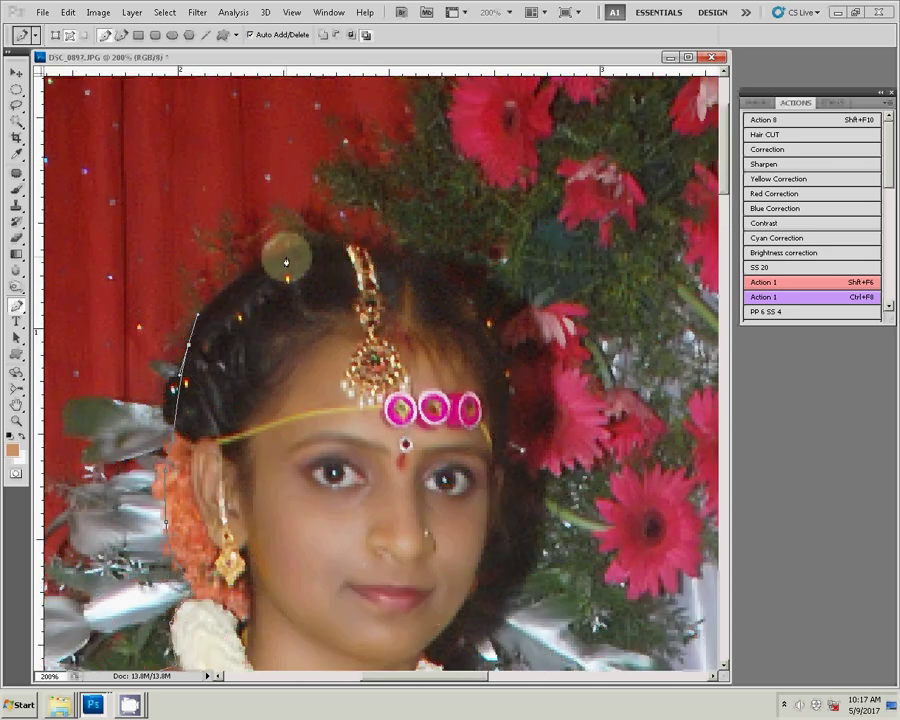
{"action": "left_click_drag", "start_coordinate": [291, 251], "coordinate": [327, 245]}
{"action": "left_click_drag", "start_coordinate": [426, 270], "coordinate": [469, 295]}
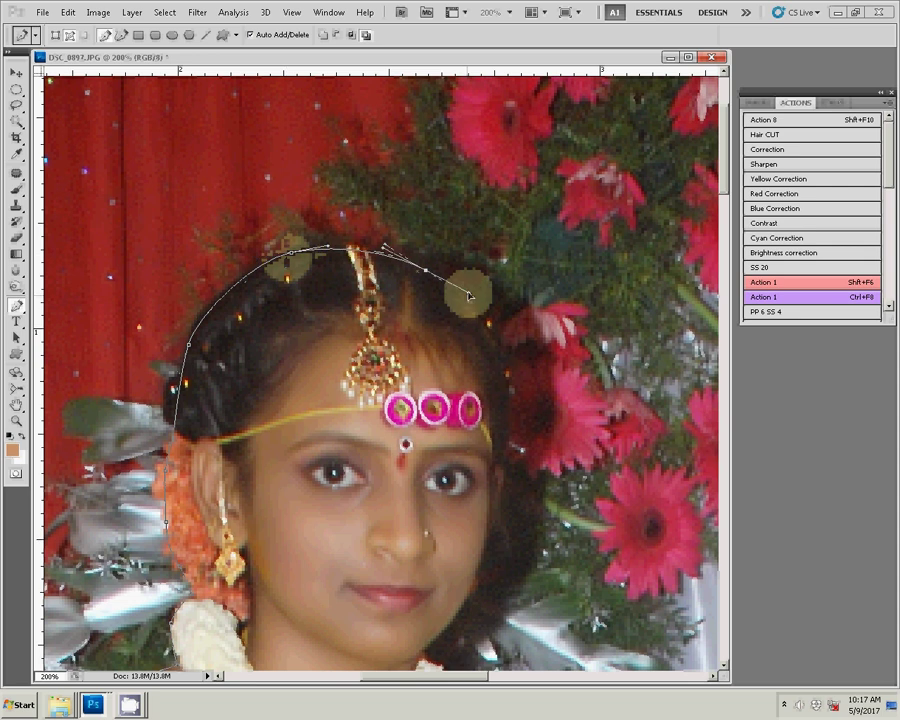
Continue the outline down the side of her face and onto the top of the groom's turban.
{"action": "left_click", "coordinate": [502, 498]}
{"action": "left_click", "coordinate": [488, 546]}
{"action": "left_click_drag", "start_coordinate": [488, 546], "coordinate": [443, 268]}
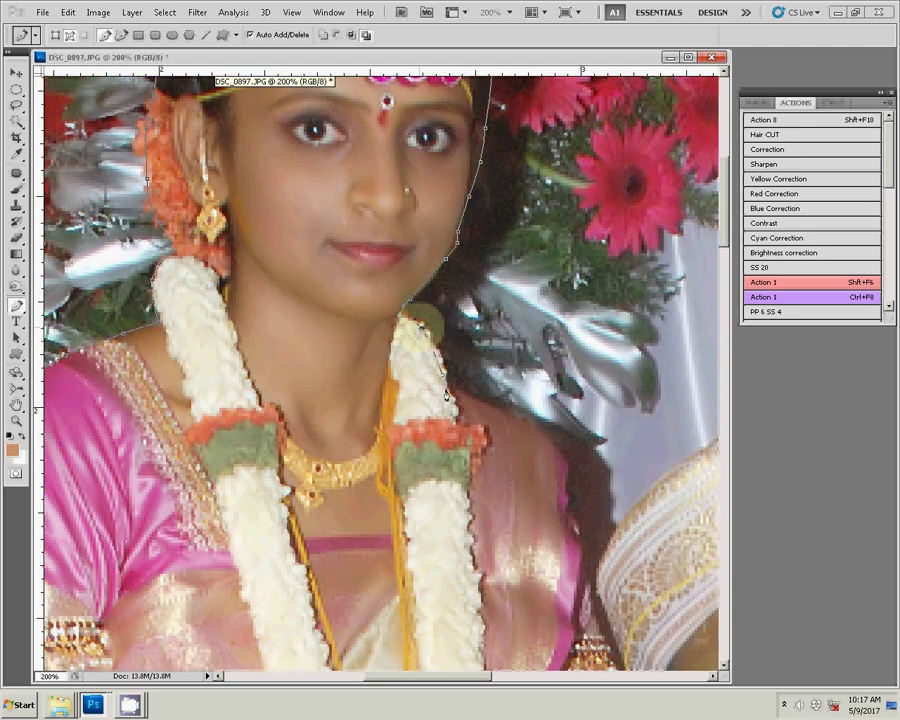
{"action": "left_click_drag", "start_coordinate": [425, 375], "coordinate": [362, 206]}
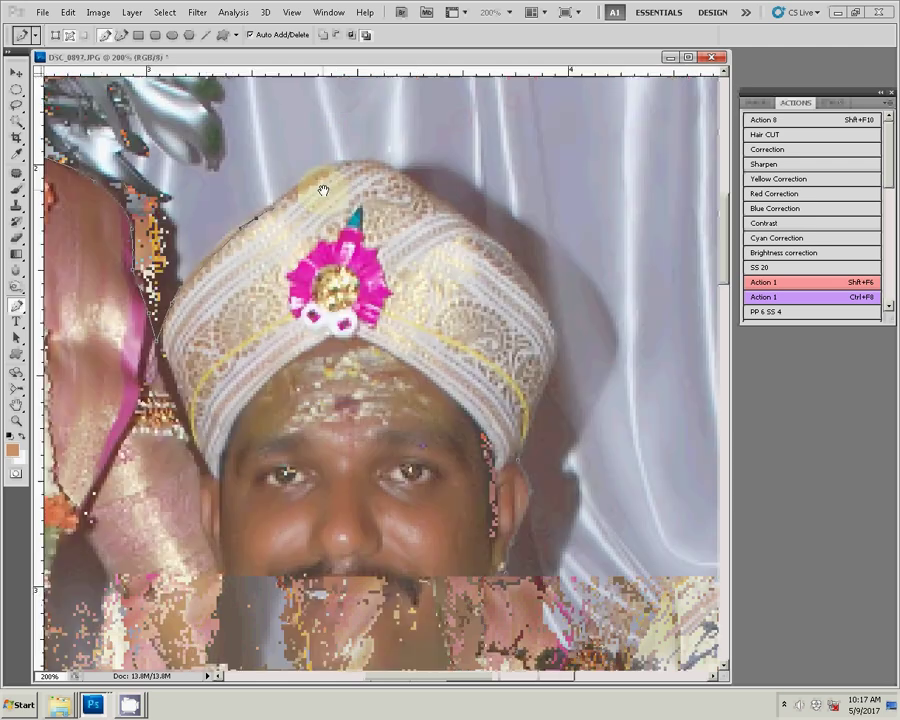
{"action": "left_click", "coordinate": [461, 228]}
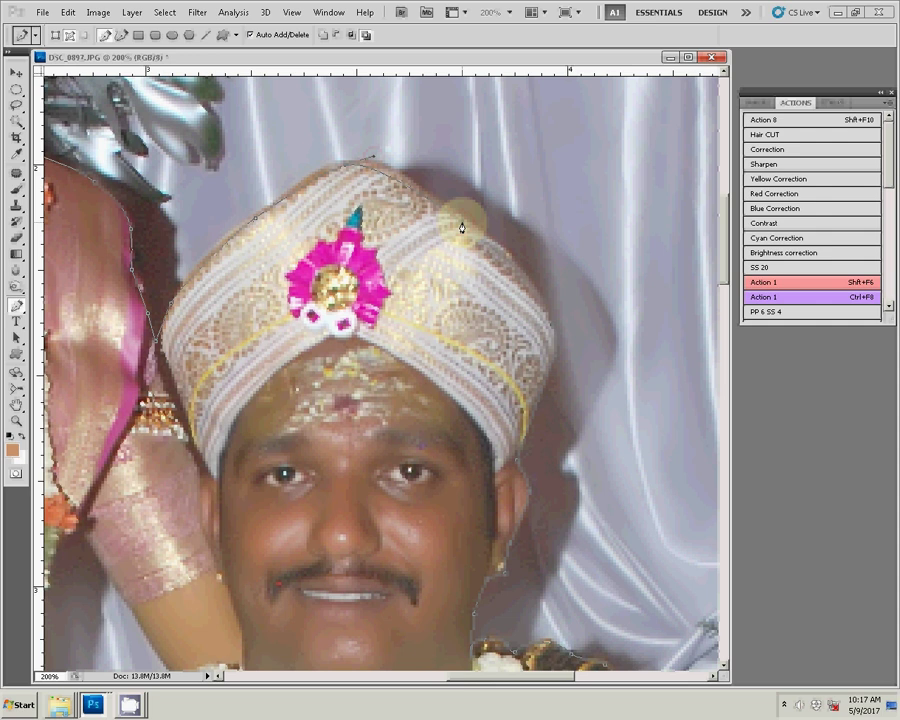
Turn the traced path into a selection and copy the couple onto a new layer.
{"action": "right_click", "coordinate": [398, 211]}
{"action": "left_click", "coordinate": [420, 266]}
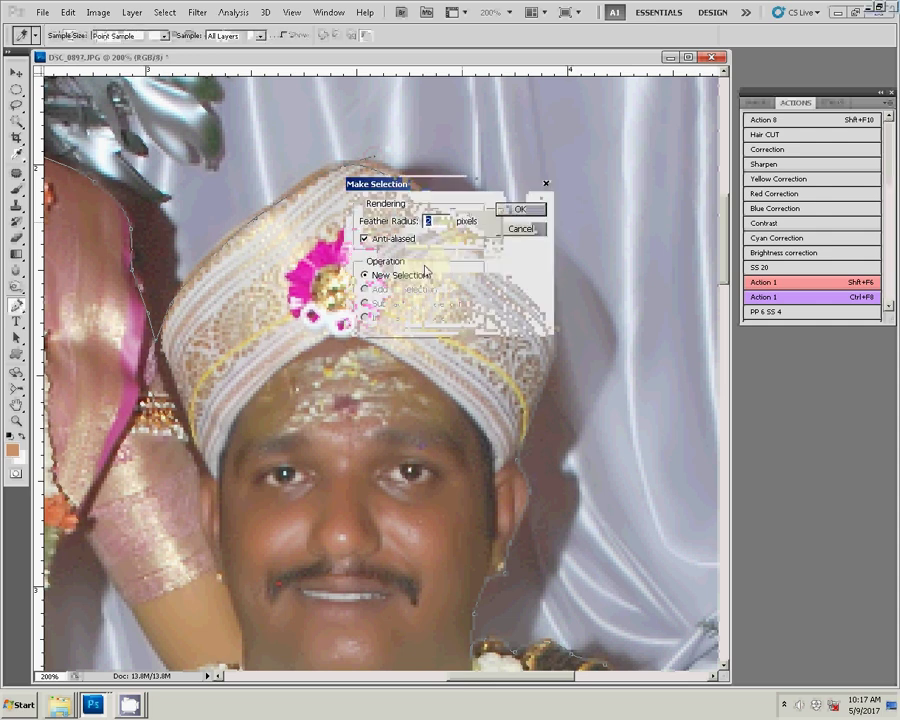
{"action": "left_click", "coordinate": [514, 207]}
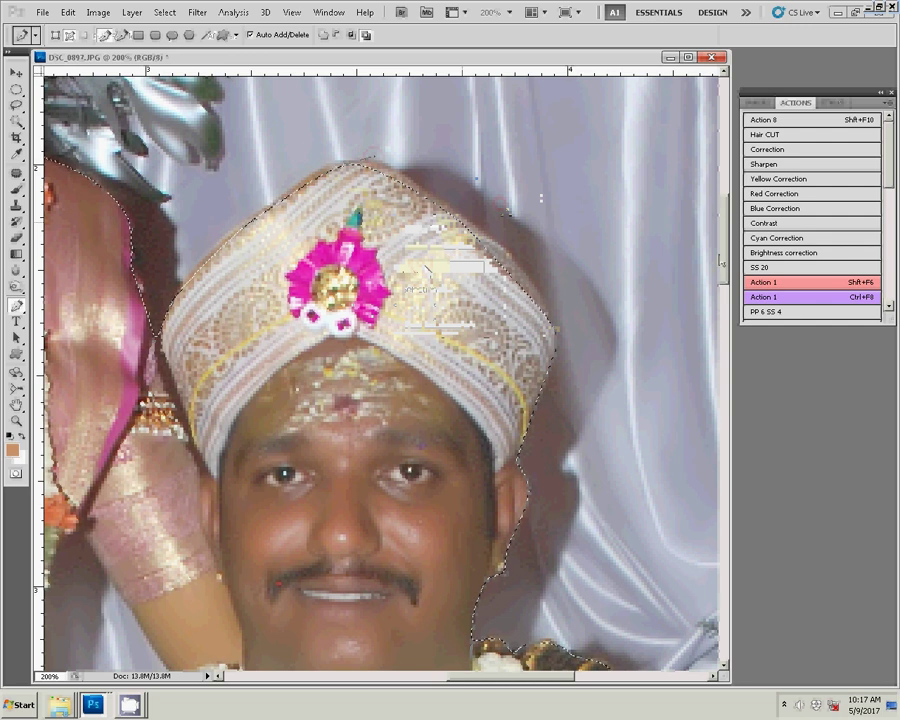
{"action": "left_click", "coordinate": [132, 12]}
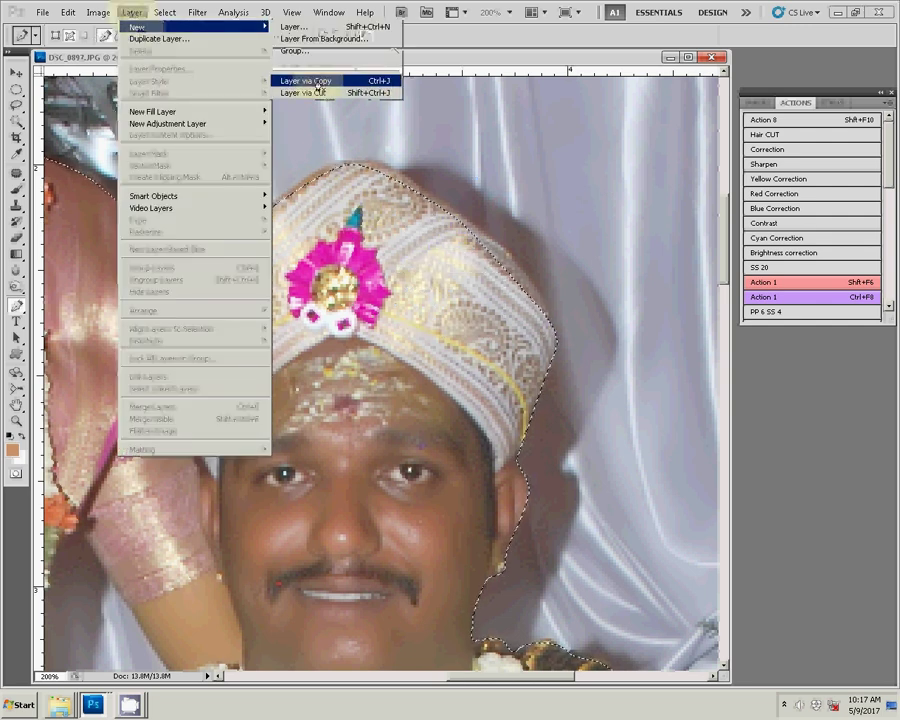
{"action": "left_click", "coordinate": [318, 82]}
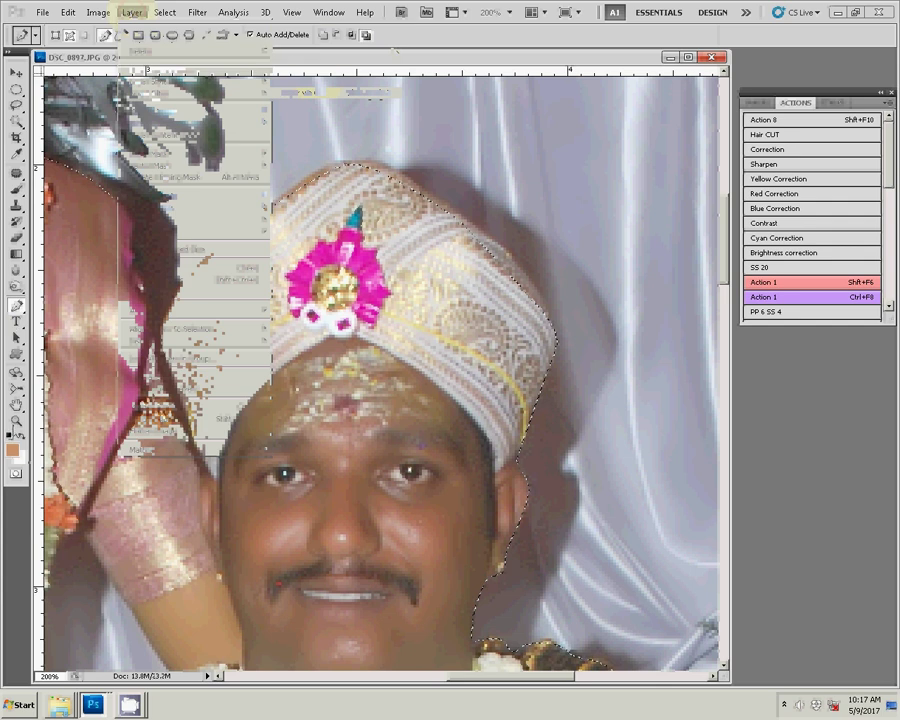
Fit the photo on screen, hide the Background layer, and zoom to 300% on the bride's hand.
{"action": "key", "text": "z"}
{"action": "right_click", "coordinate": [414, 347]}
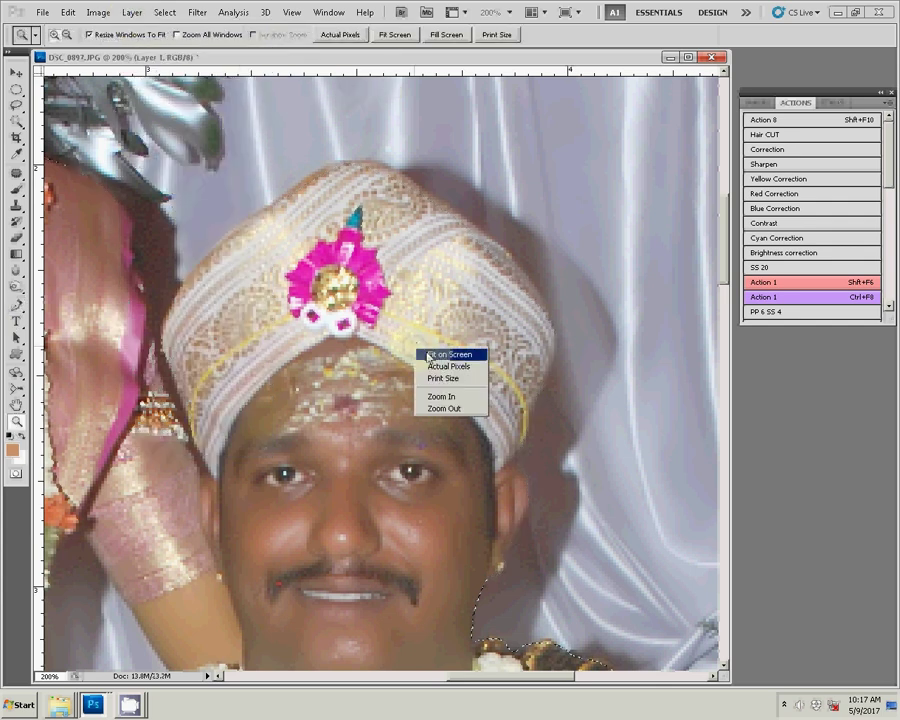
{"action": "left_click", "coordinate": [428, 355]}
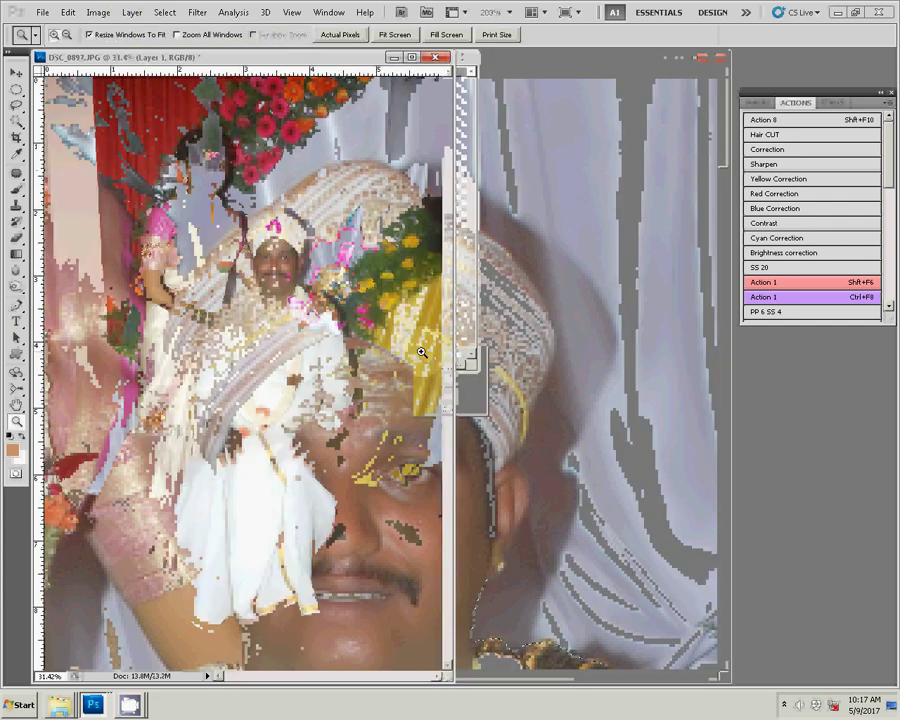
{"action": "left_click", "coordinate": [757, 102]}
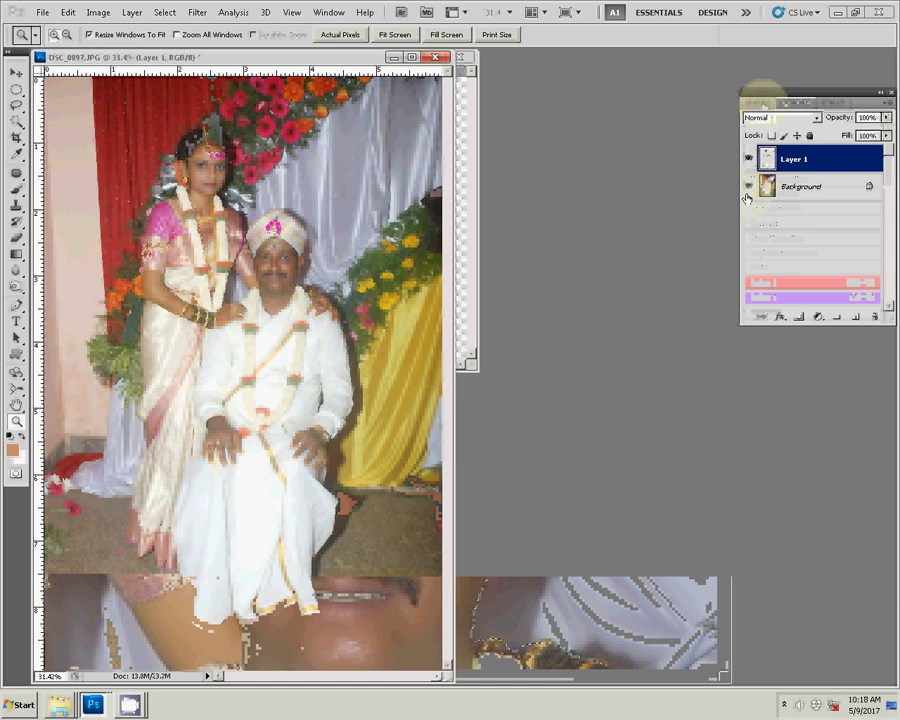
{"action": "left_click", "coordinate": [748, 187]}
{"action": "left_click", "coordinate": [292, 336]}
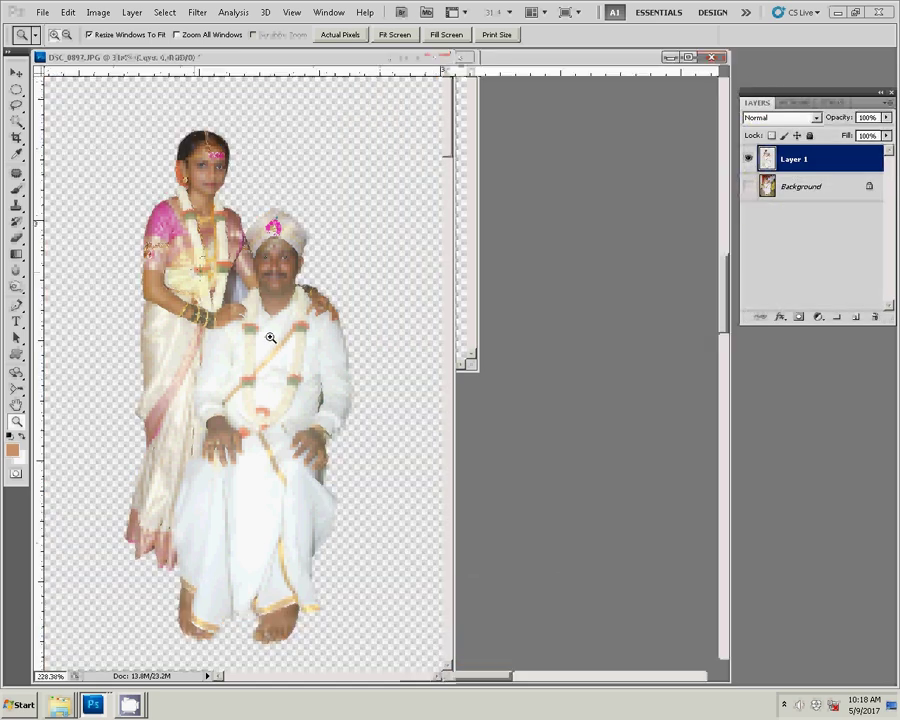
{"action": "left_click", "coordinate": [436, 377]}
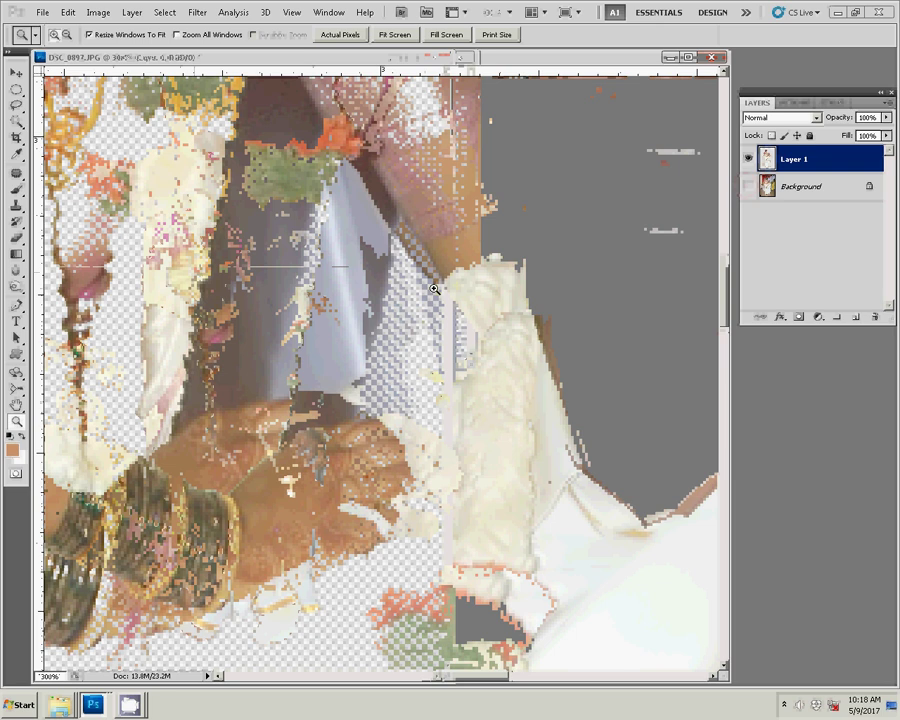
Trace a closed path around the backdrop gap between the bride's arm and the groom's garland.
{"action": "key", "text": "p"}
{"action": "left_click_drag", "start_coordinate": [432, 291], "coordinate": [420, 325]}
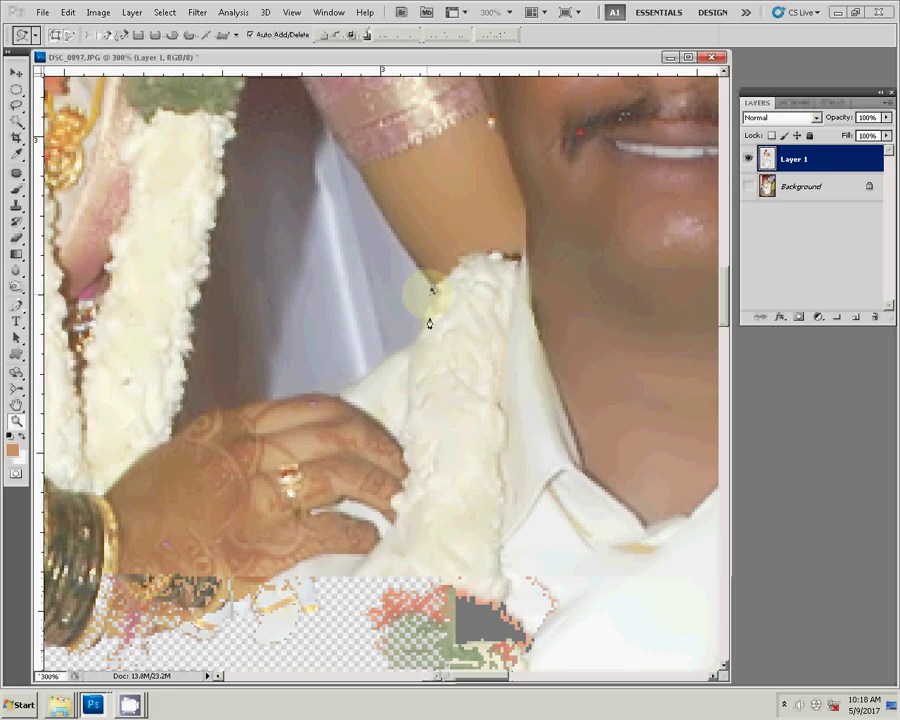
{"action": "left_click", "coordinate": [344, 392]}
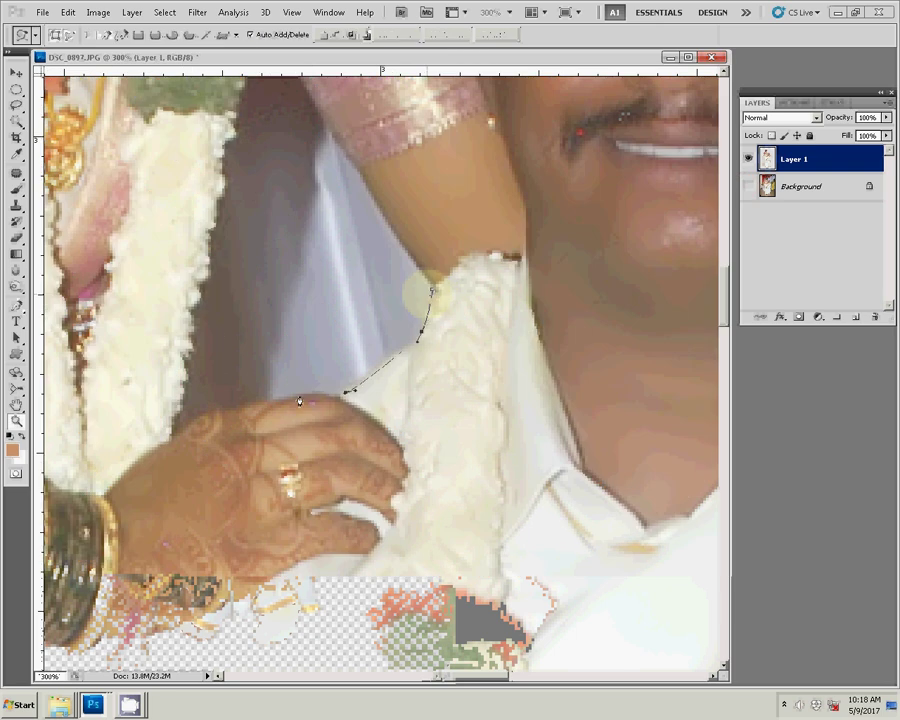
{"action": "left_click", "coordinate": [176, 432]}
{"action": "left_click", "coordinate": [209, 224]}
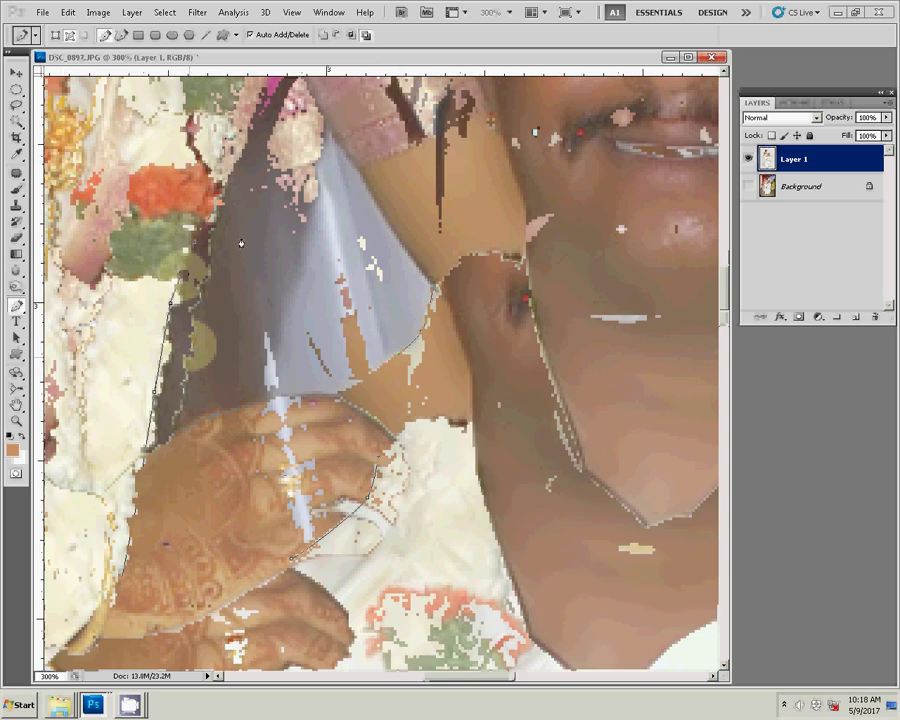
{"action": "left_click", "coordinate": [378, 459]}
Make the gap path a selection, delete the backdrop inside it, and fit the photo on screen.
{"action": "right_click", "coordinate": [288, 272]}
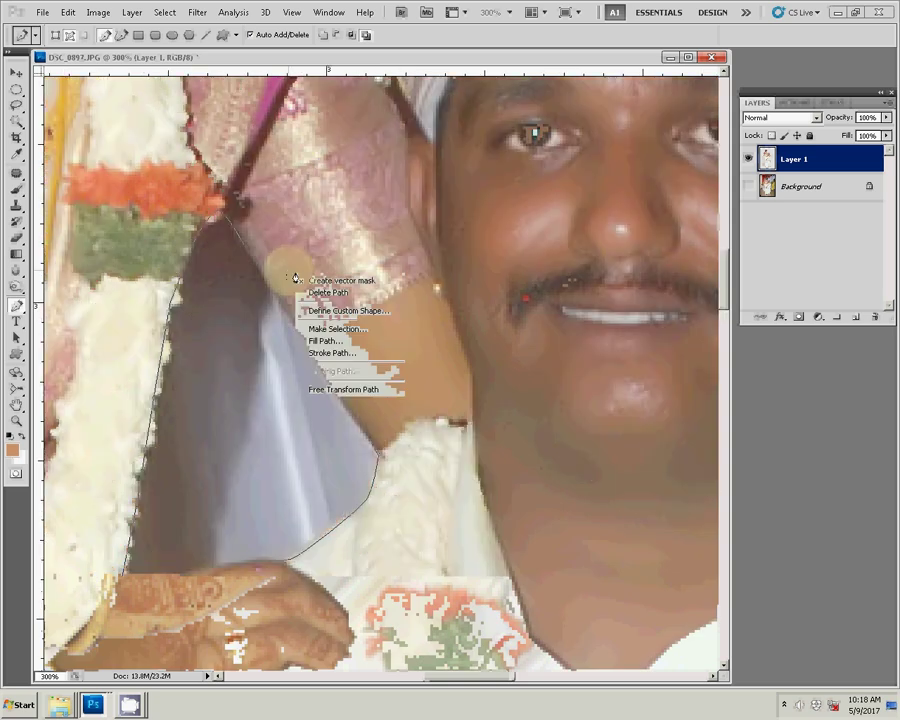
{"action": "left_click", "coordinate": [325, 329]}
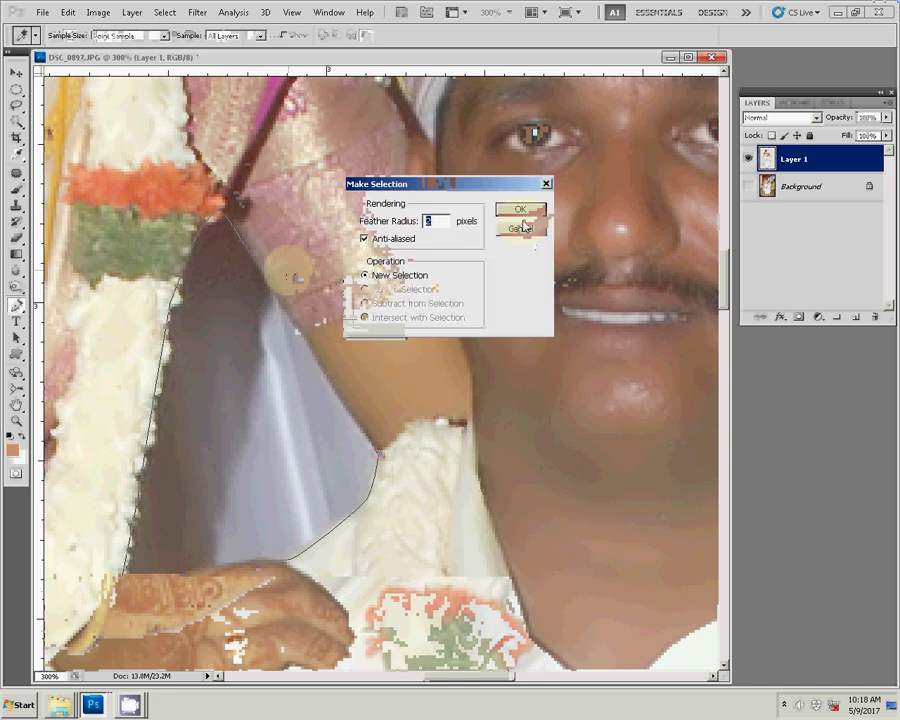
{"action": "left_click", "coordinate": [520, 210]}
{"action": "key", "text": "Delete"}
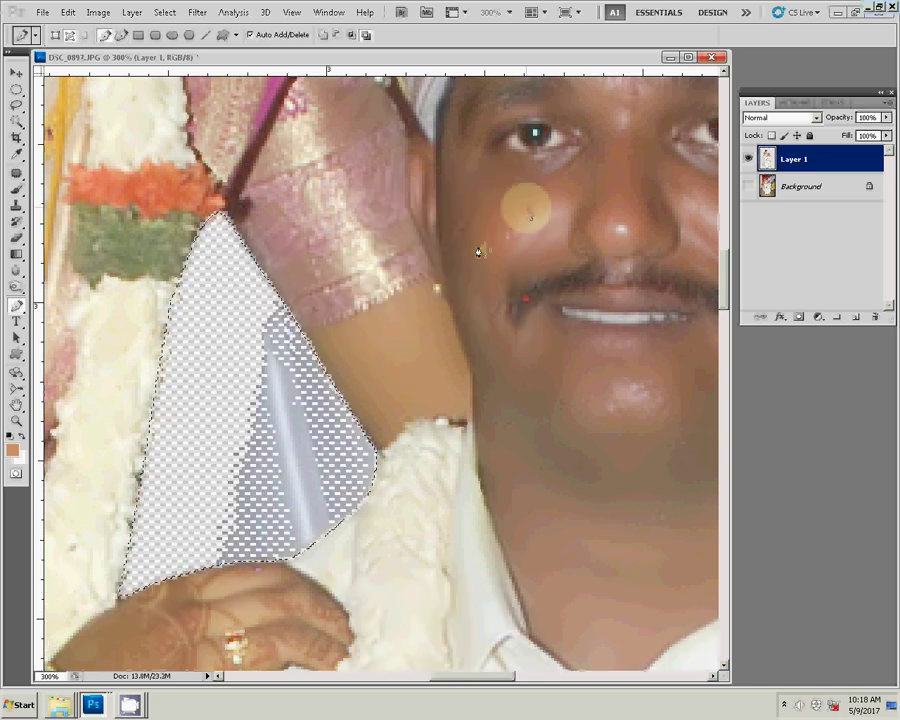
{"action": "key", "text": "z"}
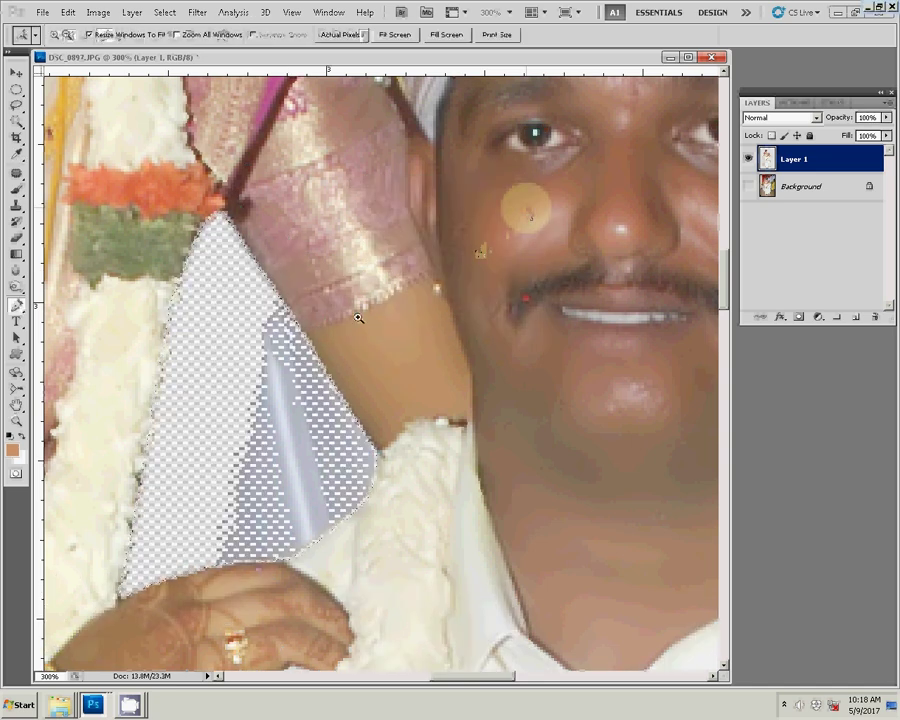
{"action": "right_click", "coordinate": [357, 306]}
{"action": "left_click", "coordinate": [369, 311]}
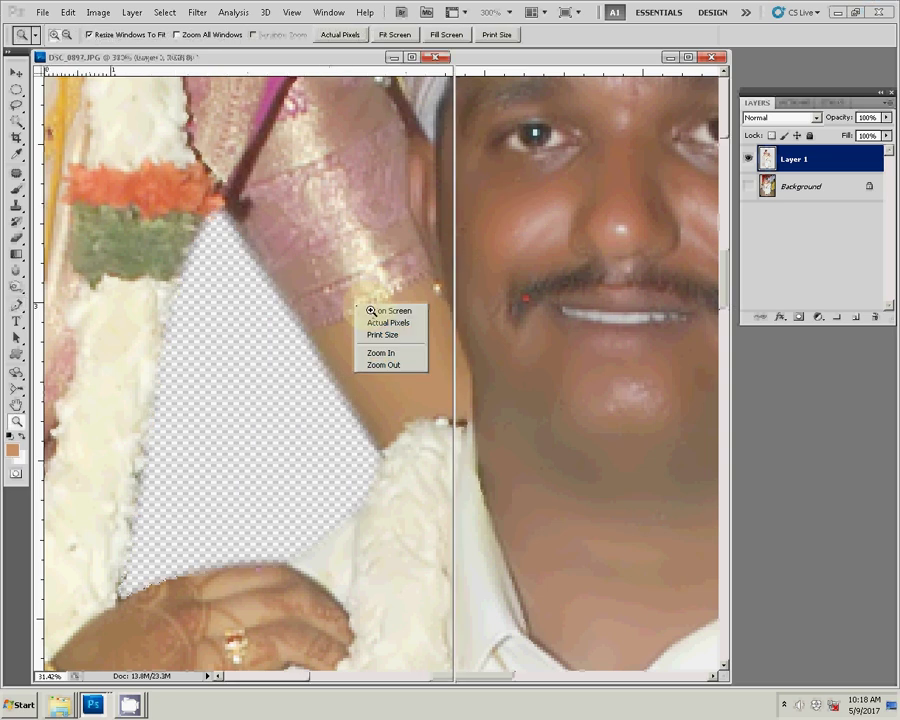
{"action": "key", "text": "v"}
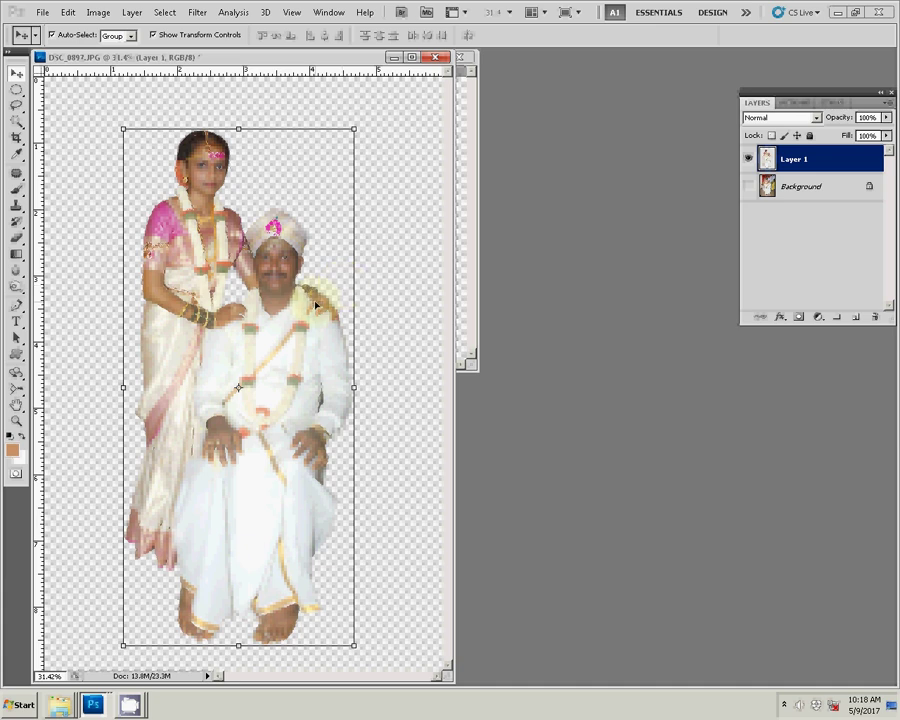
Save the image as DSC_0897.psd in the psd folder, accepting the Photoshop format compatibility options.
{"action": "key", "text": "ctrl+shift+s"}
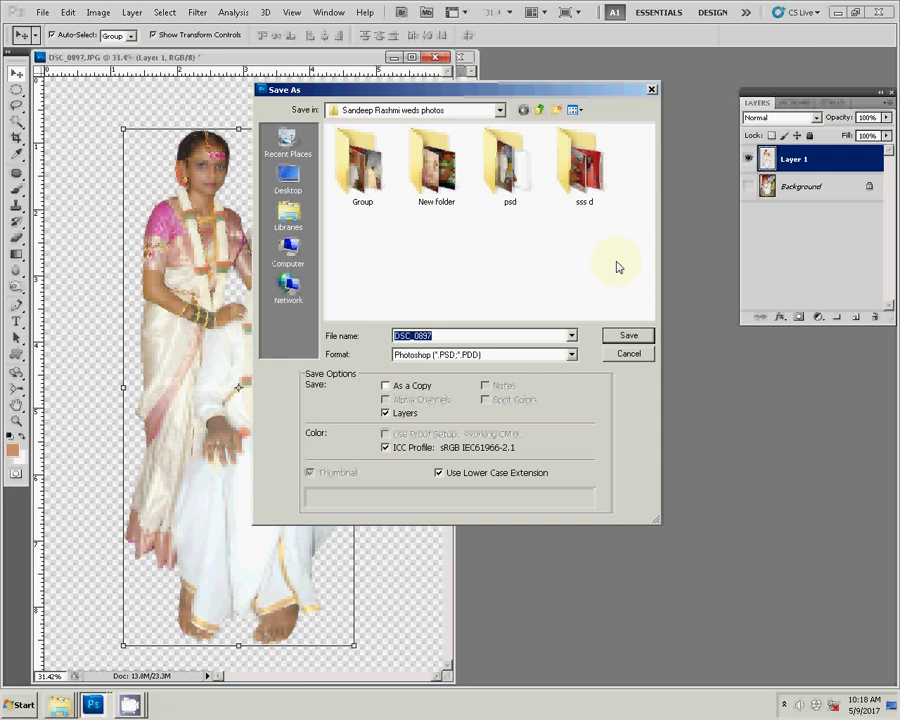
{"action": "double_click", "coordinate": [510, 165]}
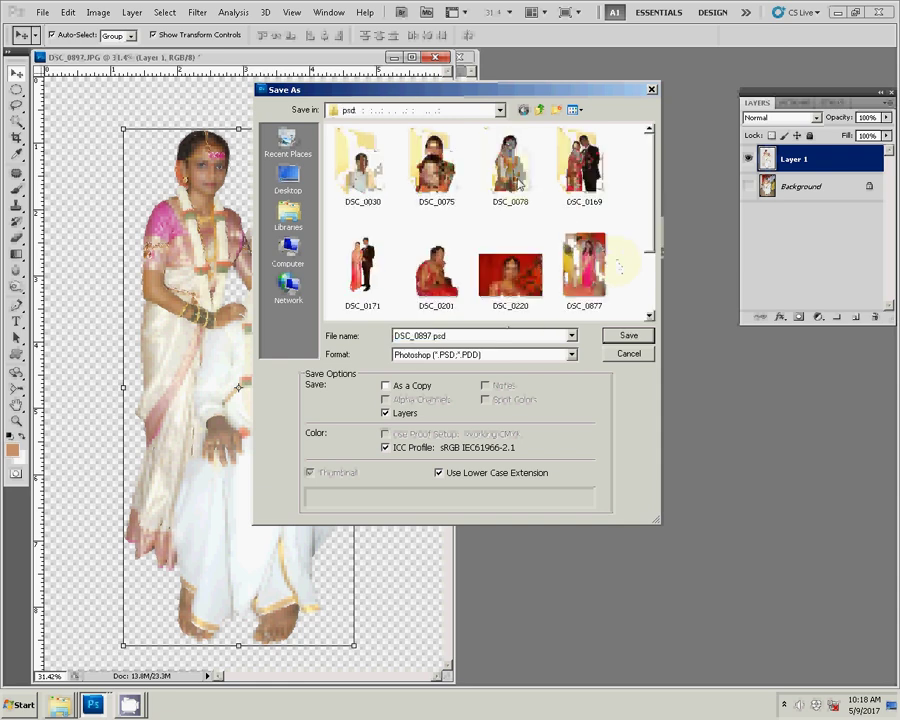
{"action": "left_click", "coordinate": [620, 337]}
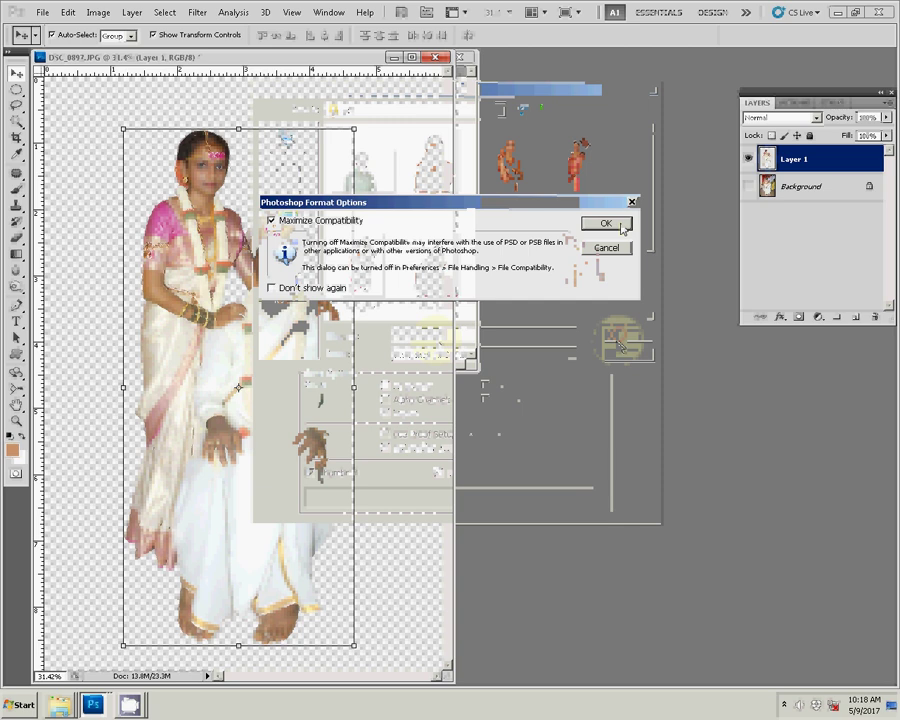
{"action": "key", "text": "Return"}
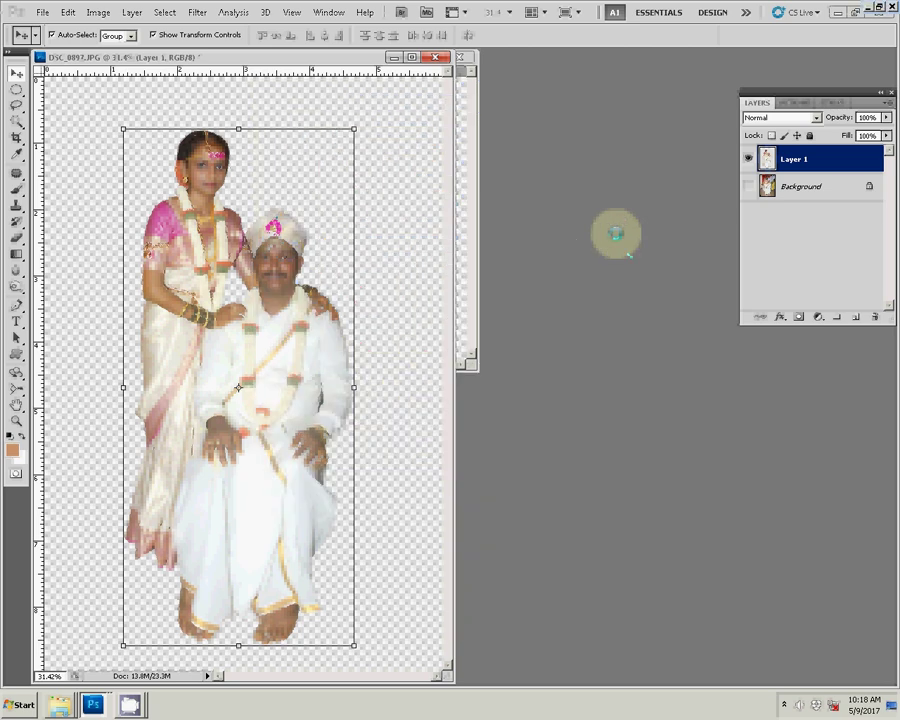
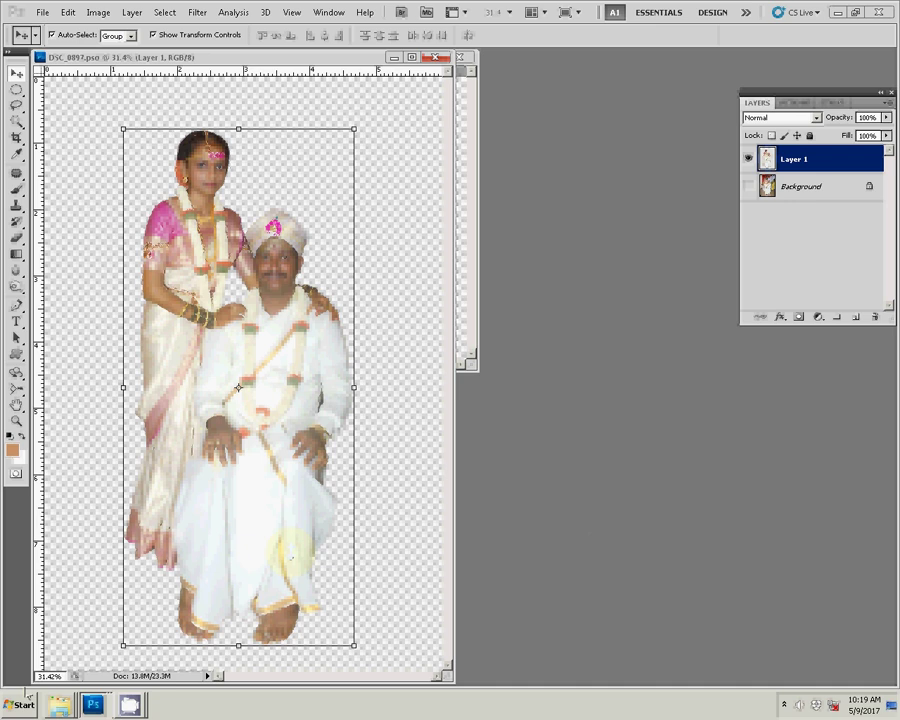
Browse to Local Disk (H:) and open the Karizma Seenary folder of album design thumbnails.
{"action": "left_click", "coordinate": [20, 705]}
{"action": "left_click", "coordinate": [224, 497]}
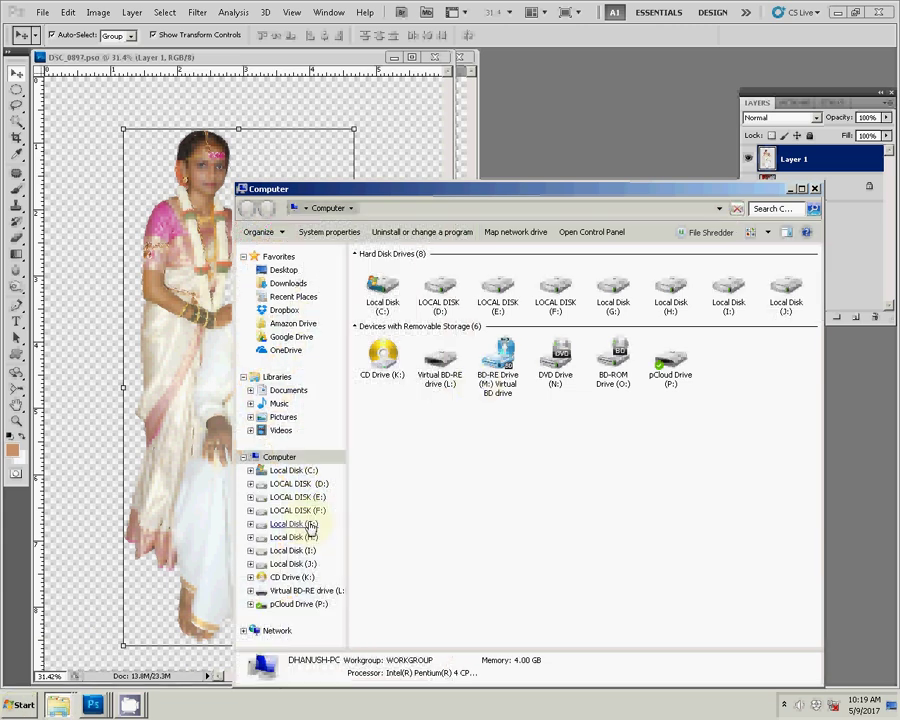
{"action": "left_click", "coordinate": [293, 523]}
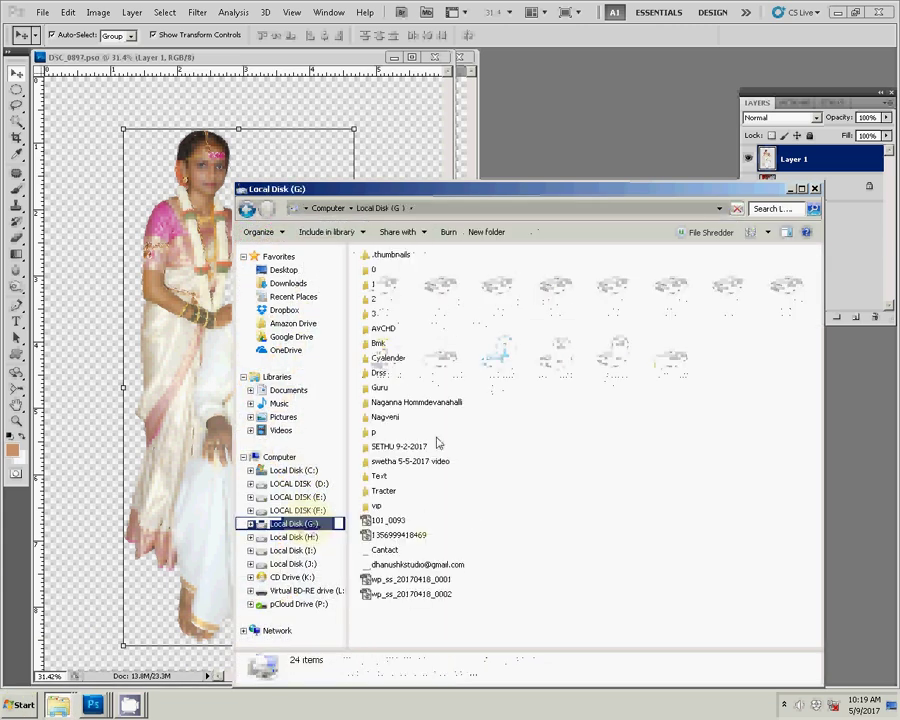
{"action": "left_click", "coordinate": [293, 537]}
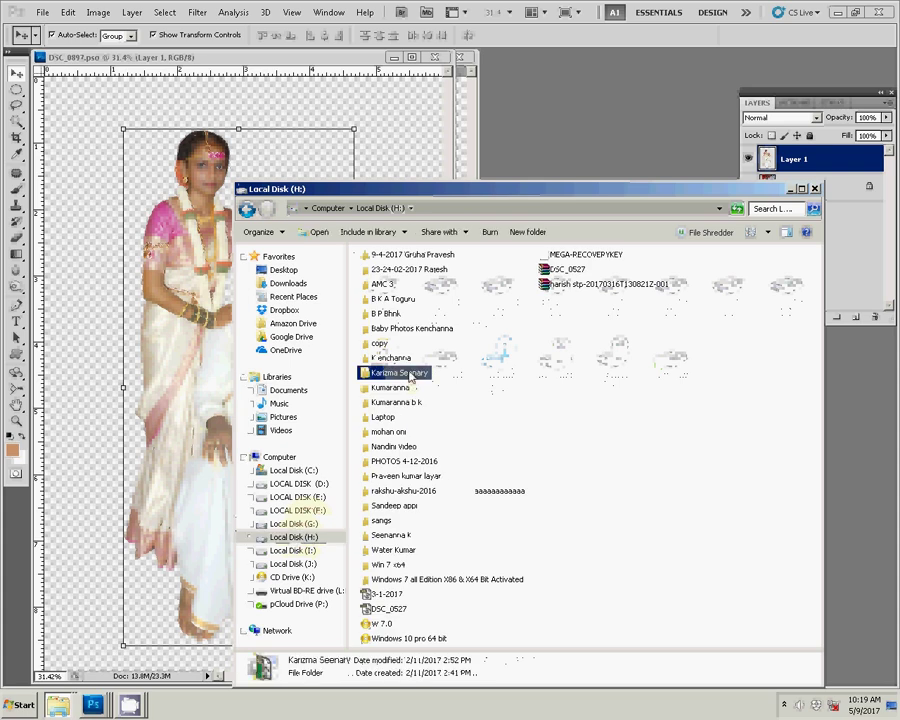
{"action": "double_click", "coordinate": [405, 373]}
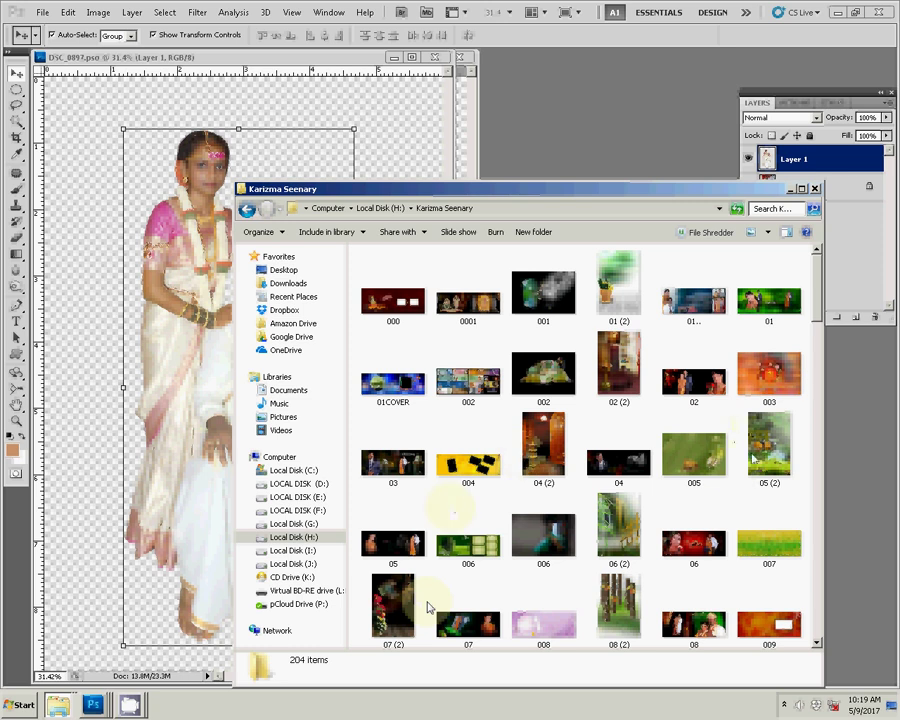
{"action": "scroll", "coordinate": [745, 462], "scroll_direction": "down", "scroll_amount": 2}
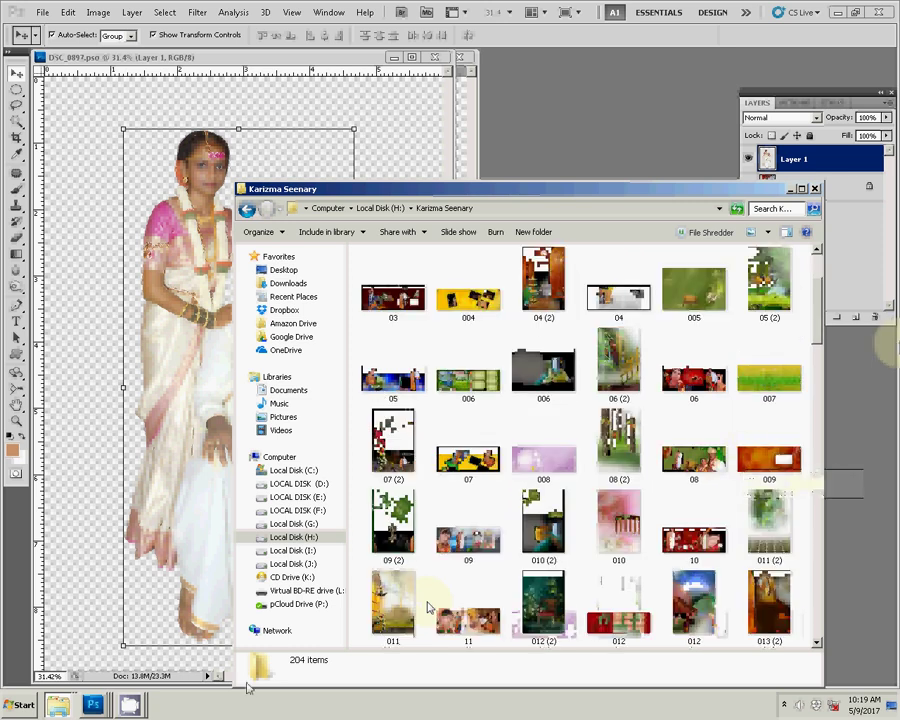
Drag the couple cut-out into 0034.psd and move it onto the left red/black page.
{"action": "left_click", "coordinate": [129, 705]}
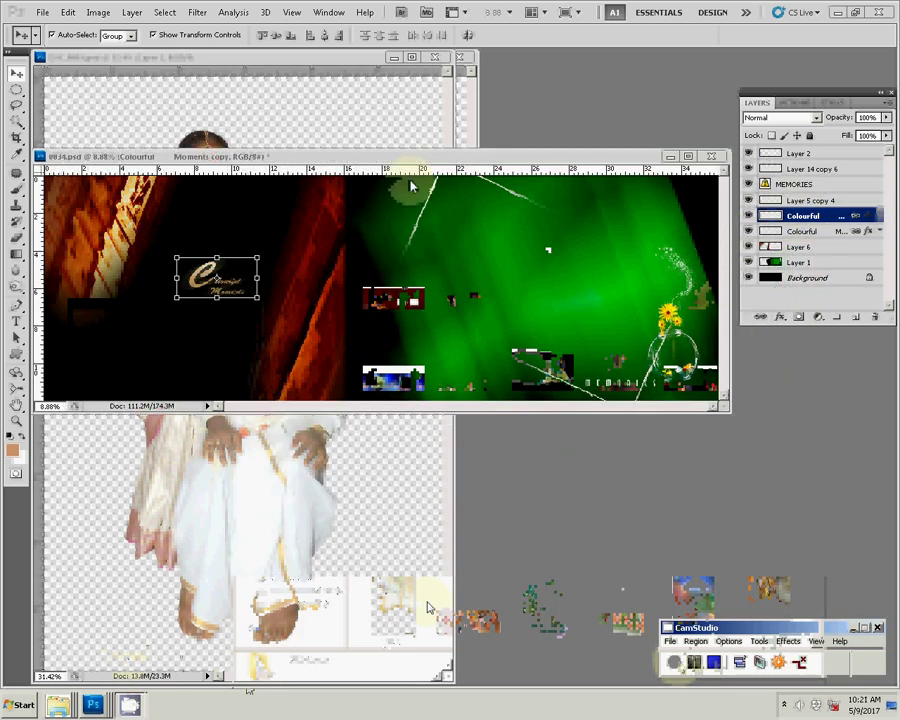
{"action": "mouse_move", "coordinate": [409, 155]}
{"action": "left_mouse_down"}
{"action": "mouse_move", "coordinate": [463, 188]}
{"action": "mouse_move", "coordinate": [277, 215]}
{"action": "left_mouse_up"}
{"action": "left_click", "coordinate": [277, 215]}
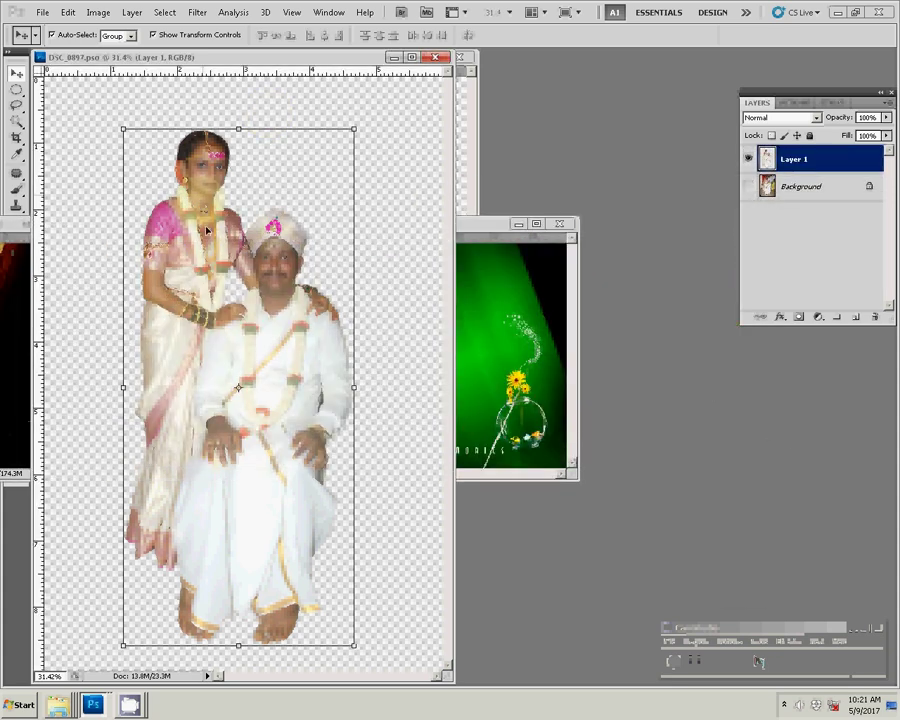
{"action": "left_click_drag", "start_coordinate": [203, 197], "coordinate": [514, 350]}
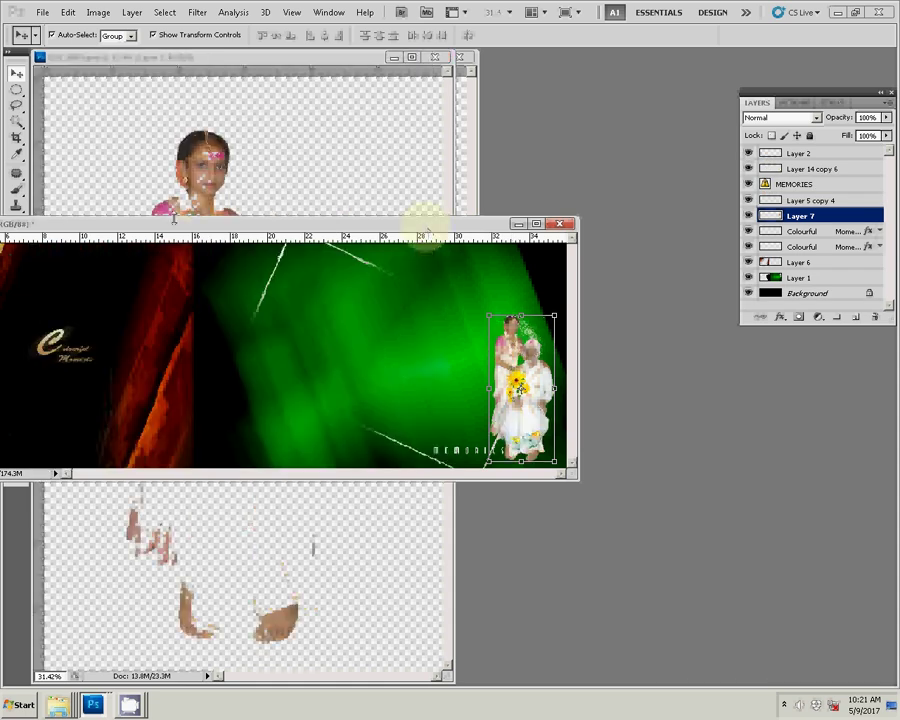
{"action": "left_click_drag", "start_coordinate": [425, 222], "coordinate": [366, 243]}
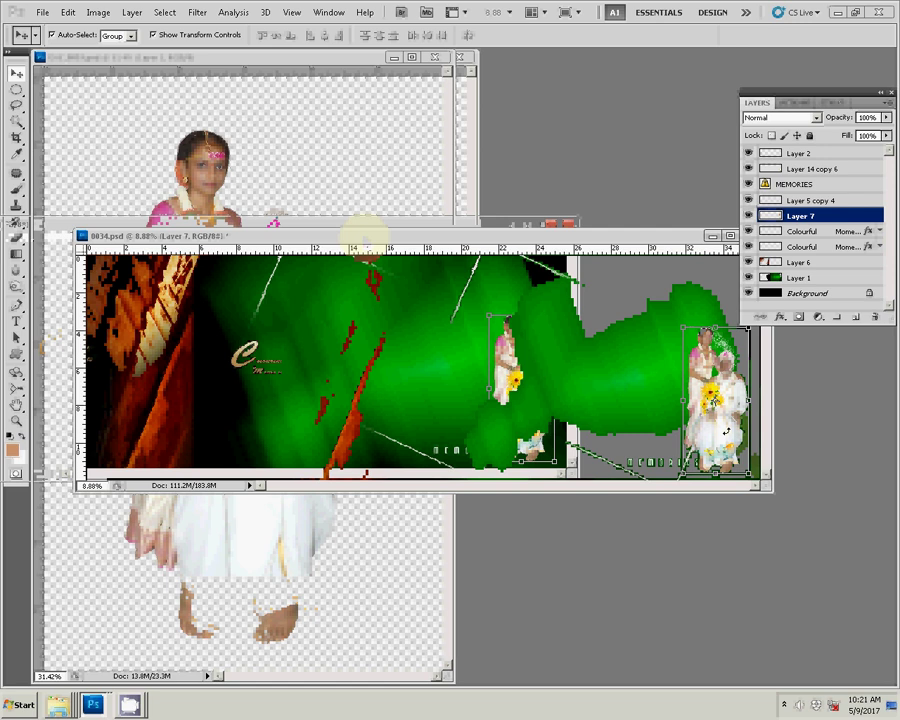
{"action": "left_click_drag", "start_coordinate": [729, 437], "coordinate": [166, 408]}
Enlarge the couple to 126% with Free Transform and nudge it up and left.
{"action": "key", "text": "ctrl+t"}
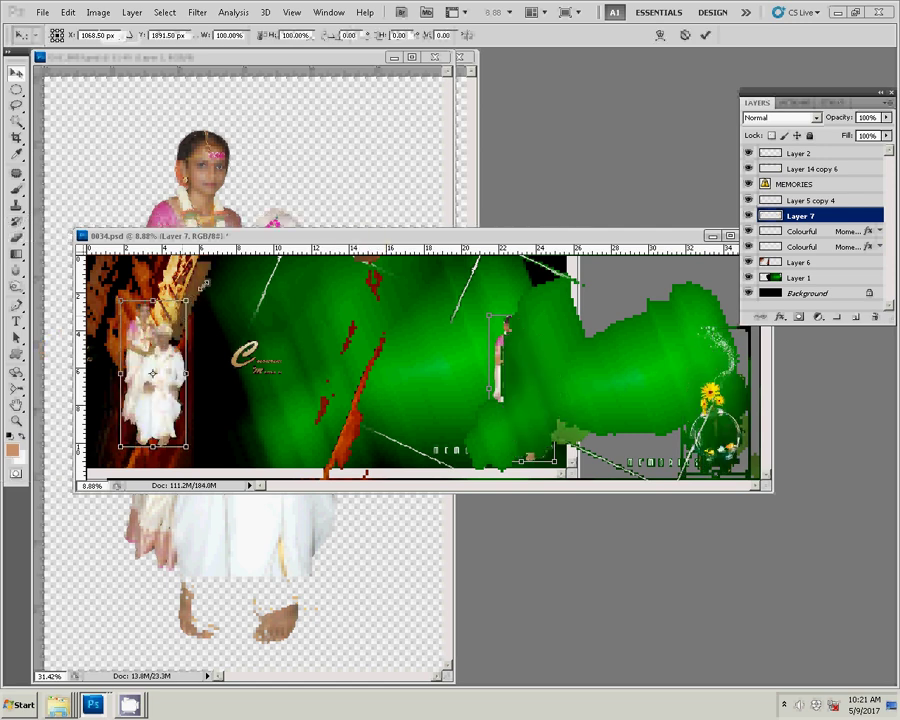
{"action": "left_click_drag", "start_coordinate": [203, 284], "coordinate": [213, 284]}
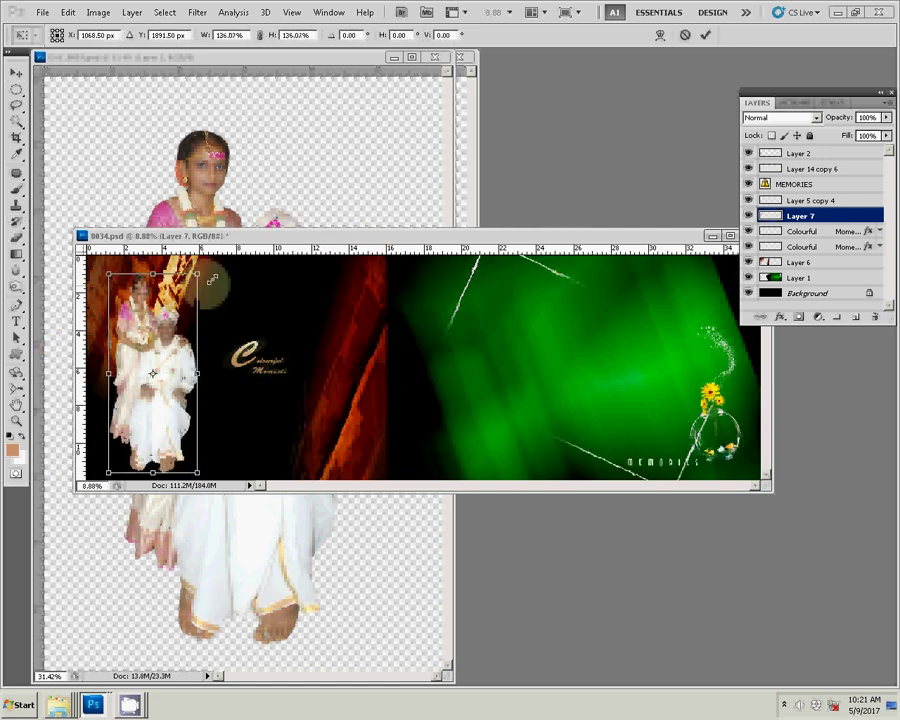
{"action": "key", "text": "Return"}
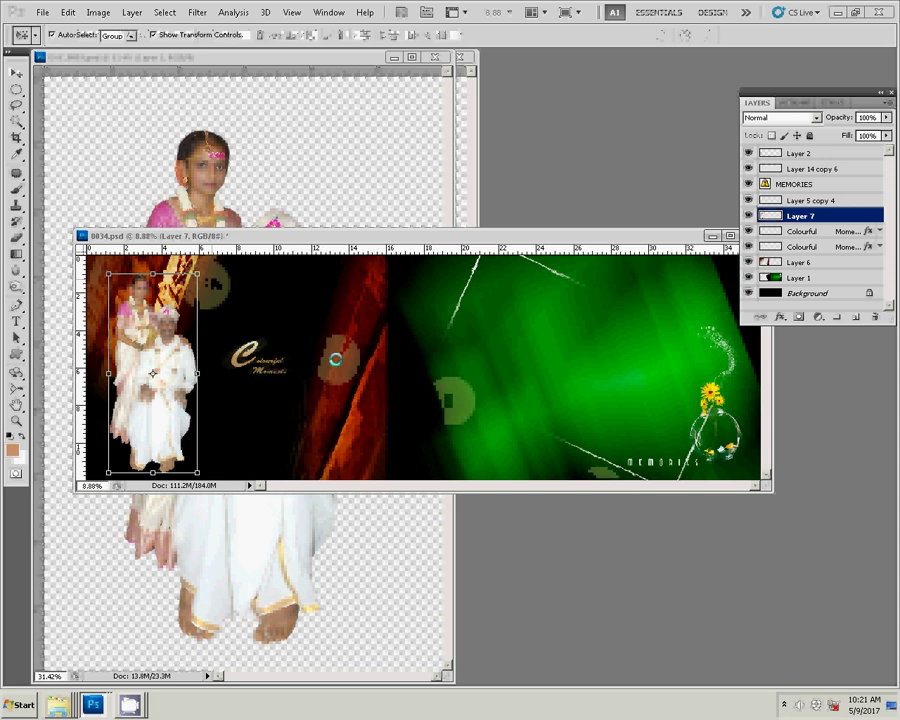
{"action": "left_click_drag", "start_coordinate": [153, 373], "coordinate": [140, 362]}
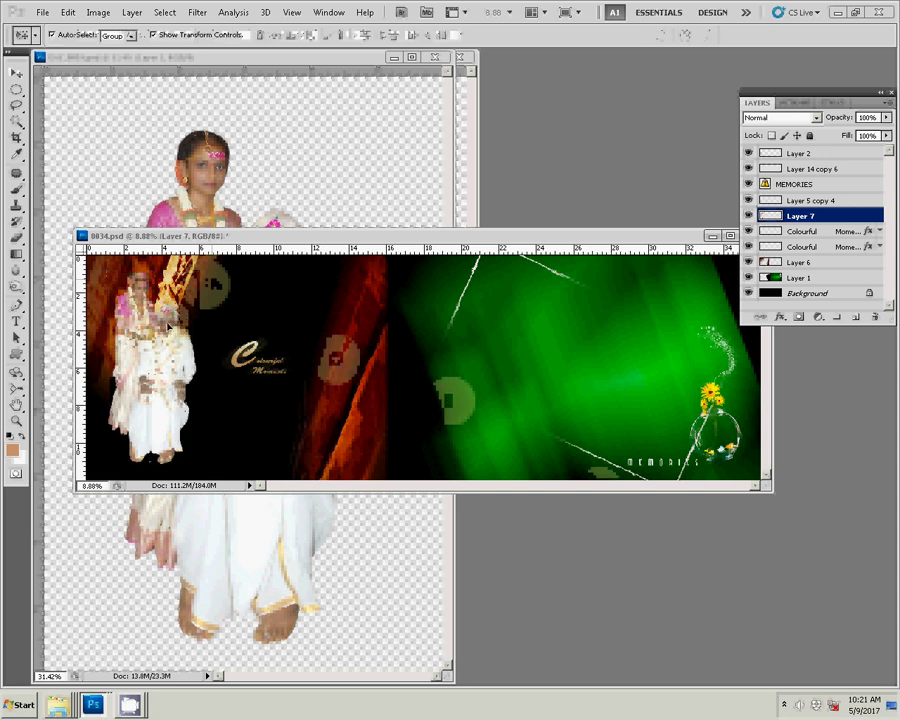
{"action": "left_click", "coordinate": [236, 74]}
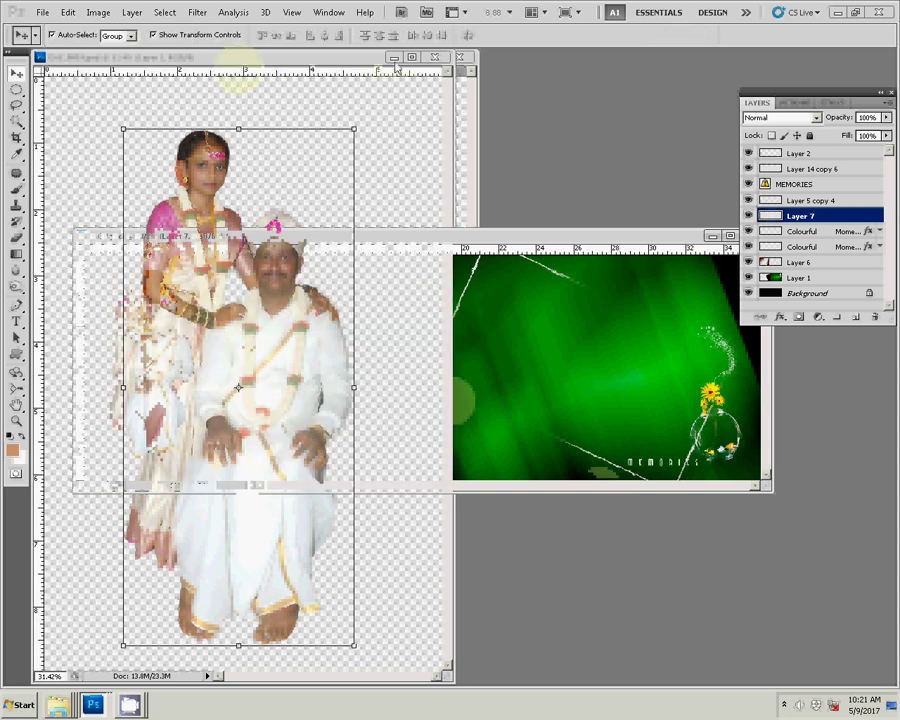
Copy the second couple into 0034.psd as Layer 8 and enlarge it across the green page.
{"action": "left_click", "coordinate": [396, 60]}
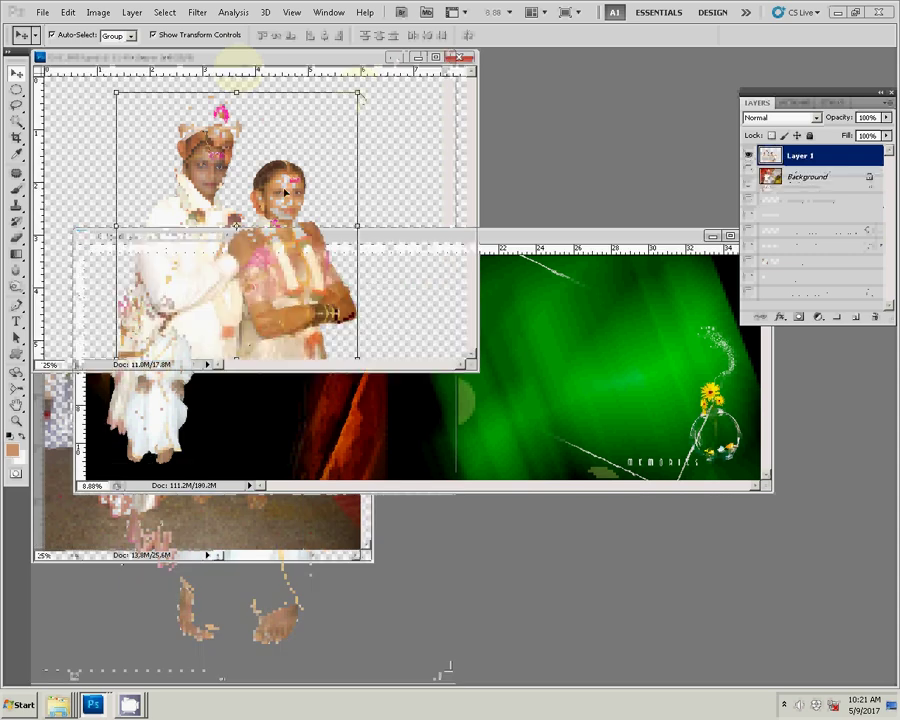
{"action": "left_click_drag", "start_coordinate": [287, 216], "coordinate": [578, 318]}
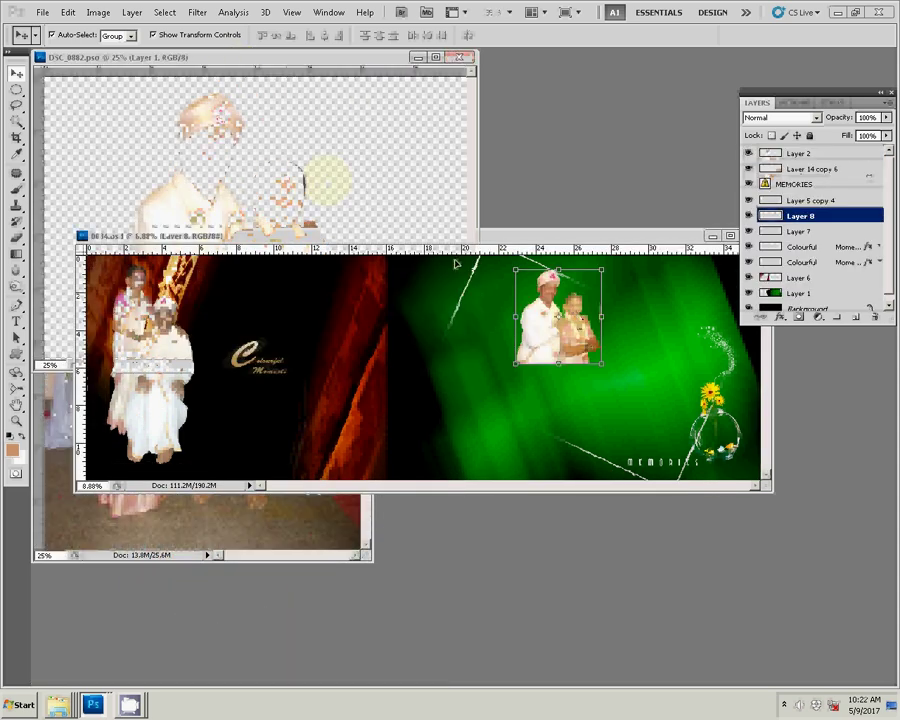
{"action": "mouse_move", "coordinate": [424, 257]}
{"action": "left_mouse_down"}
{"action": "mouse_move", "coordinate": [576, 314]}
{"action": "mouse_move", "coordinate": [564, 381]}
{"action": "left_mouse_up"}
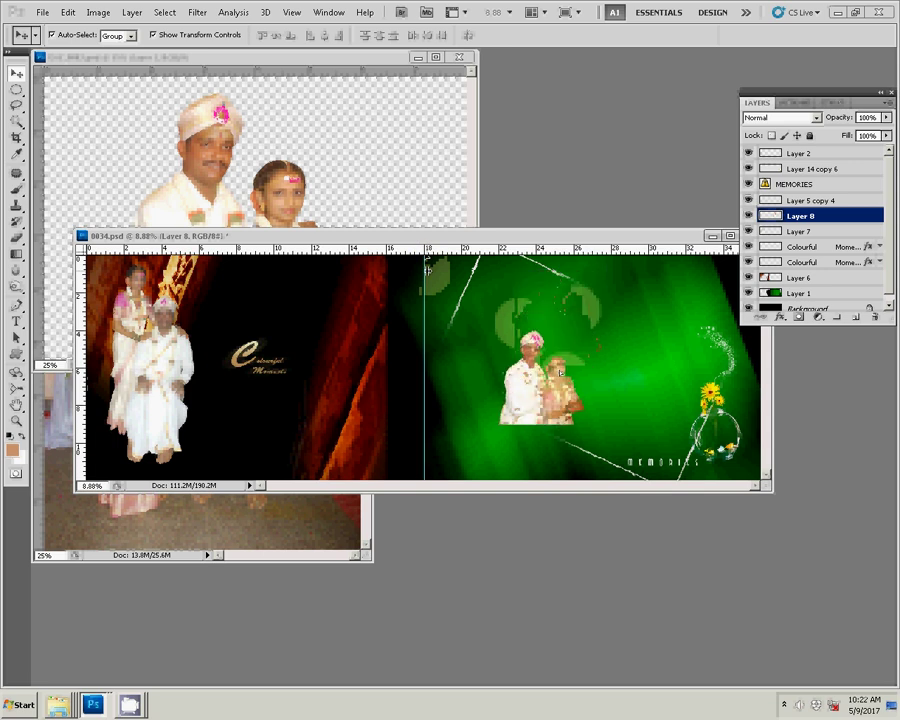
{"action": "key", "text": "ctrl+t"}
{"action": "left_click_drag", "start_coordinate": [586, 335], "coordinate": [651, 285]}
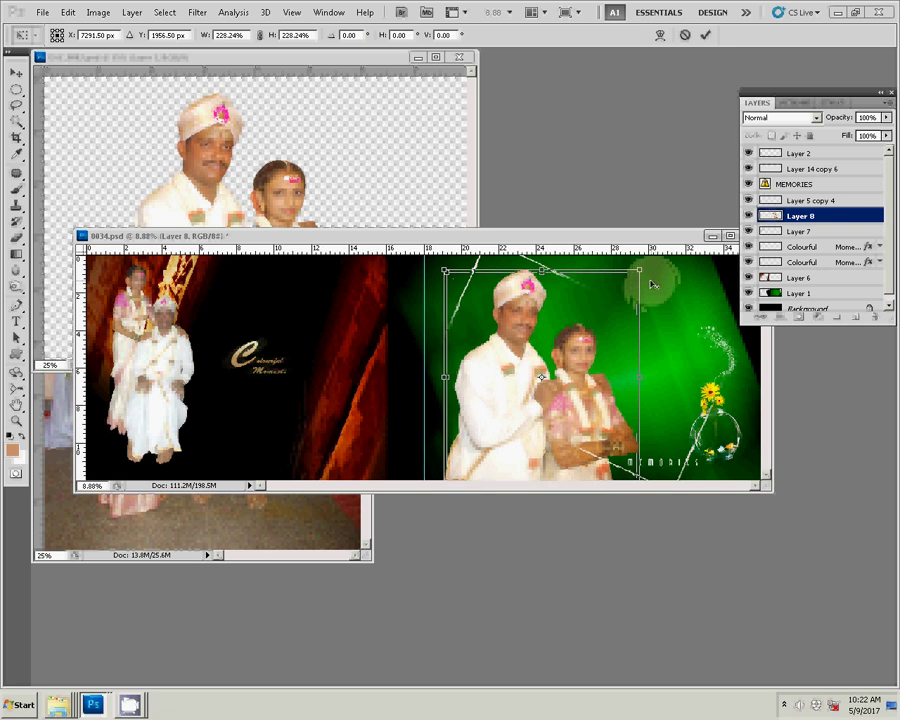
{"action": "key", "text": "Return"}
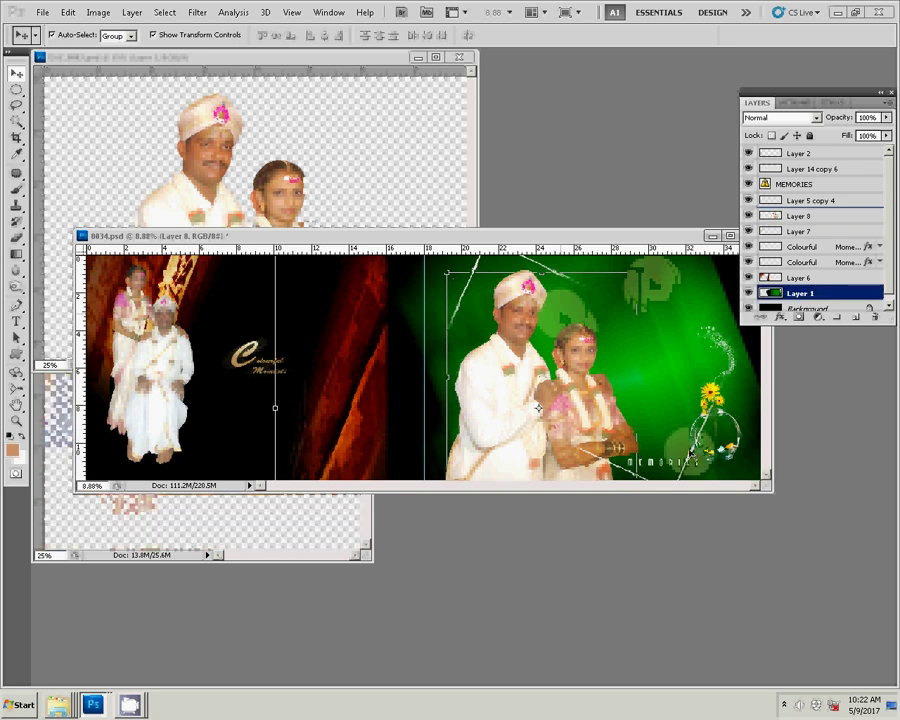
Make Layer 5 copy 4 the working layer.
{"action": "left_click", "coordinate": [462, 277]}
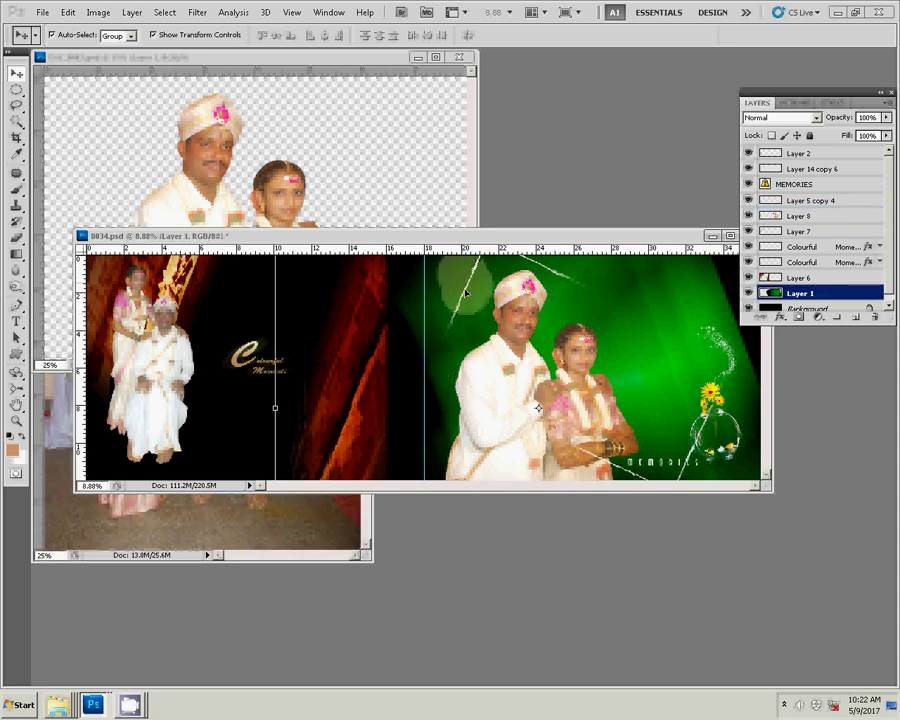
{"action": "left_click_drag", "start_coordinate": [465, 292], "coordinate": [468, 300]}
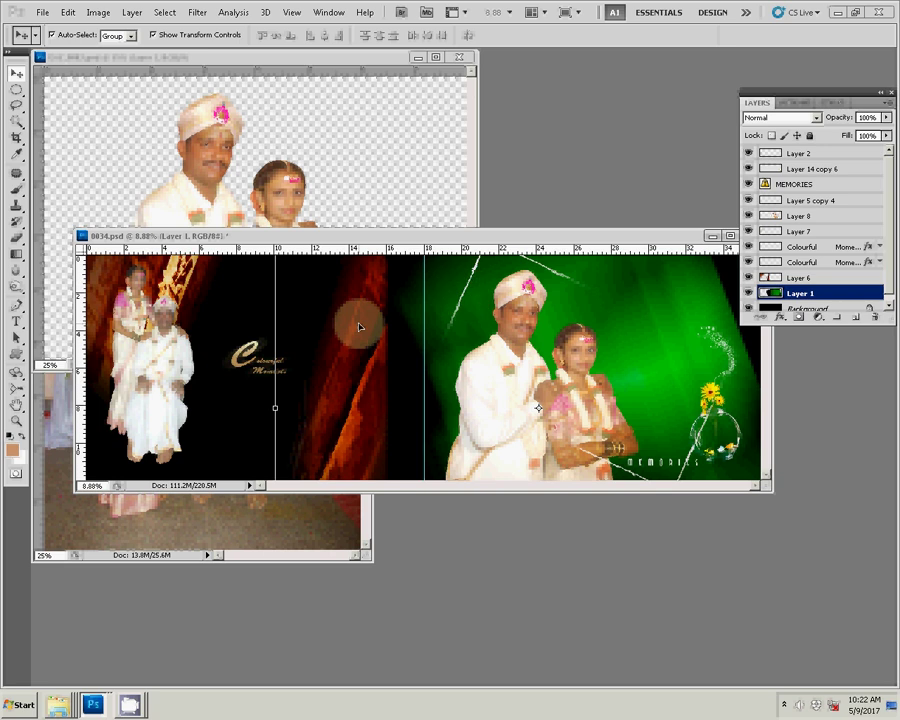
{"action": "key", "text": "alt+bracketright"}
{"action": "key", "text": "alt+bracketright"}
{"action": "key", "text": "alt+bracketright"}
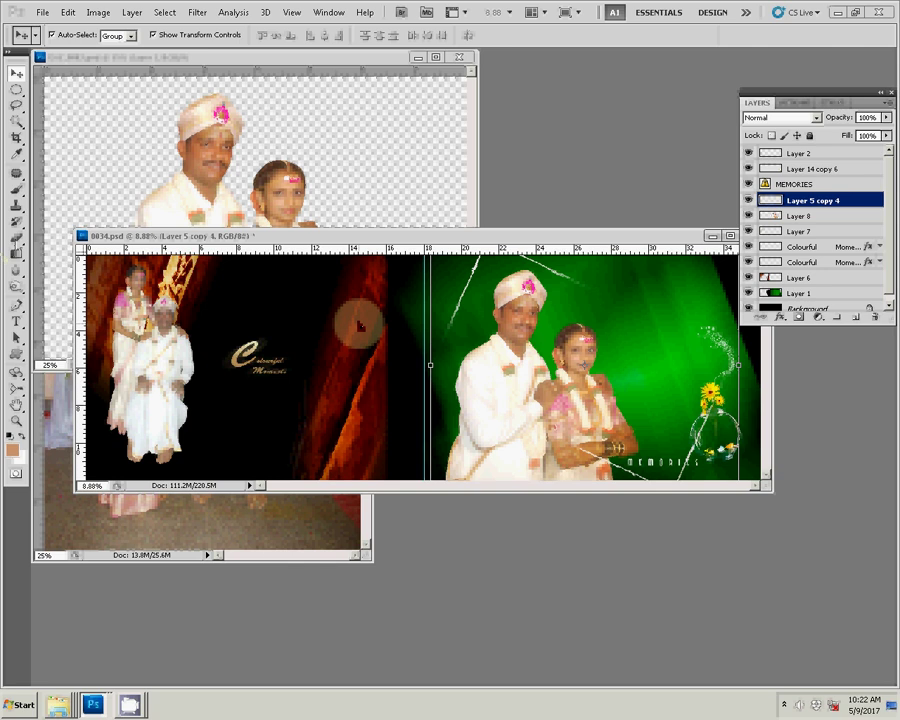
Paint a size-400, 100% opacity brush stroke over the left part of the MEMORIES text.
{"action": "key", "text": "b"}
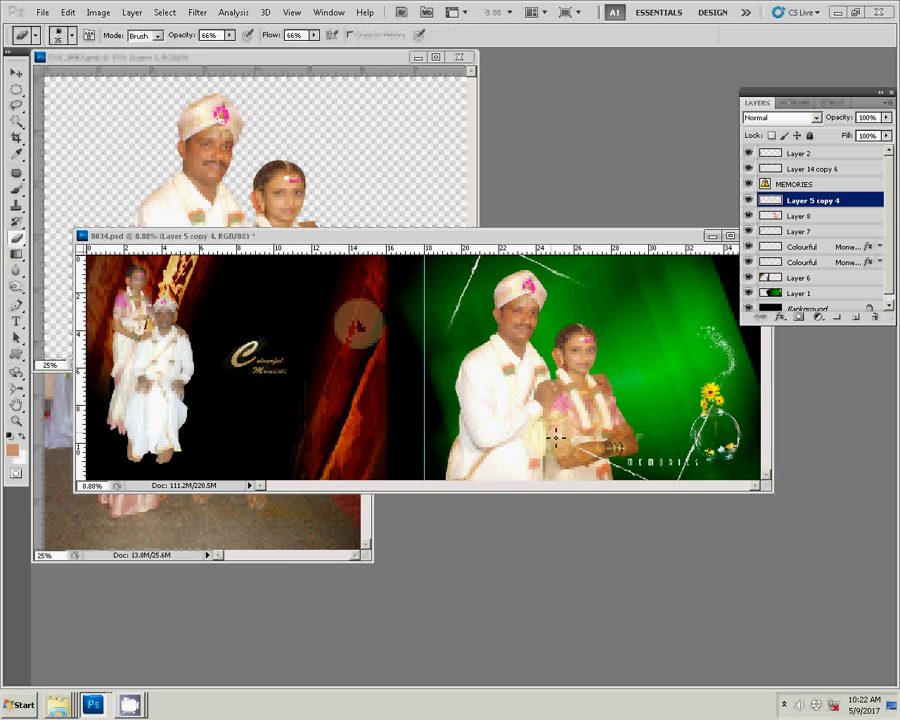
{"action": "key", "text": "bracketright"}
{"action": "key", "text": "bracketright"}
{"action": "key", "text": "bracketright"}
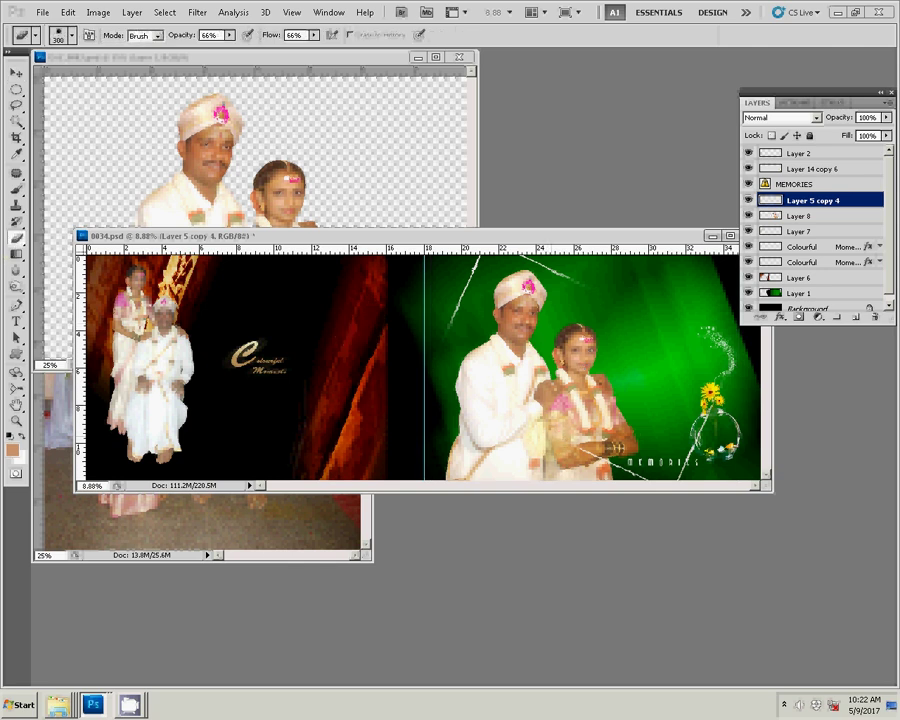
{"action": "key", "text": "bracketright"}
{"action": "key", "text": "bracketright"}
{"action": "key", "text": "bracketright"}
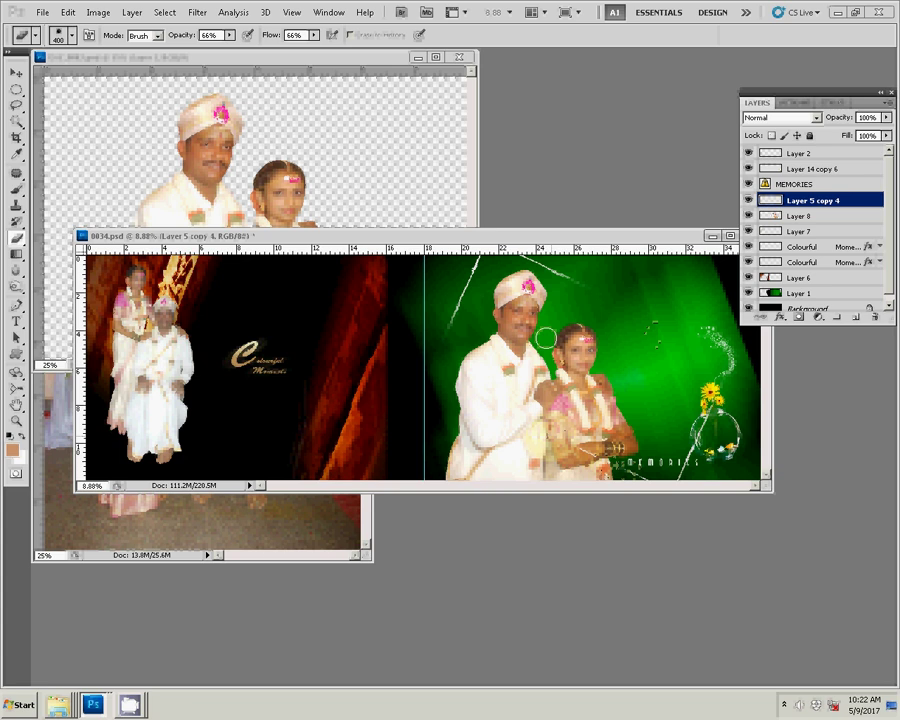
{"action": "left_click", "coordinate": [229, 35]}
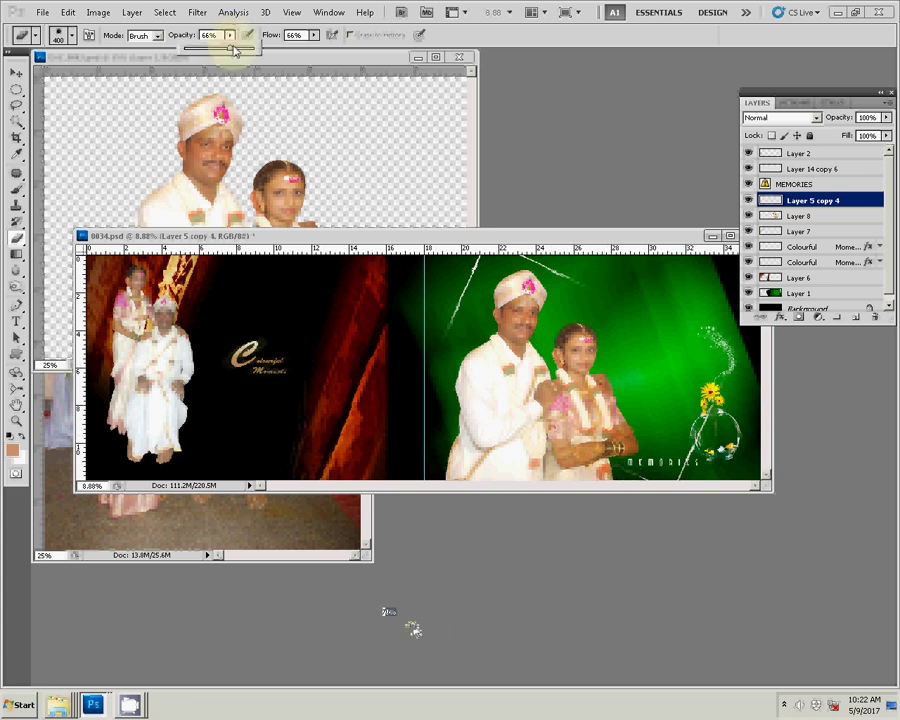
{"action": "left_click_drag", "start_coordinate": [234, 47], "coordinate": [260, 47]}
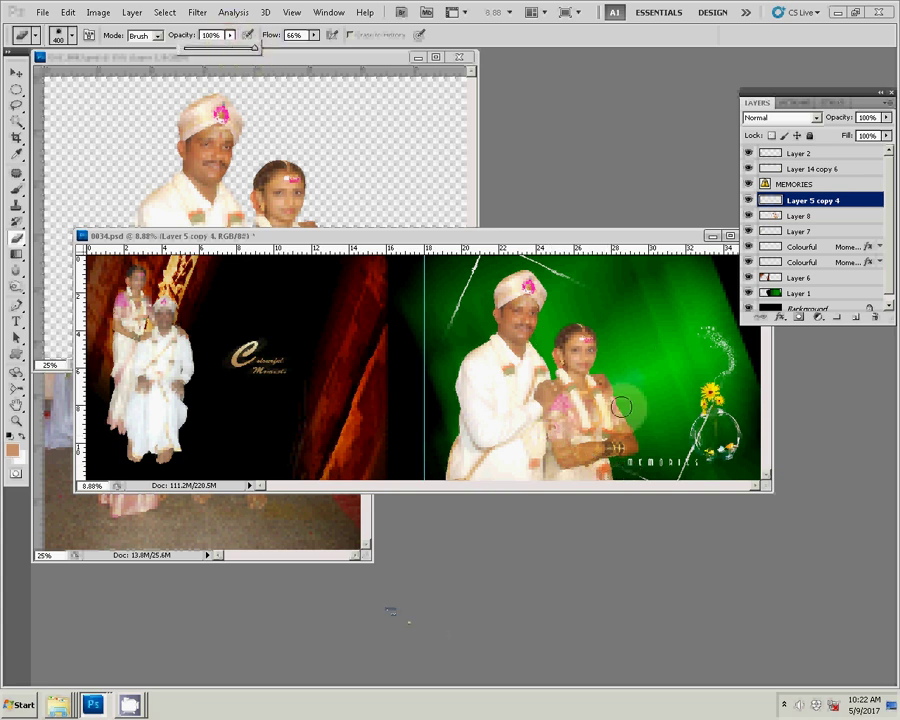
{"action": "left_click_drag", "start_coordinate": [612, 460], "coordinate": [638, 483]}
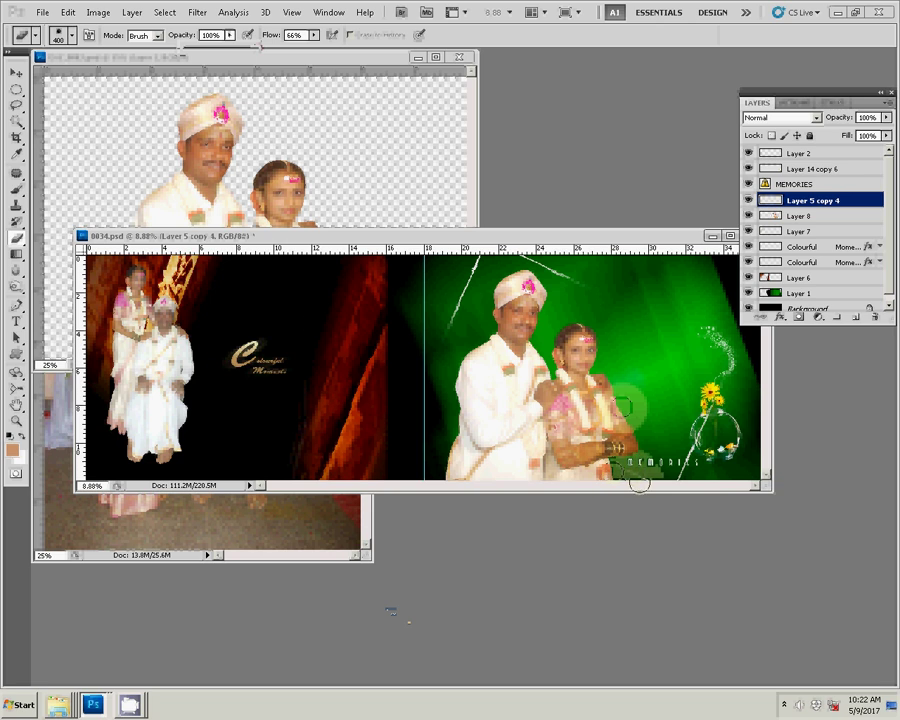
{"action": "key", "text": "v"}
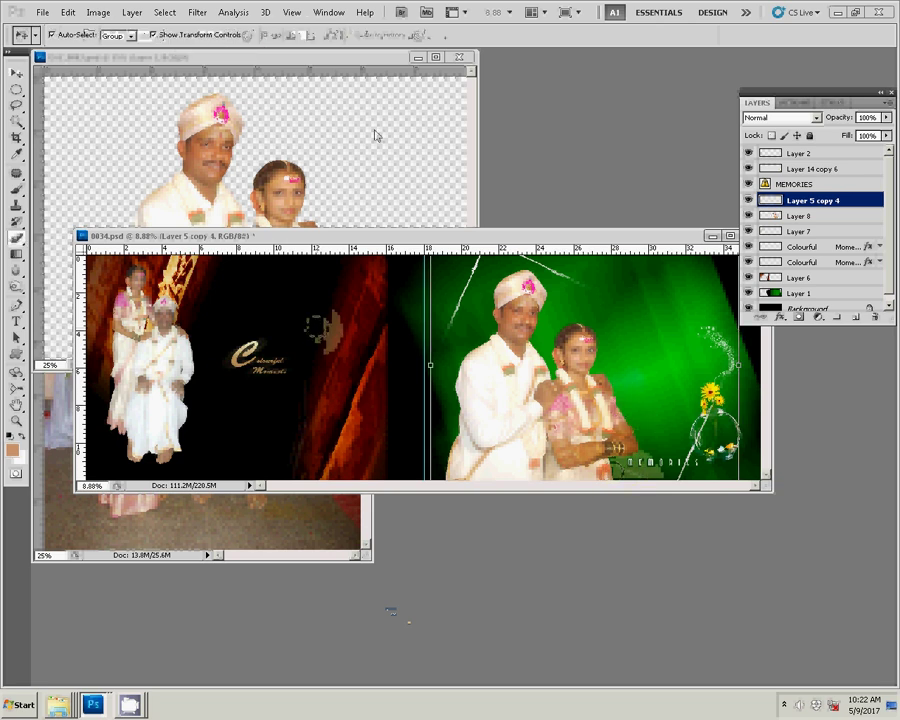
Copy the standing couple into the spread, commit its resize, and bring Layer 9 to the top.
{"action": "left_click", "coordinate": [364, 133]}
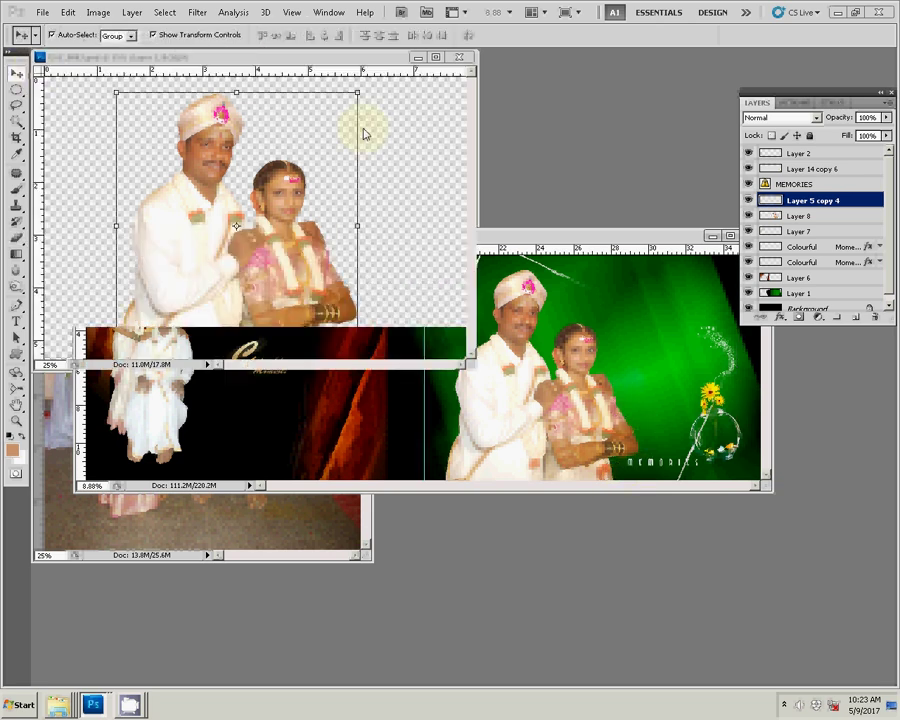
{"action": "key", "text": "ctrl+Tab"}
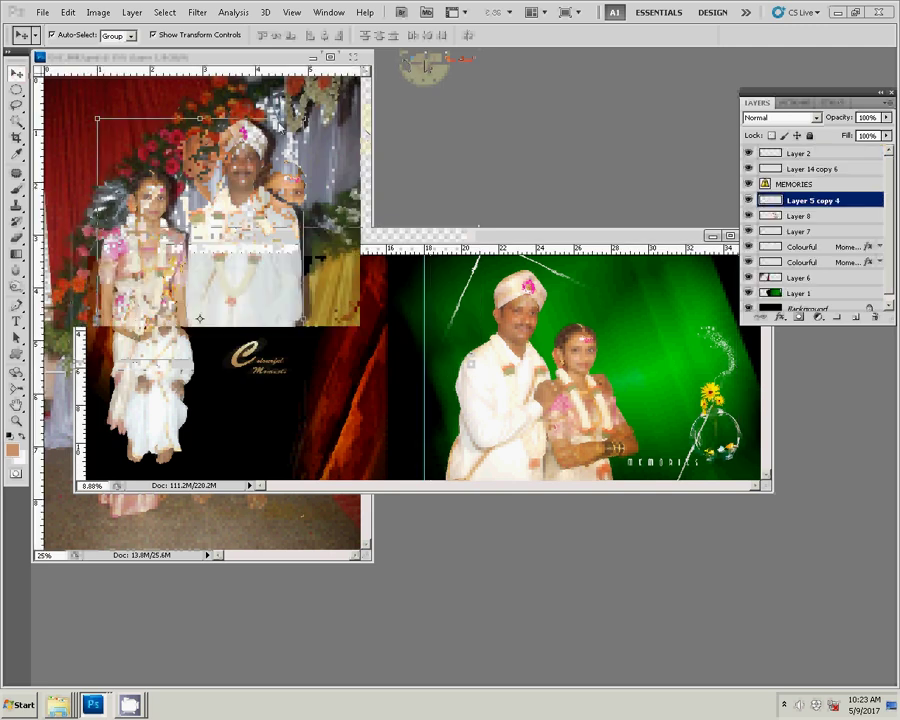
{"action": "mouse_move", "coordinate": [199, 318]}
{"action": "left_mouse_down"}
{"action": "mouse_move", "coordinate": [706, 335]}
{"action": "mouse_move", "coordinate": [706, 295]}
{"action": "mouse_move", "coordinate": [723, 271]}
{"action": "left_mouse_up"}
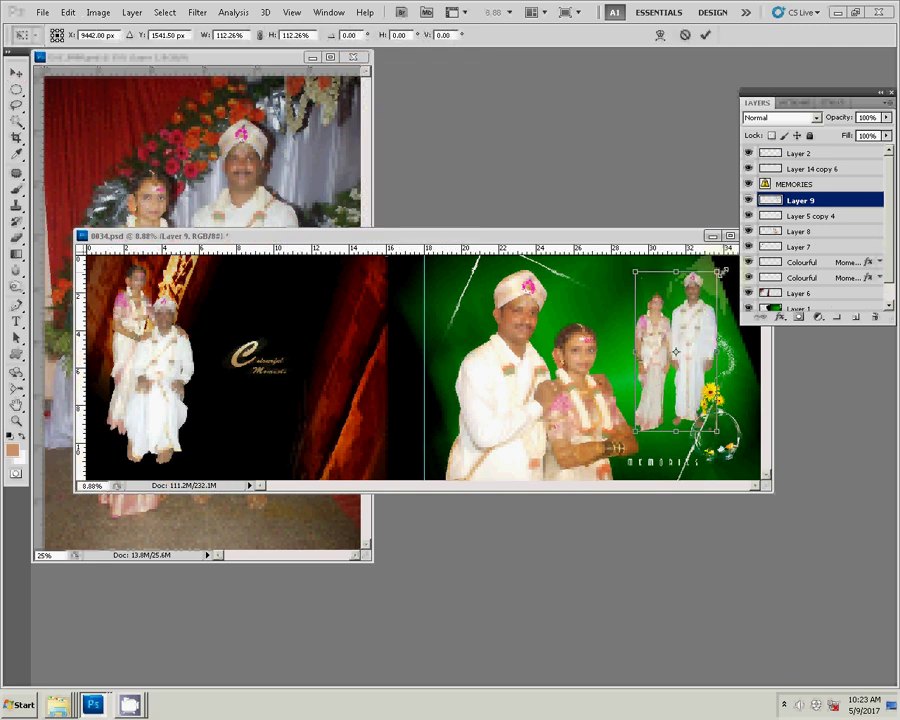
{"action": "key", "text": "Return"}
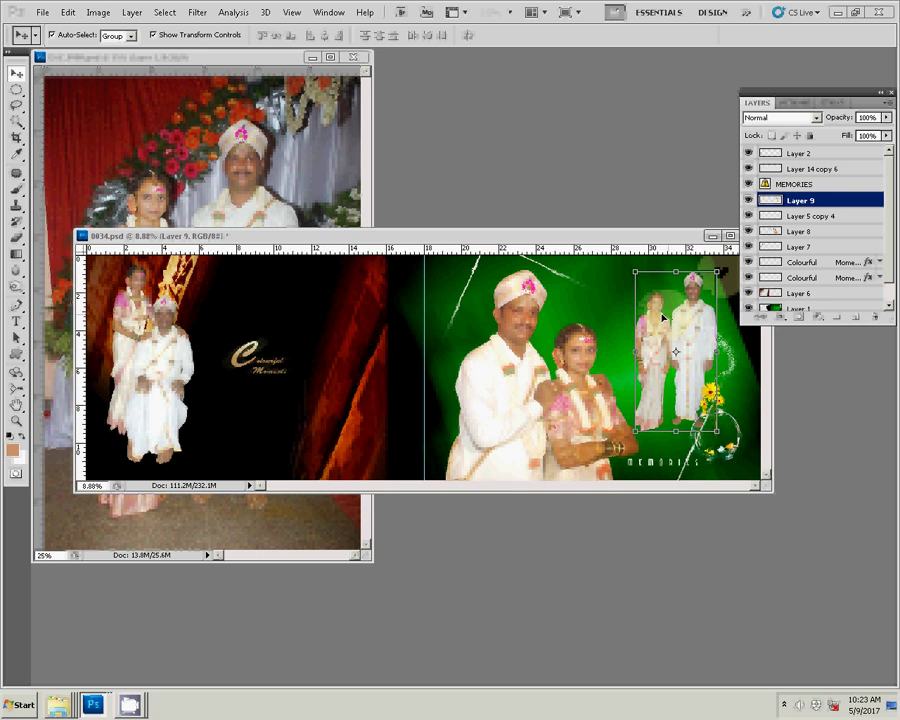
{"action": "key", "text": "ctrl+bracketright"}
{"action": "key", "text": "ctrl+bracketright"}
{"action": "key", "text": "ctrl+bracketright"}
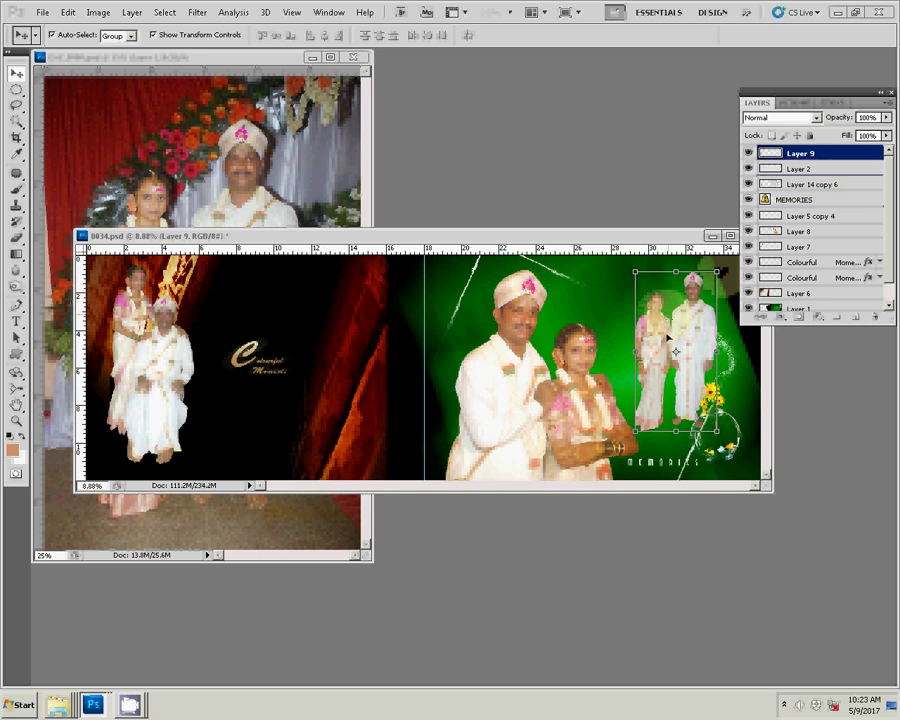
Close the DSC_0908 photo and minimize the DSC_0882 cut-out document.
{"action": "left_click_drag", "start_coordinate": [668, 338], "coordinate": [185, 290]}
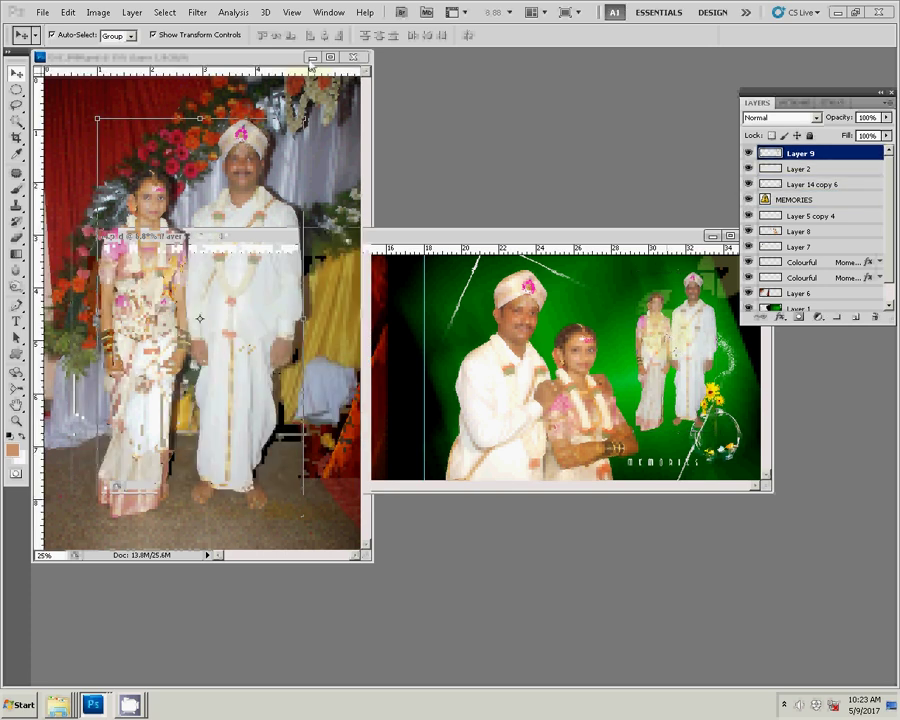
{"action": "key", "text": "ctrl+Tab"}
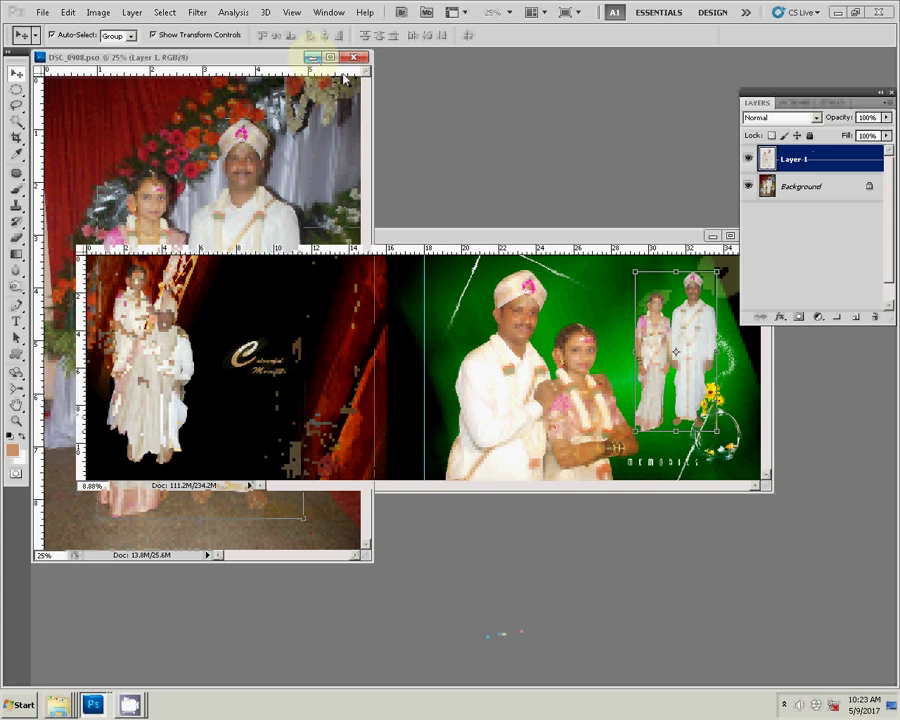
{"action": "left_click", "coordinate": [353, 57]}
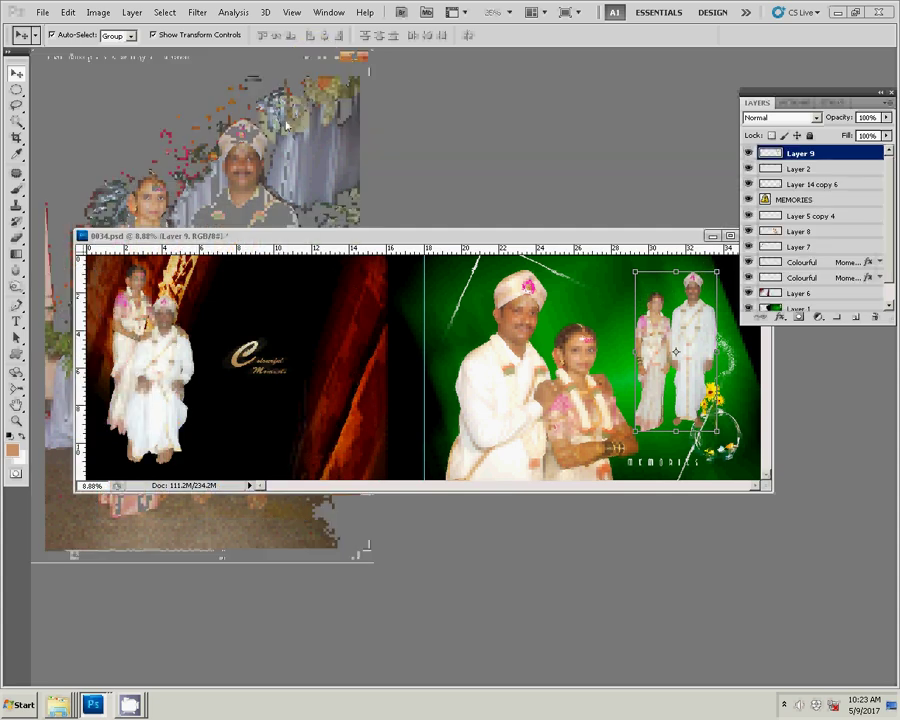
{"action": "key", "text": "ctrl+Tab"}
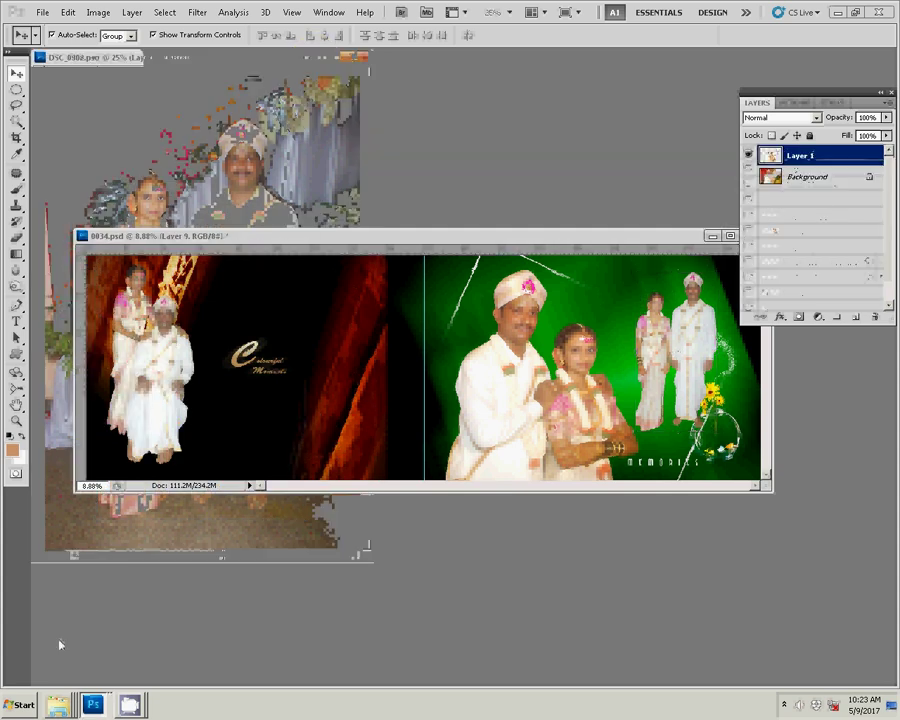
{"action": "left_click", "coordinate": [407, 197]}
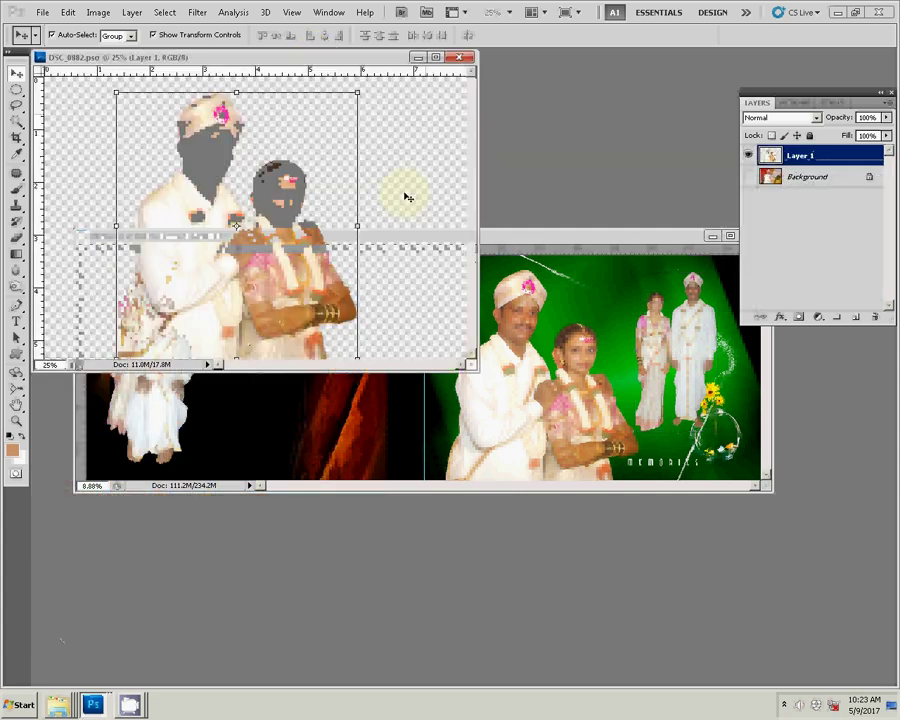
{"action": "left_click", "coordinate": [420, 58]}
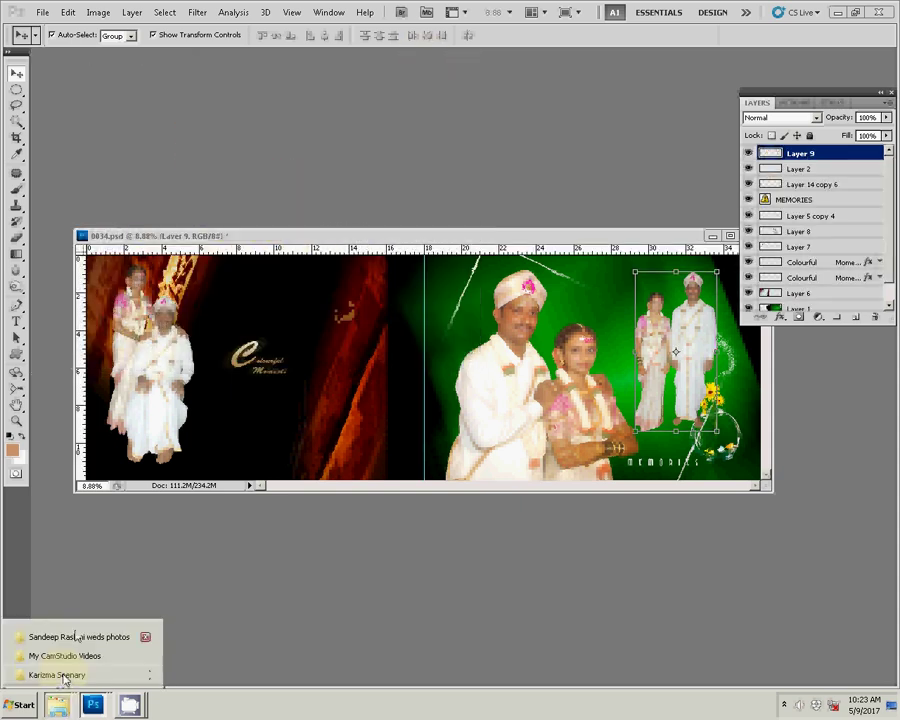
Find DSC_0656 in the wedding photos' New folder and drag it into Photoshop.
{"action": "left_click", "coordinate": [78, 637]}
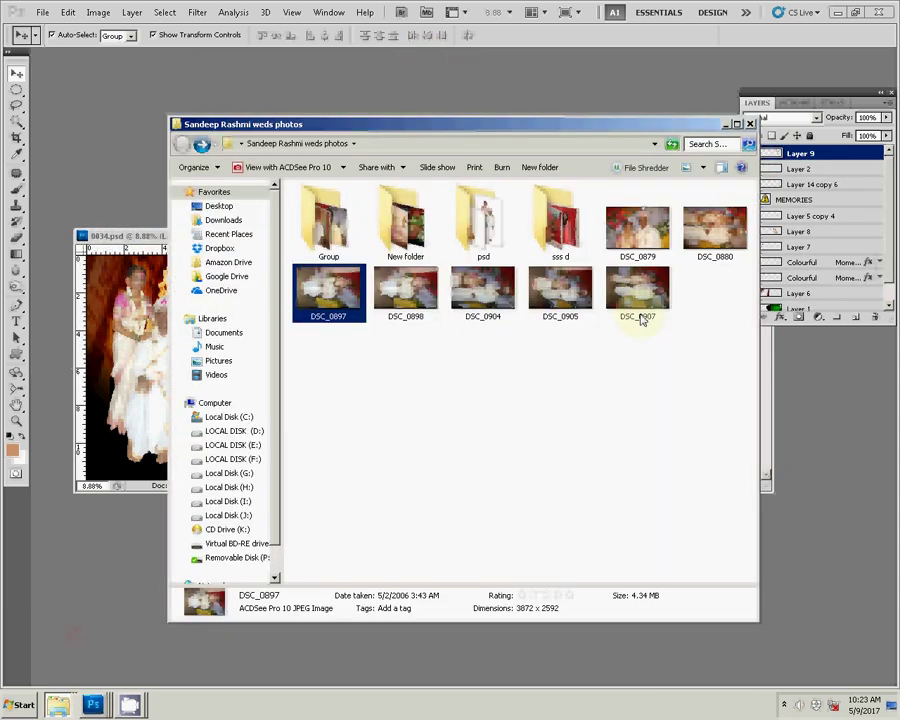
{"action": "double_click", "coordinate": [483, 225]}
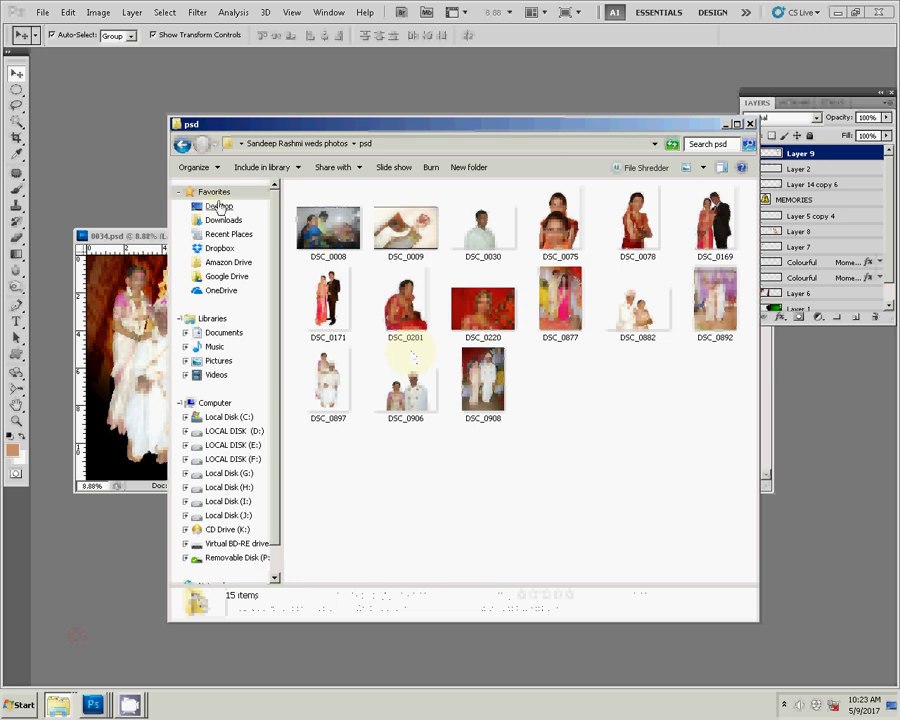
{"action": "left_click", "coordinate": [181, 148]}
{"action": "double_click", "coordinate": [398, 255]}
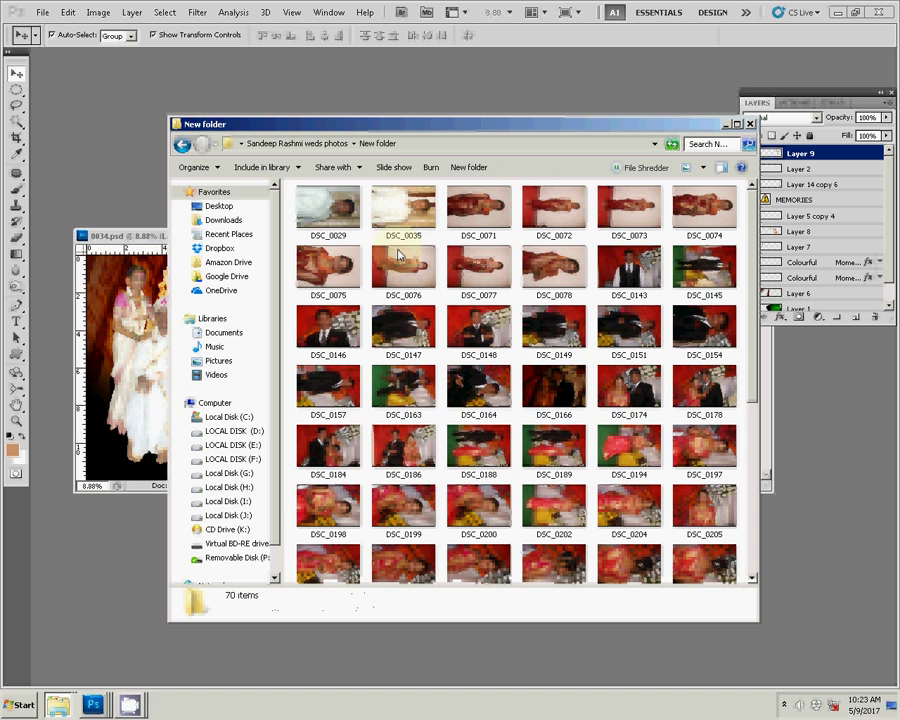
{"action": "scroll", "coordinate": [720, 385], "scroll_direction": "down", "scroll_amount": 5}
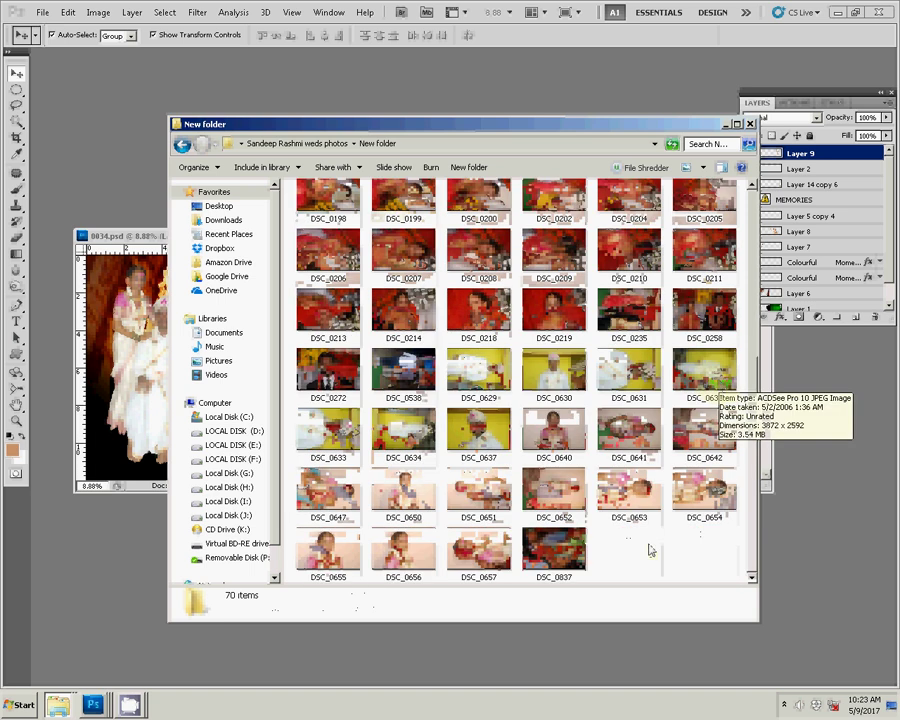
{"action": "left_click", "coordinate": [401, 549]}
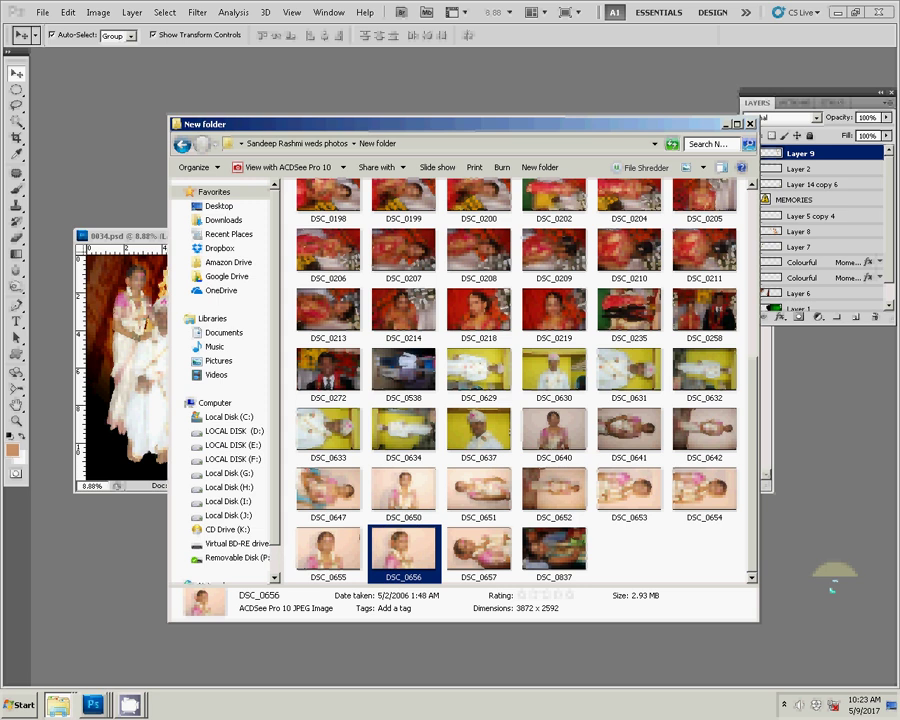
{"action": "left_click_drag", "start_coordinate": [403, 549], "coordinate": [676, 352]}
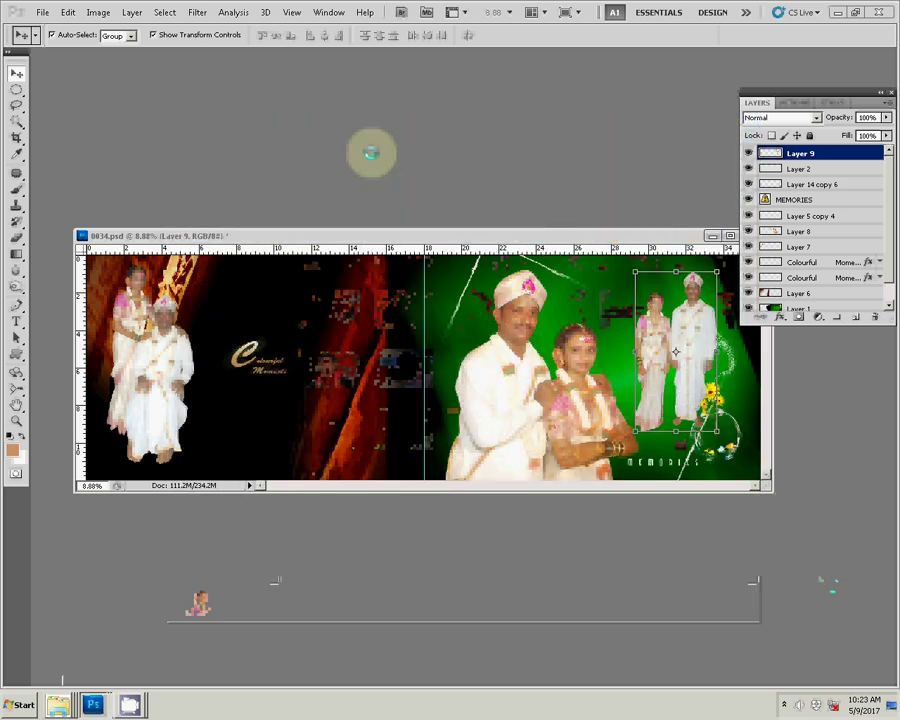
Float DSC_0656 into its own window and resize it to 6 inches wide with constrained proportions.
{"action": "left_click", "coordinate": [371, 152]}
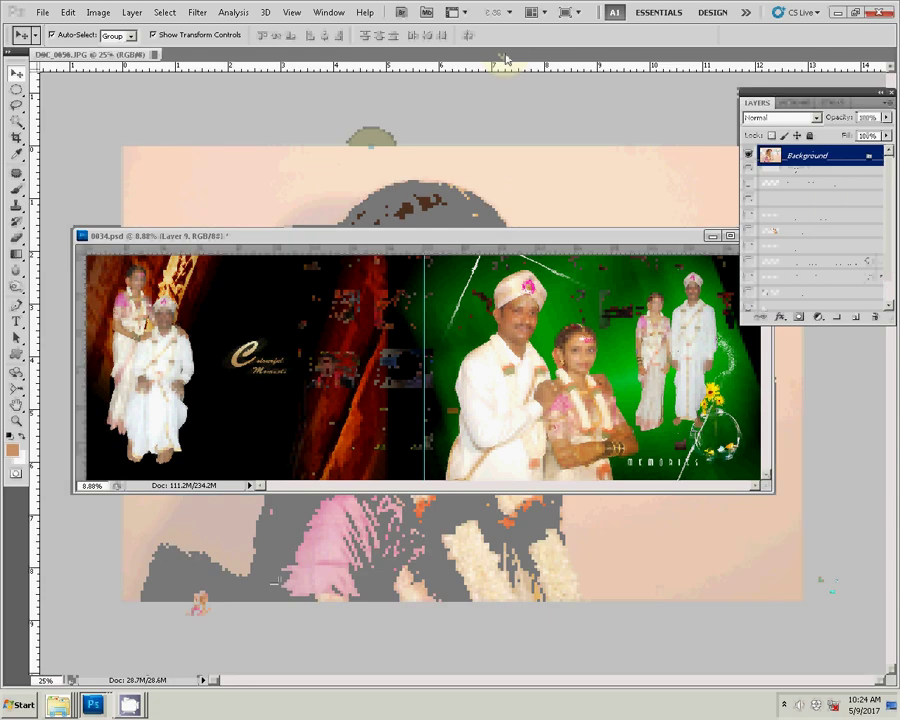
{"action": "left_click_drag", "start_coordinate": [500, 68], "coordinate": [392, 60]}
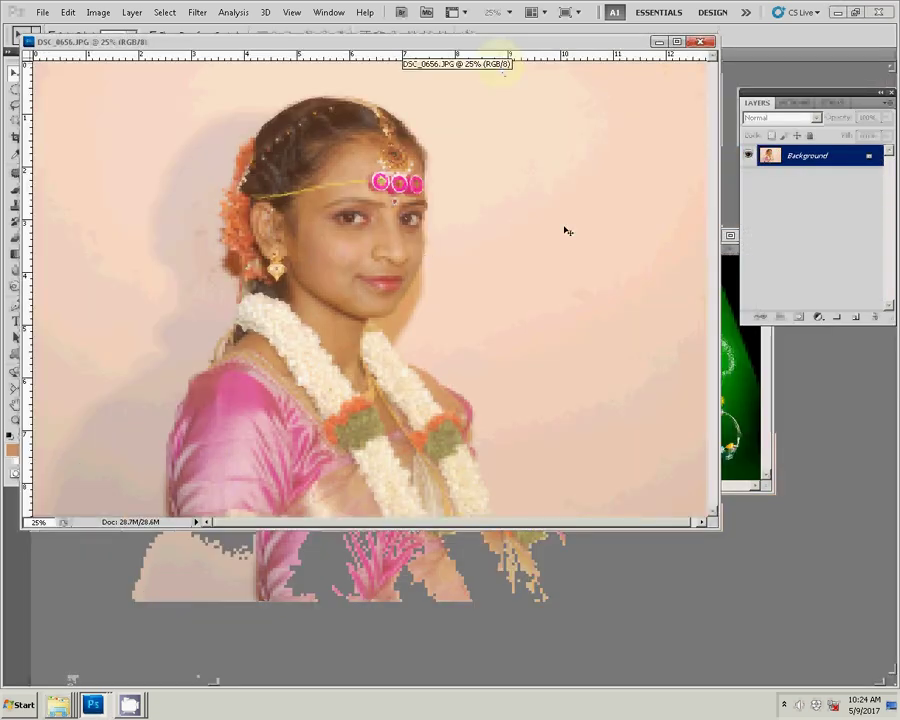
{"action": "key", "text": "ctrl+alt+i"}
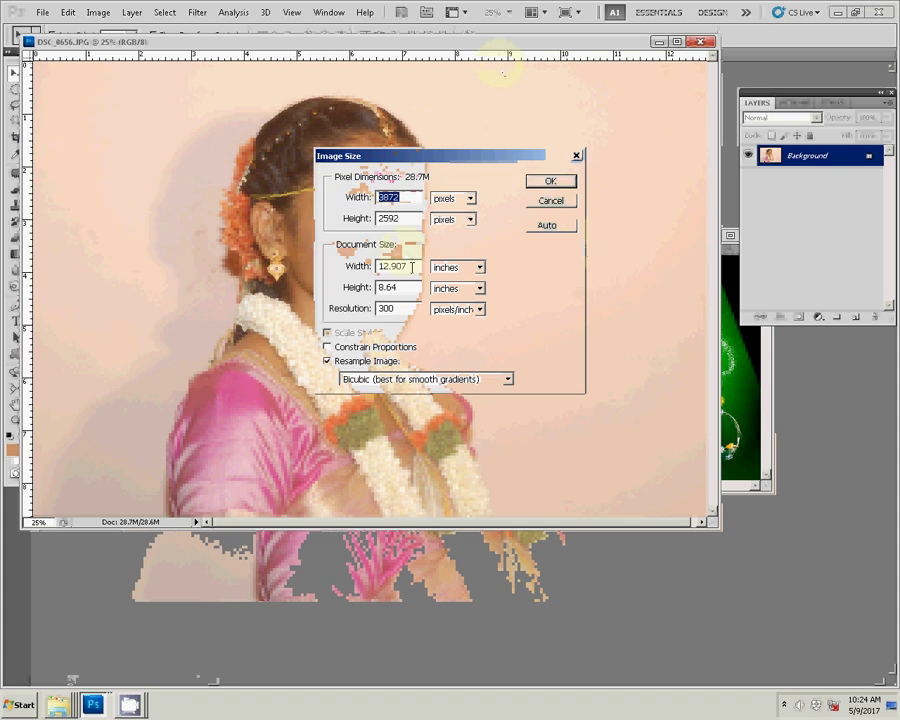
{"action": "left_click", "coordinate": [327, 346]}
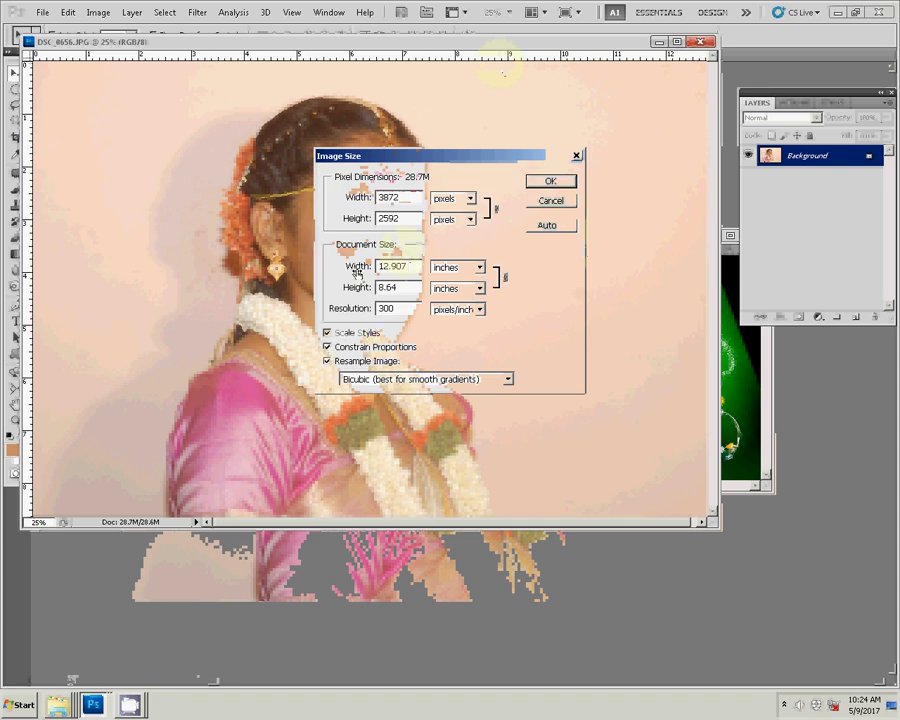
{"action": "left_click", "coordinate": [357, 266]}
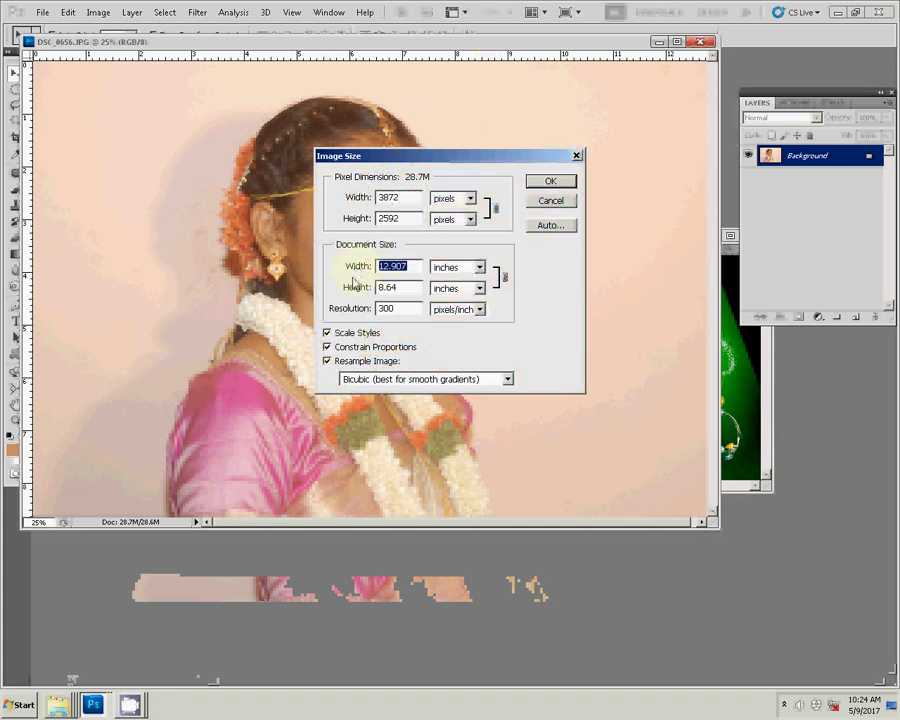
{"action": "type", "text": "6"}
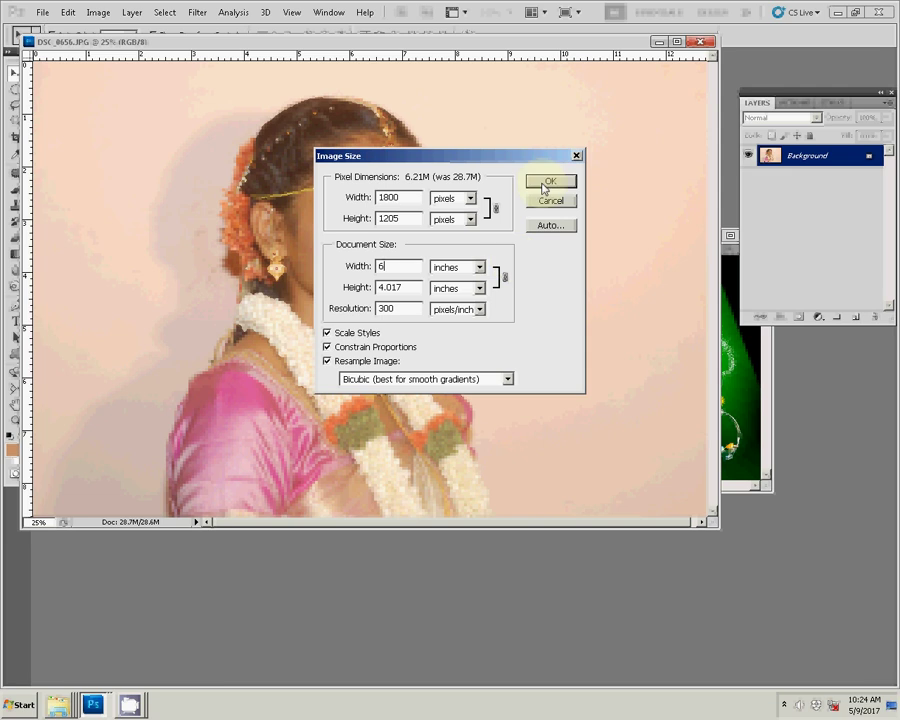
{"action": "left_click", "coordinate": [545, 186]}
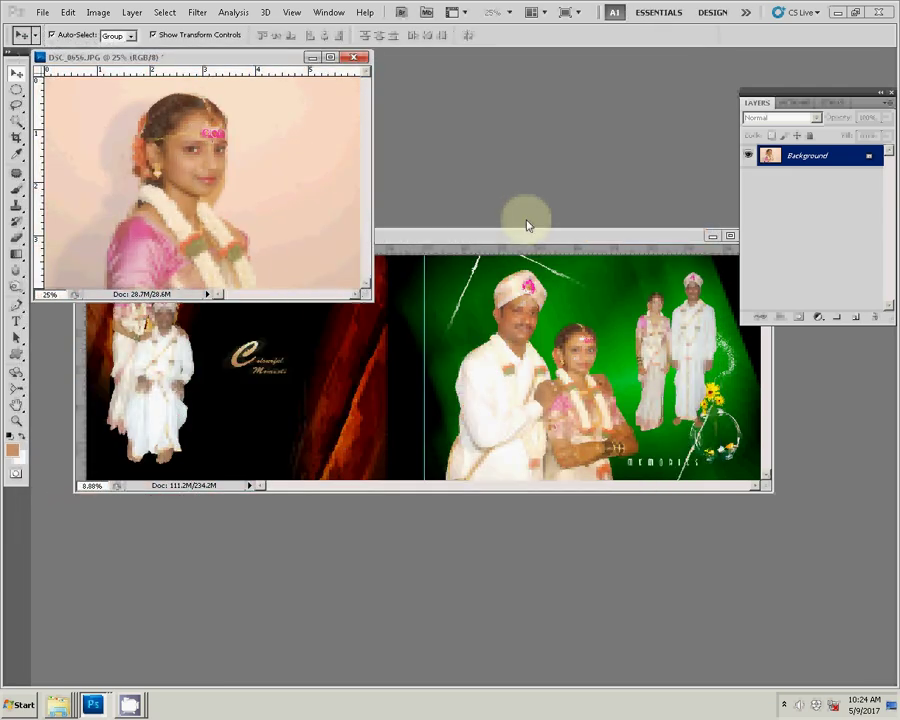
Fit the resized portrait to the screen.
{"action": "right_click", "coordinate": [275, 216]}
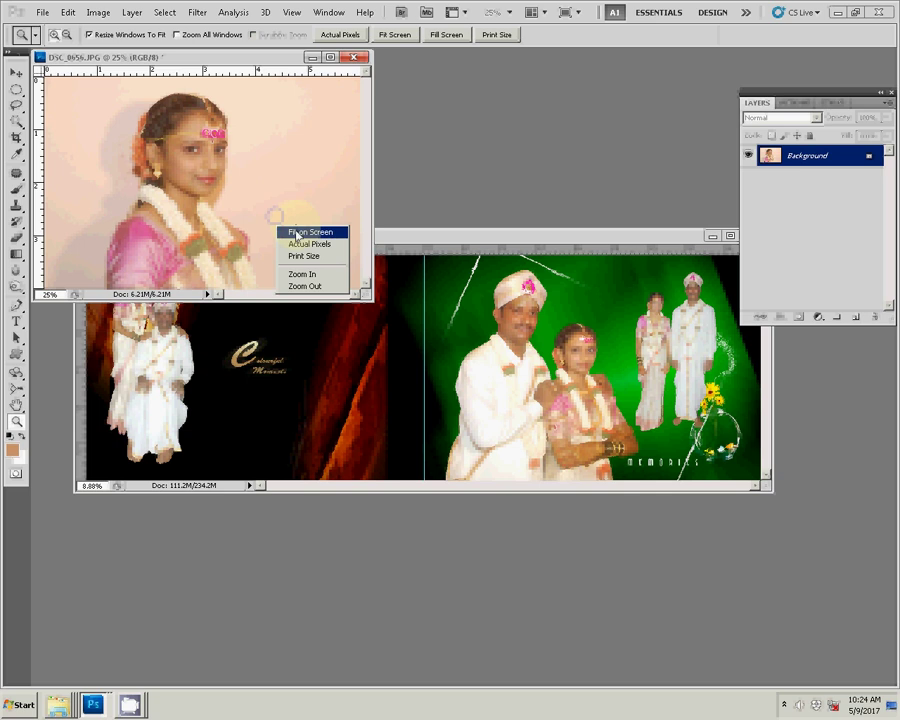
{"action": "left_click", "coordinate": [296, 232]}
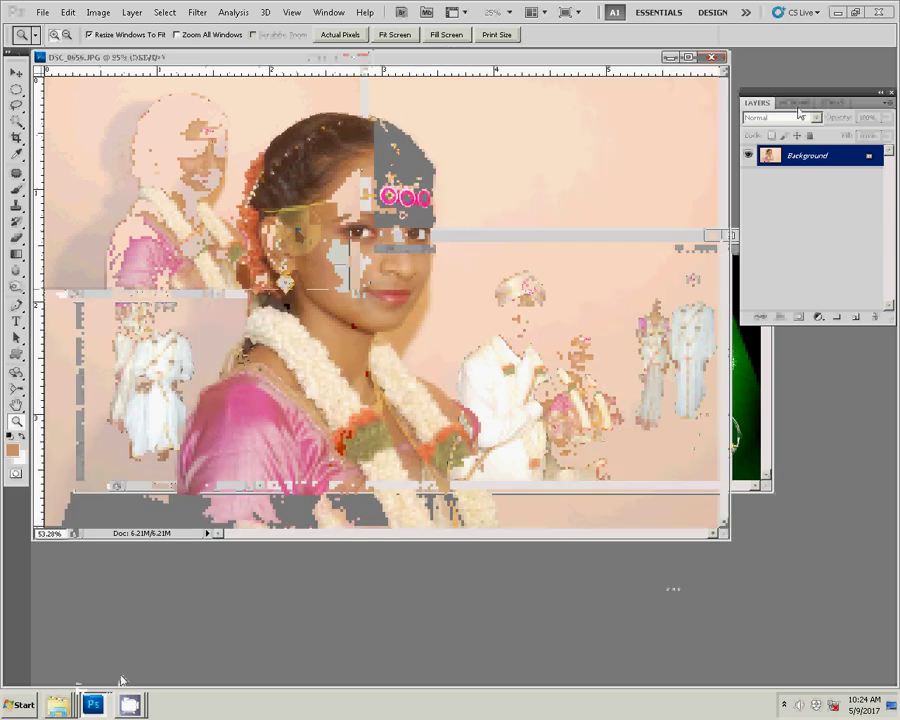
{"action": "left_click", "coordinate": [825, 103]}
Zoom to 200% on the bride's face and play Action 1 from the Actions panel.
{"action": "left_click", "coordinate": [793, 105]}
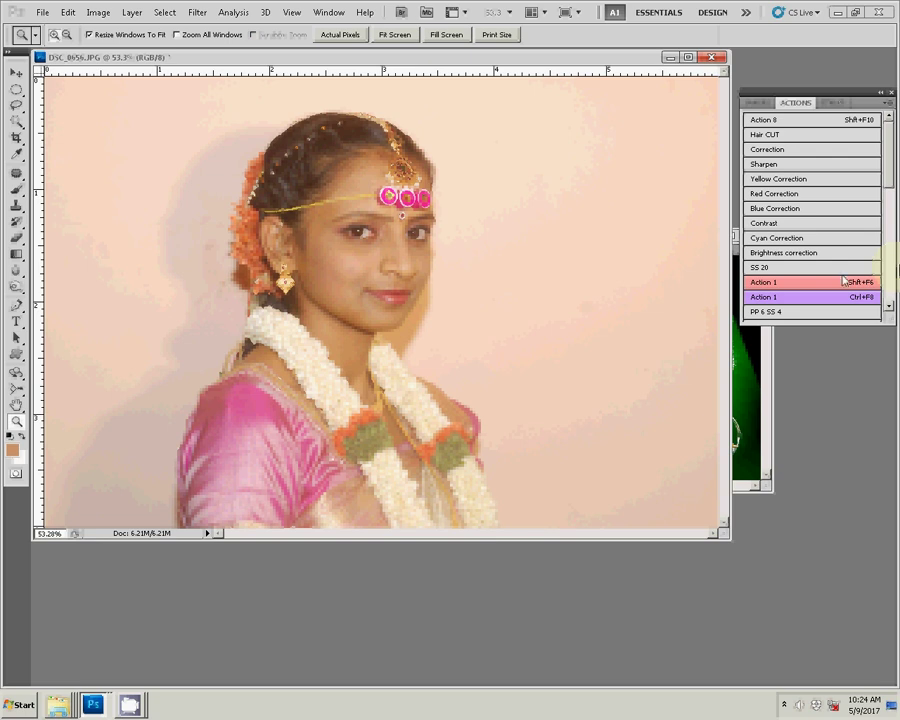
{"action": "left_click", "coordinate": [356, 312]}
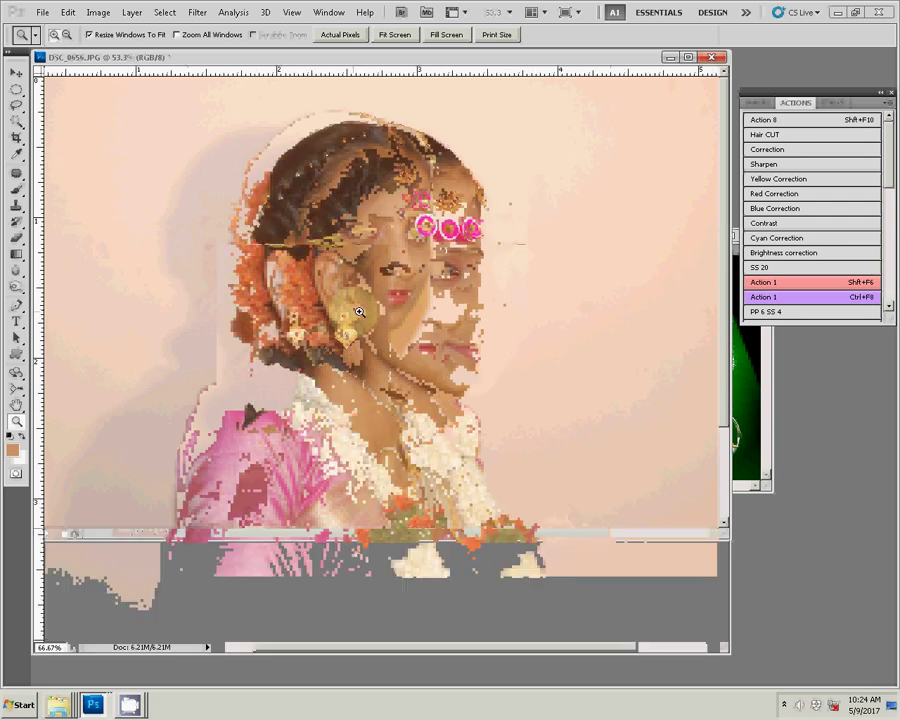
{"action": "left_click", "coordinate": [400, 330]}
{"action": "left_click", "coordinate": [474, 360]}
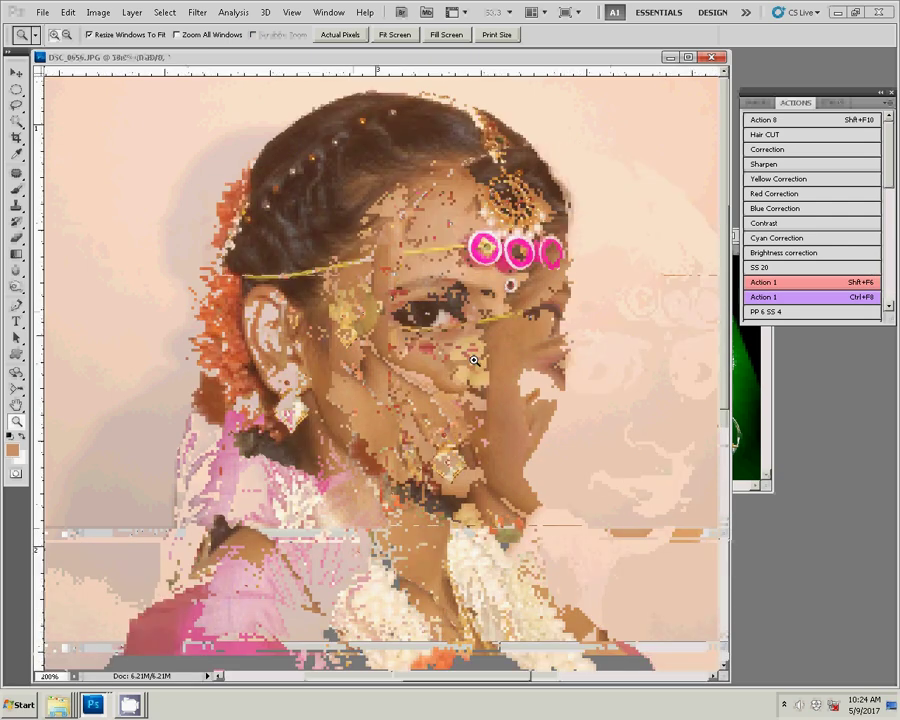
{"action": "left_click", "coordinate": [790, 287]}
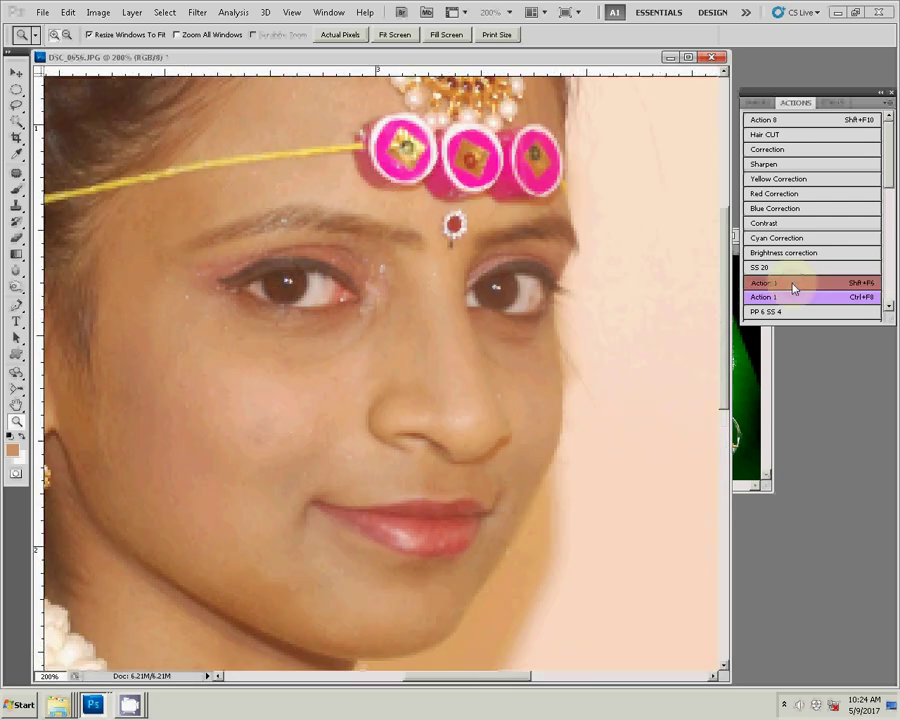
{"action": "left_click", "coordinate": [497, 287]}
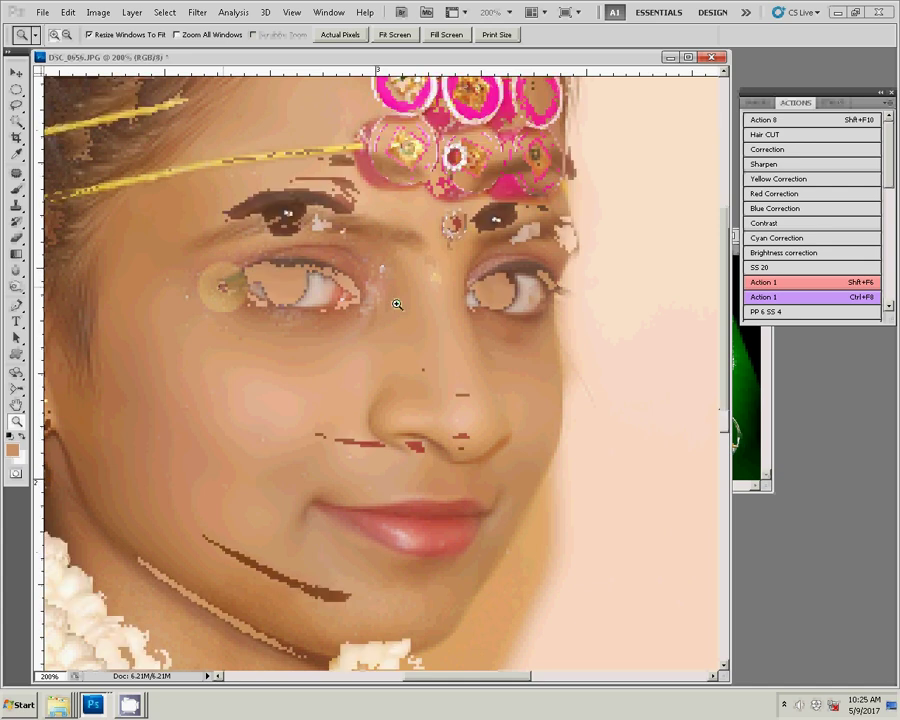
Start a Pen path down the face side, jawline and chin, then along the garland to the shoulder.
{"action": "key", "text": "w"}
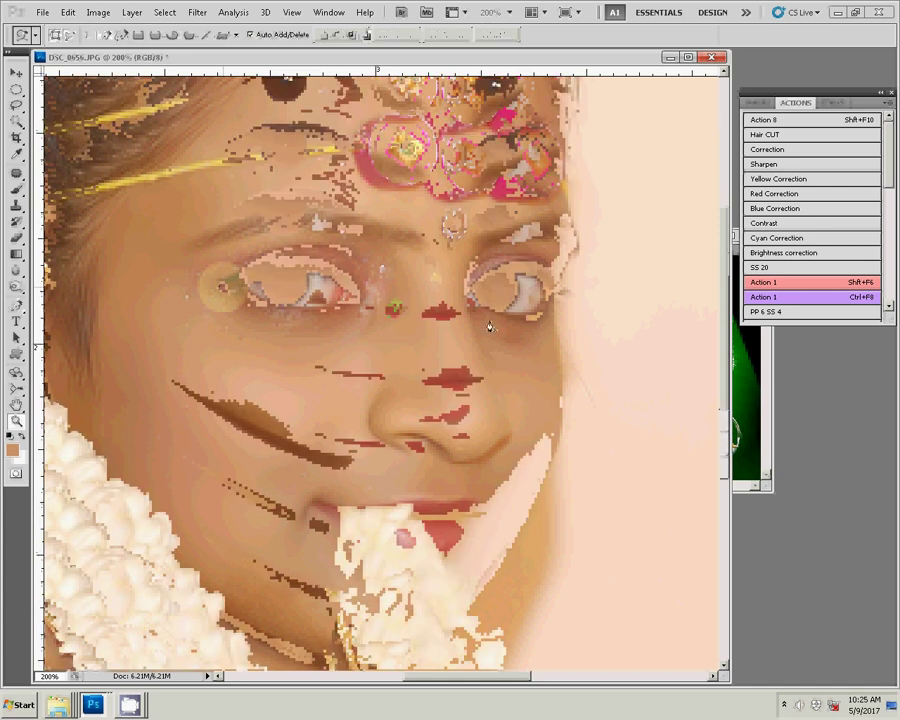
{"action": "scroll", "coordinate": [486, 320], "scroll_direction": "down", "scroll_amount": 3}
{"action": "left_click", "coordinate": [556, 124]}
{"action": "left_click", "coordinate": [561, 219]}
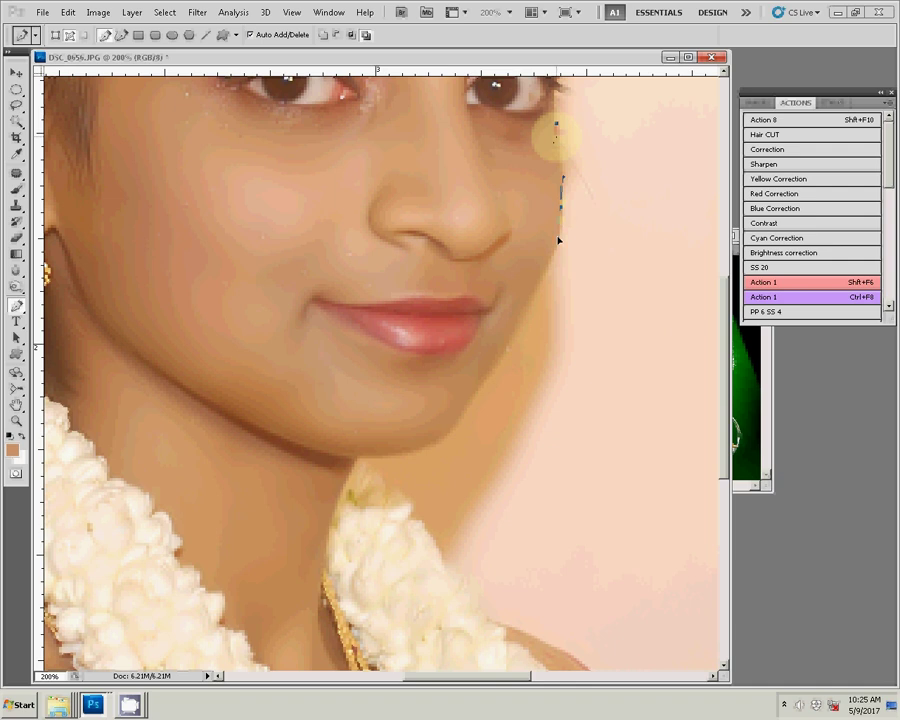
{"action": "left_click", "coordinate": [526, 315]}
{"action": "left_click", "coordinate": [454, 428]}
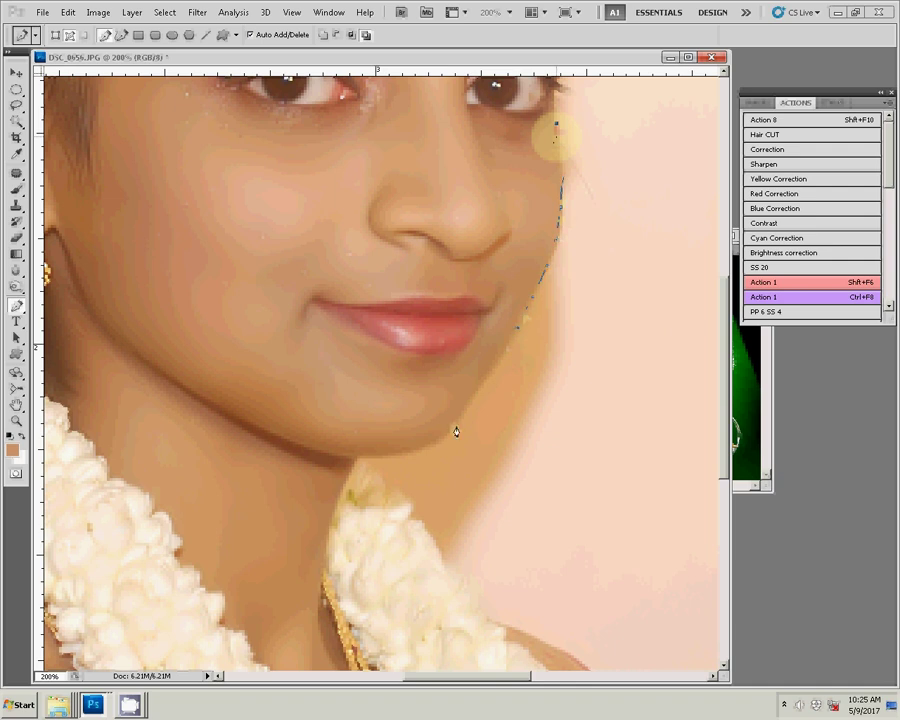
{"action": "left_click", "coordinate": [402, 455]}
{"action": "left_click", "coordinate": [399, 502]}
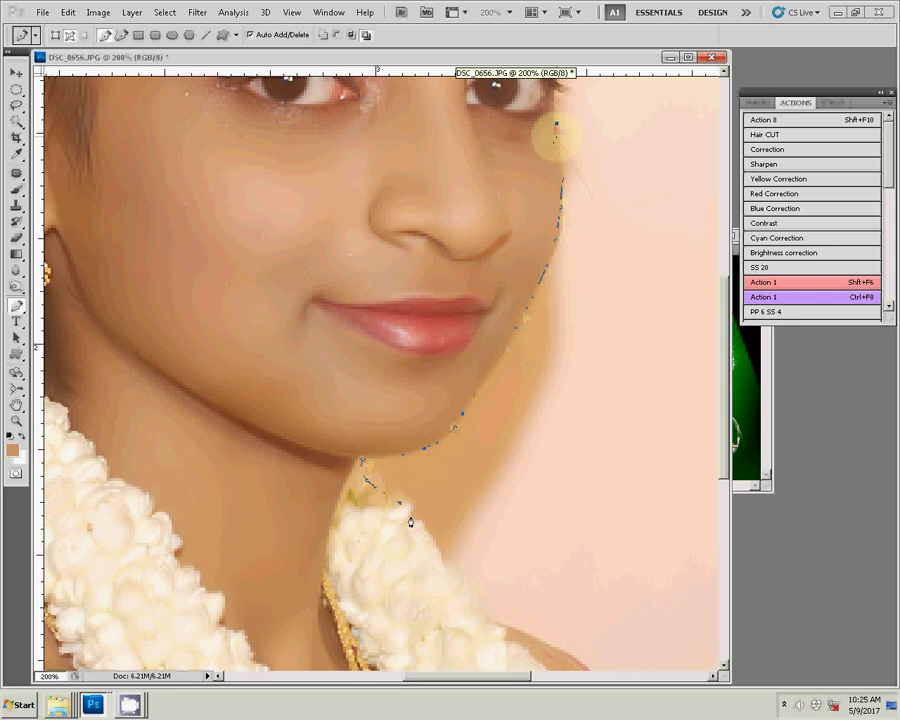
{"action": "left_click", "coordinate": [432, 537]}
{"action": "left_click_drag", "start_coordinate": [448, 580], "coordinate": [286, 300]}
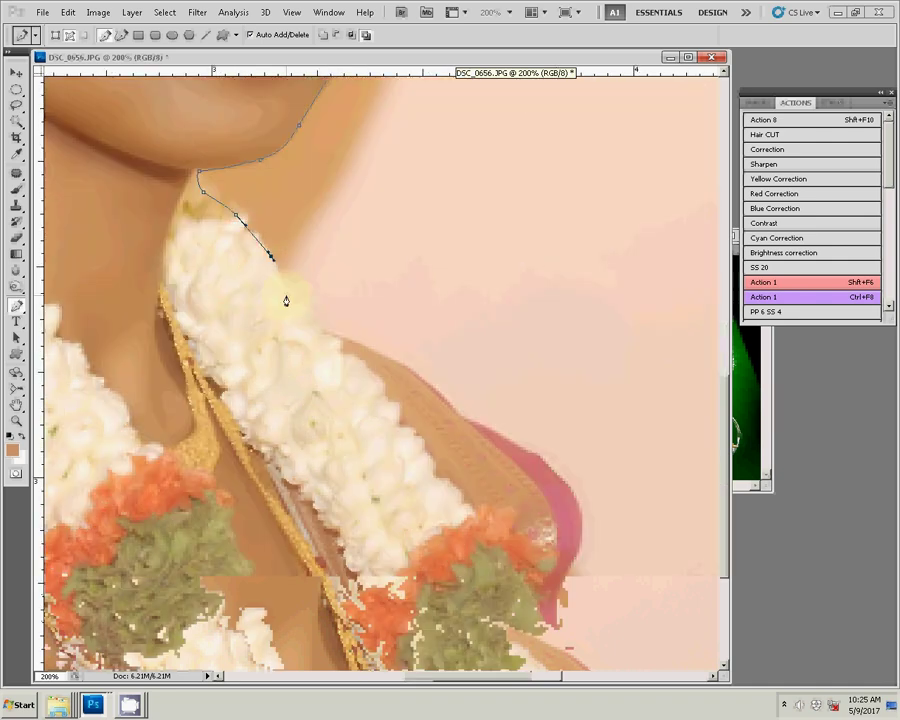
{"action": "left_click", "coordinate": [288, 292]}
{"action": "left_click", "coordinate": [316, 332]}
{"action": "left_click", "coordinate": [388, 358]}
{"action": "left_click", "coordinate": [407, 377]}
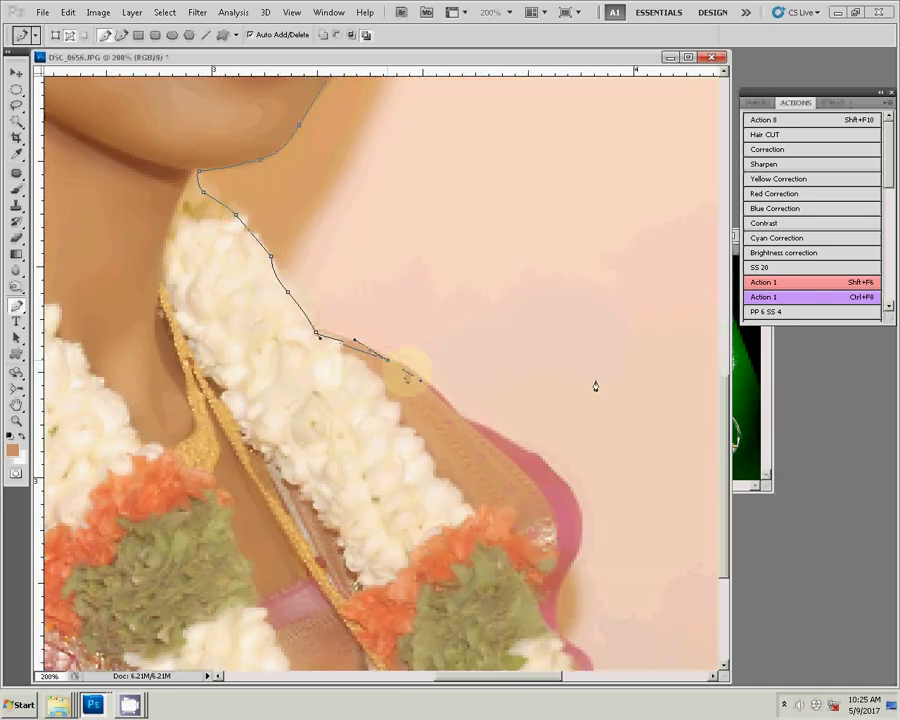
{"action": "left_click", "coordinate": [459, 415]}
{"action": "left_click", "coordinate": [555, 474]}
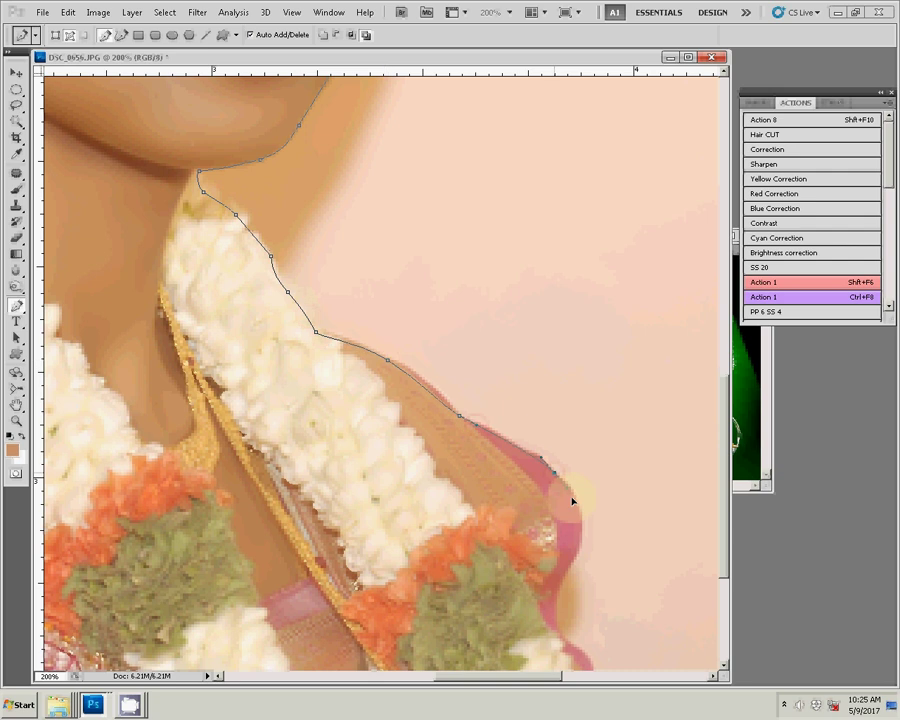
Continue the path down the shoulder and up the pink blouse's left edge.
{"action": "left_click_drag", "start_coordinate": [558, 604], "coordinate": [516, 260]}
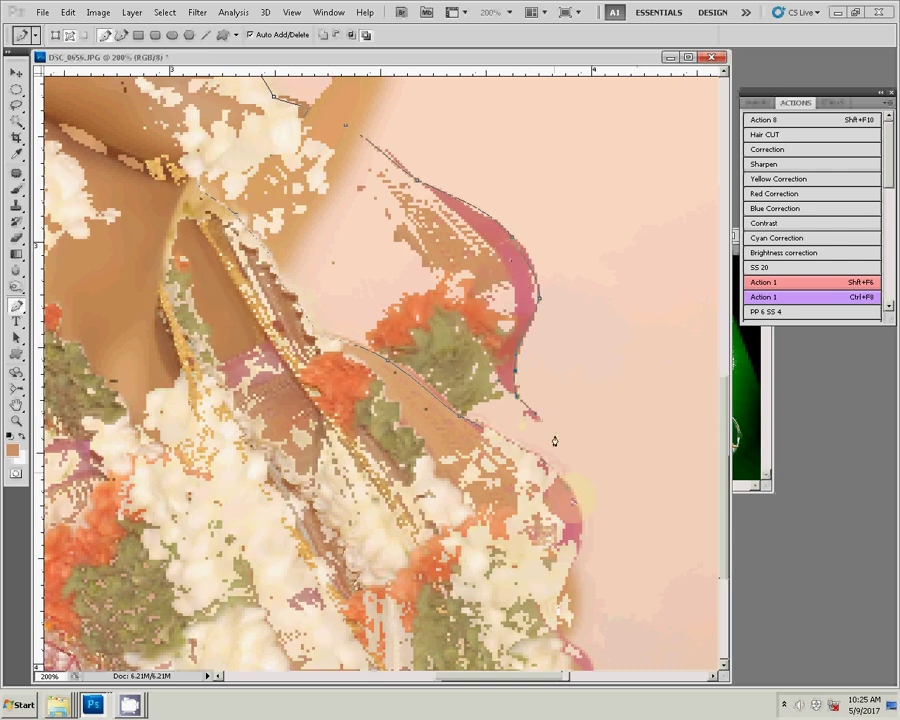
{"action": "left_click_drag", "start_coordinate": [554, 428], "coordinate": [555, 446]}
{"action": "left_click", "coordinate": [560, 489]}
{"action": "left_click", "coordinate": [593, 573]}
{"action": "left_click", "coordinate": [597, 612]}
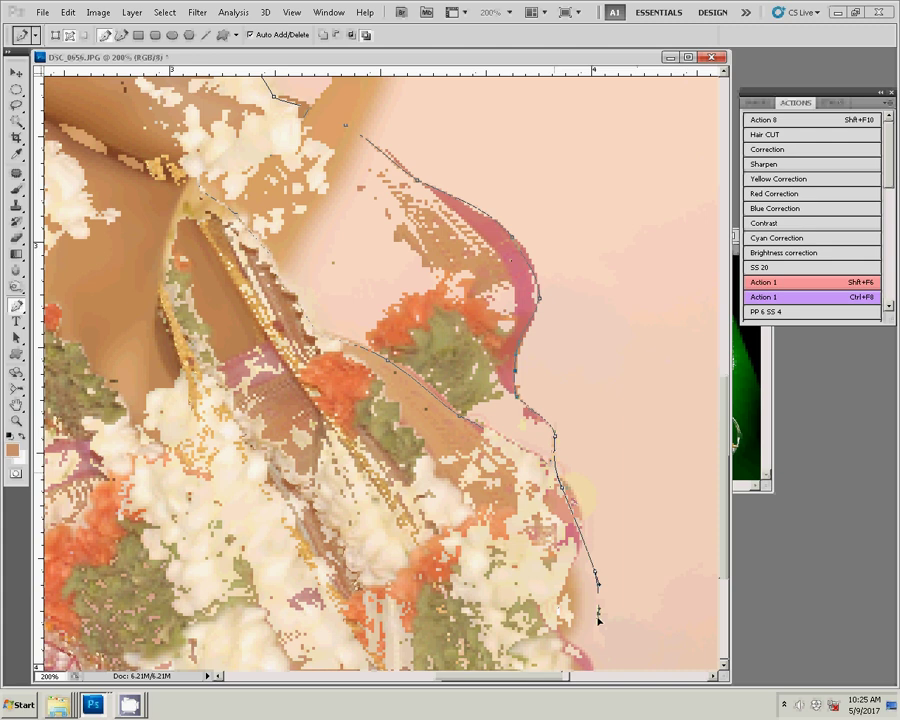
{"action": "left_click_drag", "start_coordinate": [589, 259], "coordinate": [573, 261]}
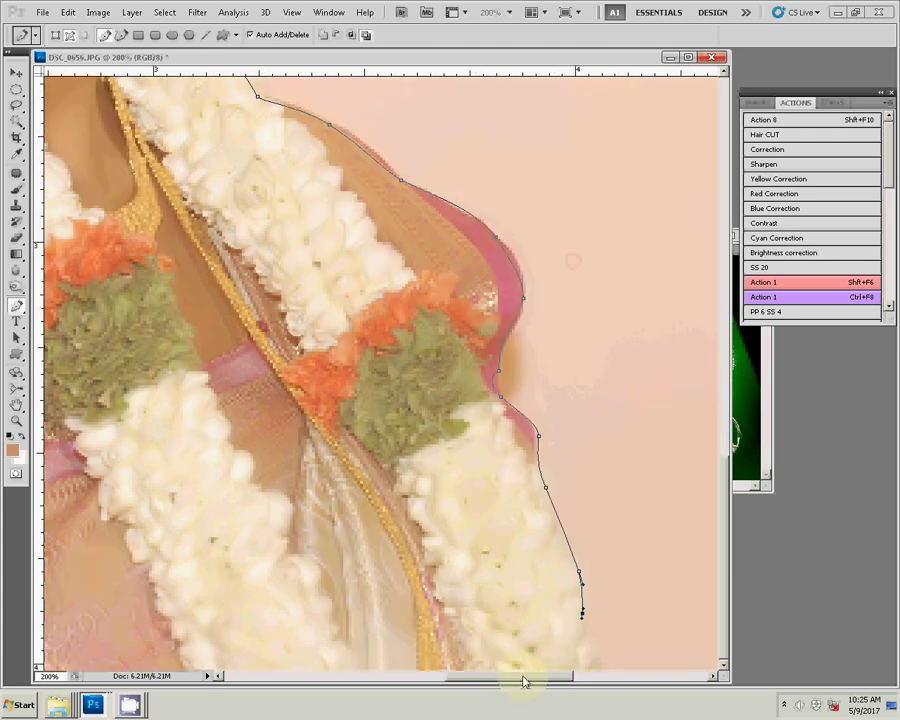
{"action": "left_click", "coordinate": [591, 637]}
{"action": "left_click_drag", "start_coordinate": [594, 665], "coordinate": [106, 641]}
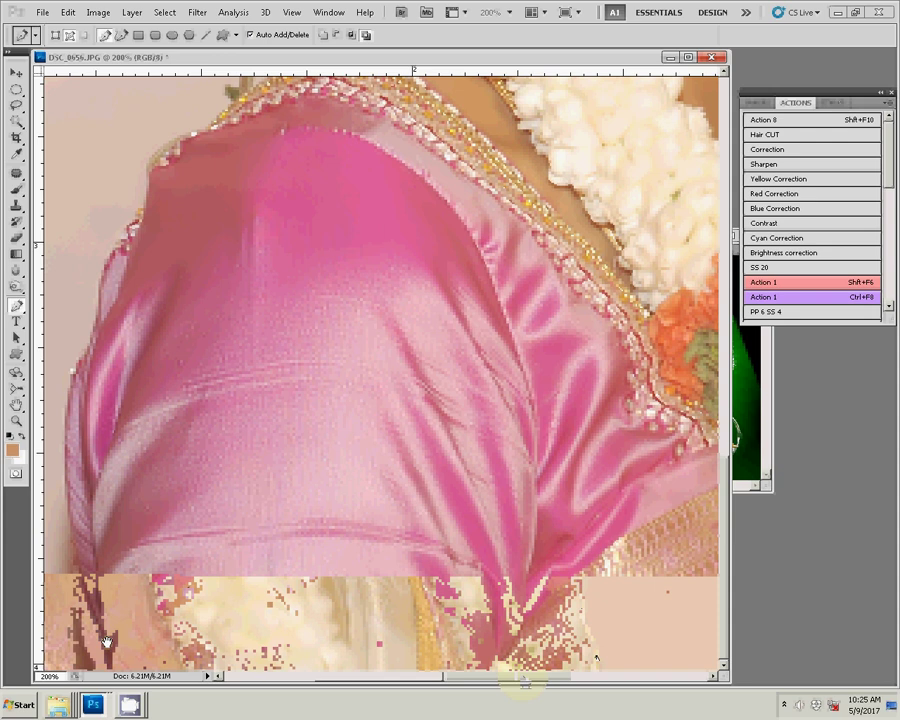
{"action": "left_click", "coordinate": [71, 535]}
{"action": "left_click", "coordinate": [89, 344]}
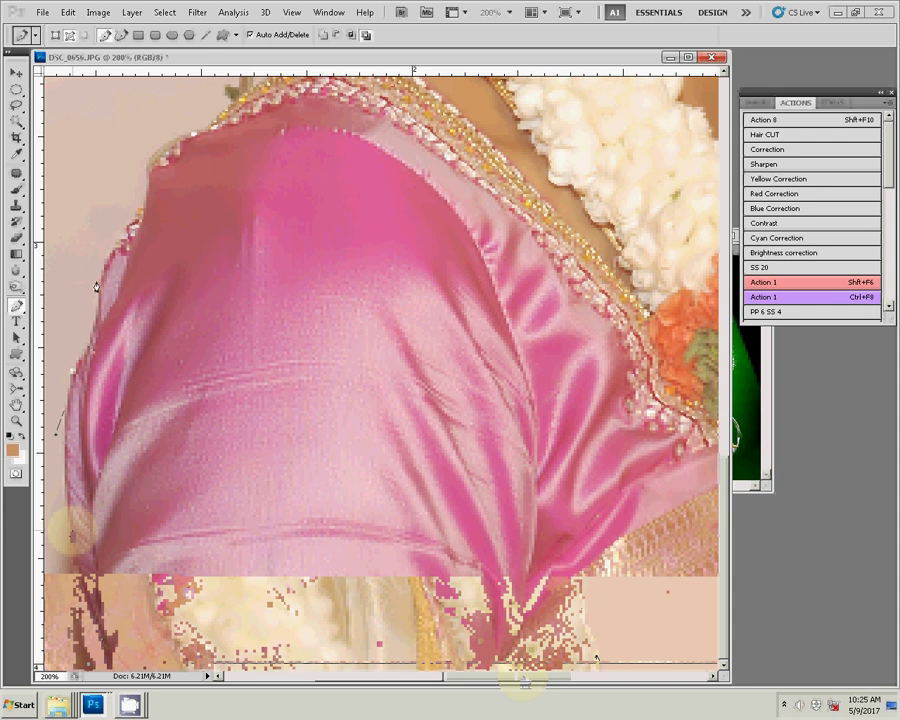
{"action": "left_click", "coordinate": [140, 222]}
Trace the path past the ear-side hair flowers, along the top of the hair and down the forehead.
{"action": "left_click_drag", "start_coordinate": [203, 149], "coordinate": [216, 398]}
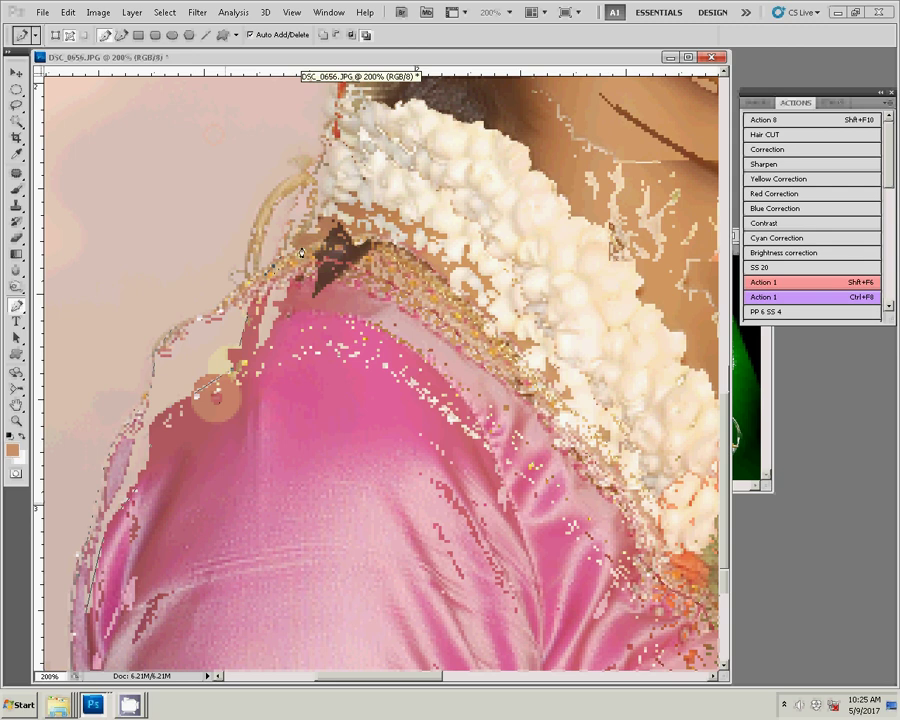
{"action": "left_click_drag", "start_coordinate": [337, 138], "coordinate": [215, 467]}
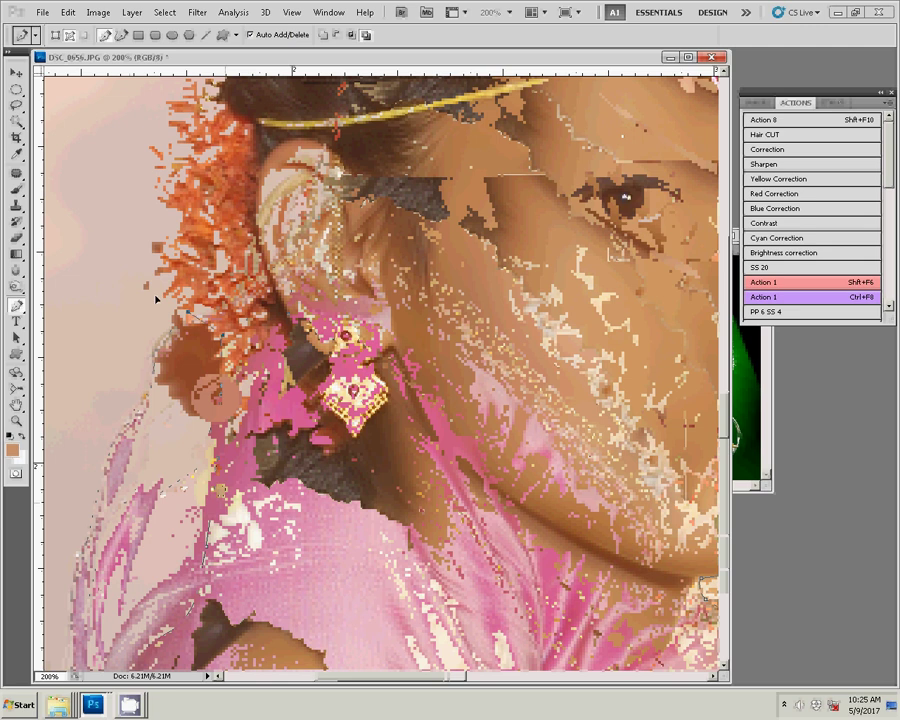
{"action": "left_click", "coordinate": [132, 185]}
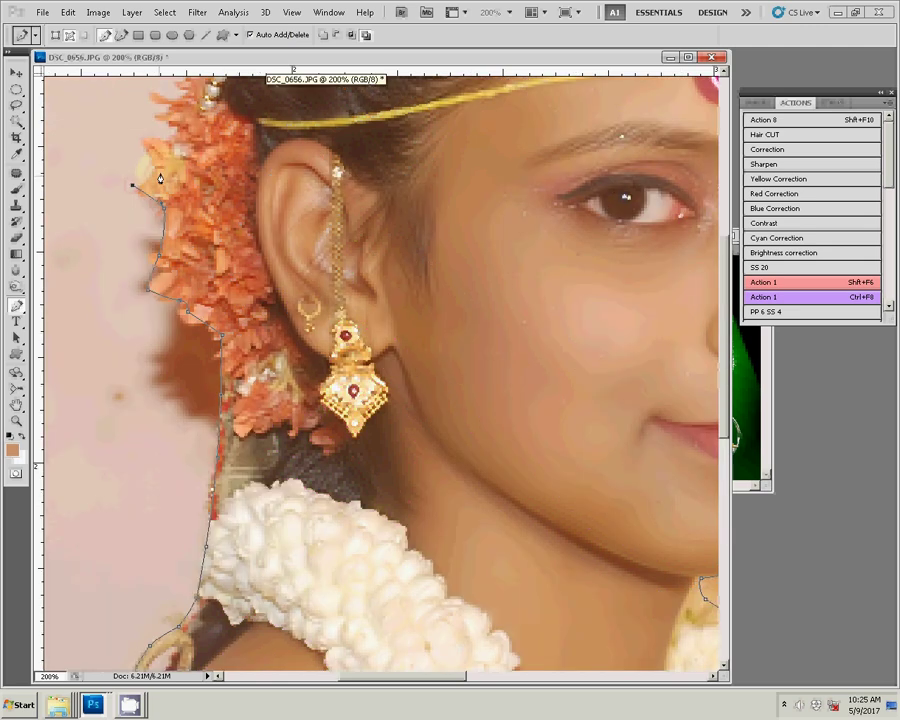
{"action": "left_click_drag", "start_coordinate": [160, 178], "coordinate": [104, 350]}
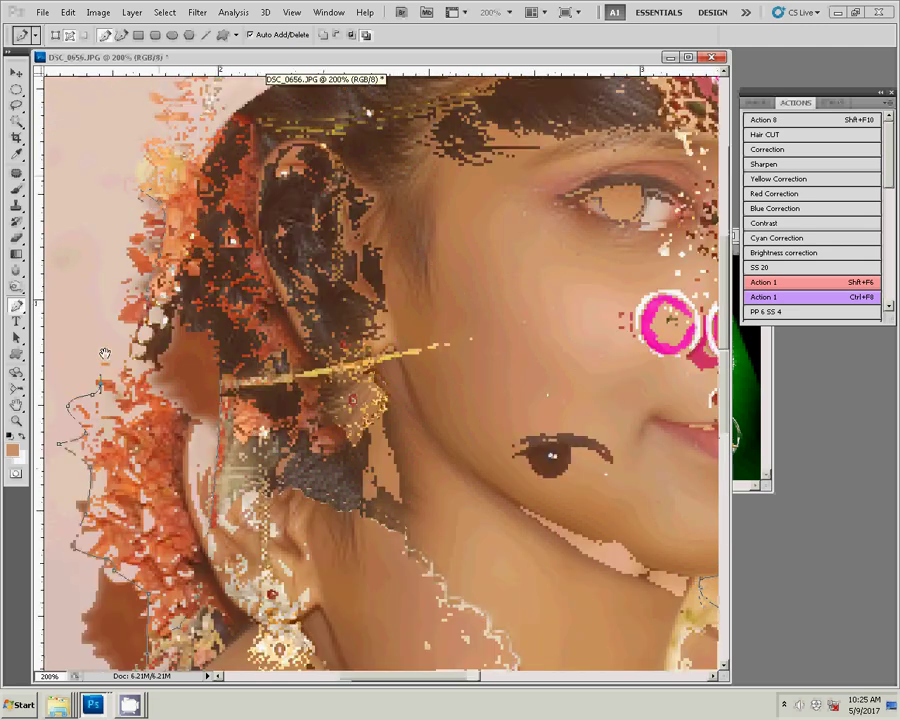
{"action": "left_click", "coordinate": [192, 158]}
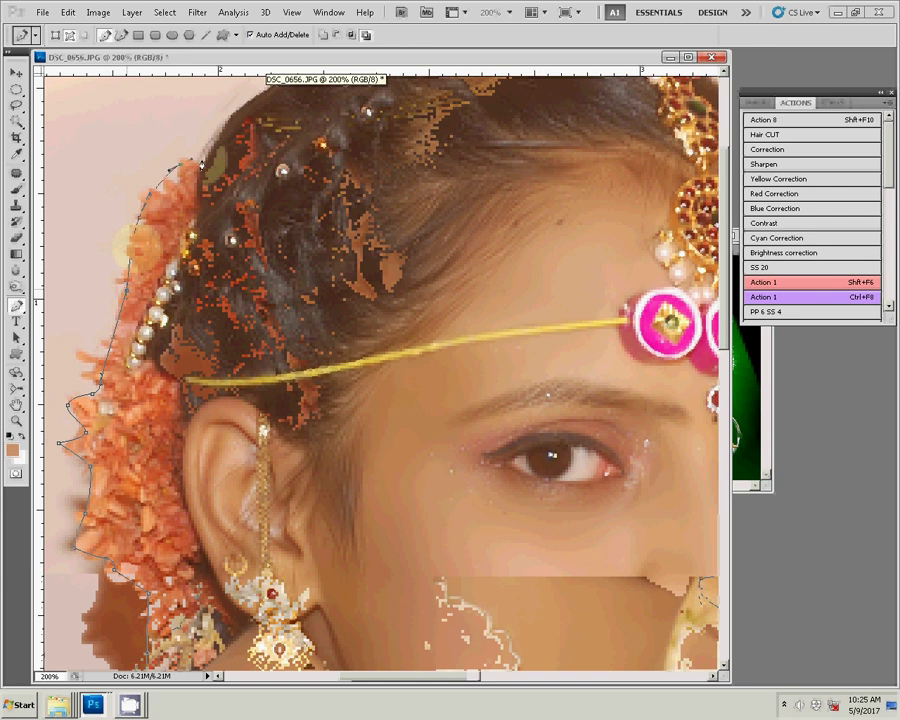
{"action": "scroll", "coordinate": [213, 292], "scroll_direction": "up", "scroll_amount": 3}
{"action": "scroll", "coordinate": [213, 292], "scroll_direction": "right", "scroll_amount": 2}
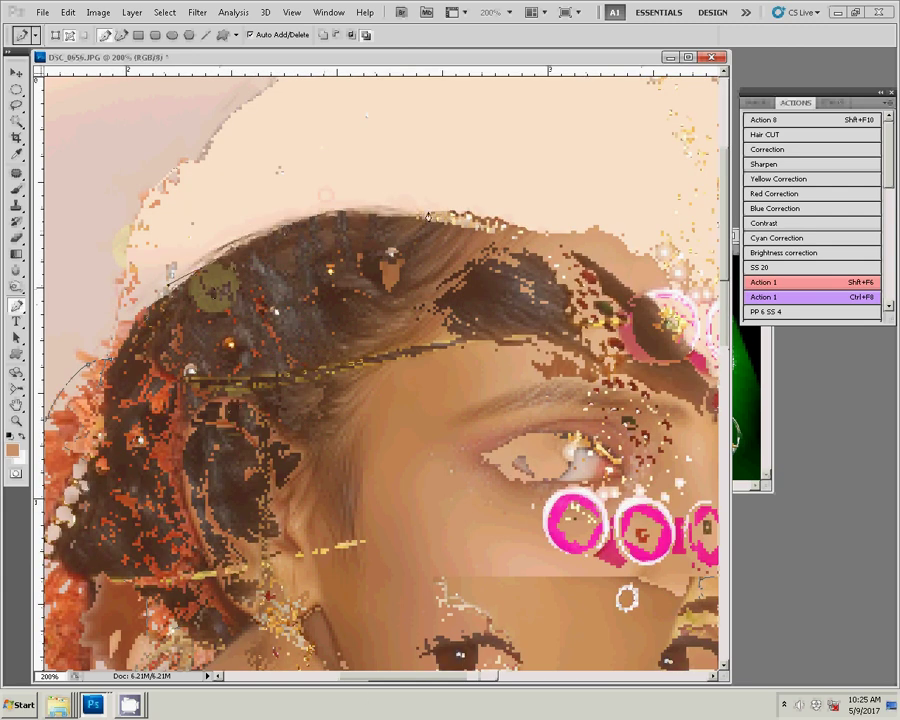
{"action": "left_click", "coordinate": [467, 212]}
{"action": "left_click_drag", "start_coordinate": [574, 252], "coordinate": [688, 353]}
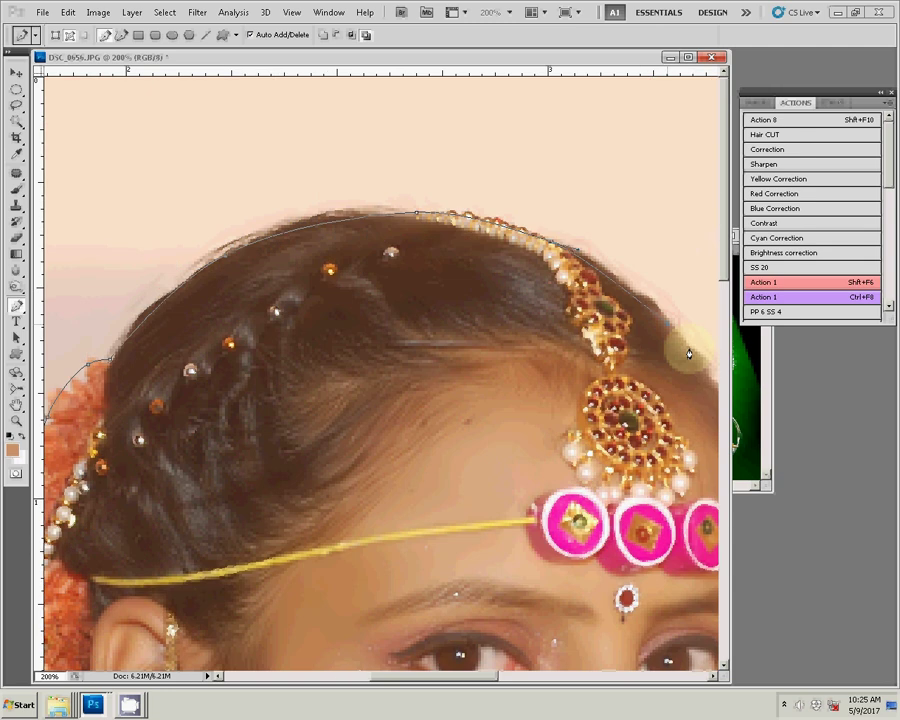
{"action": "scroll", "coordinate": [693, 358], "scroll_direction": "down", "scroll_amount": 5}
{"action": "scroll", "coordinate": [693, 358], "scroll_direction": "right", "scroll_amount": 8}
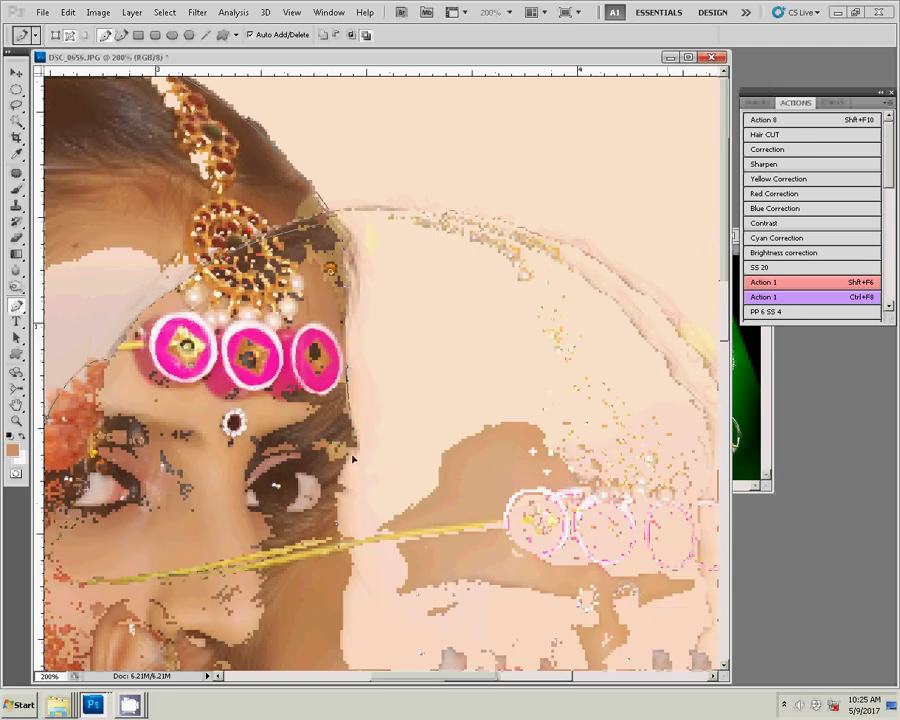
{"action": "left_click_drag", "start_coordinate": [346, 462], "coordinate": [336, 503]}
Turn the path into a 2-pixel feathered selection and hide the Background layer.
{"action": "right_click", "coordinate": [311, 314]}
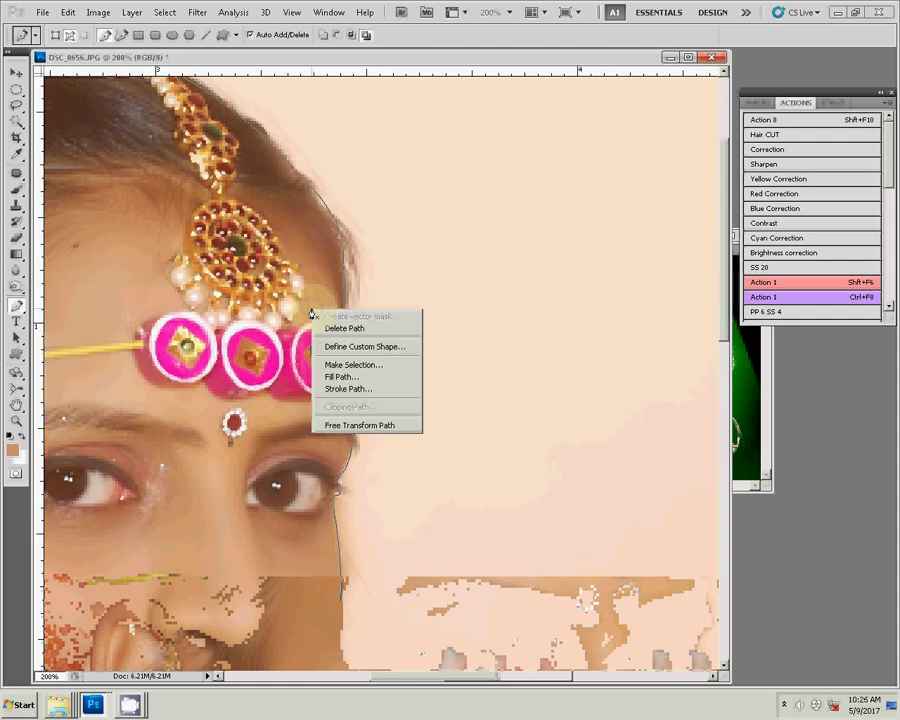
{"action": "left_click", "coordinate": [333, 362]}
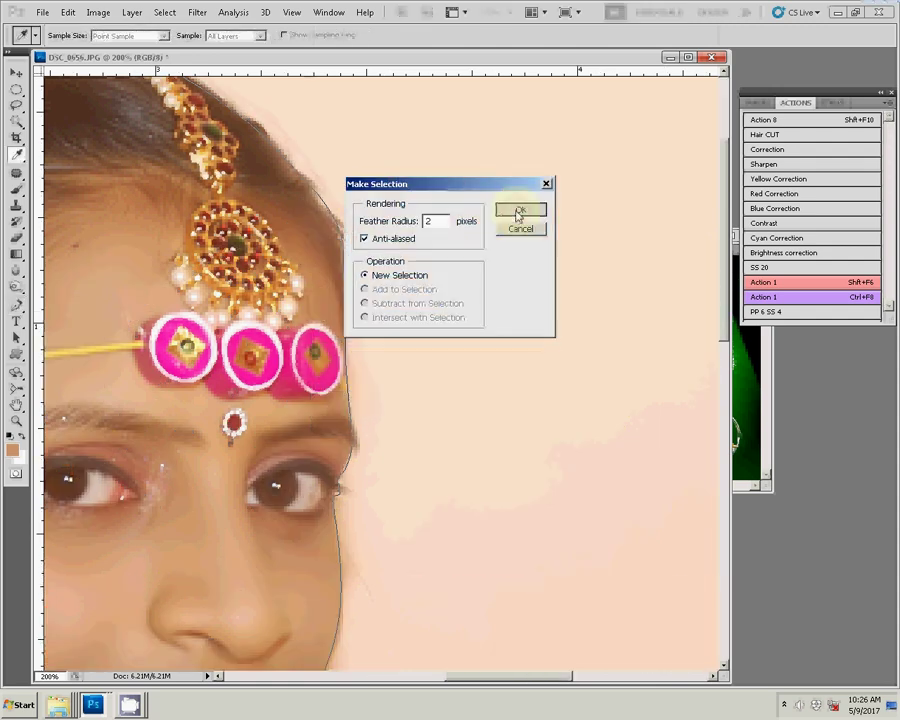
{"action": "left_click", "coordinate": [518, 212]}
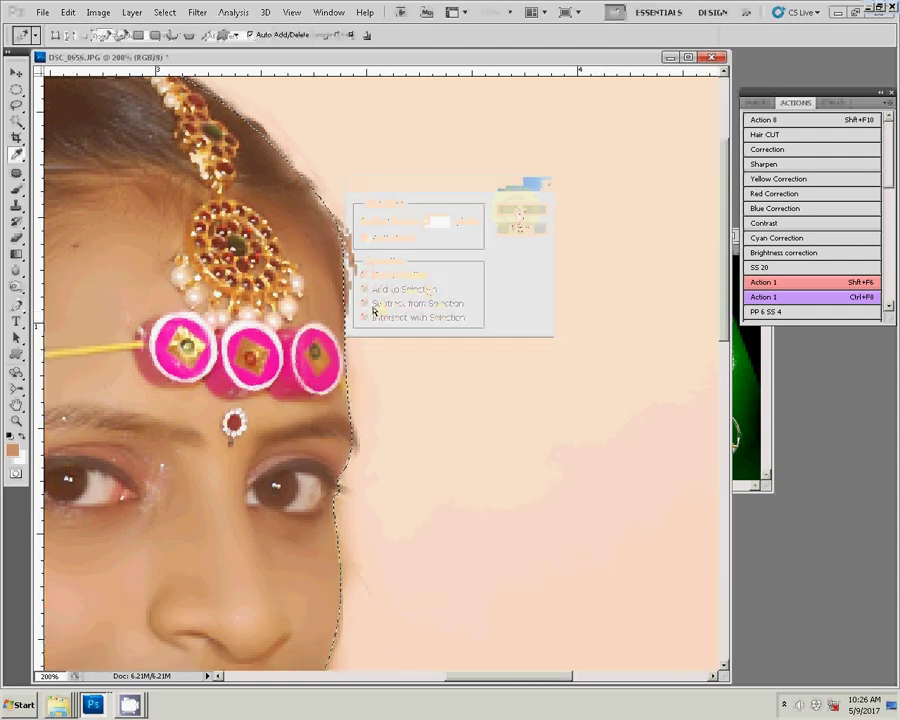
{"action": "left_click", "coordinate": [757, 102]}
{"action": "left_click", "coordinate": [749, 177]}
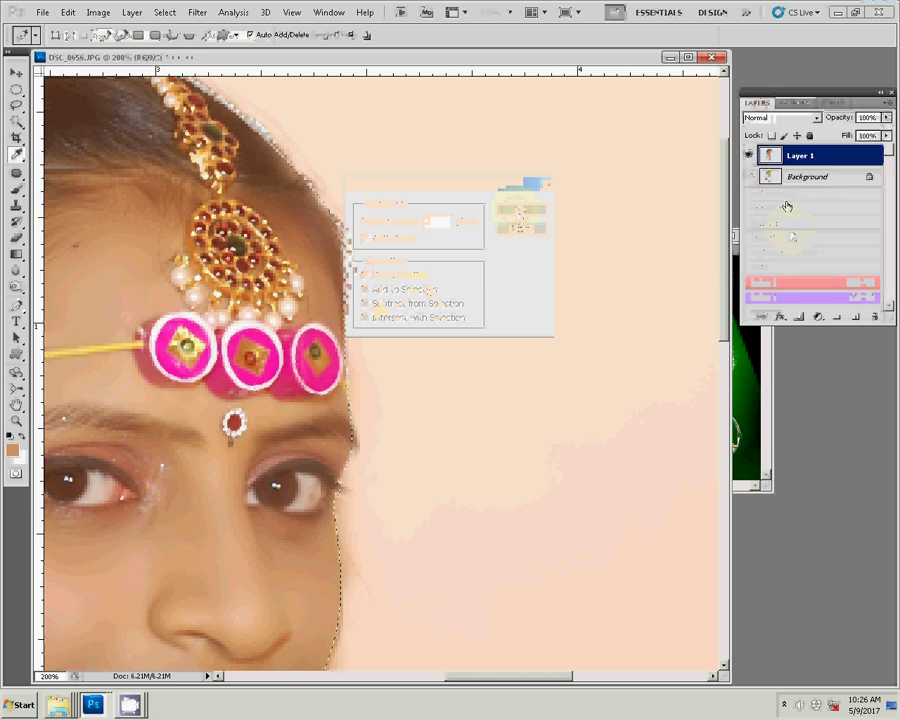
Fit the whole portrait on screen and bring up Save As for DSC_0656.
{"action": "key", "text": "z"}
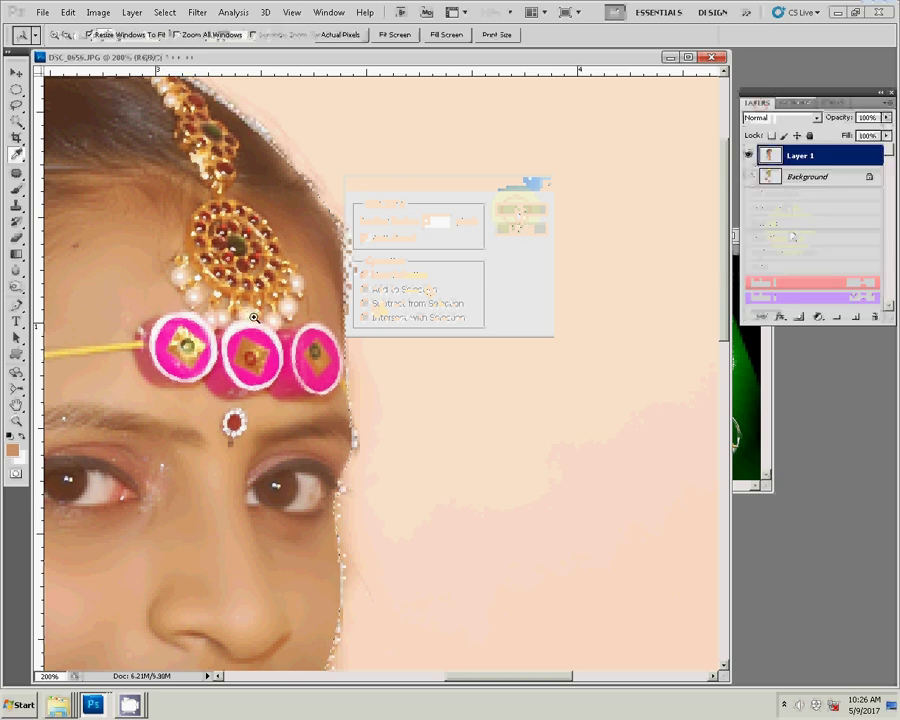
{"action": "right_click", "coordinate": [264, 313]}
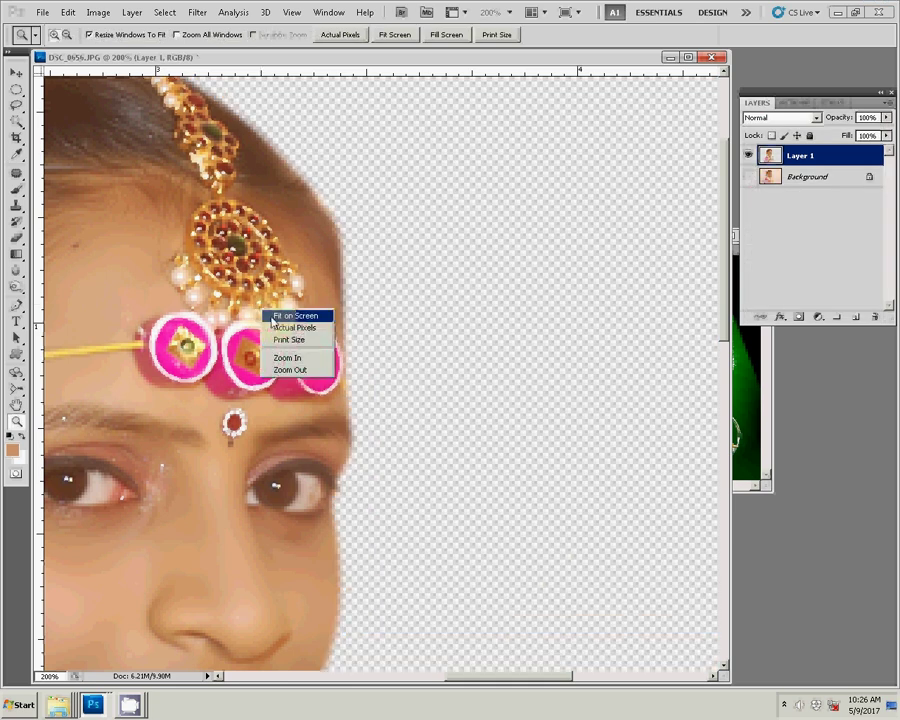
{"action": "left_click", "coordinate": [272, 318]}
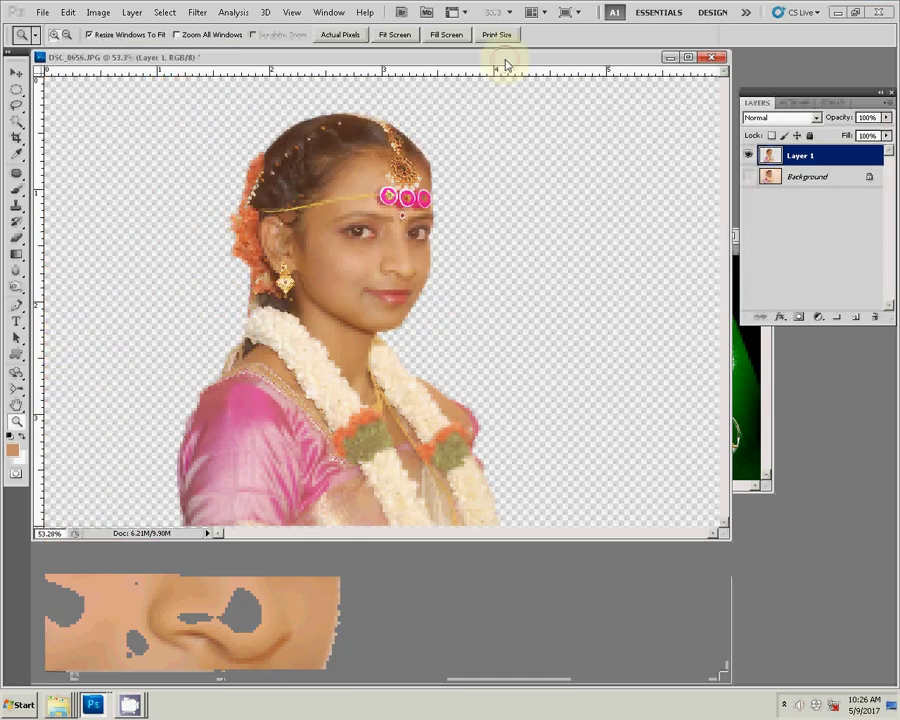
{"action": "left_click_drag", "start_coordinate": [501, 60], "coordinate": [449, 225]}
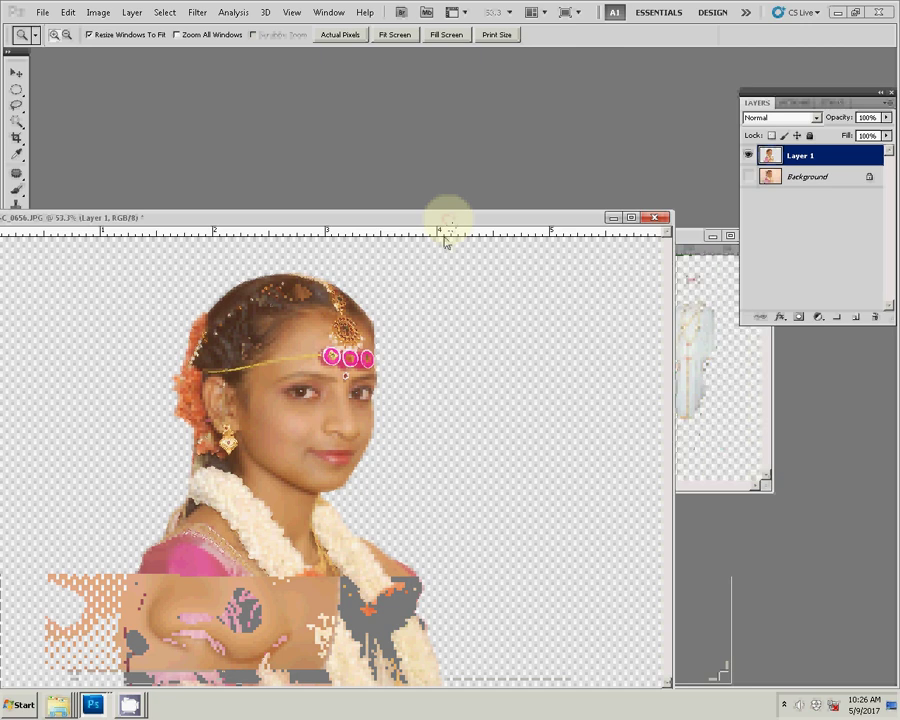
{"action": "key", "text": "ctrl+shift+s"}
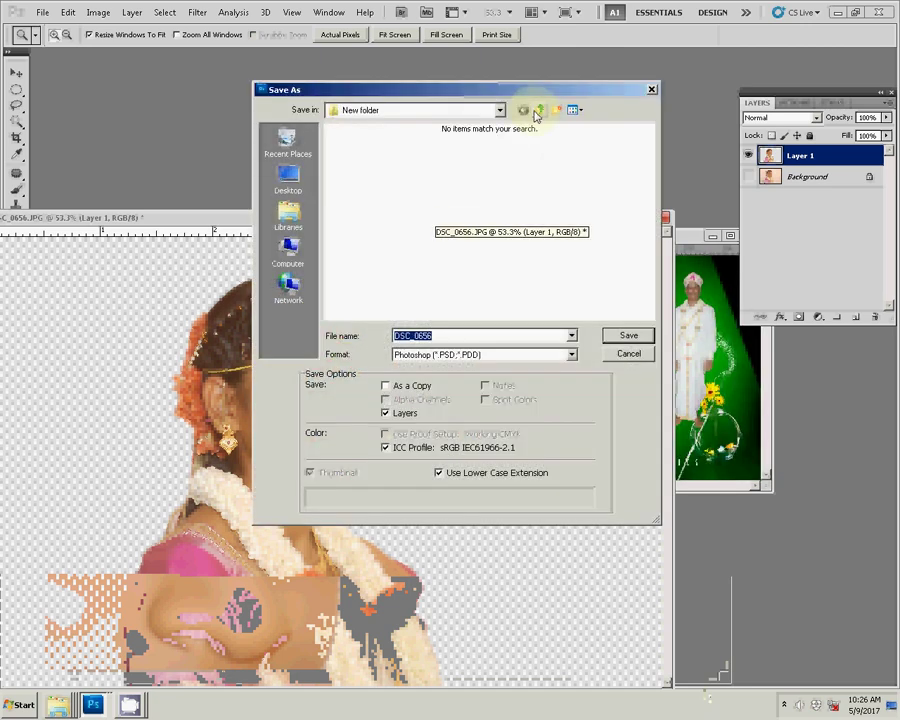
Save the bride cut-out as DSC_0656.psd in the psd folder with default Photoshop format options.
{"action": "left_click", "coordinate": [537, 112]}
{"action": "left_click", "coordinate": [507, 185]}
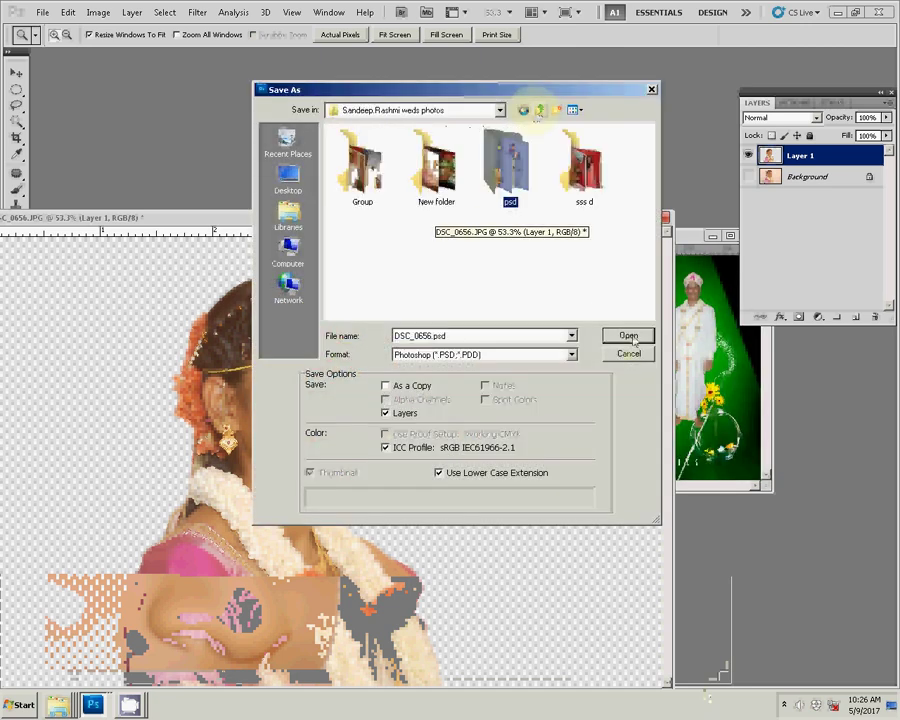
{"action": "left_click", "coordinate": [630, 337]}
{"action": "left_click", "coordinate": [628, 336]}
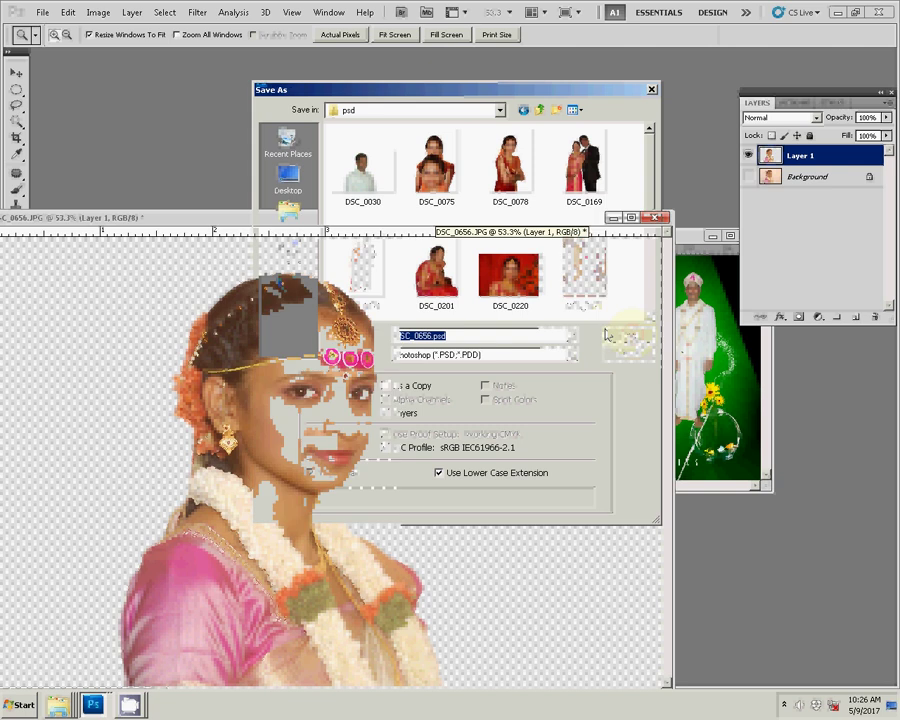
{"action": "key", "text": "Return"}
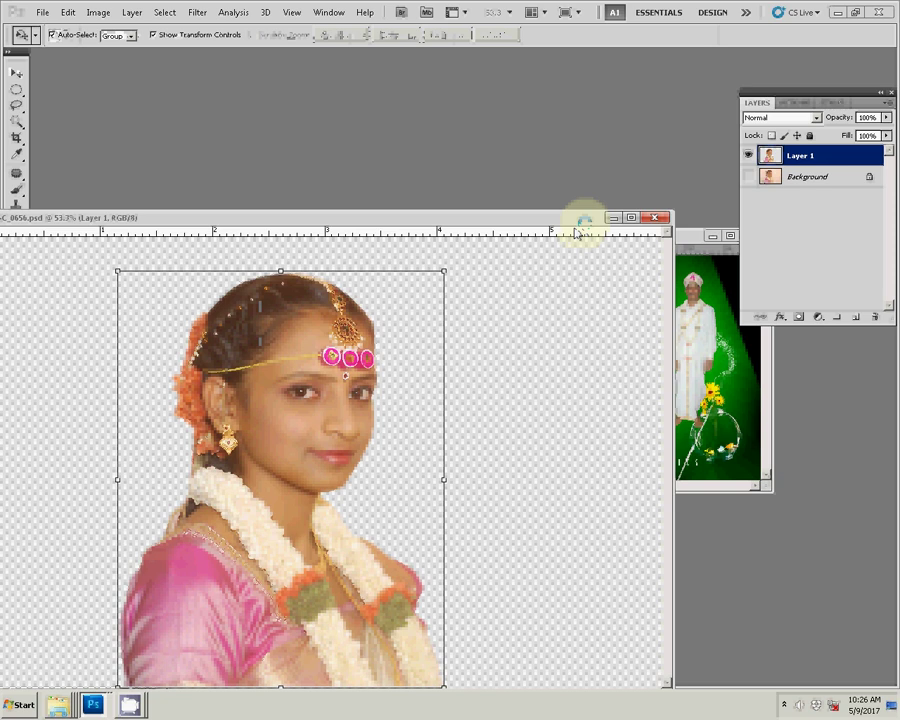
{"action": "key", "text": "v"}
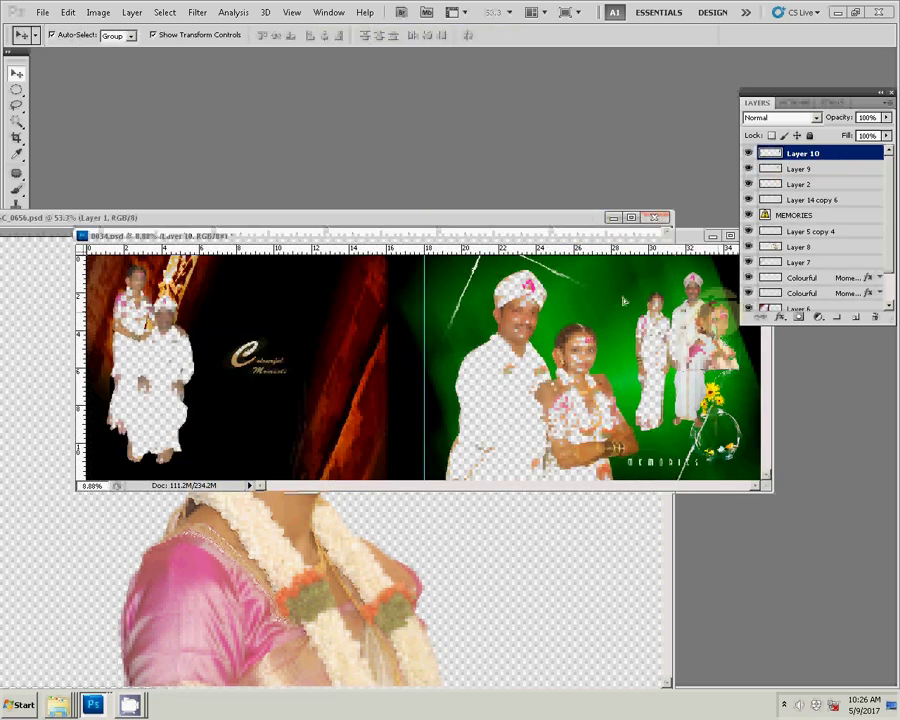
Drag the bride portrait onto the dark left page and flip it horizontally.
{"action": "mouse_move", "coordinate": [623, 300]}
{"action": "left_mouse_down"}
{"action": "mouse_move", "coordinate": [310, 306]}
{"action": "mouse_move", "coordinate": [314, 320]}
{"action": "left_mouse_up"}
{"action": "key", "text": "ctrl+t"}
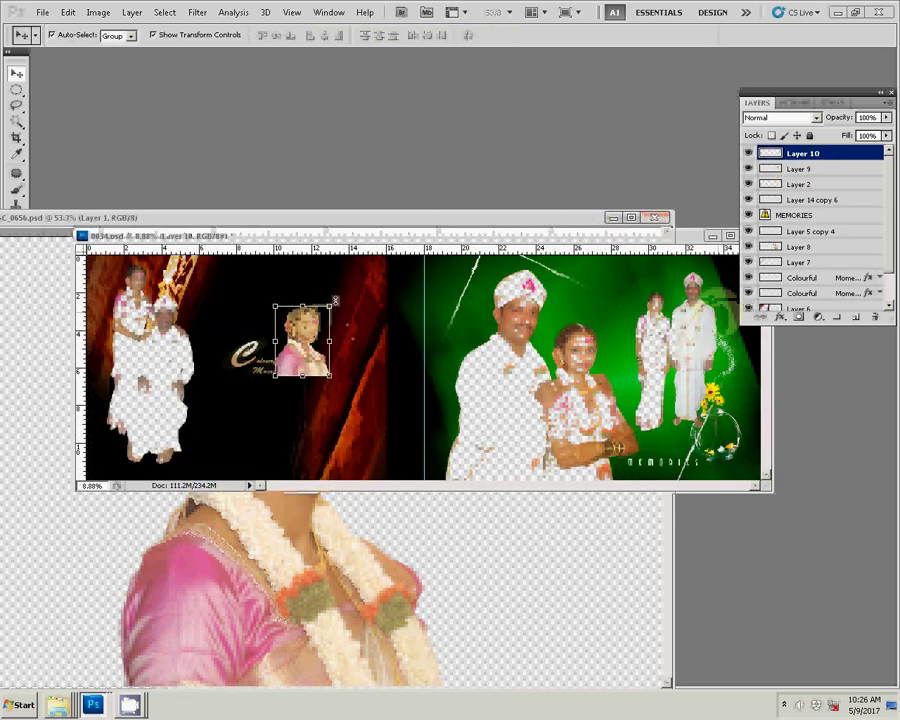
{"action": "right_click", "coordinate": [369, 293]}
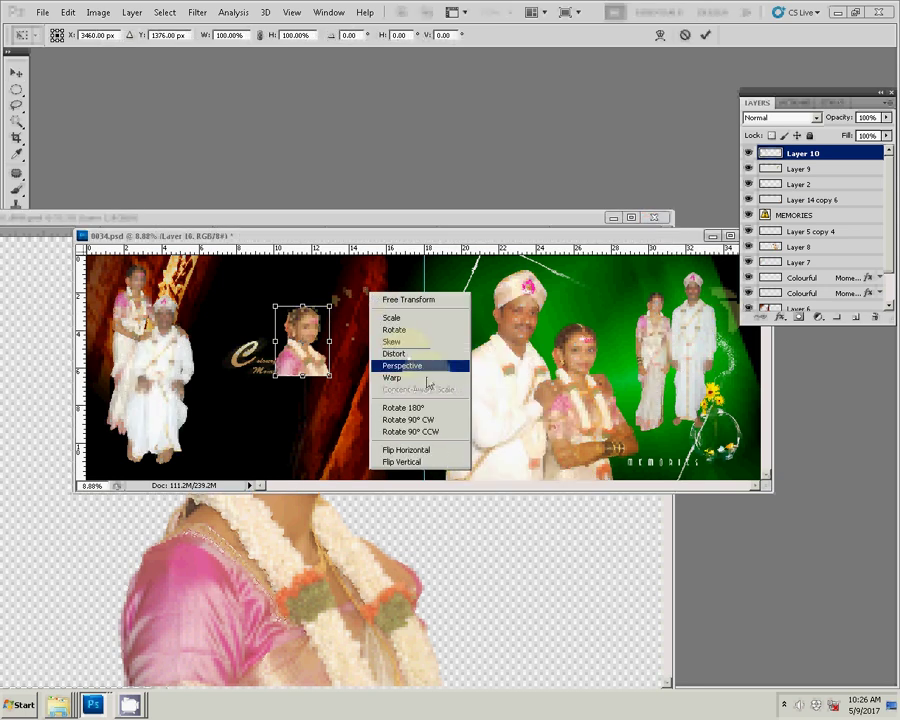
{"action": "left_click", "coordinate": [427, 451]}
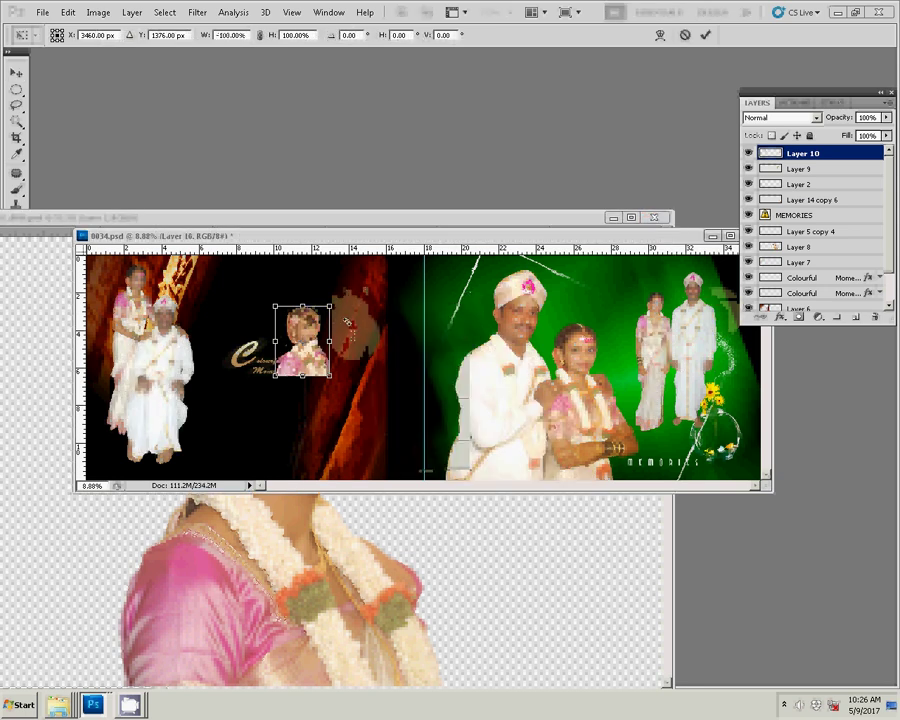
Enlarge the bride portrait to about 237% and position it at the lower right of the left page.
{"action": "left_click_drag", "start_coordinate": [335, 302], "coordinate": [380, 279]}
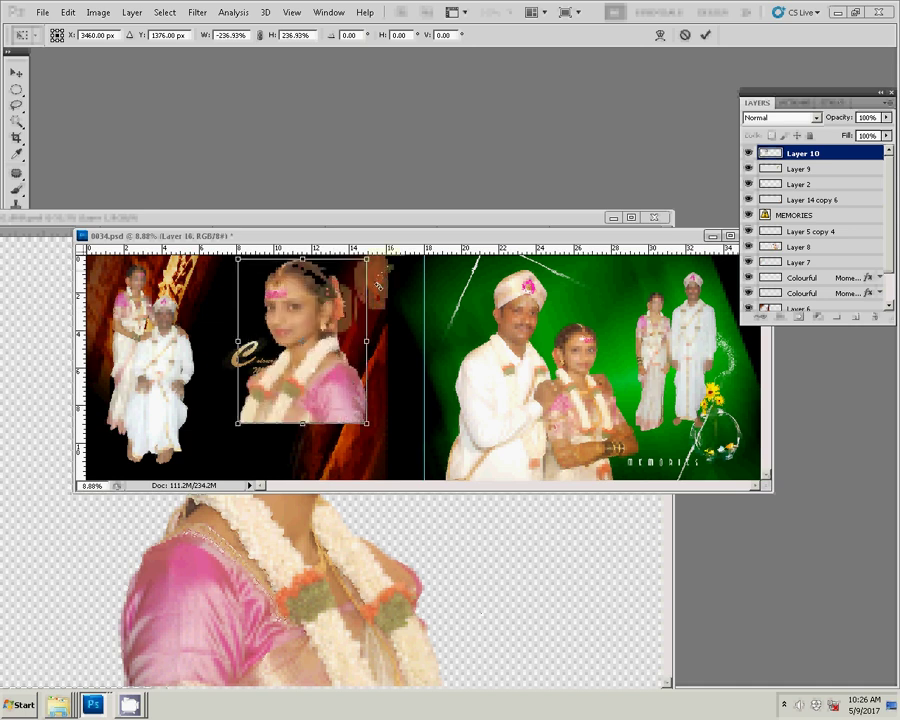
{"action": "key", "text": "Return"}
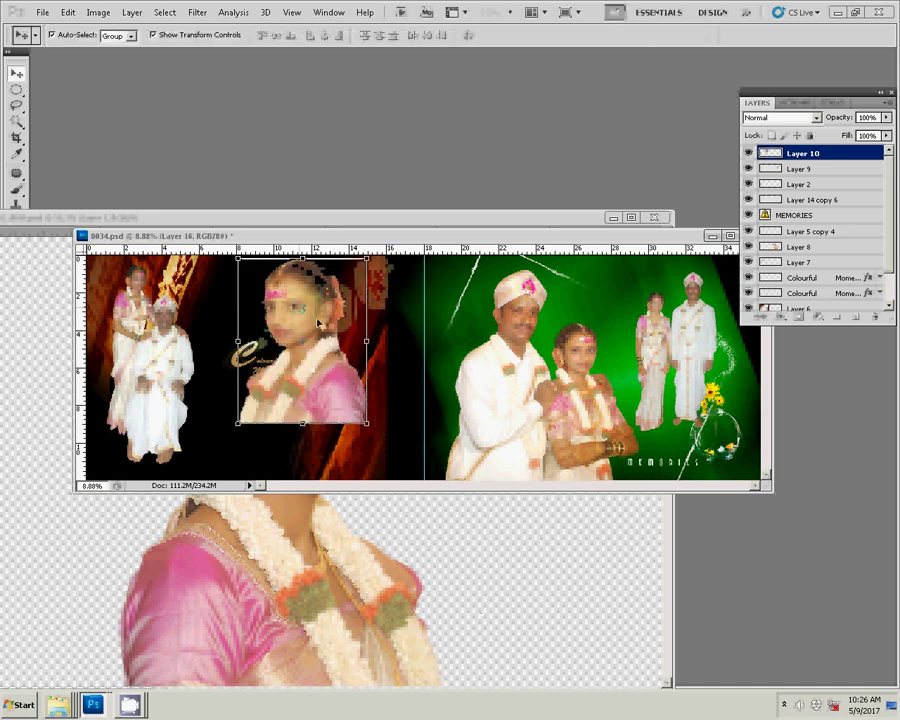
{"action": "left_click_drag", "start_coordinate": [318, 322], "coordinate": [350, 349]}
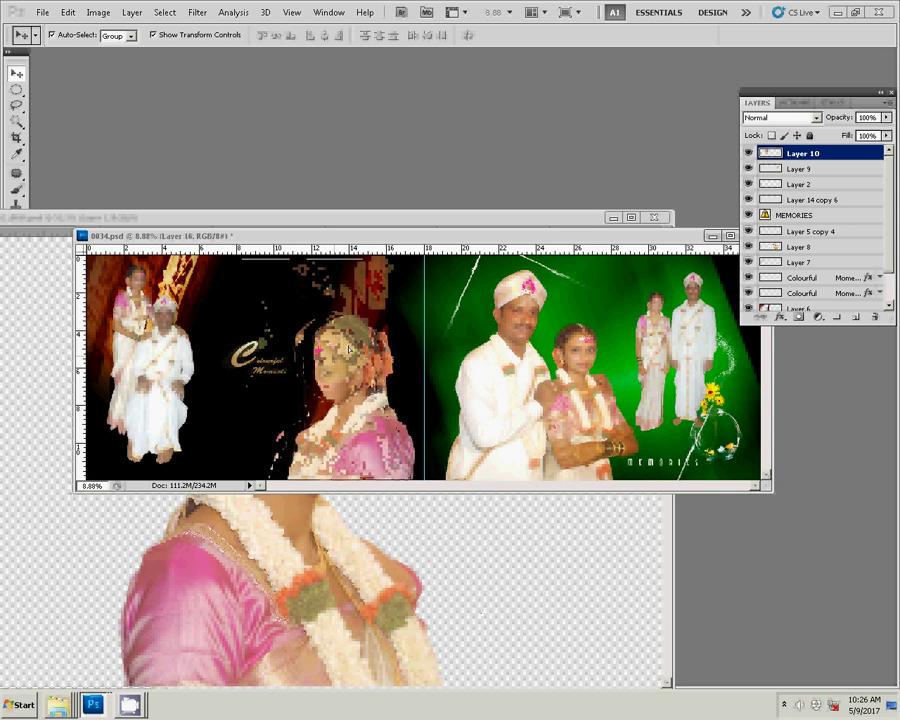
{"action": "left_click_drag", "start_coordinate": [349, 349], "coordinate": [334, 344]}
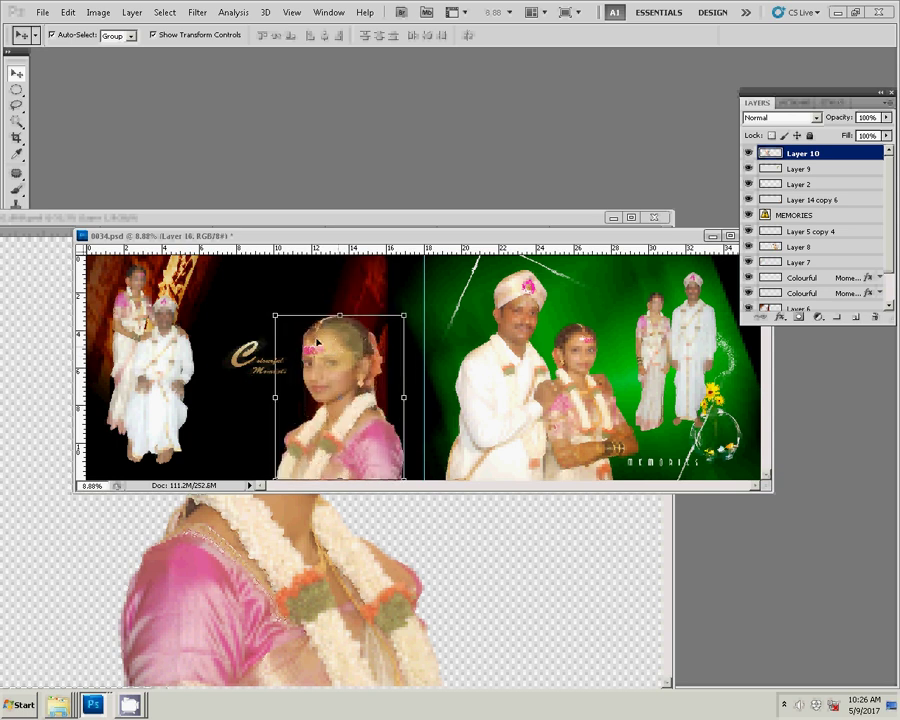
Zoom in on the bride's face and paint soft 50 px brush strokes along her hair edge.
{"action": "key", "text": "z"}
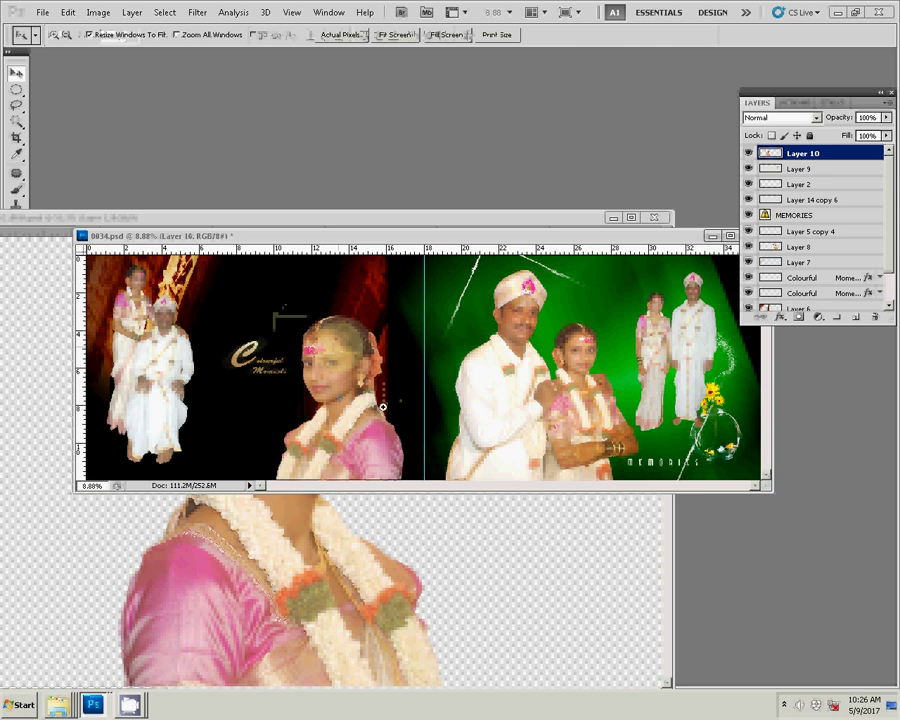
{"action": "left_click", "coordinate": [383, 405]}
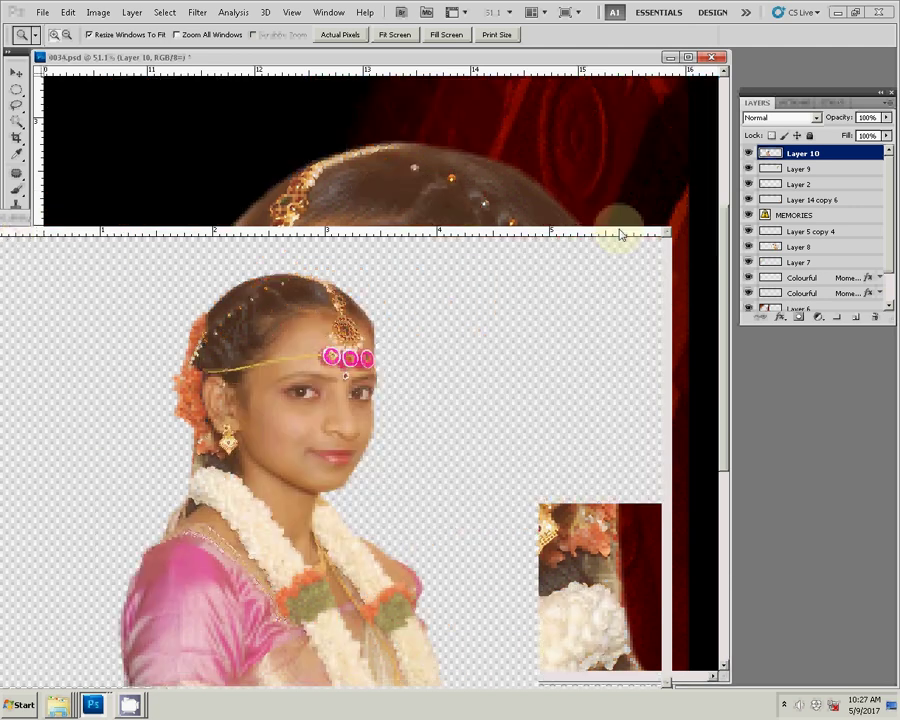
{"action": "left_click", "coordinate": [618, 228]}
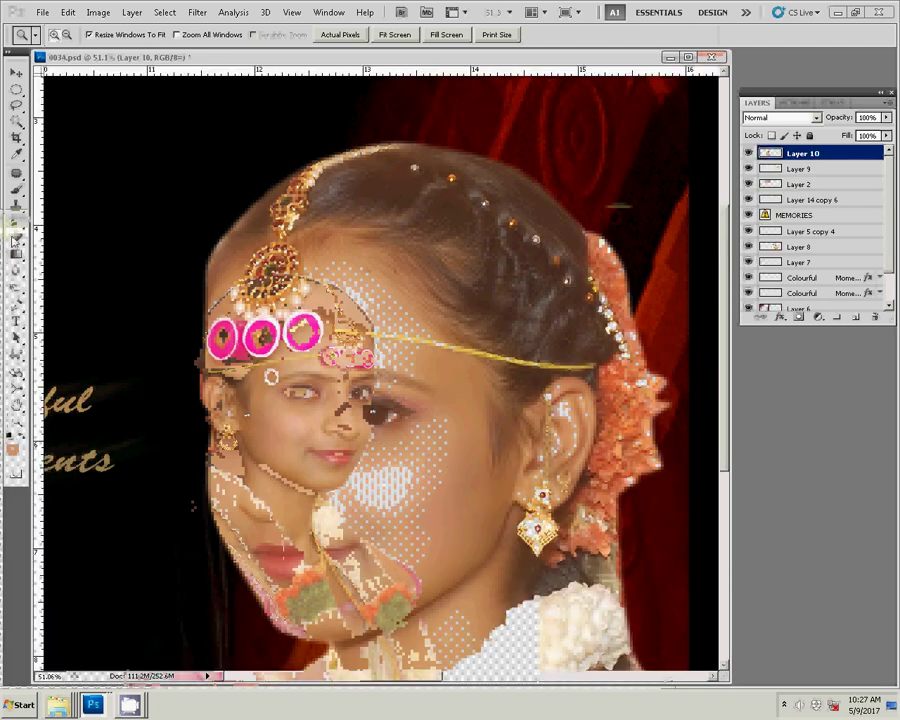
{"action": "left_click", "coordinate": [17, 238]}
{"action": "key", "text": "bracketleft"}
{"action": "key", "text": "bracketleft"}
{"action": "key", "text": "bracketleft"}
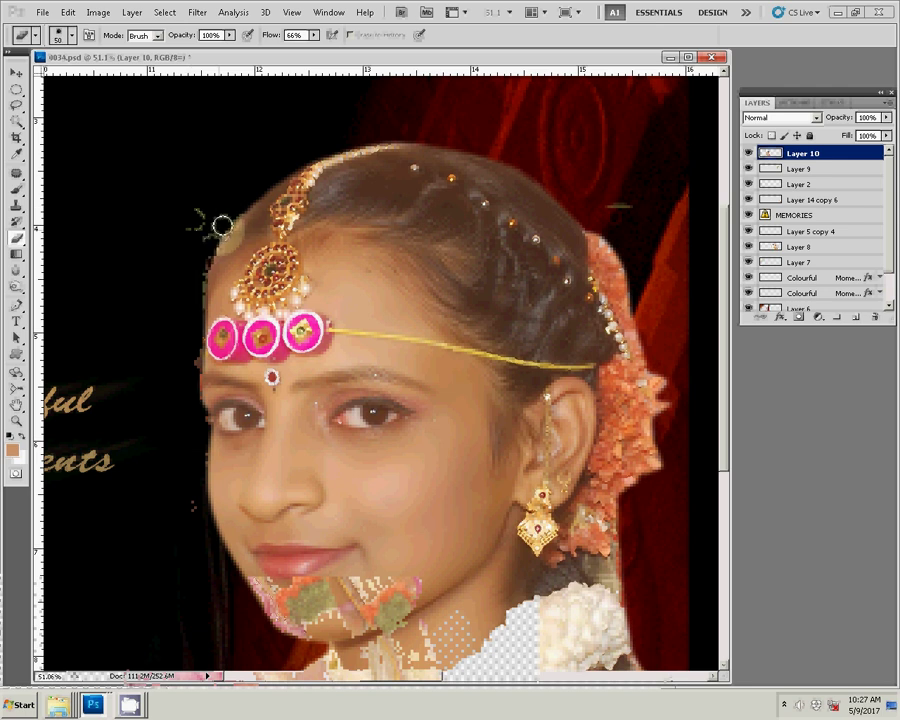
{"action": "left_click", "coordinate": [198, 290]}
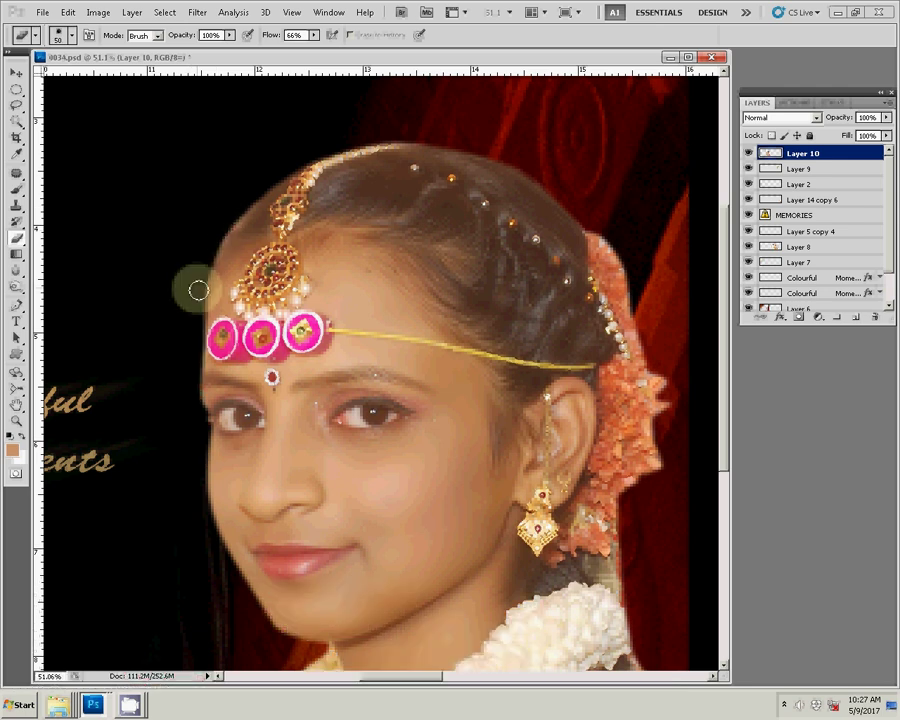
{"action": "left_click_drag", "start_coordinate": [225, 227], "coordinate": [198, 290]}
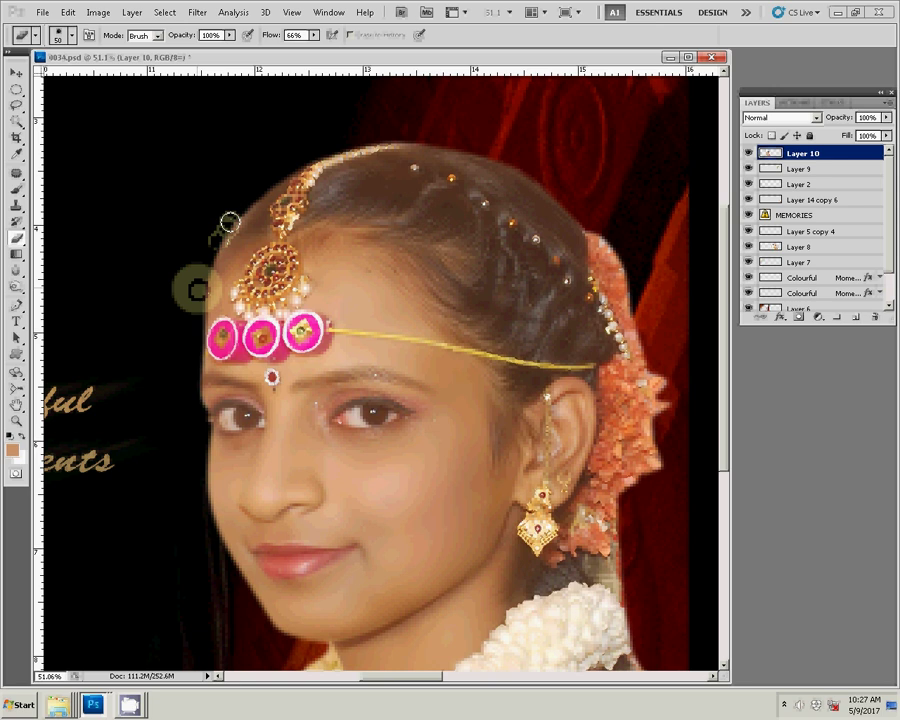
{"action": "left_click", "coordinate": [198, 290]}
Select the bride portrait layer on the canvas with the Move tool.
{"action": "key", "text": "z"}
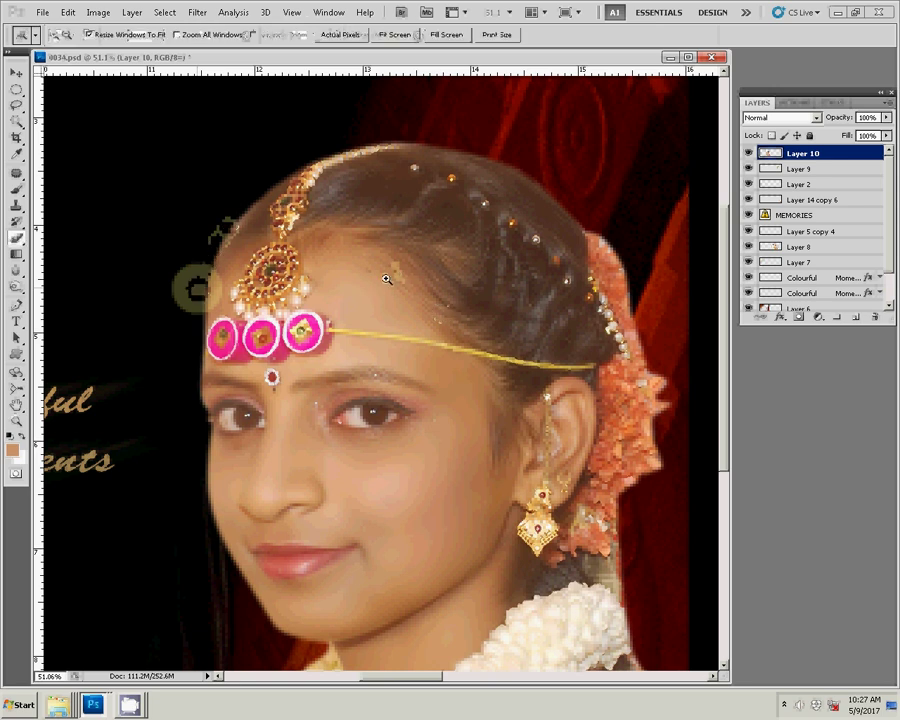
{"action": "key", "text": "v"}
{"action": "left_click", "coordinate": [391, 288]}
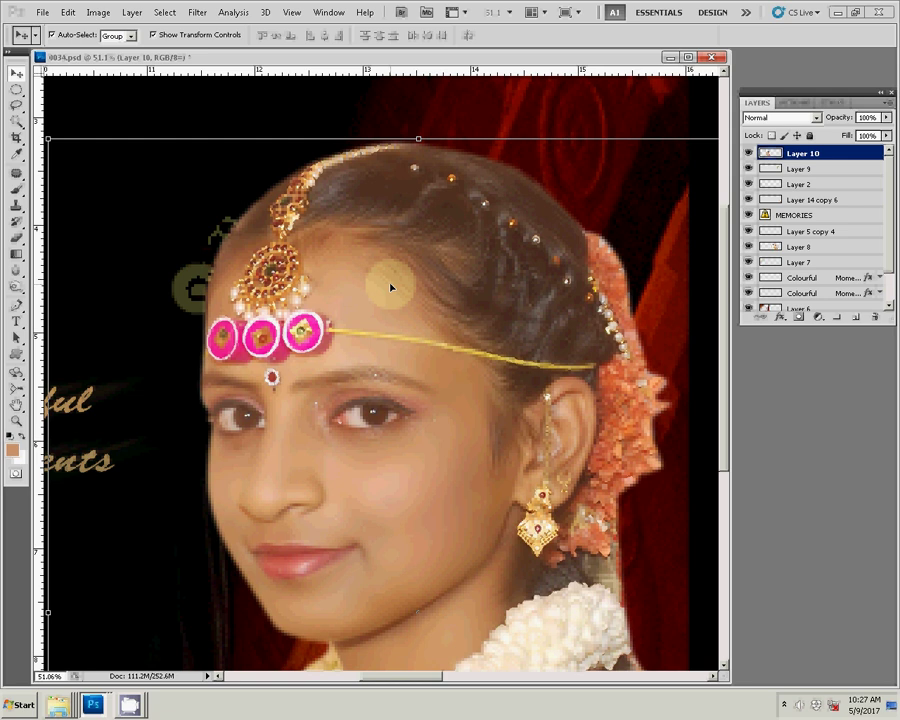
{"action": "left_click", "coordinate": [395, 285]}
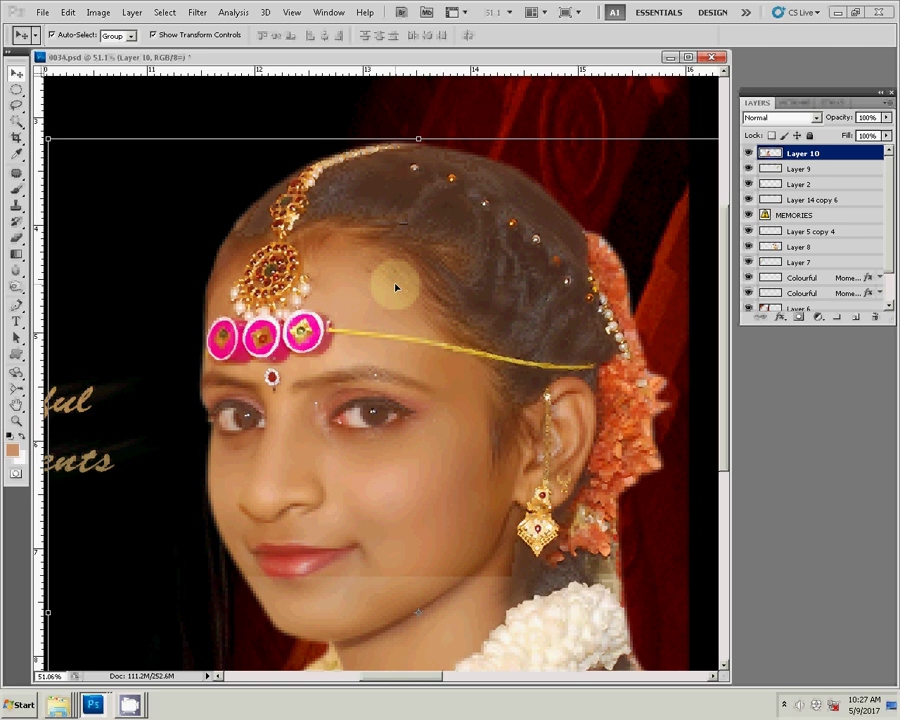
Fit the spread on screen and move the bride portrait upward on the left page.
{"action": "key", "text": "z"}
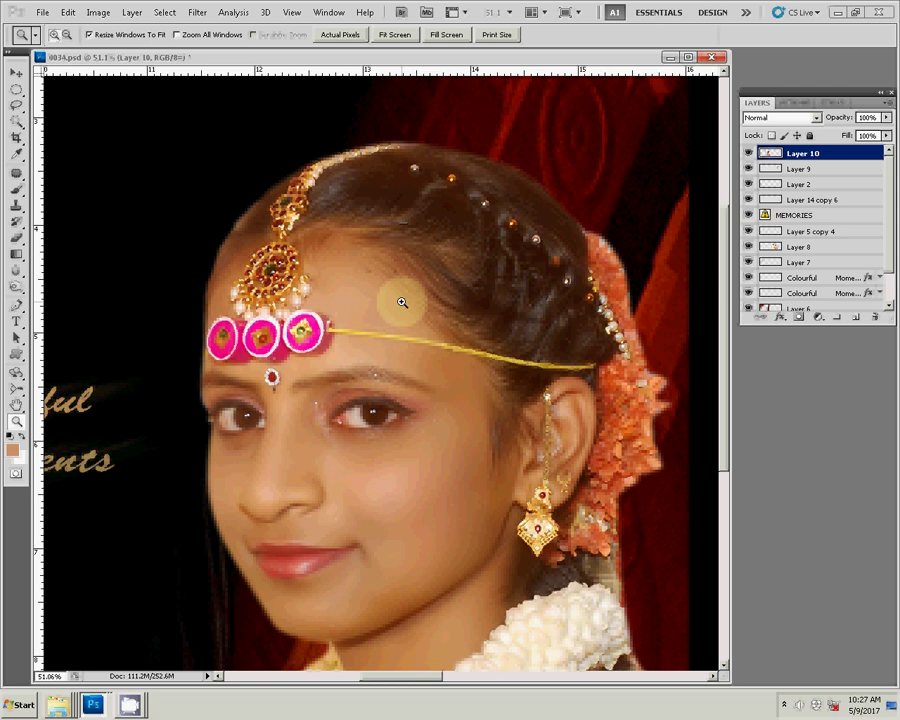
{"action": "right_click", "coordinate": [395, 238]}
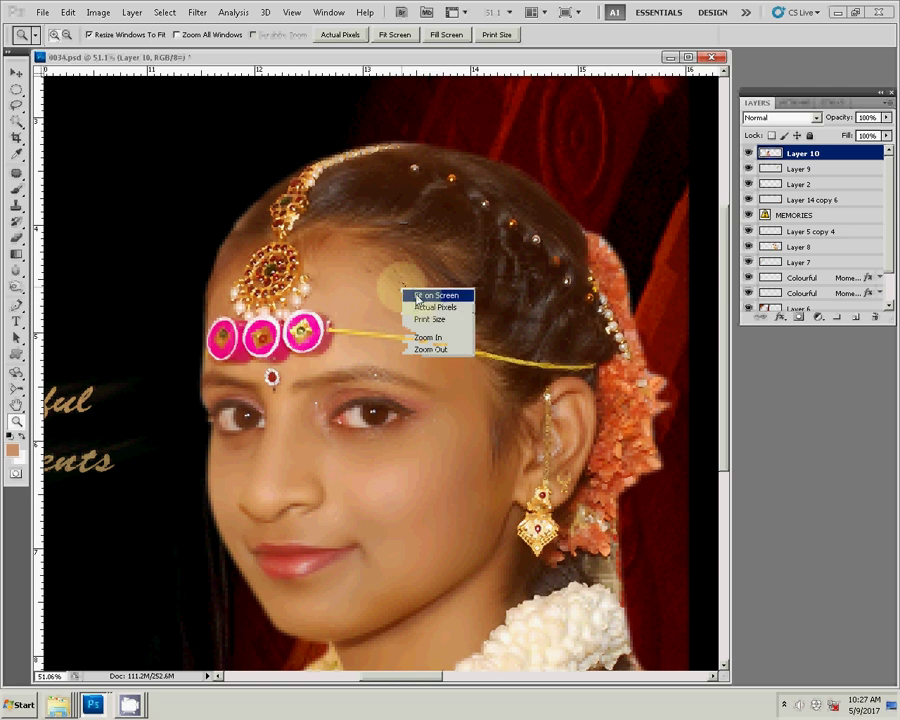
{"action": "left_click", "coordinate": [420, 236]}
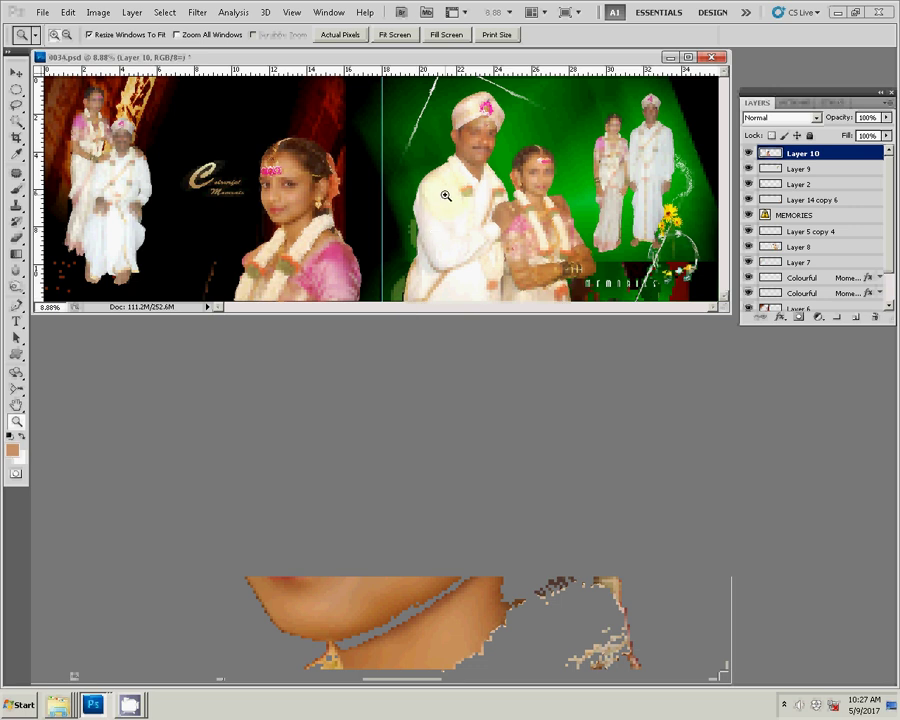
{"action": "key", "text": "v"}
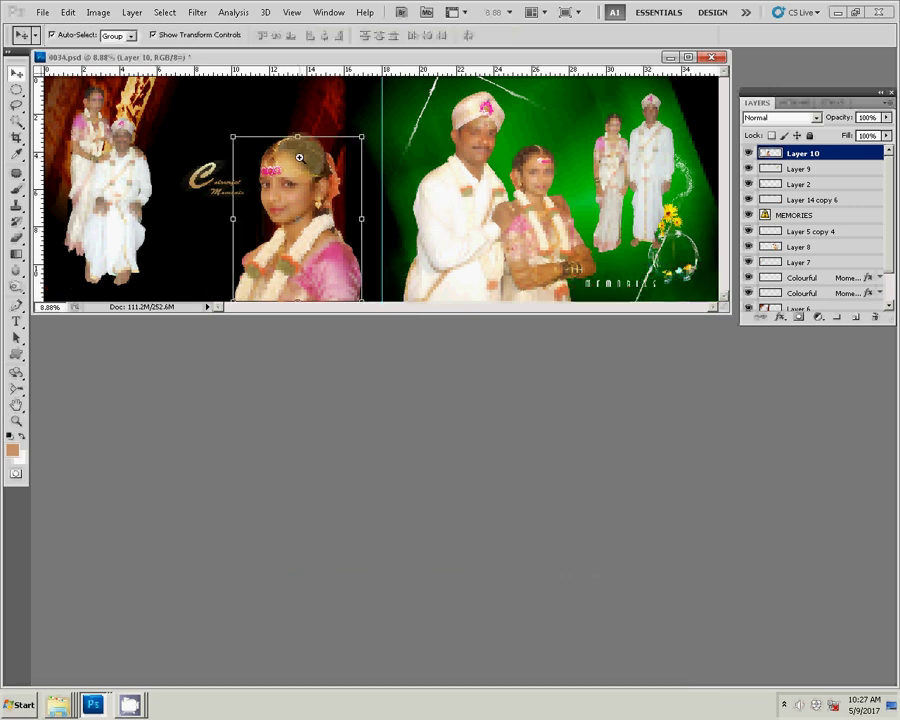
{"action": "left_click_drag", "start_coordinate": [294, 163], "coordinate": [290, 143]}
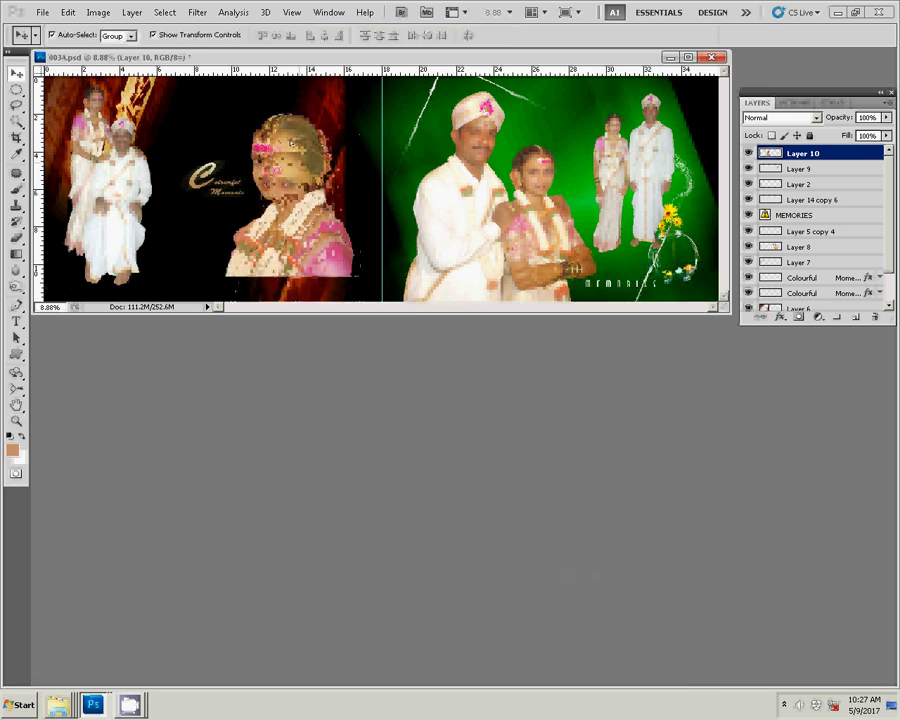
Scale the bride portrait up to about 129% from its corner so it fills the page height.
{"action": "key", "text": "ctrl+t"}
{"action": "left_click_drag", "start_coordinate": [352, 110], "coordinate": [372, 90]}
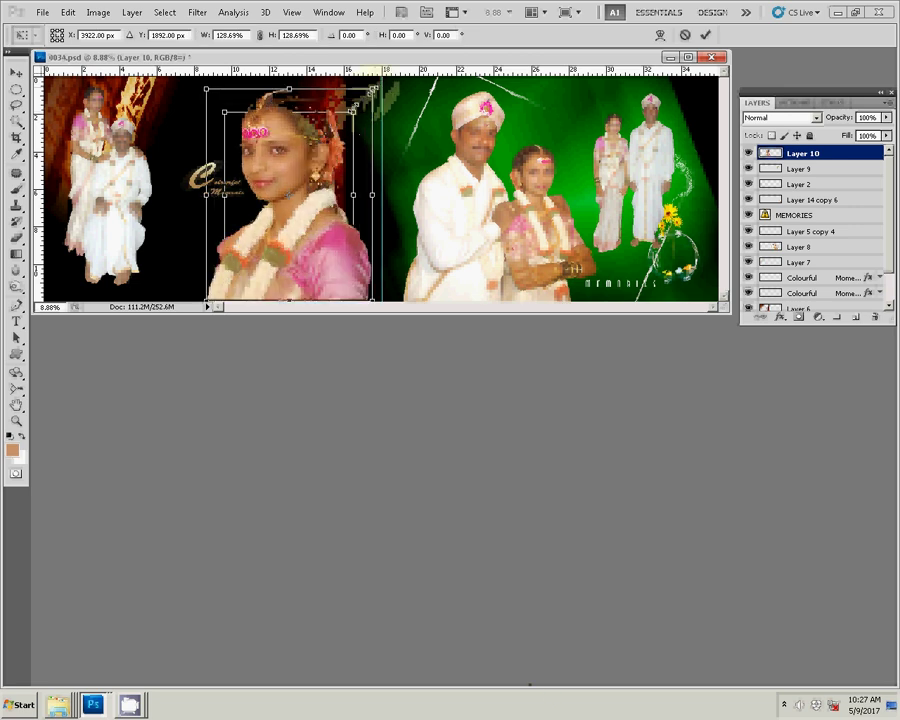
{"action": "key", "text": "Return"}
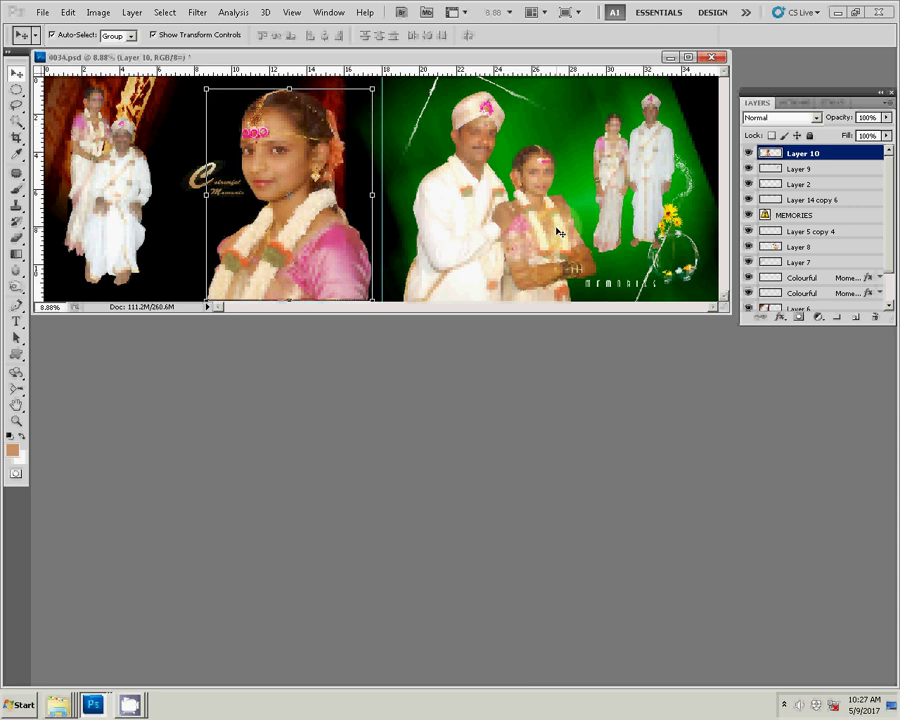
{"action": "left_click", "coordinate": [278, 176]}
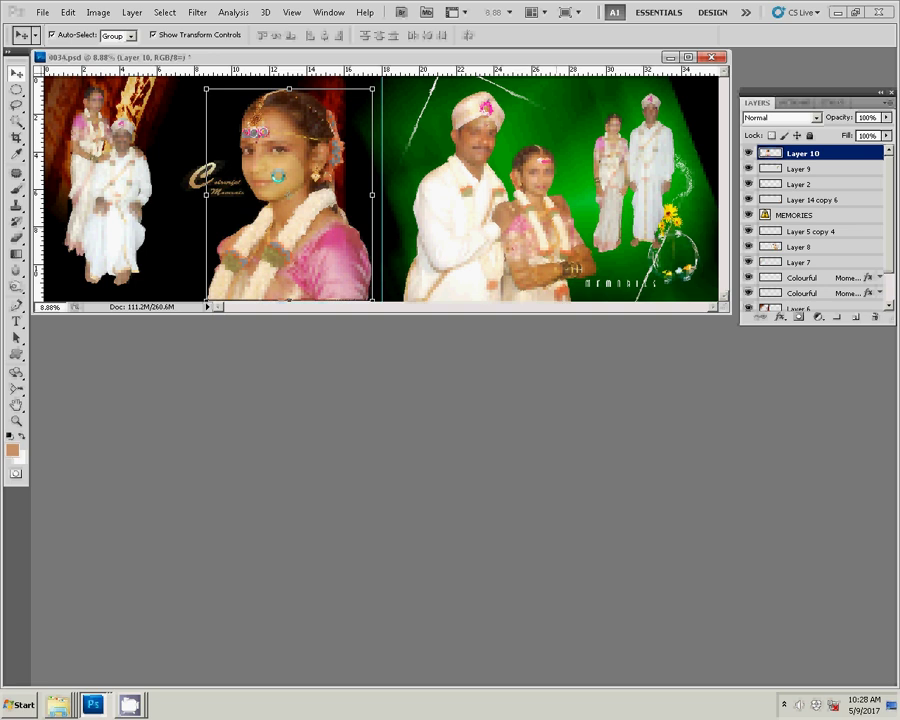
Desaturate the bride portrait to grayscale and set its Levels midtone to 1.37.
{"action": "key", "text": "ctrl+shift+u"}
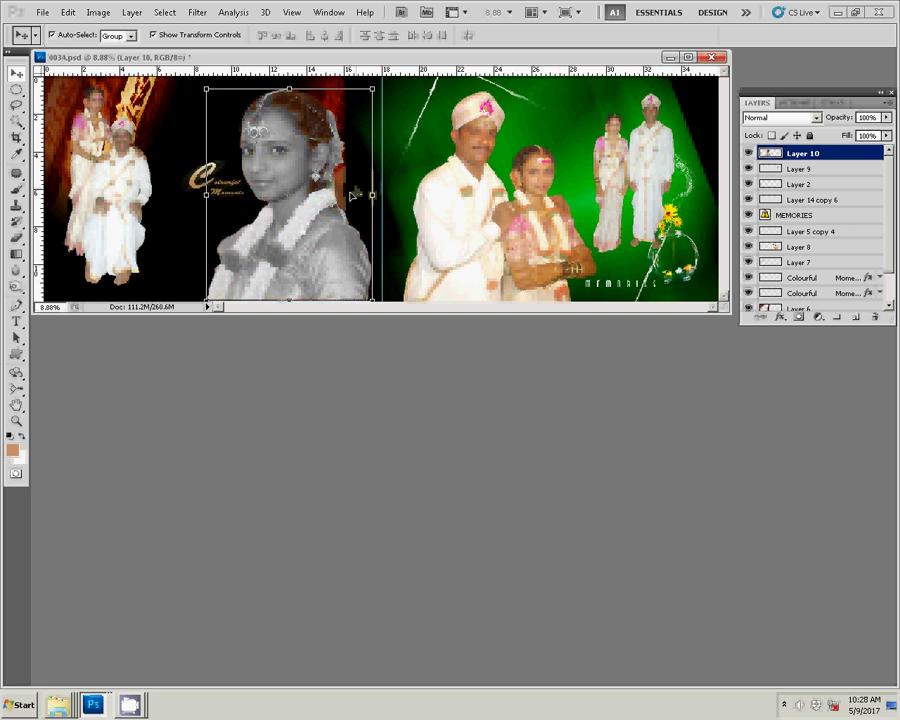
{"action": "key", "text": "ctrl+l"}
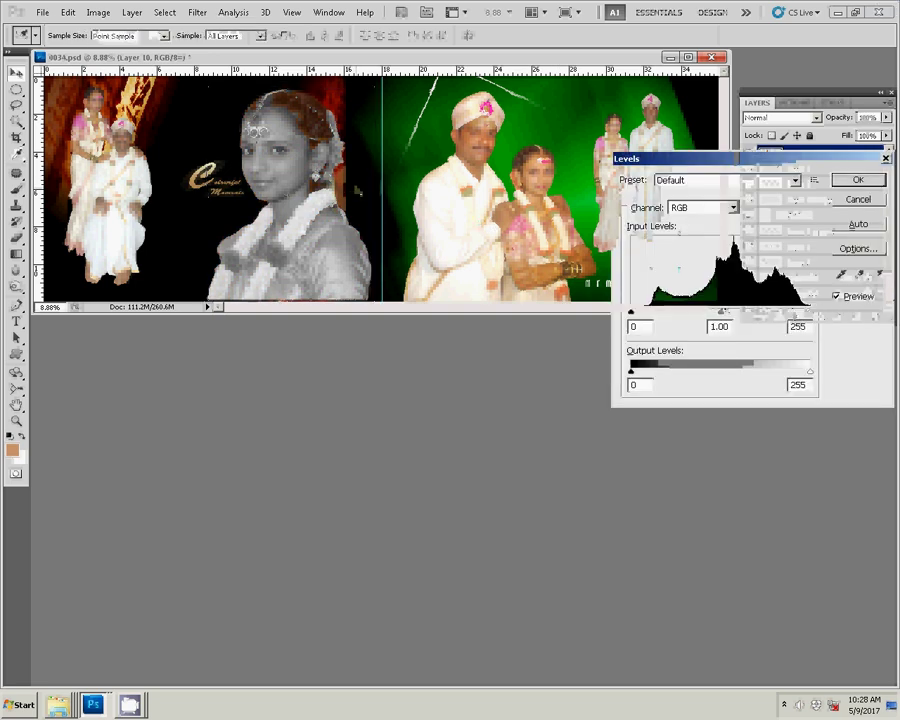
{"action": "left_click_drag", "start_coordinate": [720, 312], "coordinate": [696, 316]}
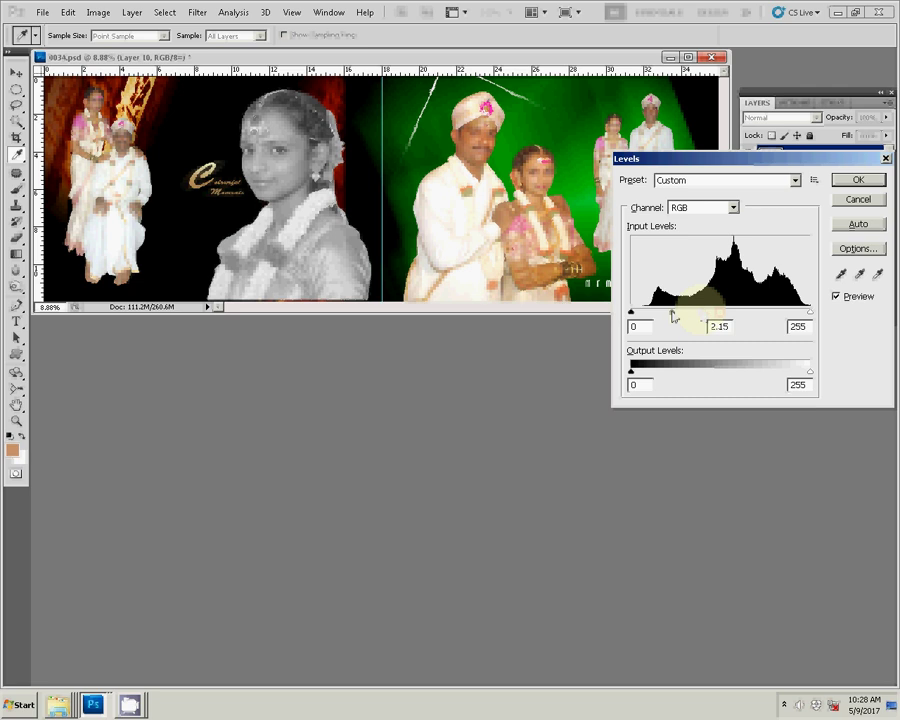
{"action": "left_click", "coordinate": [858, 179]}
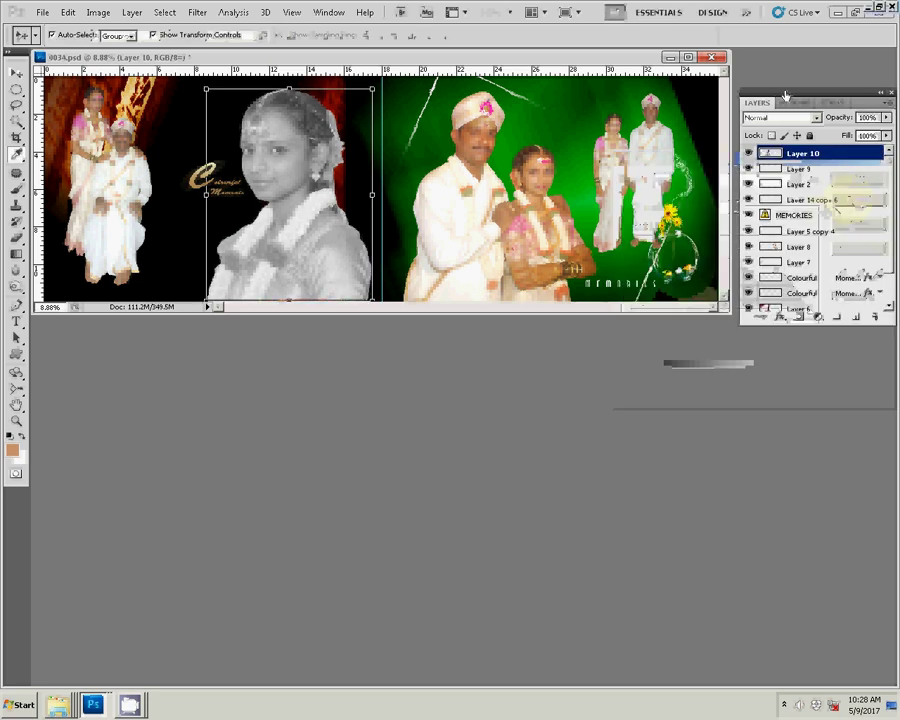
Run the sepia tint and sharpen actions from the Actions panel on the bride portrait.
{"action": "left_click", "coordinate": [800, 103]}
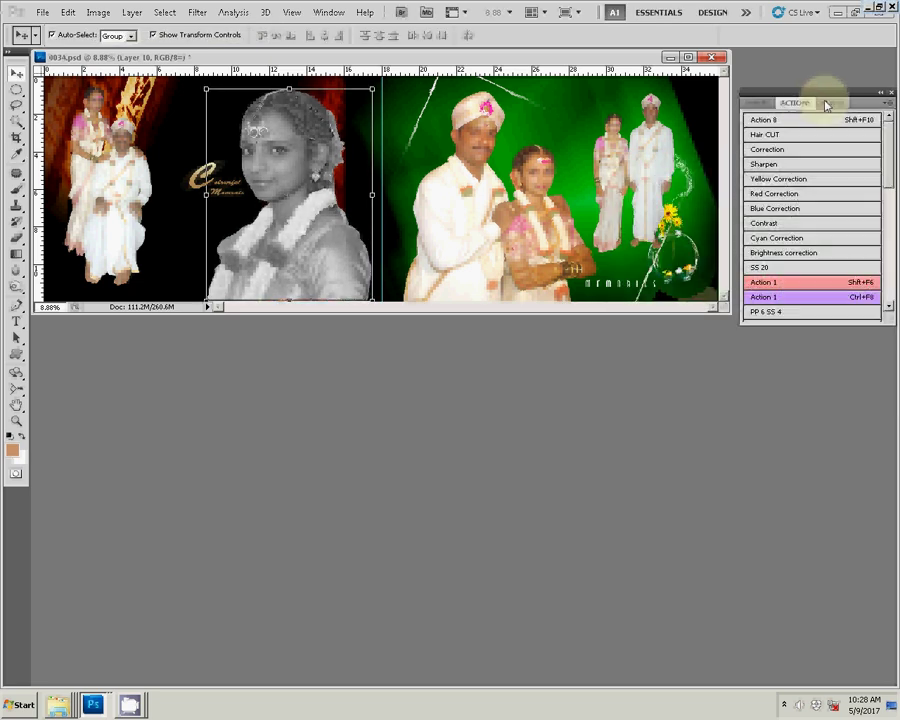
{"action": "left_click_drag", "start_coordinate": [891, 322], "coordinate": [879, 483]}
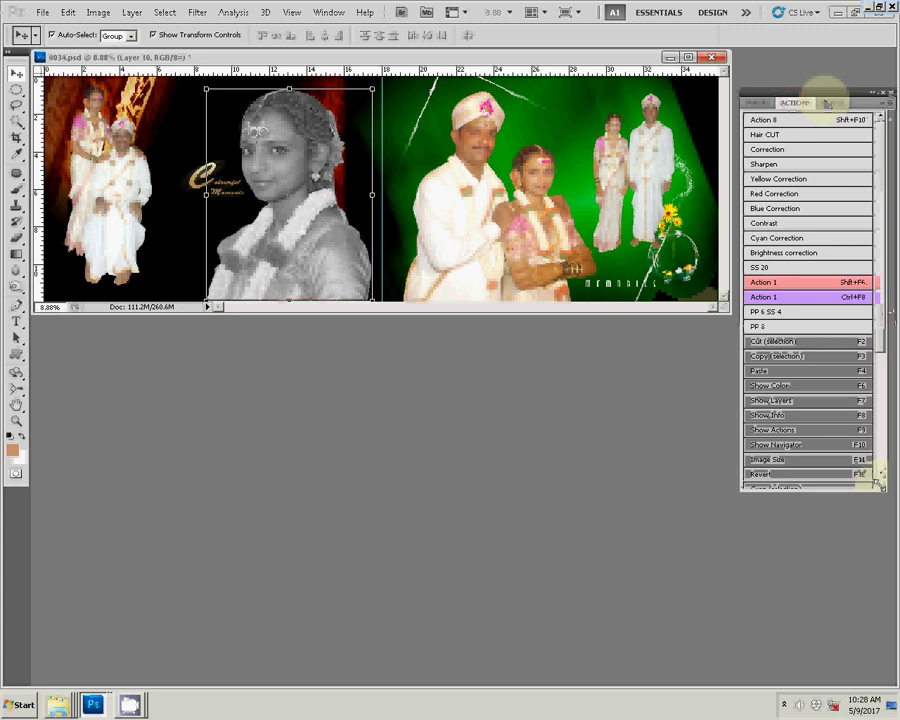
{"action": "left_click", "coordinate": [787, 220]}
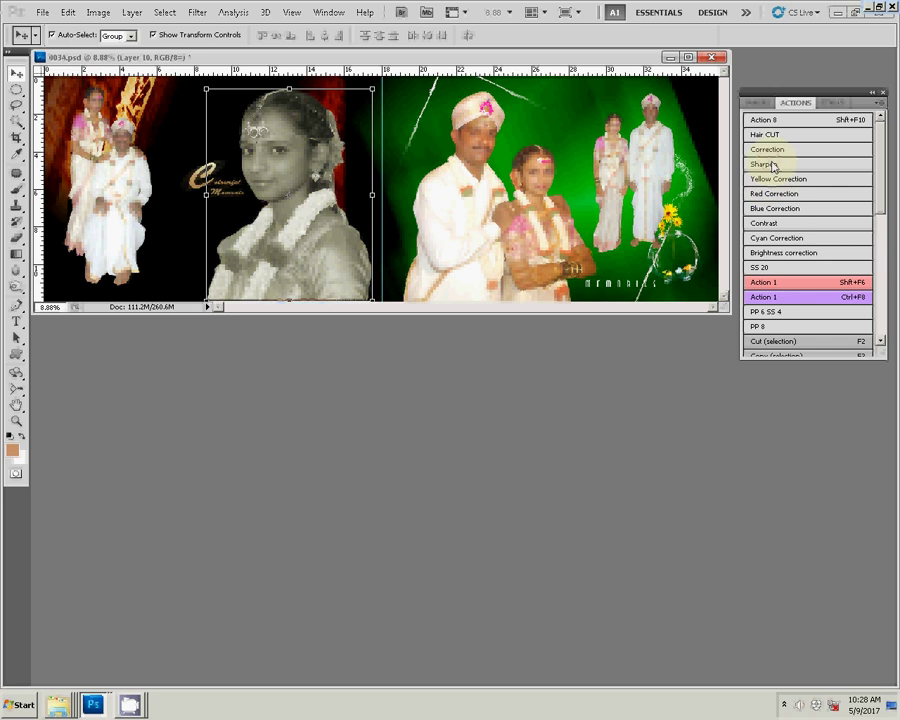
{"action": "left_click", "coordinate": [776, 150]}
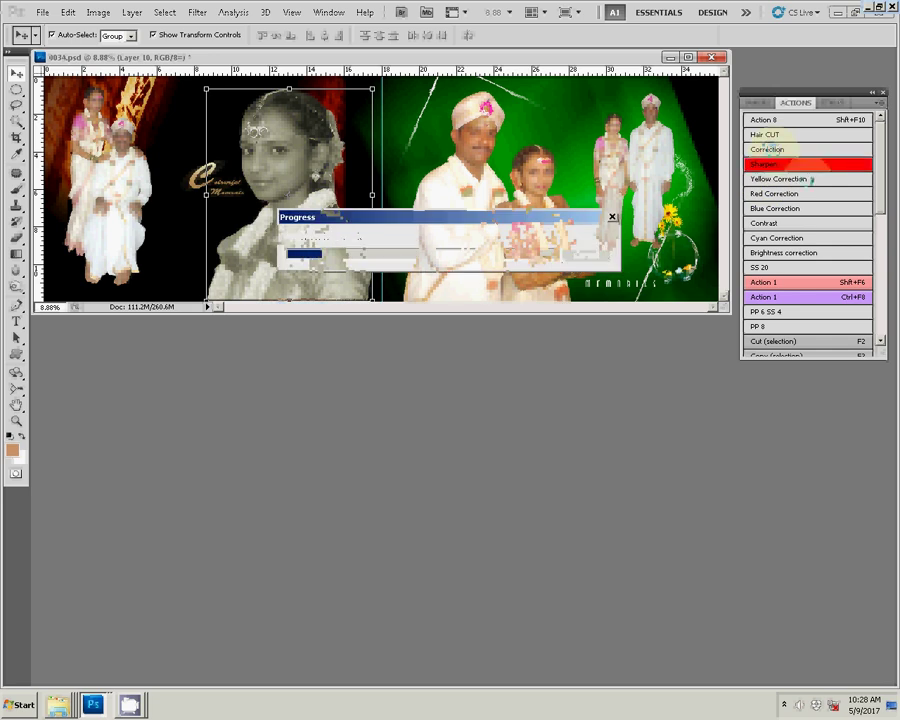
Scroll down through the Actions list and back up.
{"action": "scroll", "coordinate": [800, 272], "scroll_direction": "down", "scroll_amount": 2}
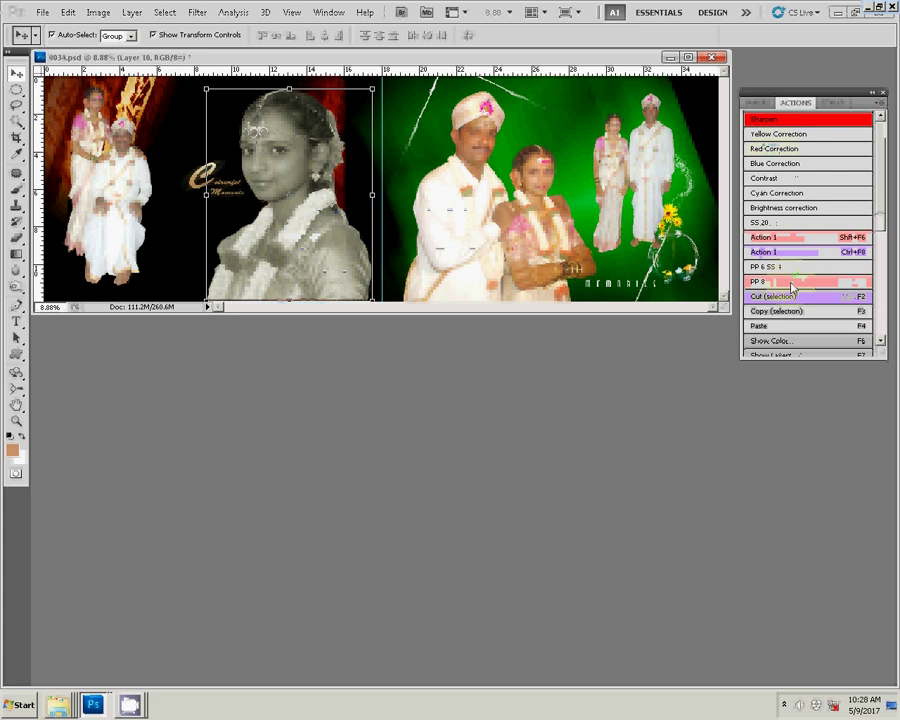
{"action": "scroll", "coordinate": [795, 285], "scroll_direction": "down", "scroll_amount": 3}
{"action": "scroll", "coordinate": [793, 290], "scroll_direction": "down", "scroll_amount": 3}
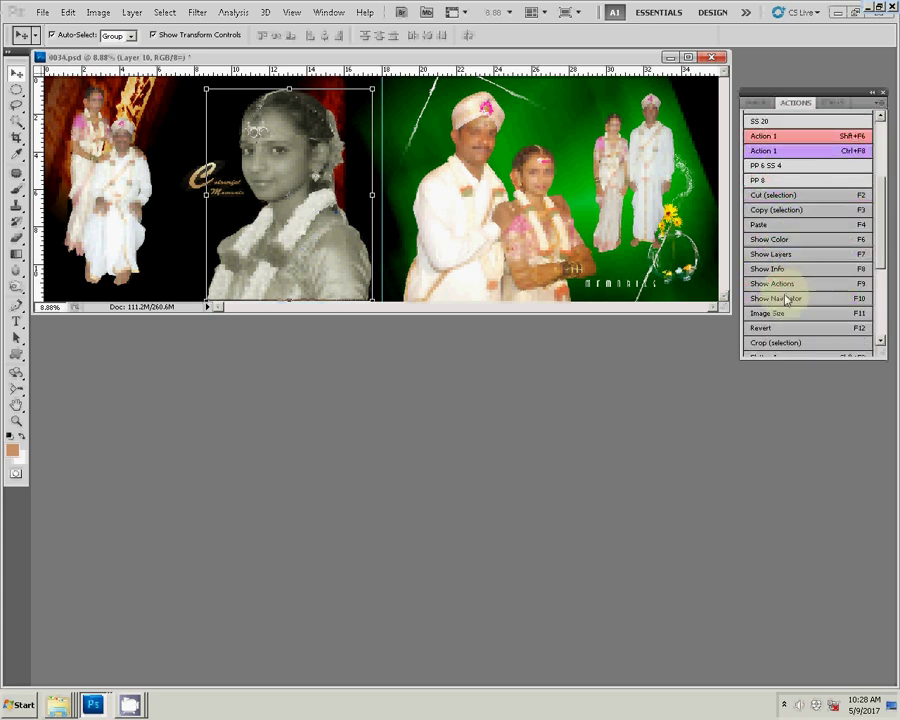
{"action": "scroll", "coordinate": [790, 297], "scroll_direction": "down", "scroll_amount": 1}
{"action": "scroll", "coordinate": [788, 300], "scroll_direction": "down", "scroll_amount": 2}
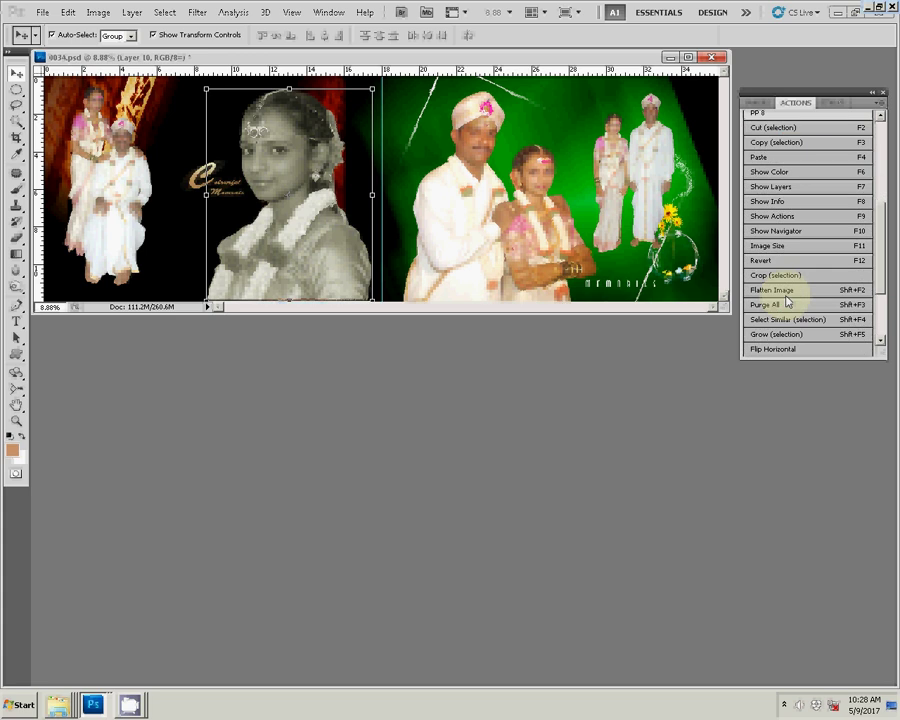
{"action": "scroll", "coordinate": [787, 301], "scroll_direction": "down", "scroll_amount": 1}
{"action": "scroll", "coordinate": [787, 303], "scroll_direction": "down", "scroll_amount": 2}
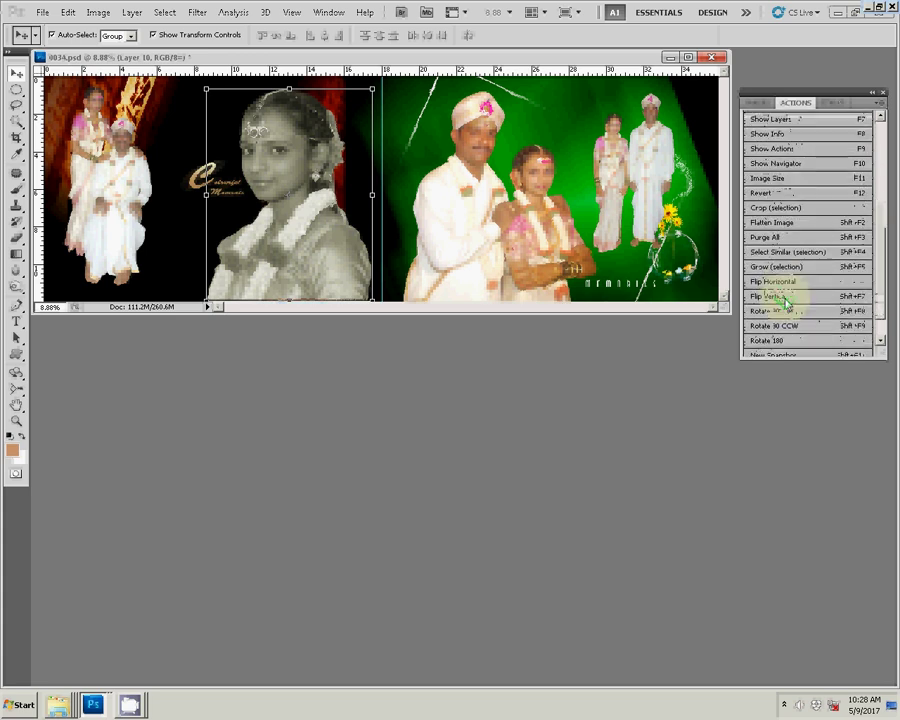
{"action": "scroll", "coordinate": [787, 306], "scroll_direction": "down", "scroll_amount": 1}
{"action": "scroll", "coordinate": [787, 305], "scroll_direction": "down", "scroll_amount": 1}
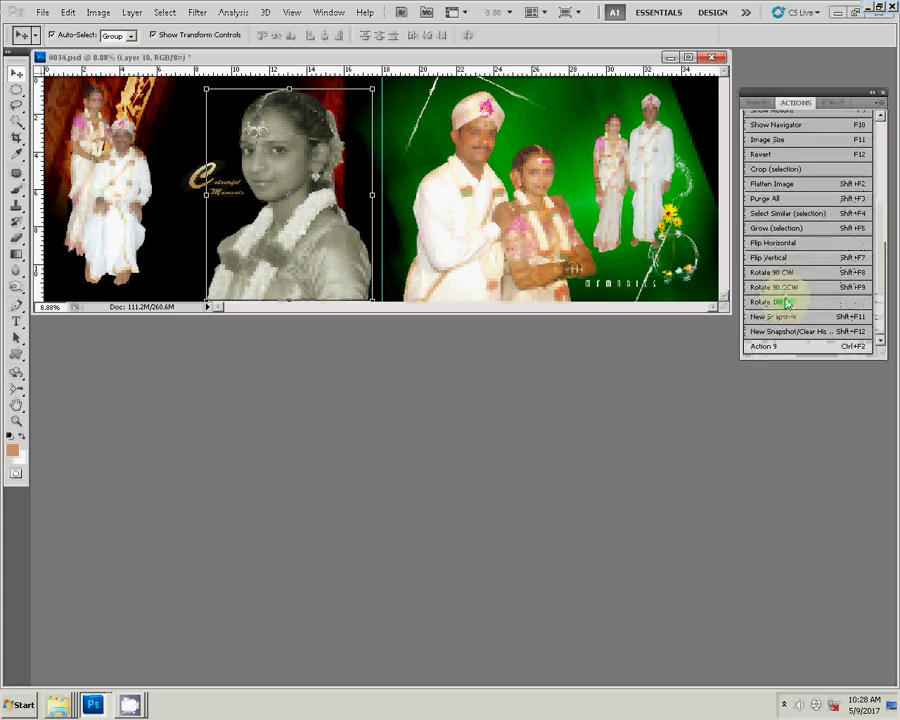
{"action": "scroll", "coordinate": [787, 303], "scroll_direction": "up", "scroll_amount": 3}
{"action": "scroll", "coordinate": [787, 303], "scroll_direction": "up", "scroll_amount": 2}
{"action": "scroll", "coordinate": [787, 300], "scroll_direction": "up", "scroll_amount": 1}
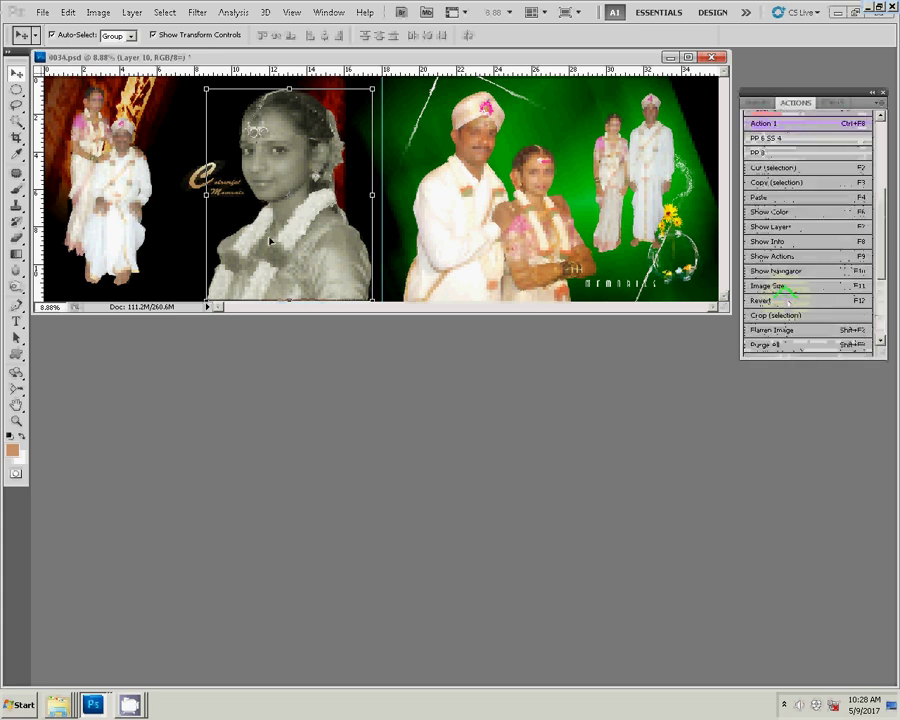
Brighten the grayscale portrait with Levels midtone 1.48 and reselect it on the canvas.
{"action": "key", "text": "ctrl+l"}
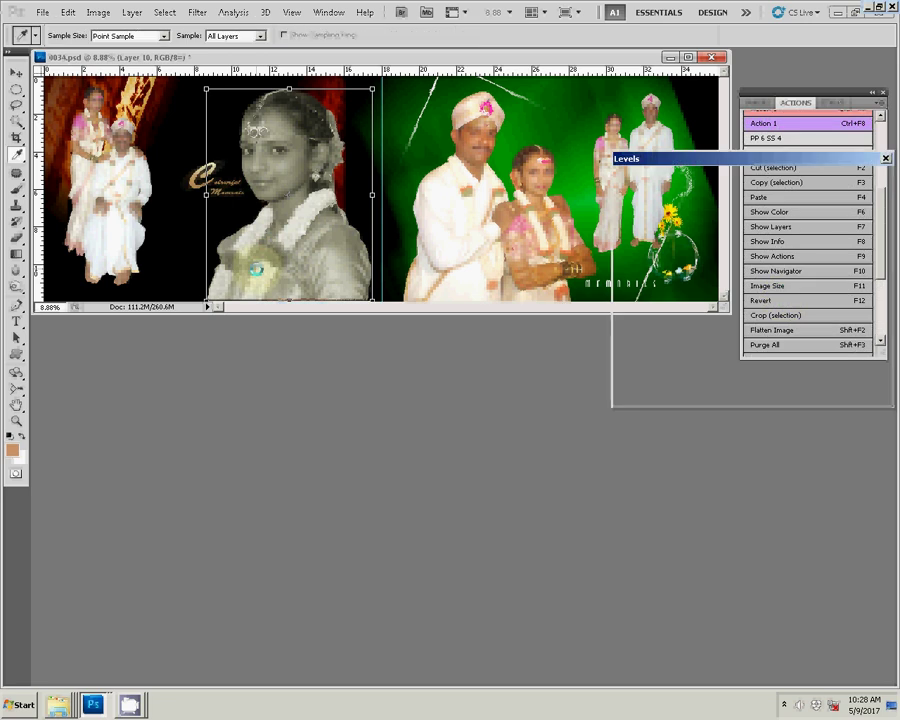
{"action": "left_click_drag", "start_coordinate": [720, 312], "coordinate": [699, 317]}
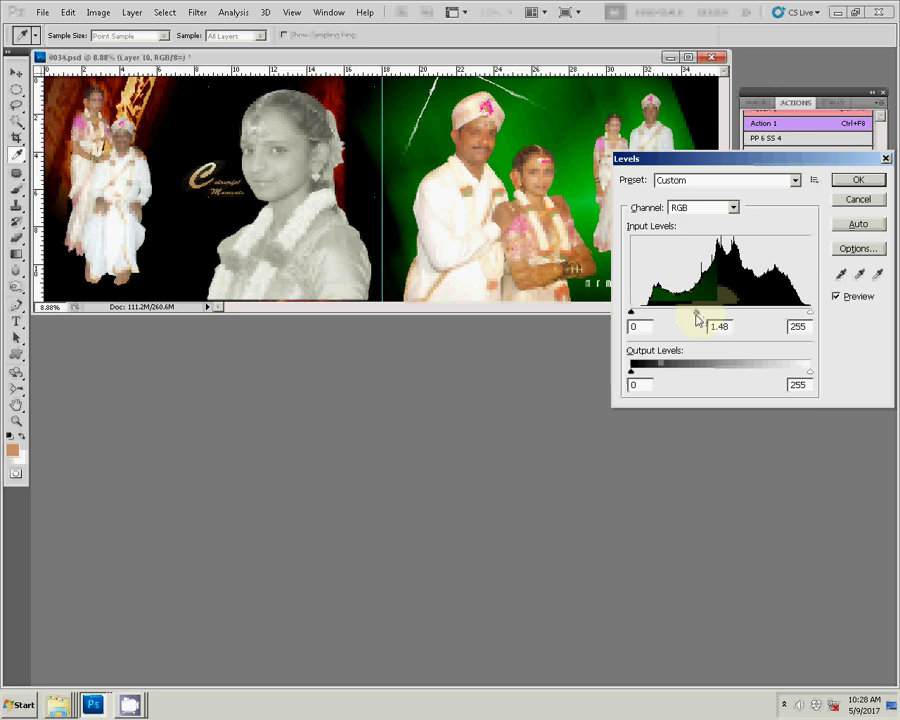
{"action": "left_click", "coordinate": [868, 180]}
{"action": "left_click", "coordinate": [300, 170]}
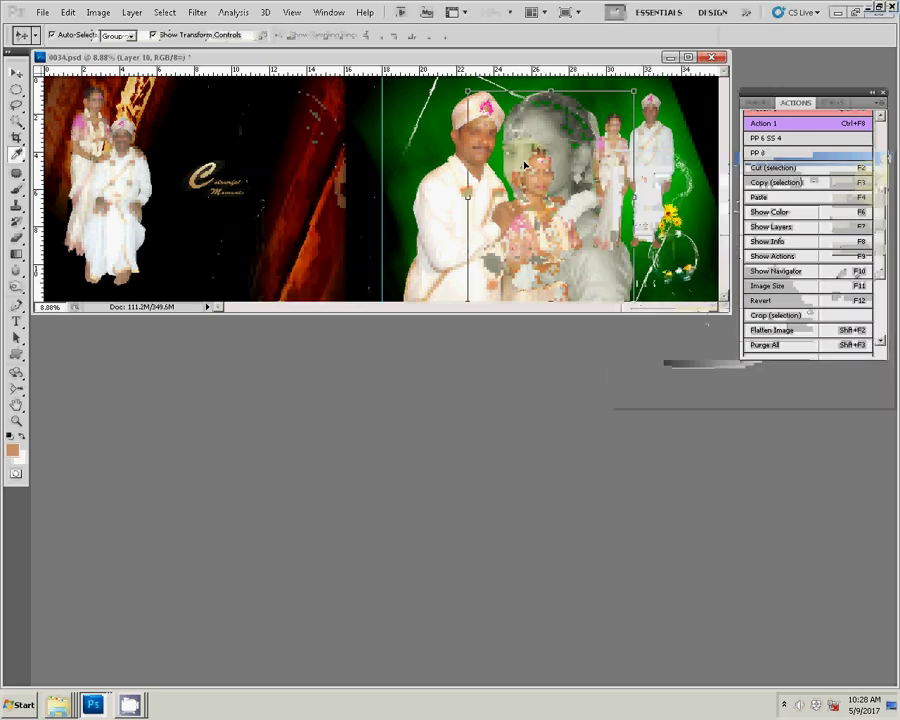
Move the standing couple onto the left page and the bride portrait onto the green page.
{"action": "left_click", "coordinate": [663, 160]}
{"action": "mouse_move", "coordinate": [632, 168]}
{"action": "left_mouse_down"}
{"action": "mouse_move", "coordinate": [305, 172]}
{"action": "mouse_move", "coordinate": [318, 189]}
{"action": "left_mouse_up"}
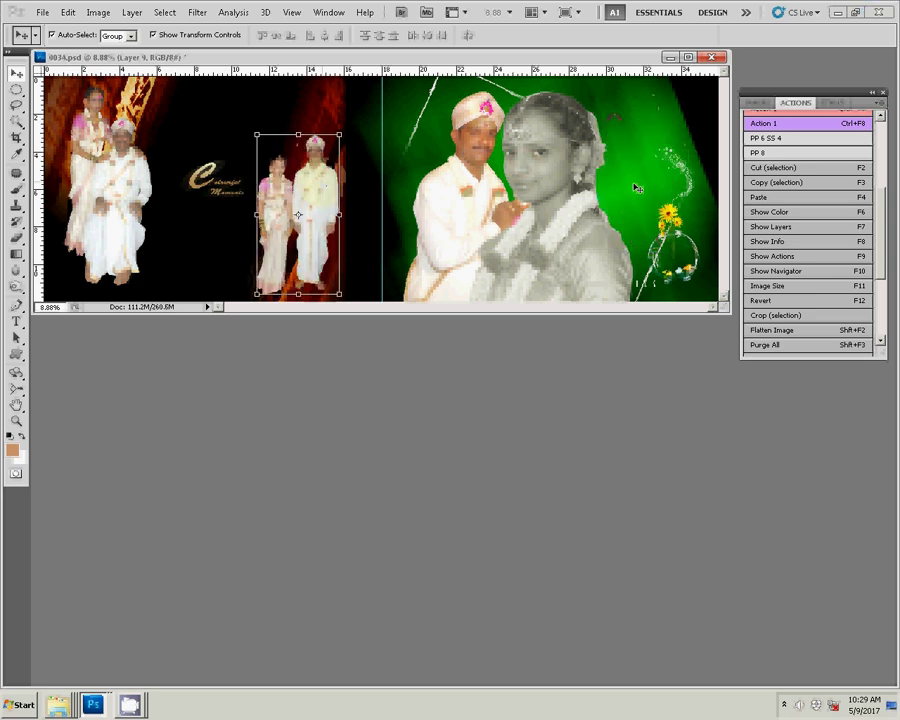
{"action": "left_click_drag", "start_coordinate": [637, 188], "coordinate": [612, 150]}
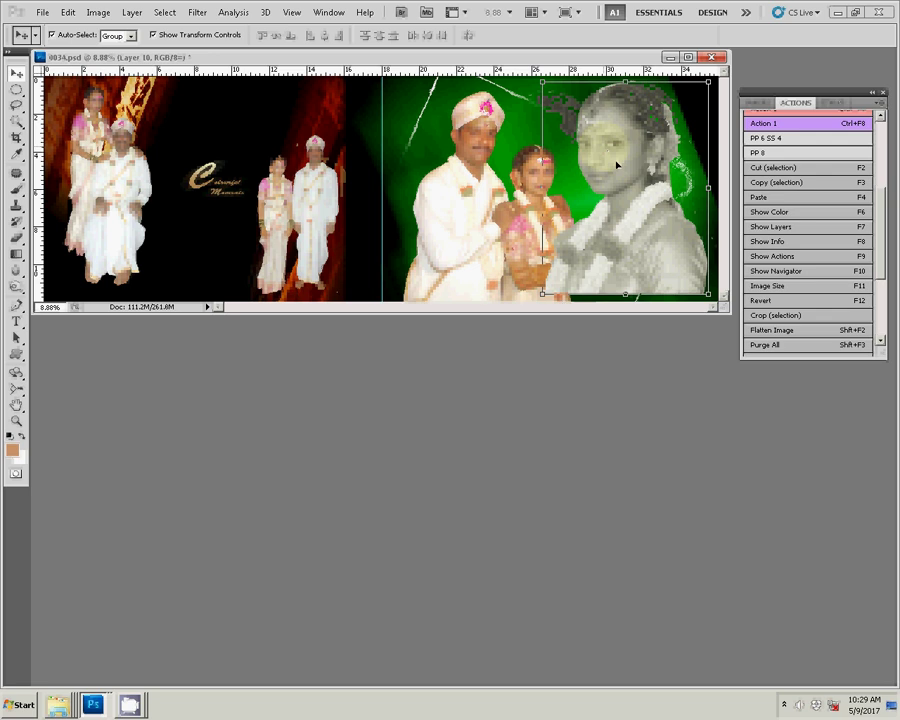
Set the bride portrait to Luminosity blend mode and bring the couple layer two levels forward.
{"action": "left_click", "coordinate": [757, 102]}
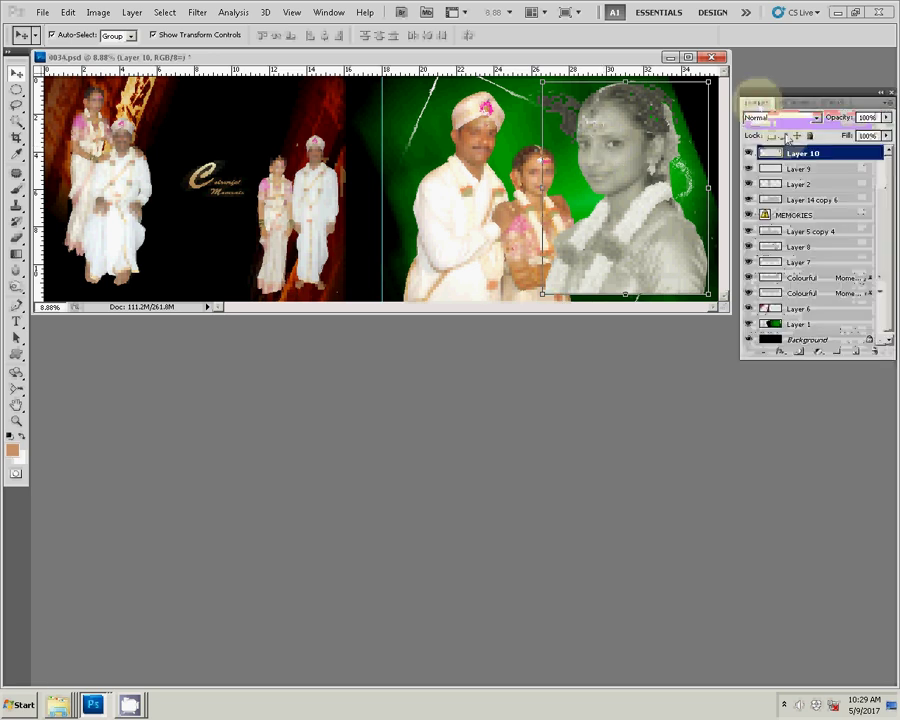
{"action": "left_click", "coordinate": [800, 120]}
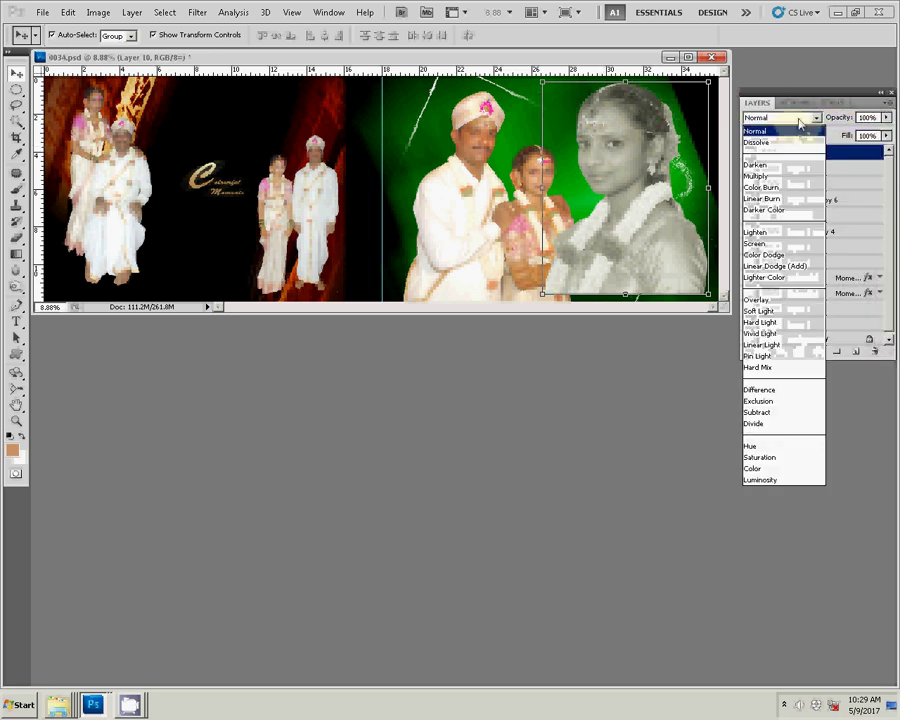
{"action": "left_click", "coordinate": [776, 479]}
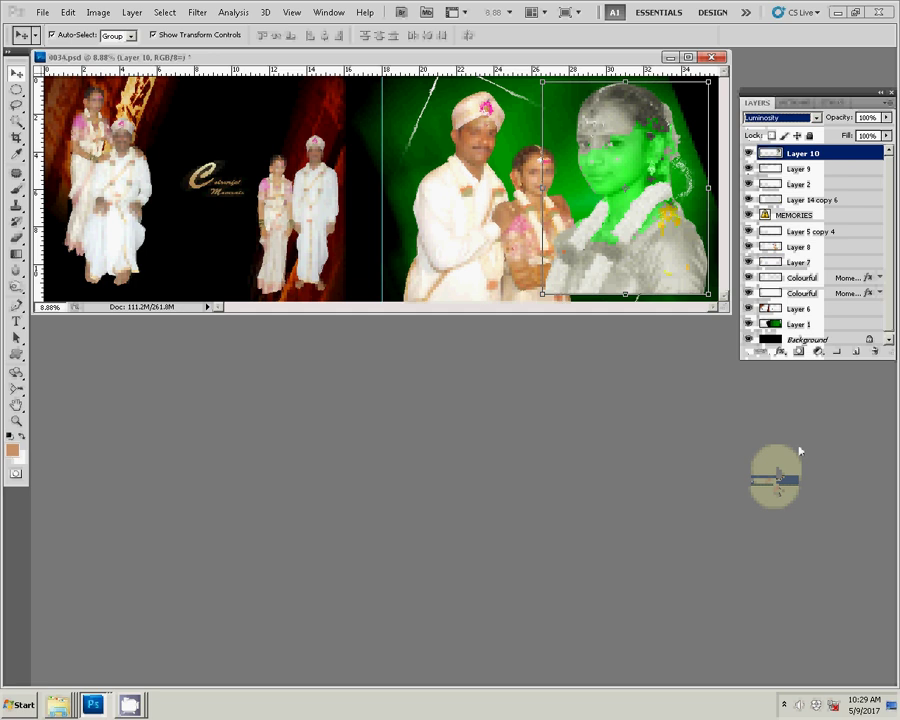
{"action": "left_click", "coordinate": [471, 241]}
{"action": "key", "text": "ctrl+bracketright"}
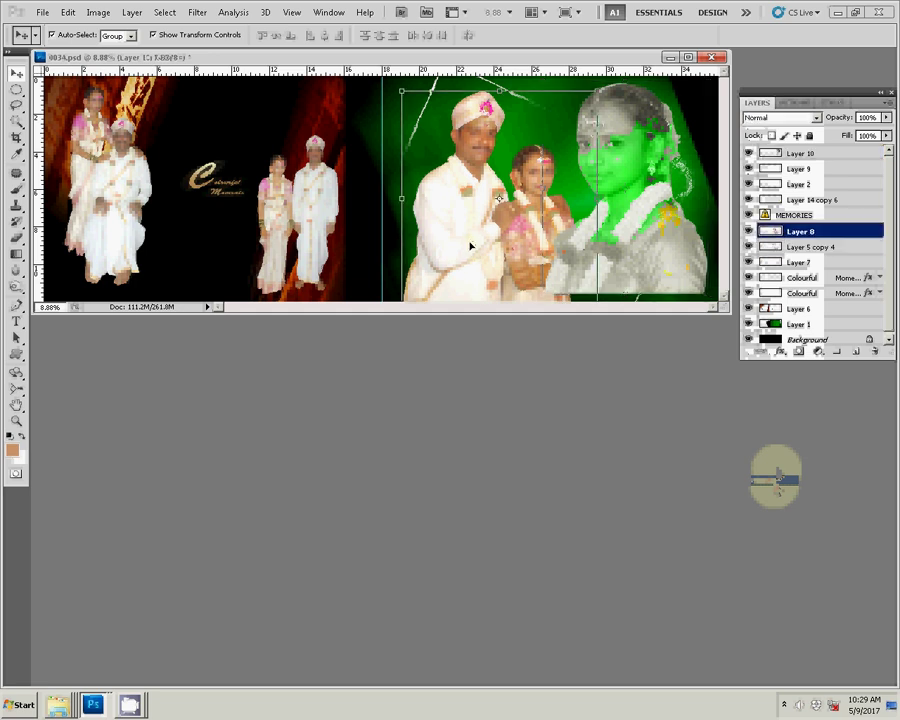
{"action": "key", "text": "ctrl+bracketright"}
{"action": "key", "text": "ctrl+bracketright"}
{"action": "key", "text": "ctrl+bracketright"}
{"action": "key", "text": "ctrl+bracketright"}
{"action": "key", "text": "ctrl+bracketright"}
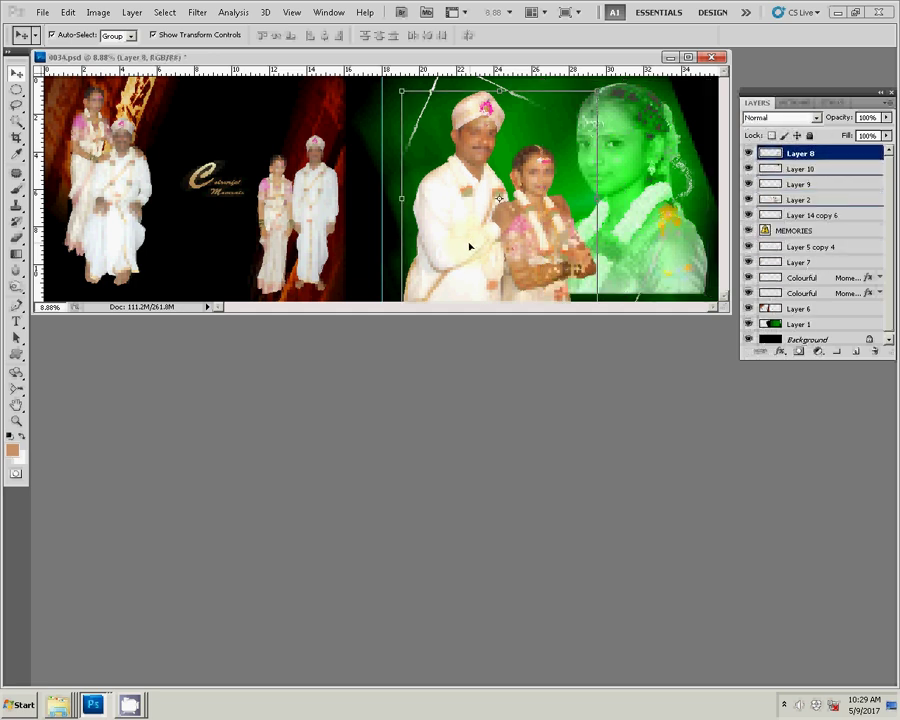
{"action": "key", "text": "alt+bracketleft"}
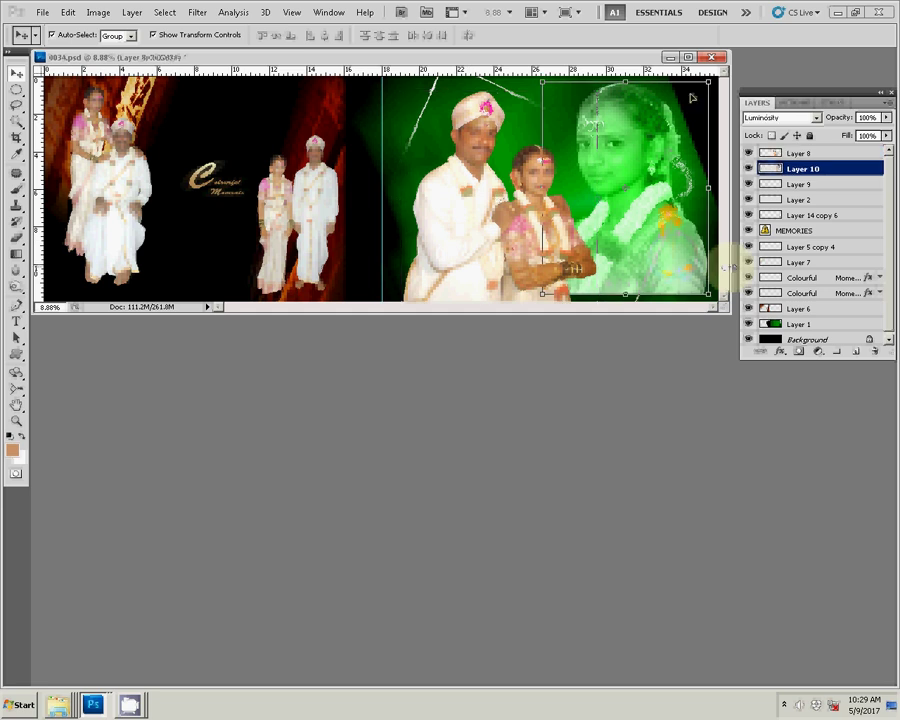
Enlarge the bride portrait toward the top-right corner and start Save As for the spread.
{"action": "key", "text": "ctrl+t"}
{"action": "left_click_drag", "start_coordinate": [708, 82], "coordinate": [721, 73]}
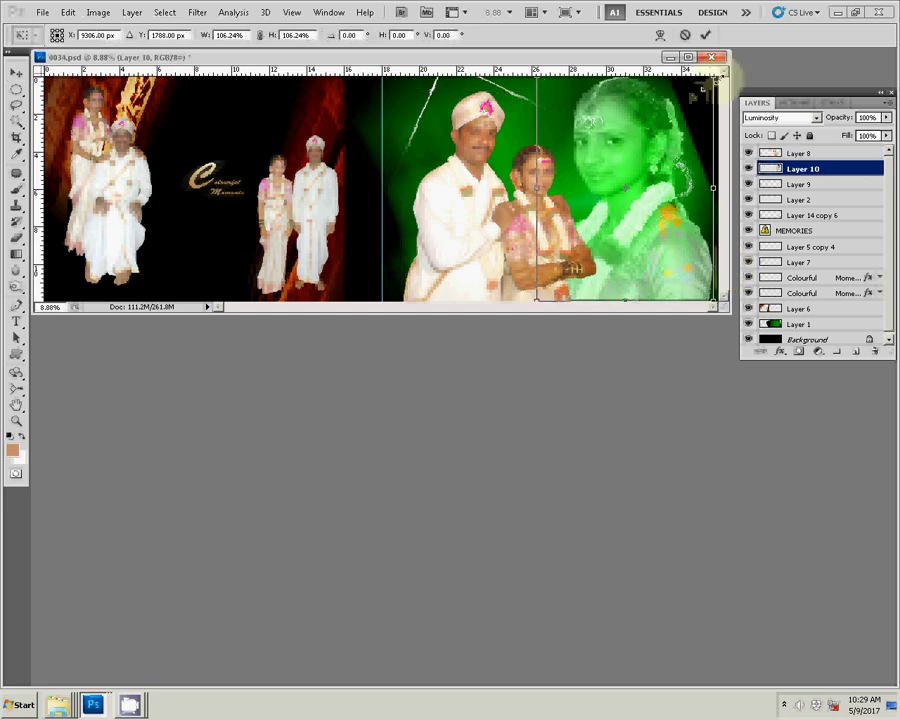
{"action": "key", "text": "Return"}
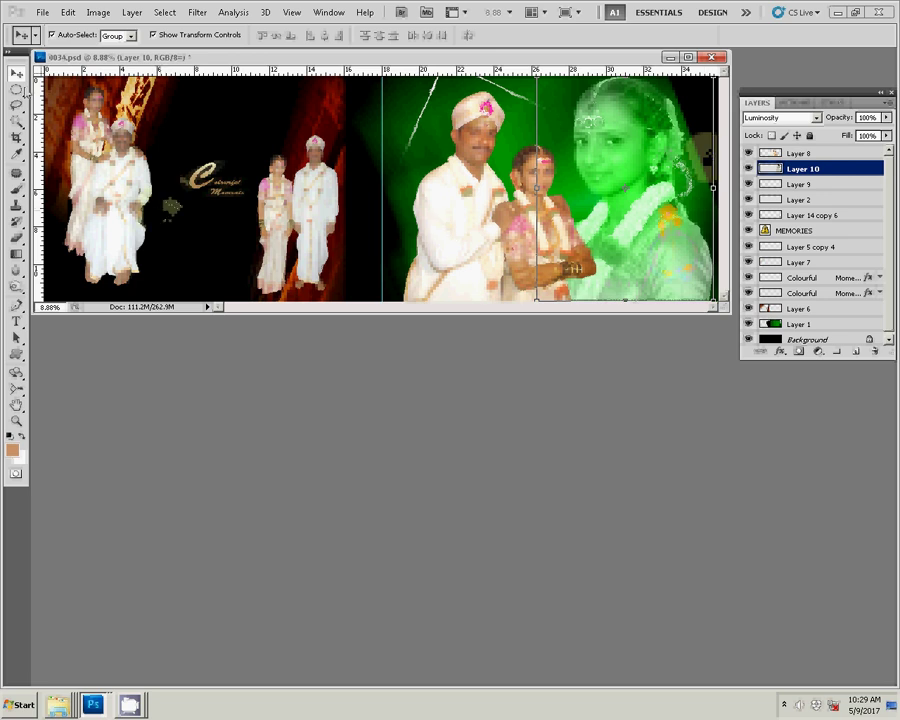
{"action": "left_click", "coordinate": [41, 12]}
{"action": "left_click", "coordinate": [58, 207]}
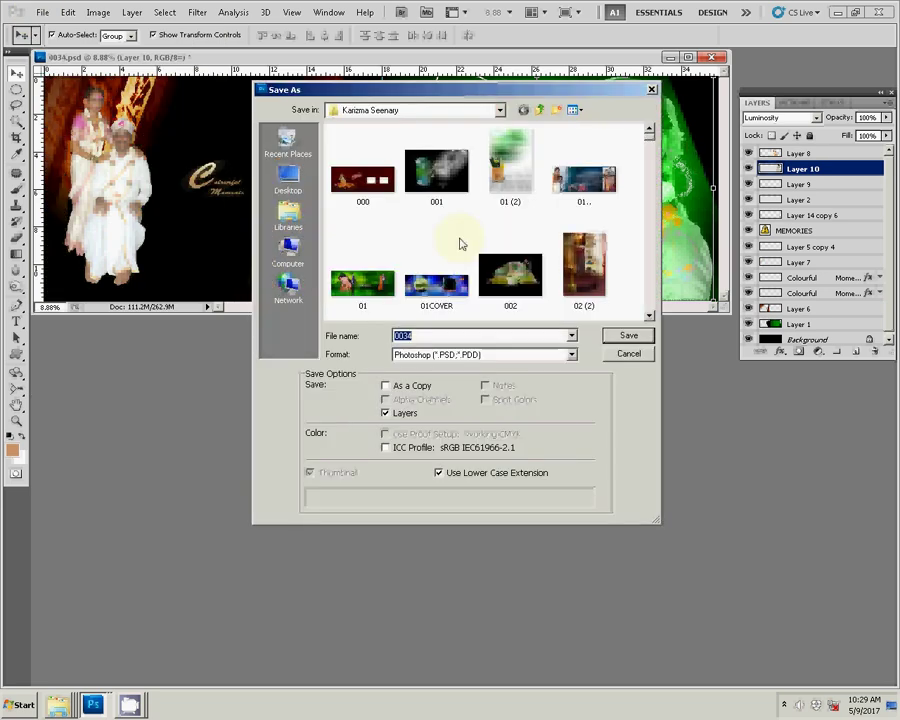
Browse up to the computer's drives and look through a folder on Local Disk (J:).
{"action": "left_click", "coordinate": [538, 111]}
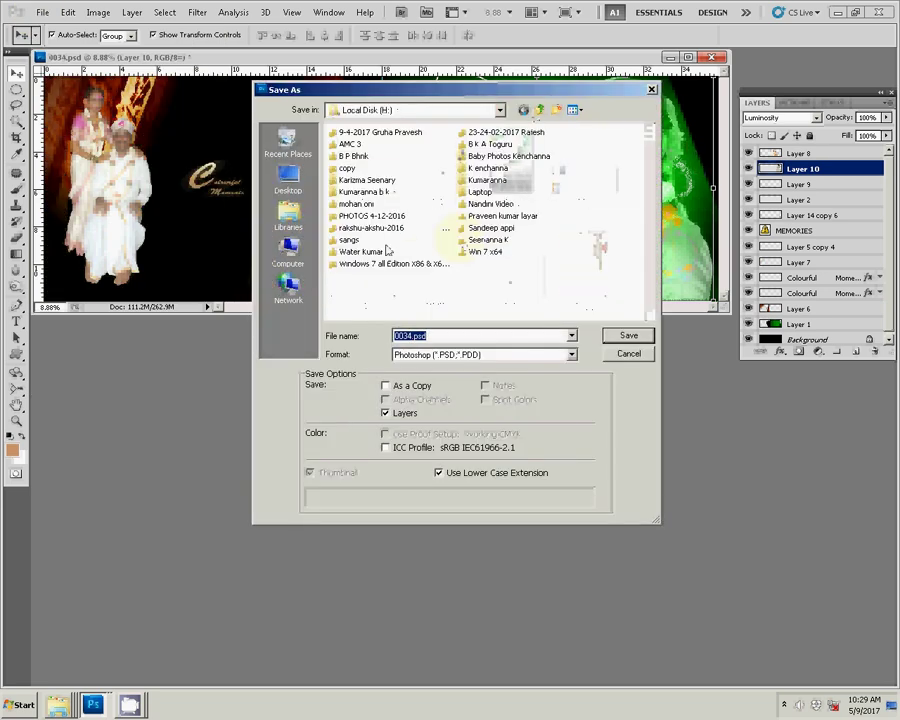
{"action": "left_click", "coordinate": [291, 258]}
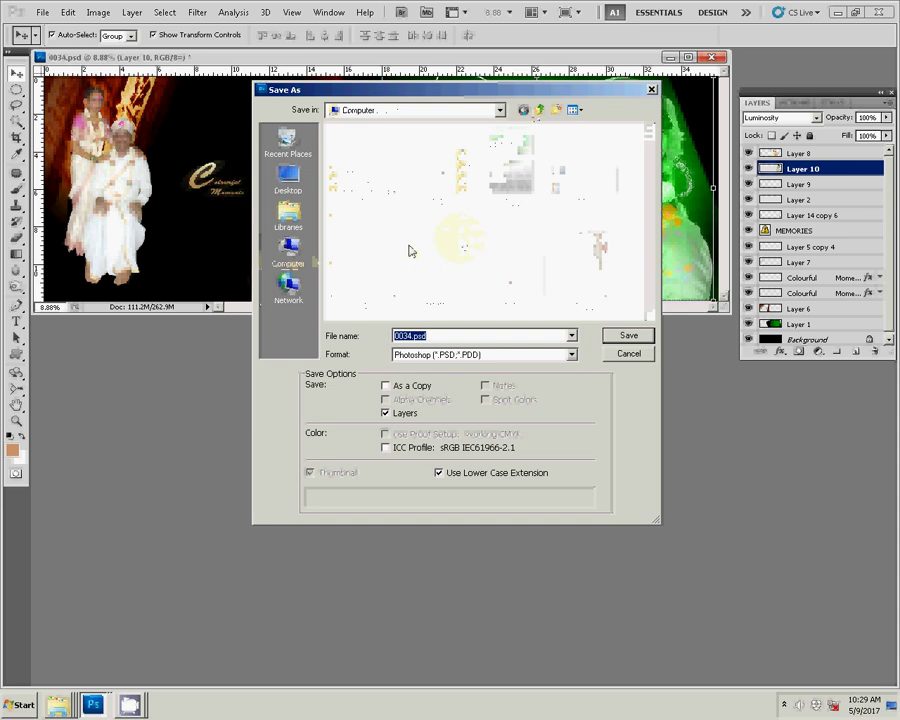
{"action": "left_click", "coordinate": [291, 262]}
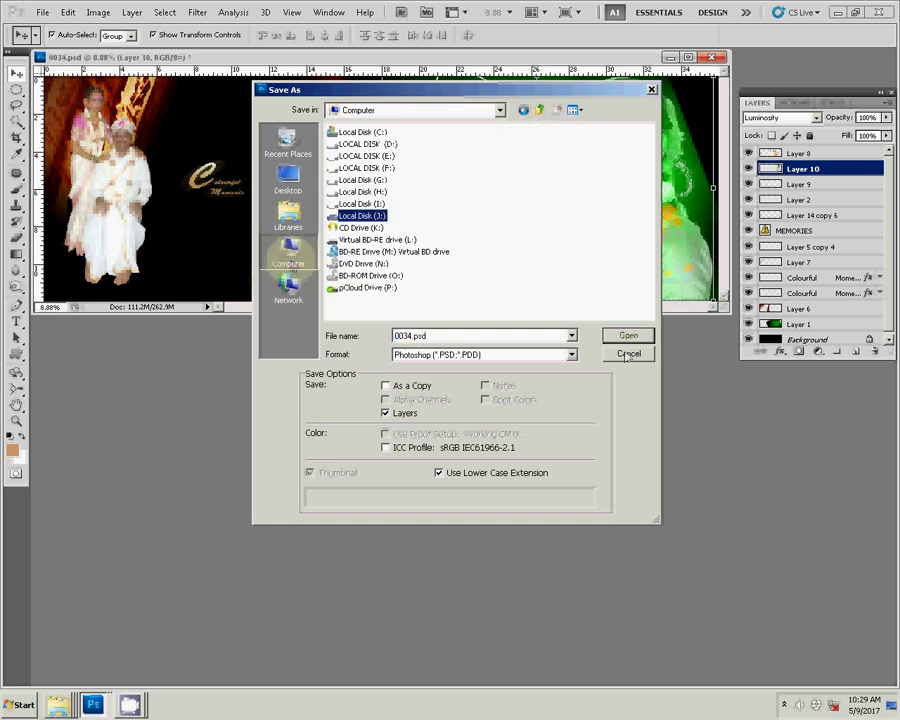
{"action": "double_click", "coordinate": [362, 215]}
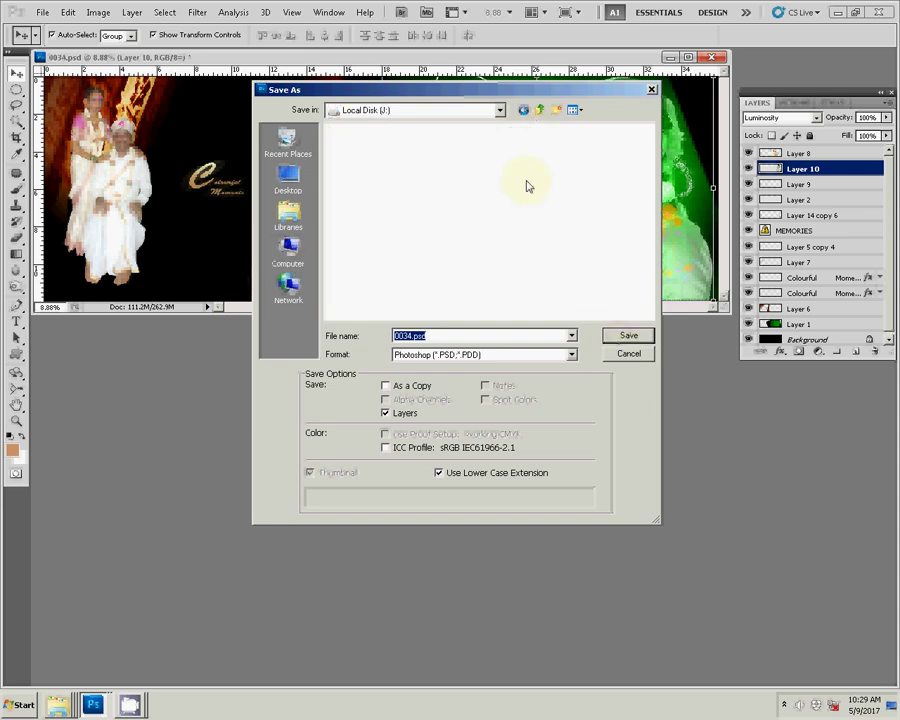
{"action": "left_click", "coordinate": [596, 144]}
{"action": "left_click", "coordinate": [640, 338]}
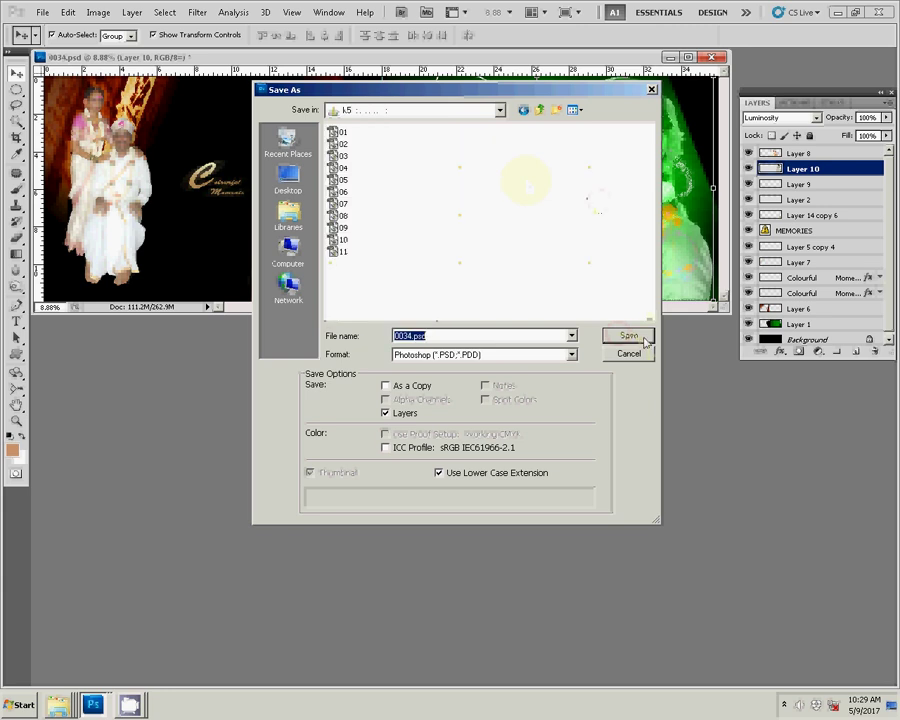
{"action": "left_click", "coordinate": [540, 110]}
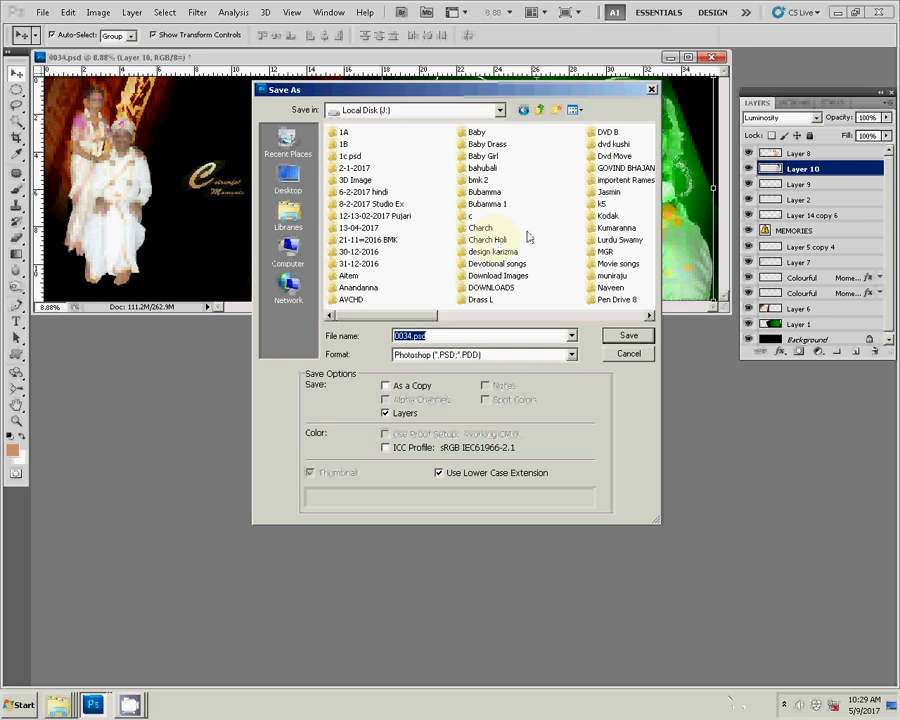
Save the spread as 76 in the k5 folder on Local Disk (I:), confirming format options.
{"action": "left_click", "coordinate": [500, 113]}
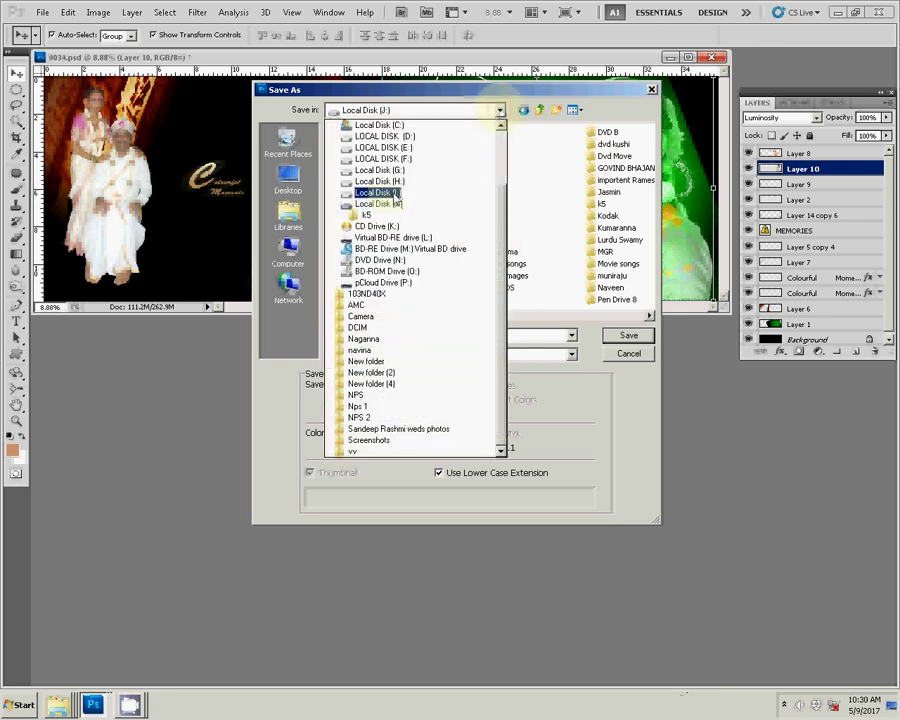
{"action": "left_click", "coordinate": [396, 193]}
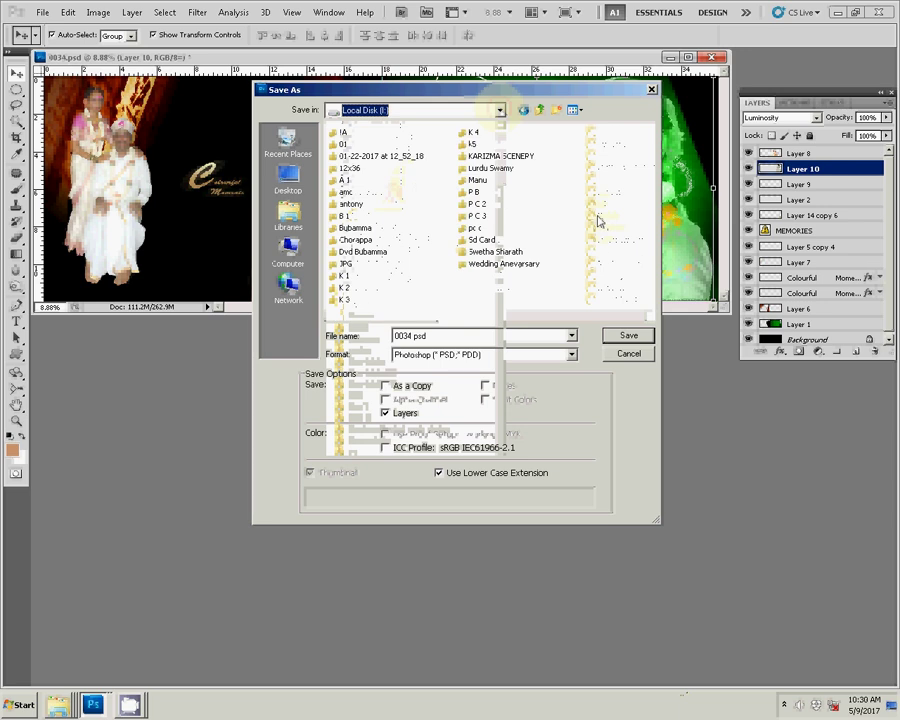
{"action": "double_click", "coordinate": [468, 144]}
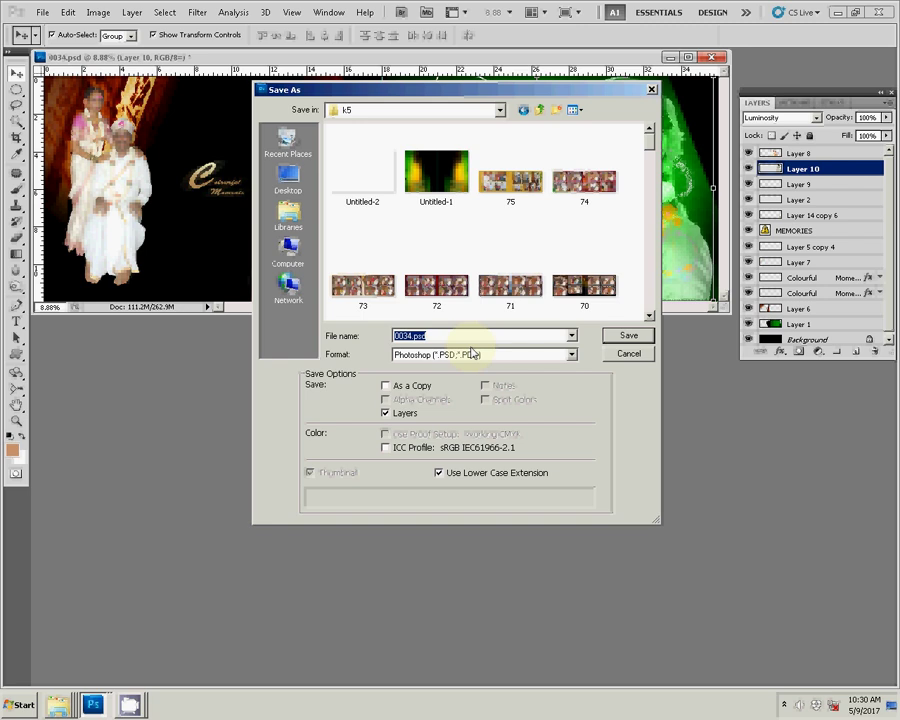
{"action": "type", "text": "76"}
{"action": "left_click", "coordinate": [638, 344]}
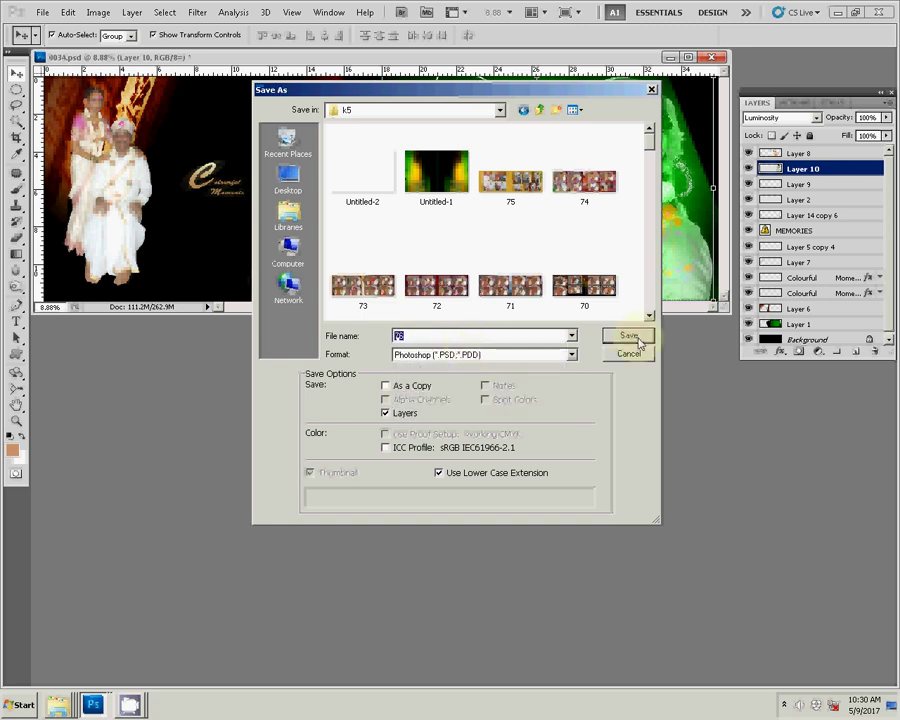
{"action": "key", "text": "Return"}
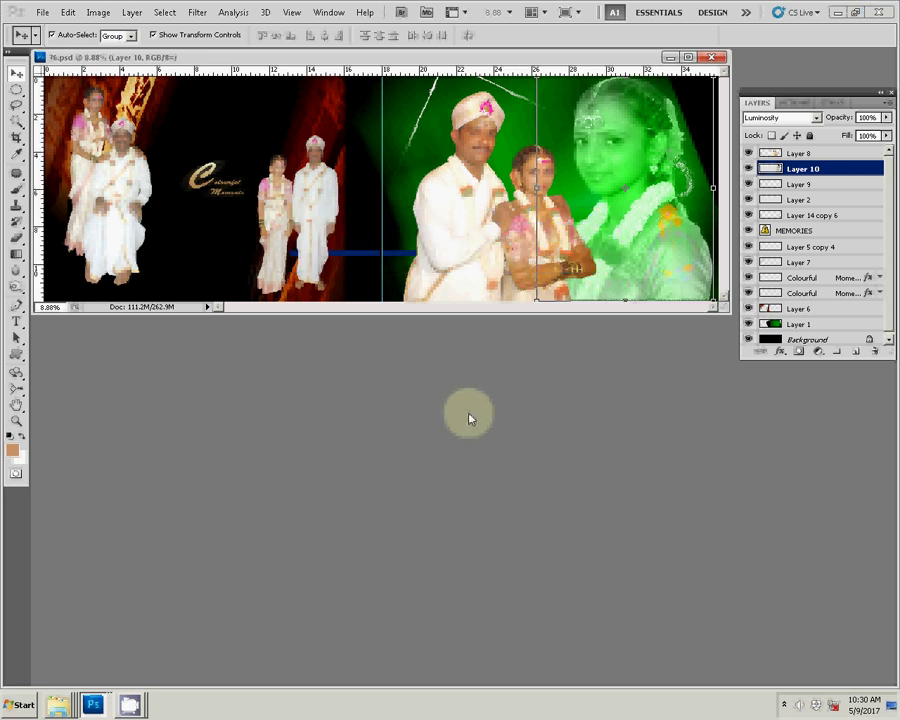
{"action": "left_click", "coordinate": [130, 705]}
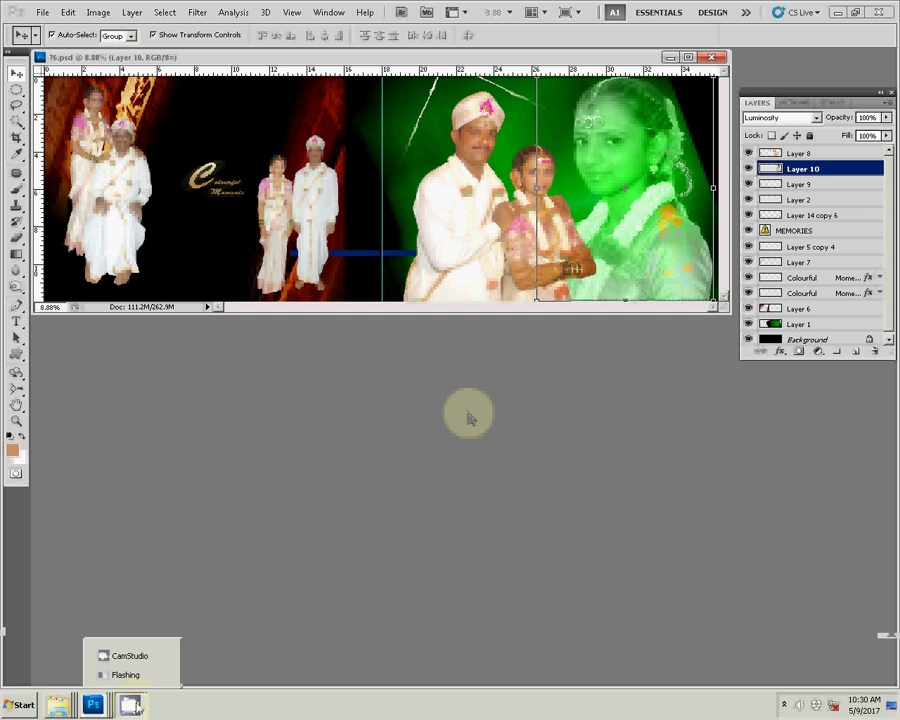